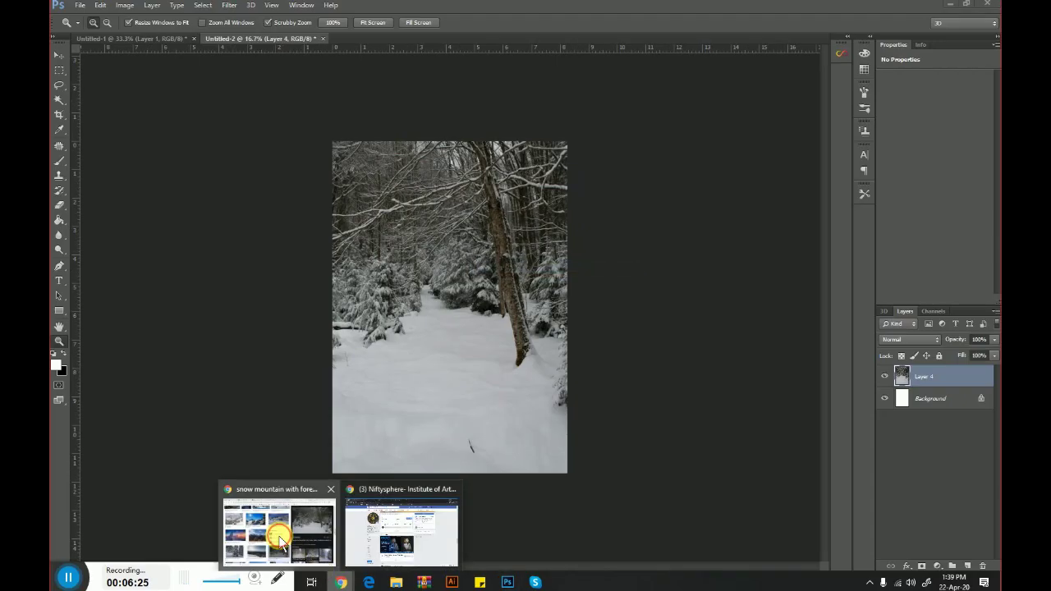
Copy the white arctic wolf in falling snow from Chrome's snow wolf image results
{"action": "left_click", "coordinate": [401, 526]}
{"action": "left_click", "coordinate": [815, 7]}
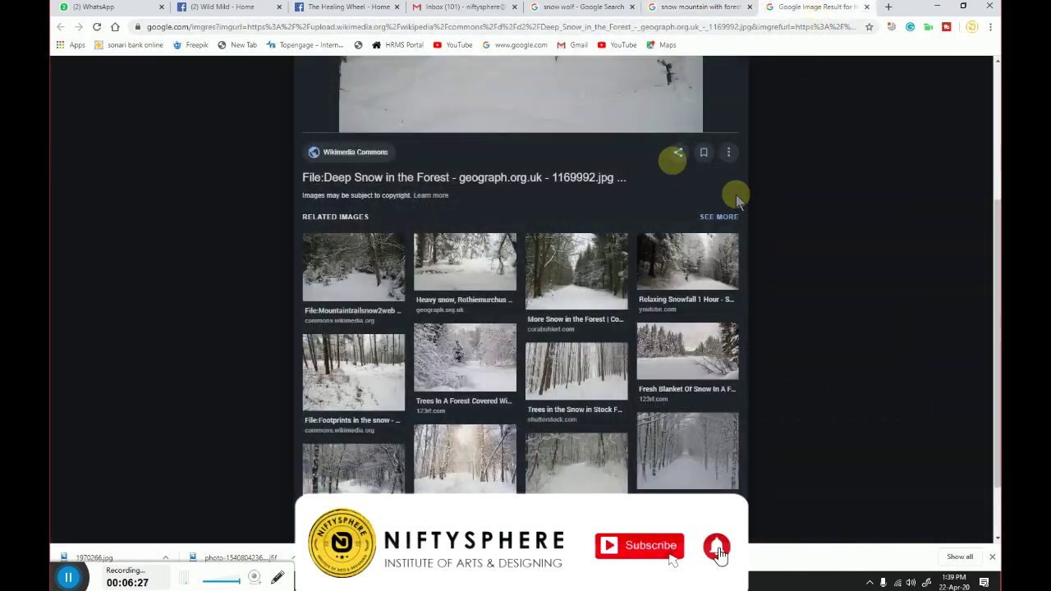
{"action": "left_click", "coordinate": [567, 6]}
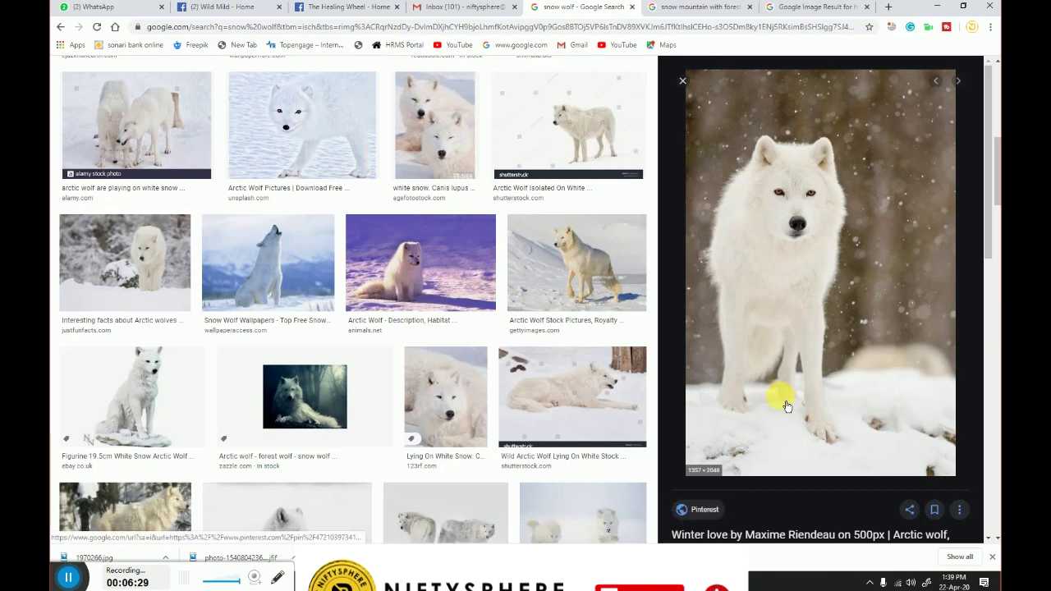
{"action": "scroll", "coordinate": [786, 406], "scroll_direction": "up", "scroll_amount": 5}
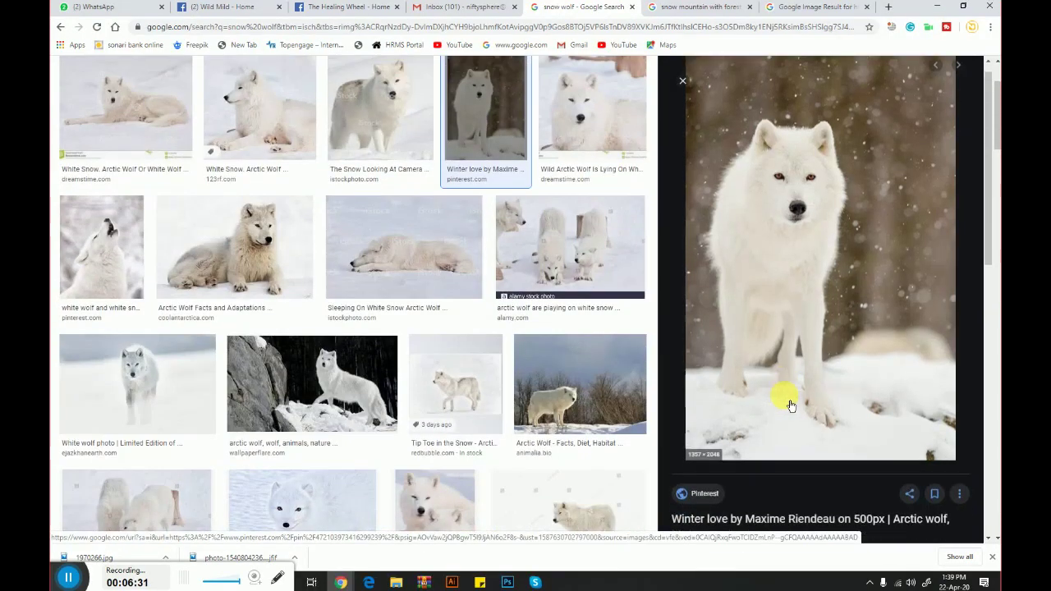
{"action": "scroll", "coordinate": [463, 374], "scroll_direction": "down", "scroll_amount": 2}
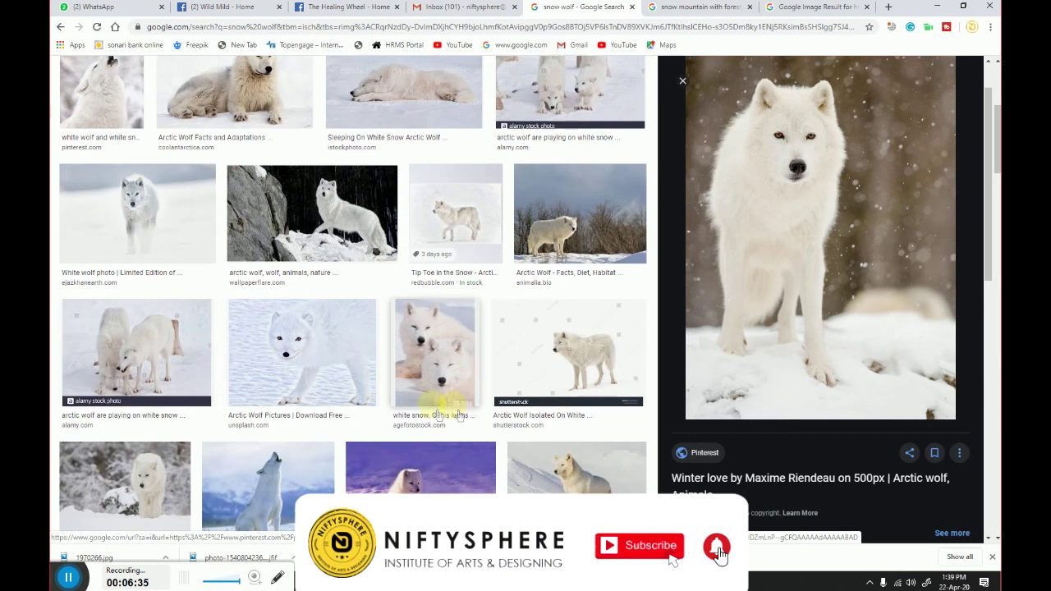
{"action": "scroll", "coordinate": [341, 417], "scroll_direction": "down", "scroll_amount": 1}
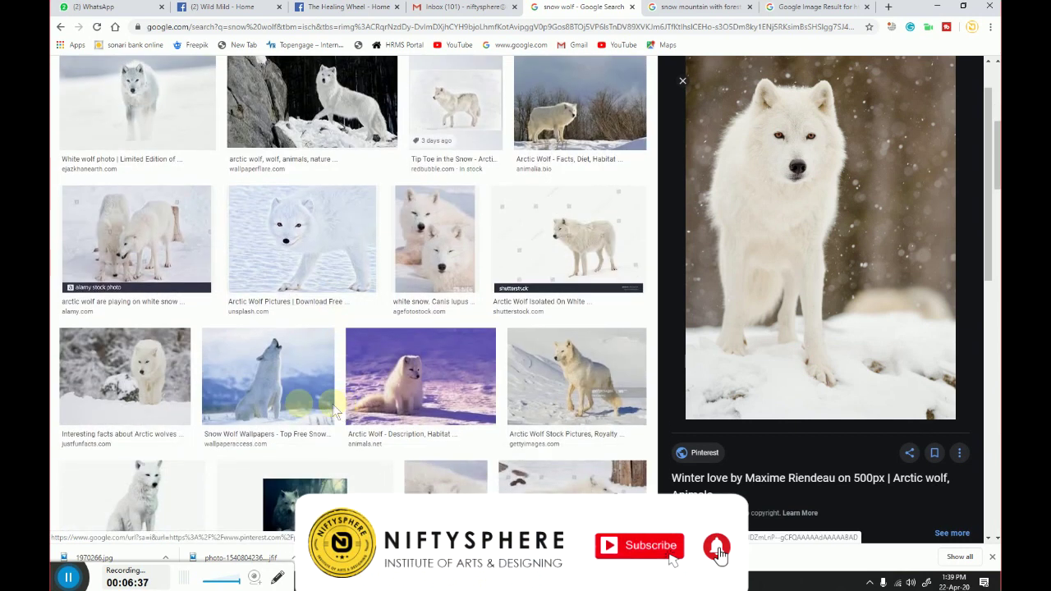
{"action": "right_click", "coordinate": [762, 210]}
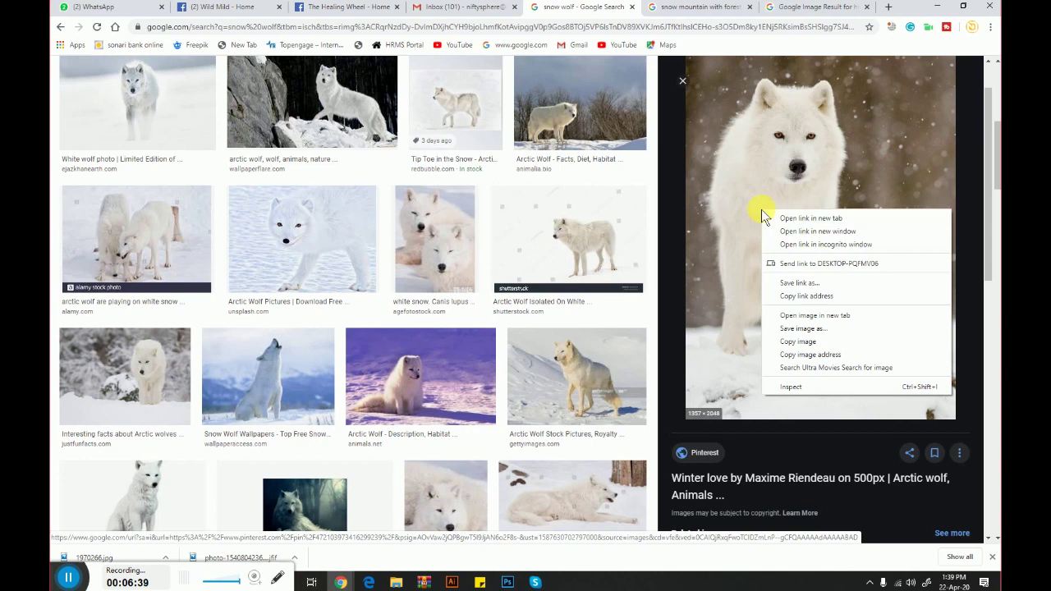
{"action": "left_click", "coordinate": [767, 390]}
Paste the wolf photo over the snowy forest, enlarge it and nudge it slightly left
{"action": "left_click", "coordinate": [507, 582]}
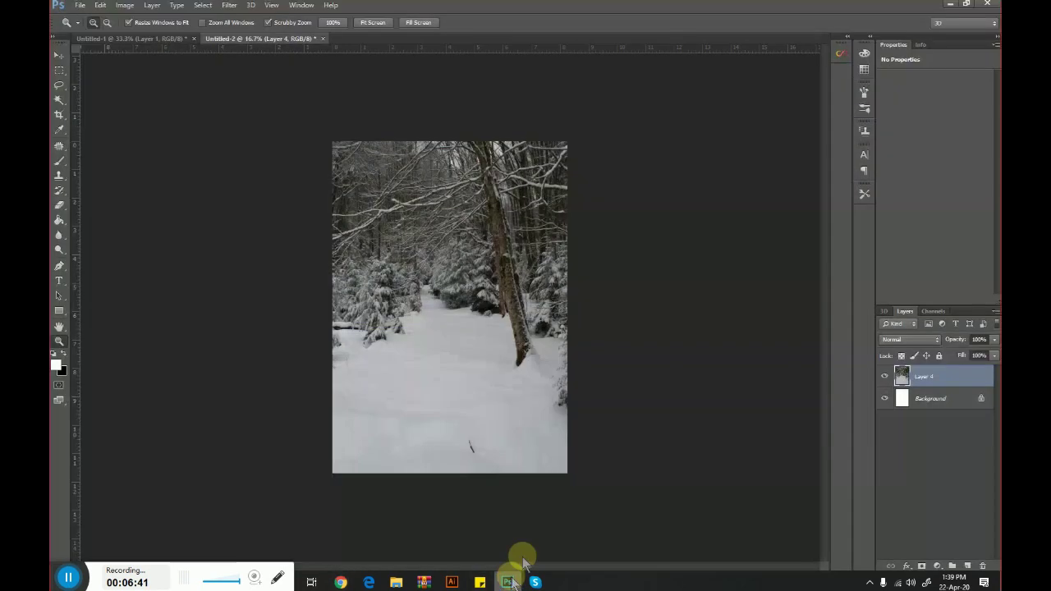
{"action": "key", "text": "ctrl+v"}
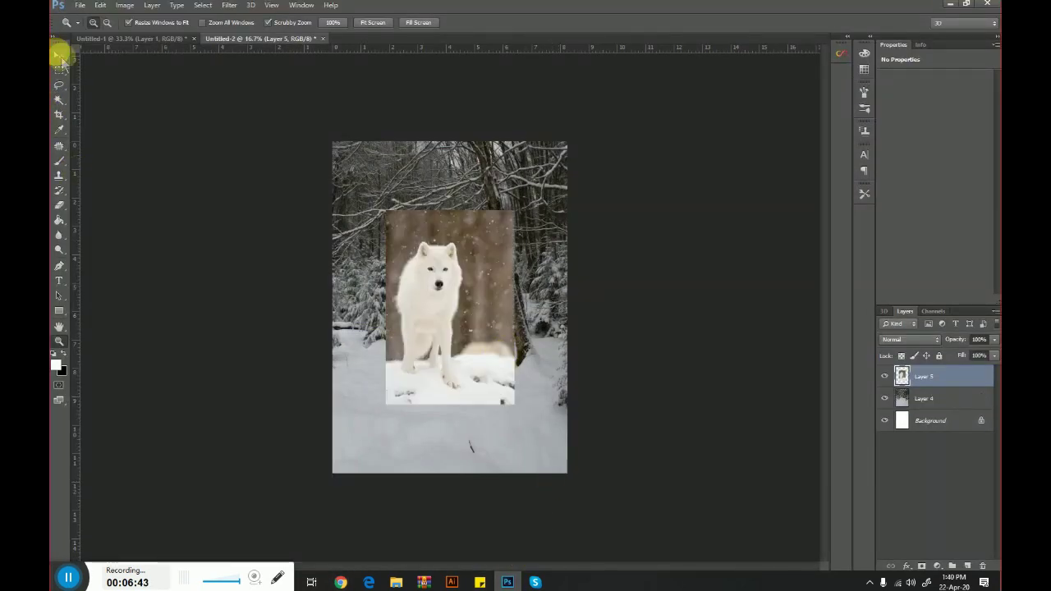
{"action": "left_click", "coordinate": [58, 55]}
{"action": "left_click_drag", "start_coordinate": [514, 404], "coordinate": [536, 438]}
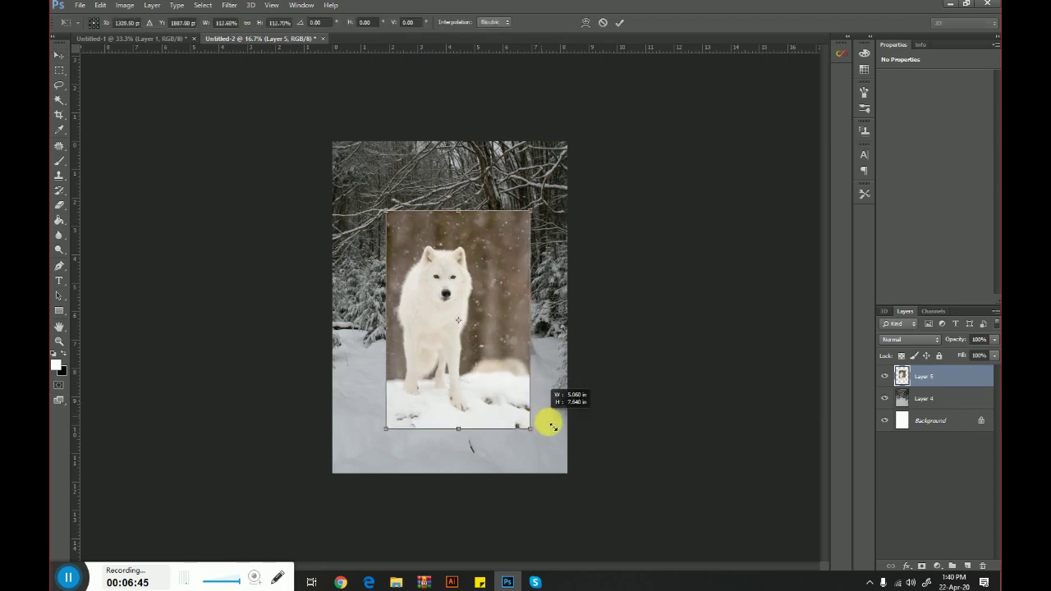
{"action": "left_click_drag", "start_coordinate": [392, 440], "coordinate": [371, 450]}
{"action": "key", "text": "Return"}
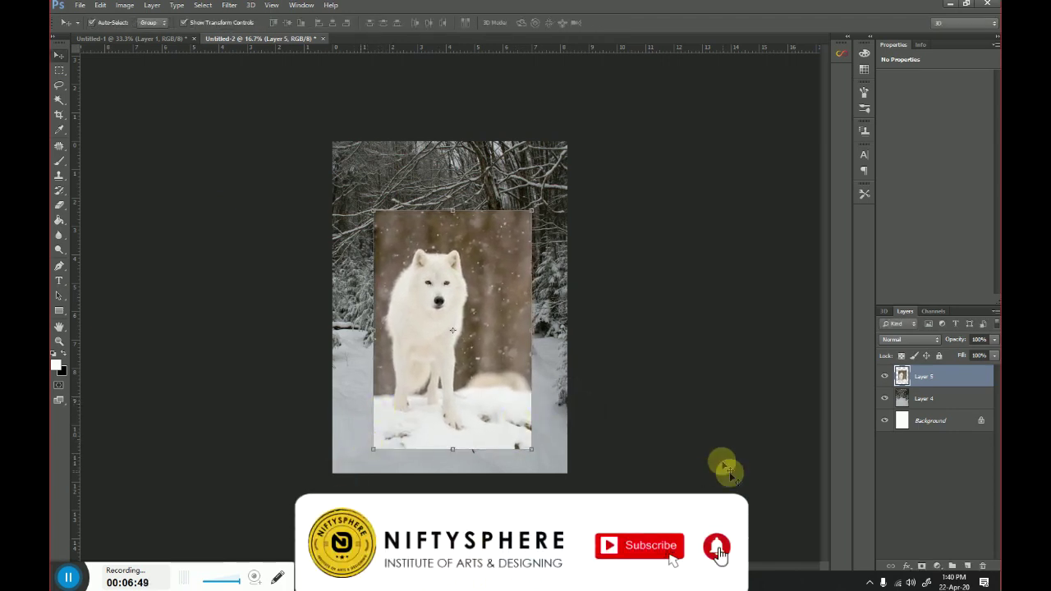
{"action": "left_click", "coordinate": [560, 450]}
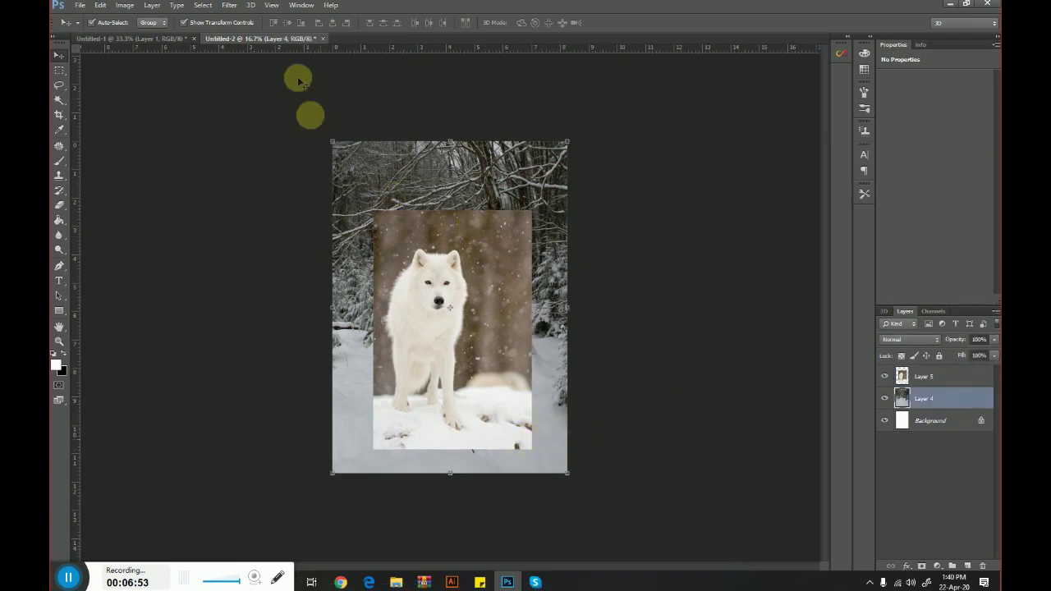
Try brightening the forest in Camera Raw, then duplicate the forest layer
{"action": "left_click", "coordinate": [231, 6]}
{"action": "left_click", "coordinate": [271, 70]}
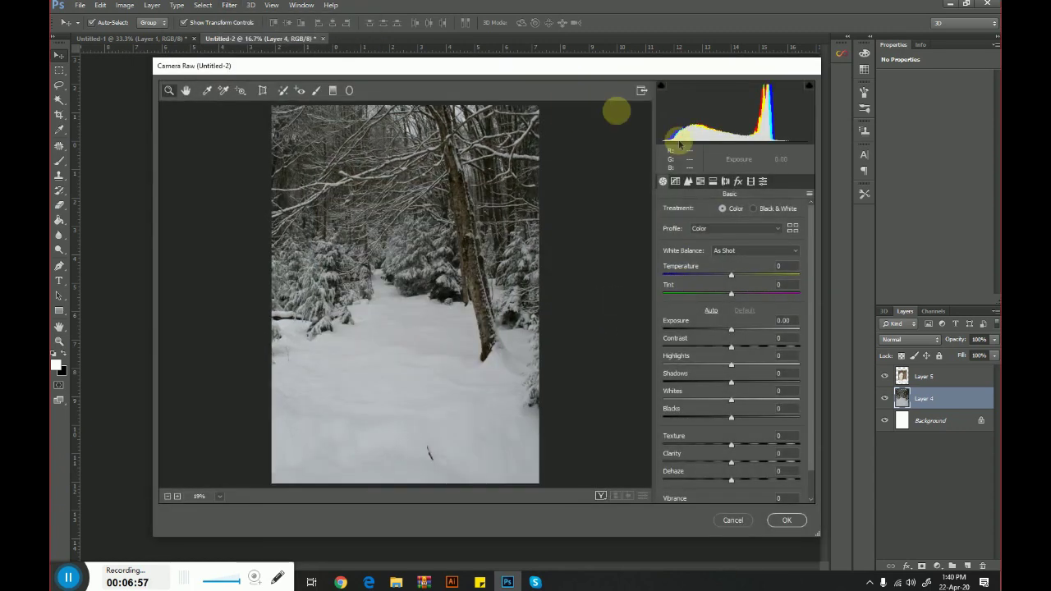
{"action": "left_click_drag", "start_coordinate": [731, 329], "coordinate": [742, 332]}
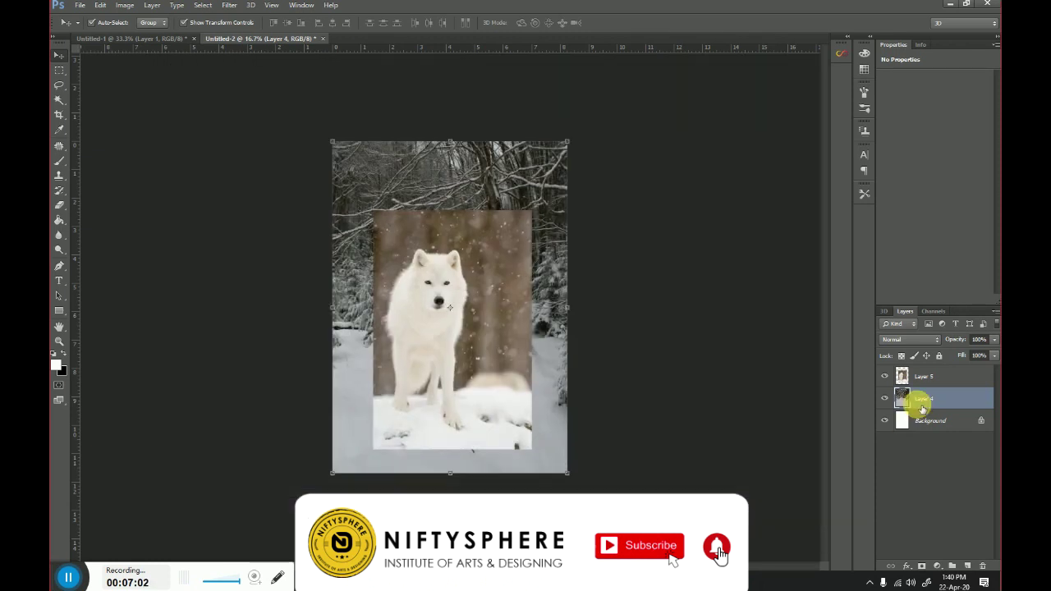
{"action": "right_click", "coordinate": [913, 399]}
{"action": "left_click", "coordinate": [786, 148]}
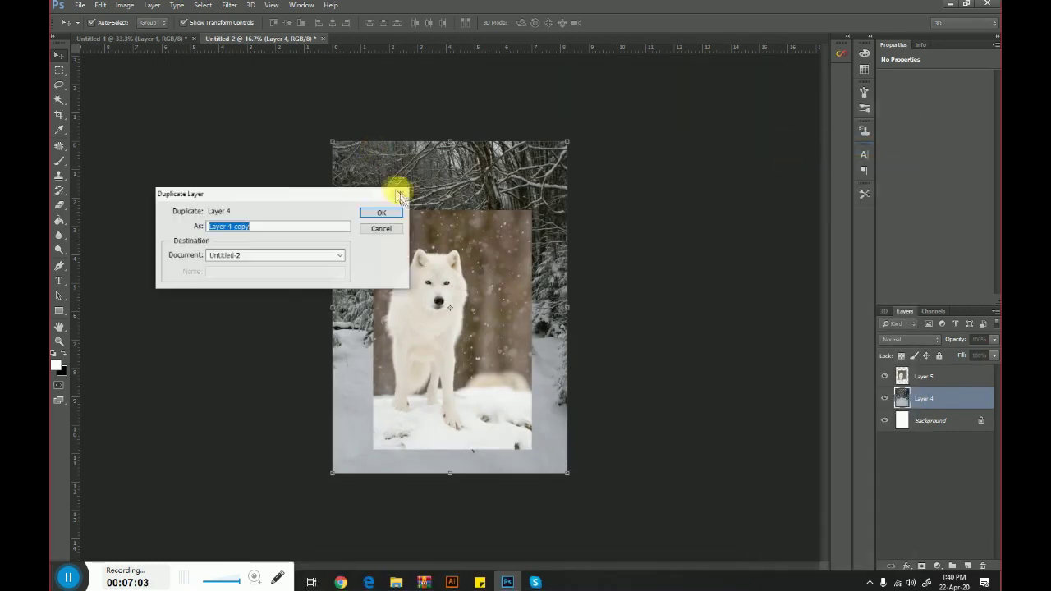
{"action": "left_click", "coordinate": [381, 213]}
Raise the forest copy's Camera Raw exposure to about +1.55 and zoom in on the composition
{"action": "left_click", "coordinate": [229, 5]}
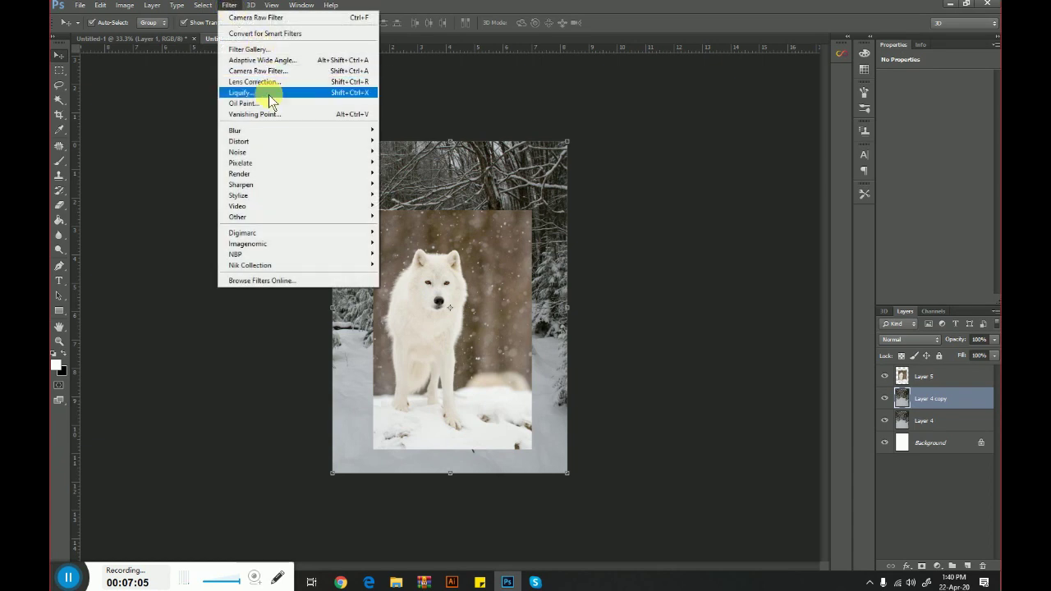
{"action": "left_click", "coordinate": [277, 70]}
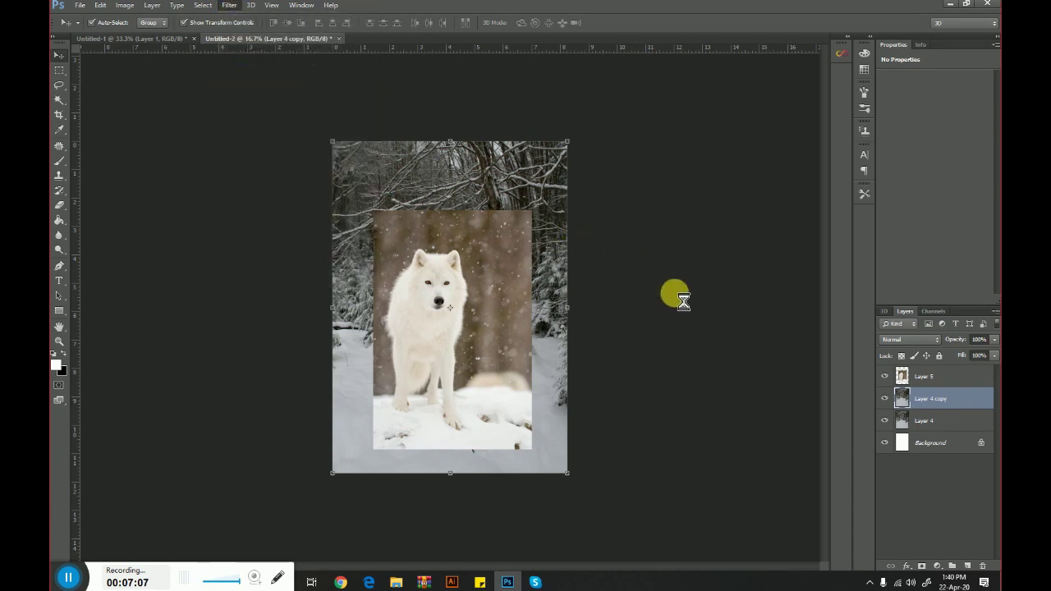
{"action": "left_click_drag", "start_coordinate": [737, 334], "coordinate": [752, 330]}
{"action": "left_click", "coordinate": [777, 522]}
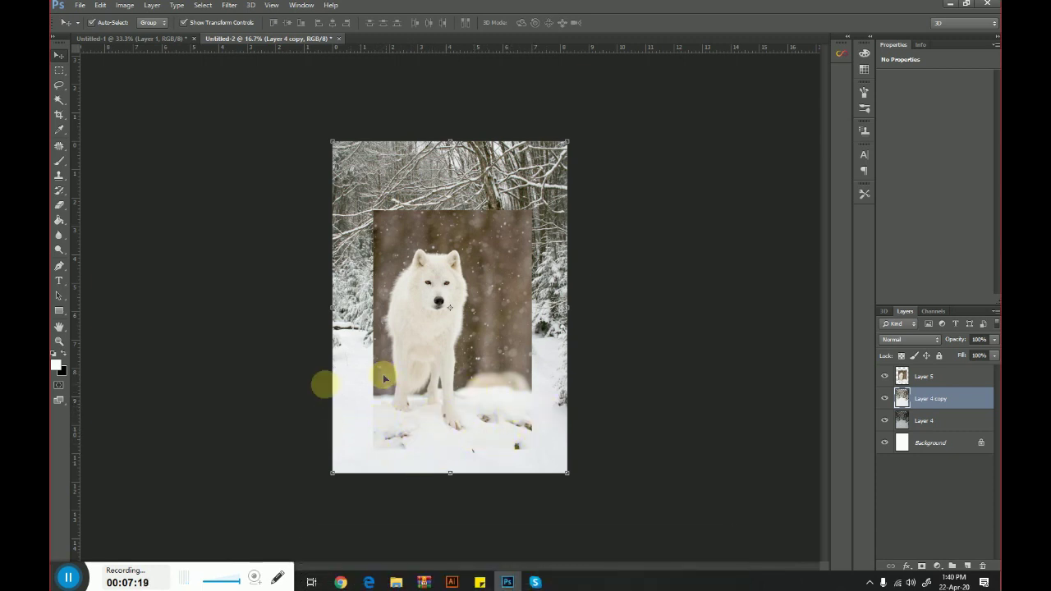
{"action": "left_click", "coordinate": [59, 340]}
{"action": "left_click", "coordinate": [435, 271]}
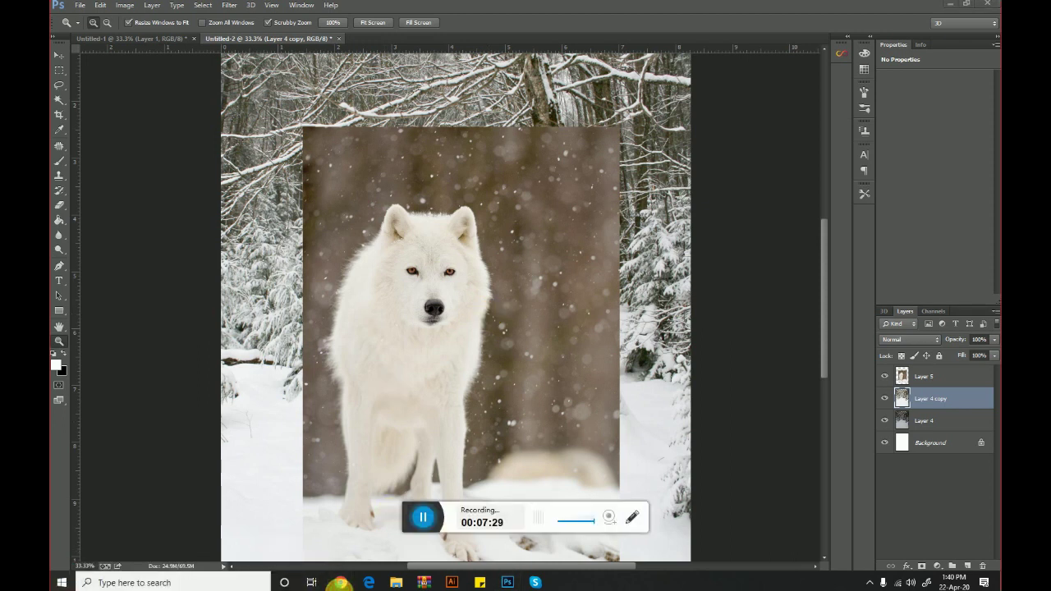
{"action": "mouse_move", "coordinate": [340, 583]}
{"action": "left_click", "coordinate": [296, 525]}
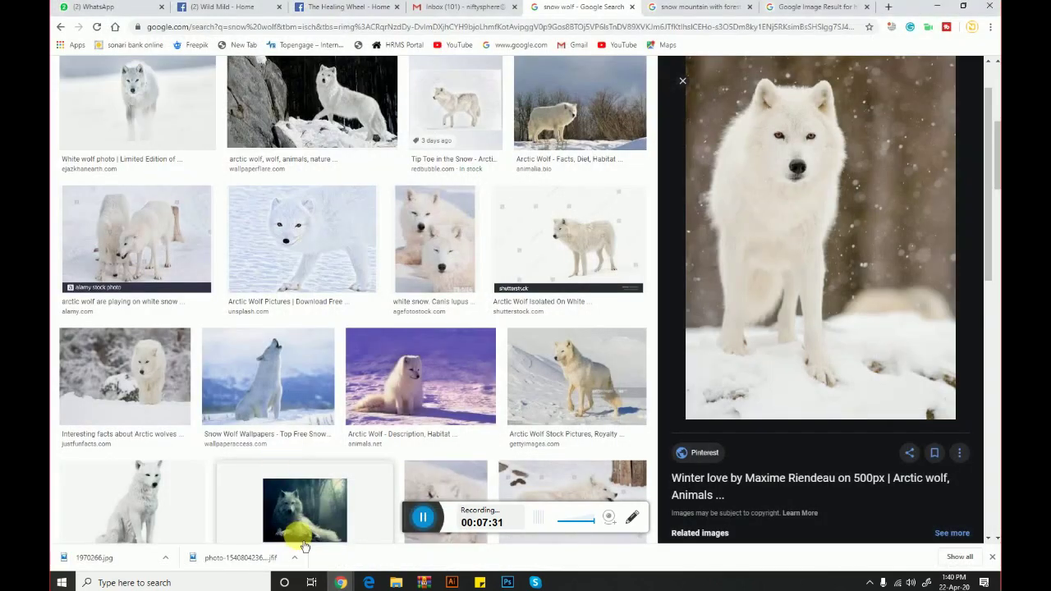
{"action": "left_click", "coordinate": [117, 8]}
{"action": "left_click", "coordinate": [324, 174]}
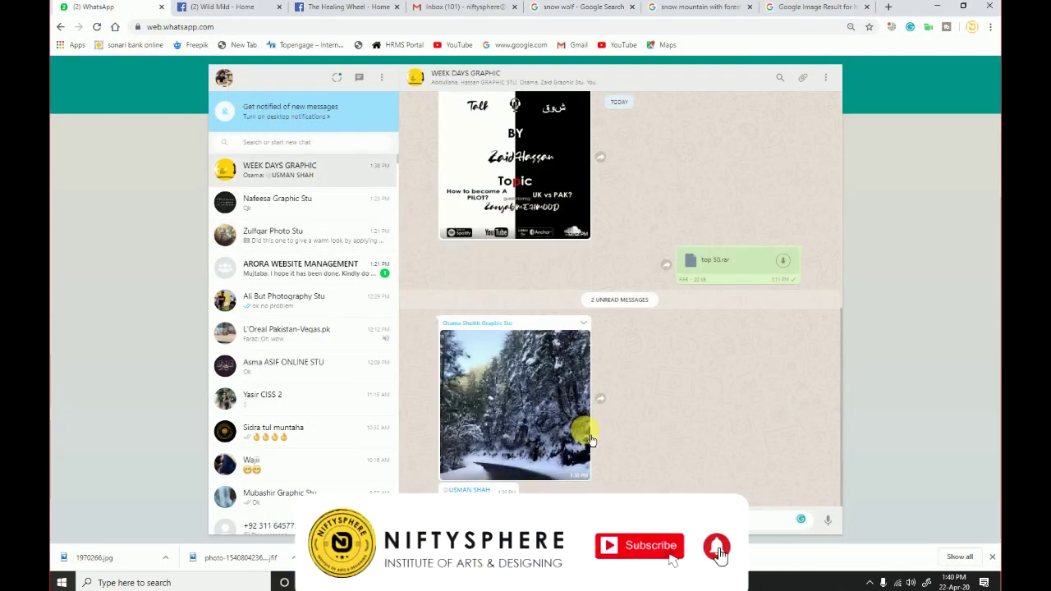
{"action": "left_click", "coordinate": [532, 415]}
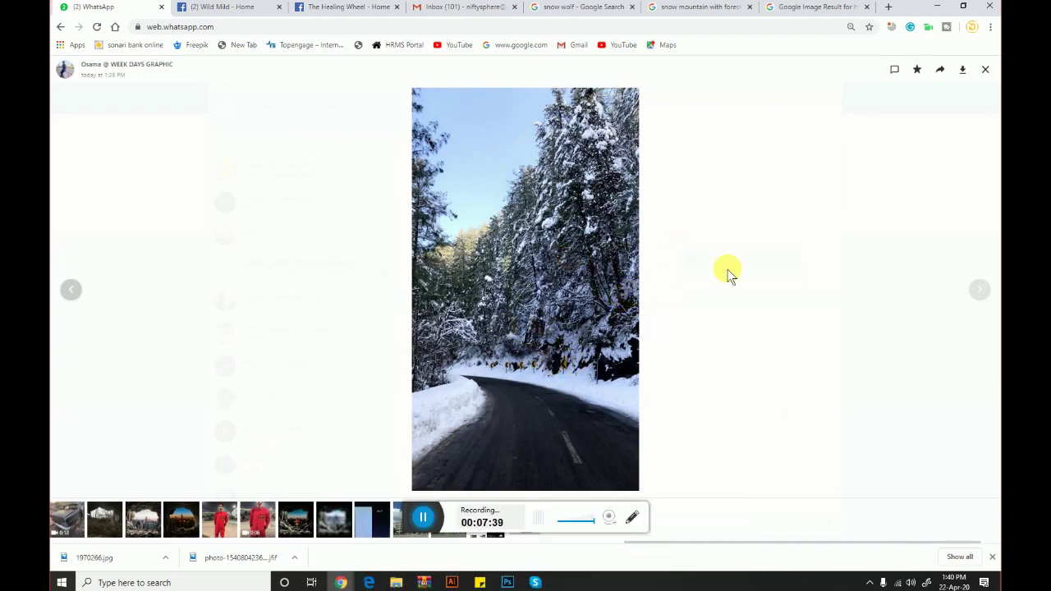
{"action": "left_click", "coordinate": [983, 72]}
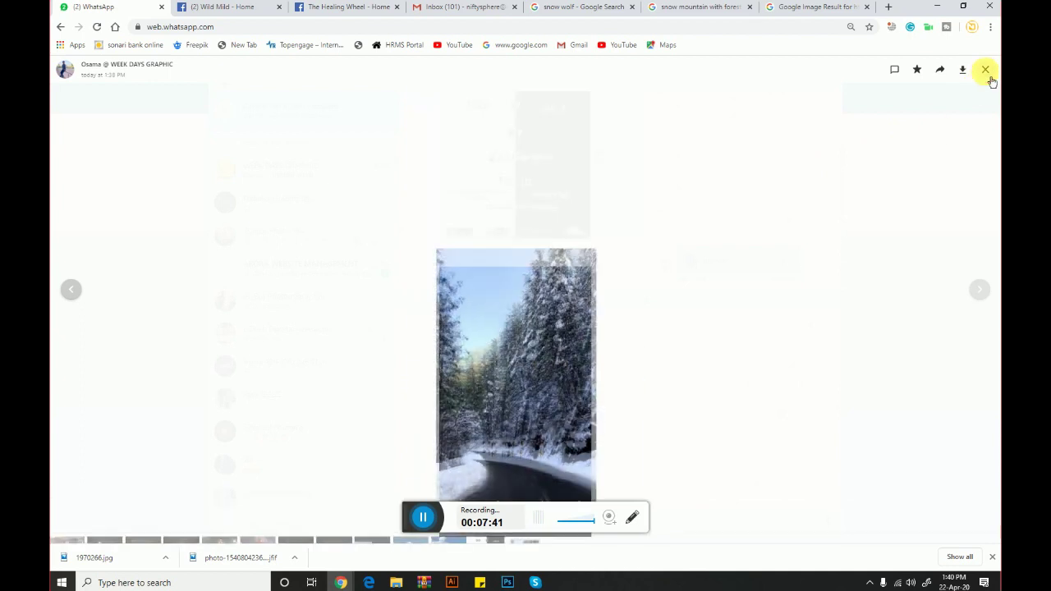
{"action": "left_click", "coordinate": [535, 583]}
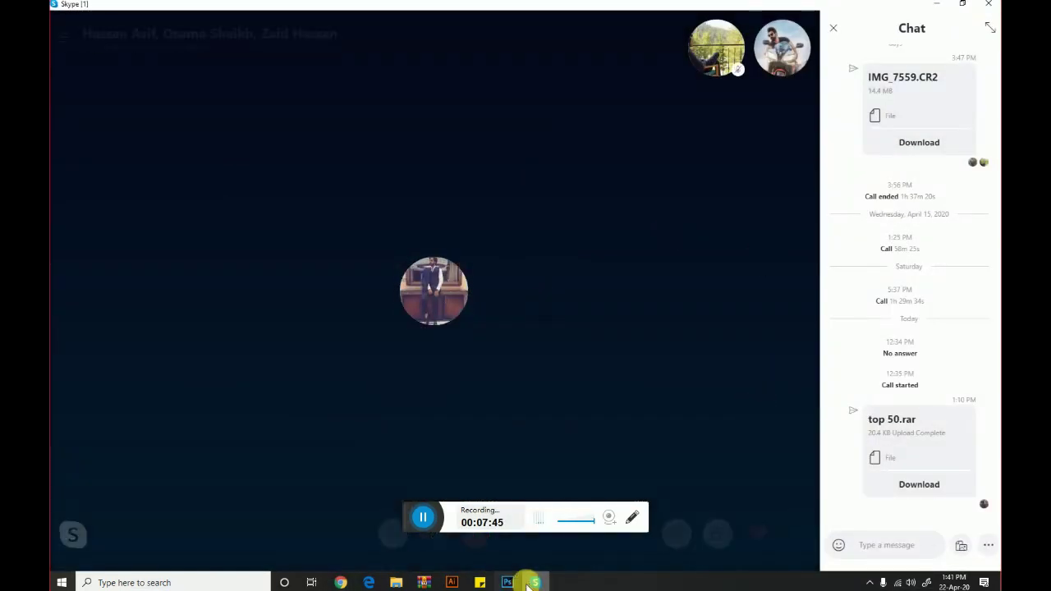
{"action": "left_click", "coordinate": [535, 582]}
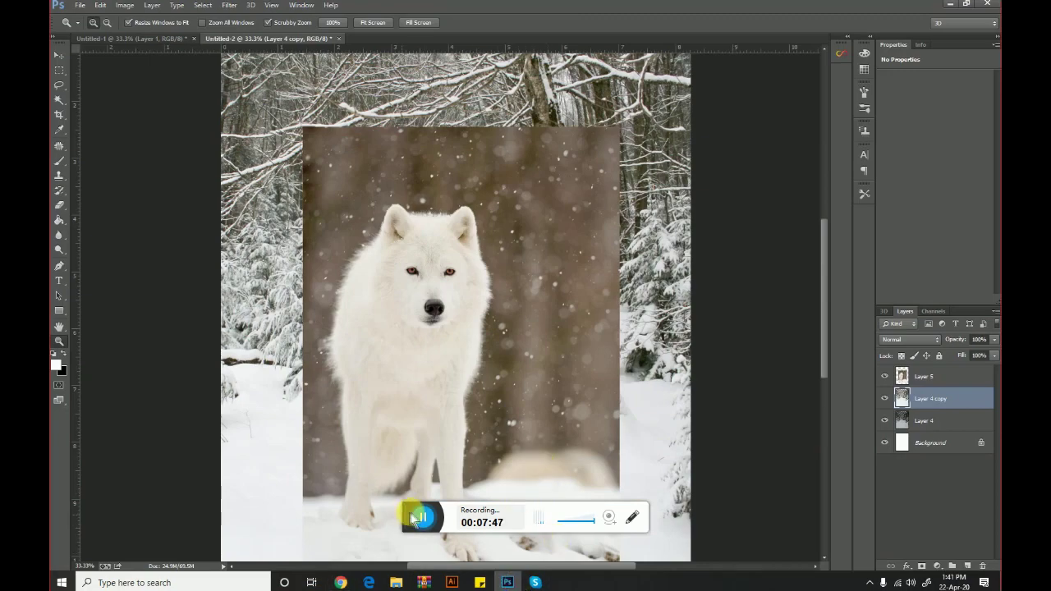
Make Layer 5, the wolf photo, the active layer and bring up the lasso tool choices
{"action": "scroll", "coordinate": [367, 537], "scroll_direction": "down", "scroll_amount": 2}
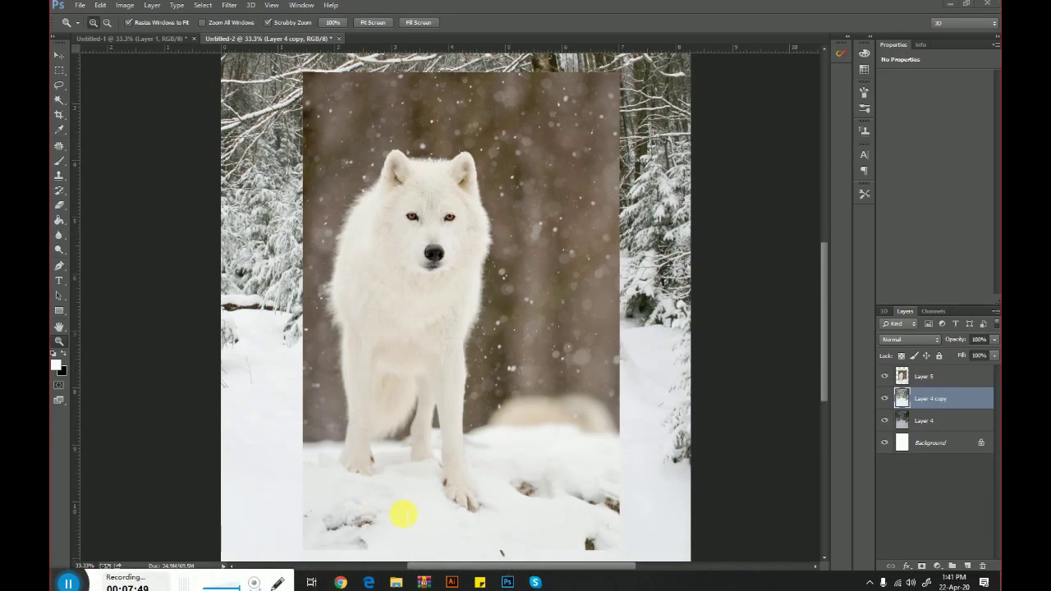
{"action": "scroll", "coordinate": [401, 512], "scroll_direction": "down", "scroll_amount": 3}
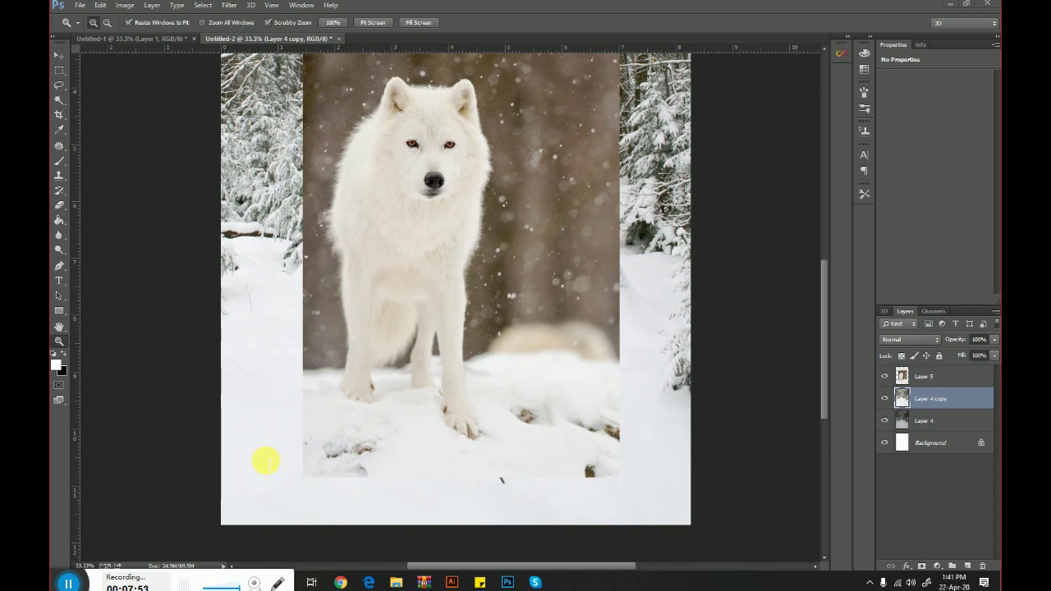
{"action": "scroll", "coordinate": [531, 355], "scroll_direction": "up", "scroll_amount": 3}
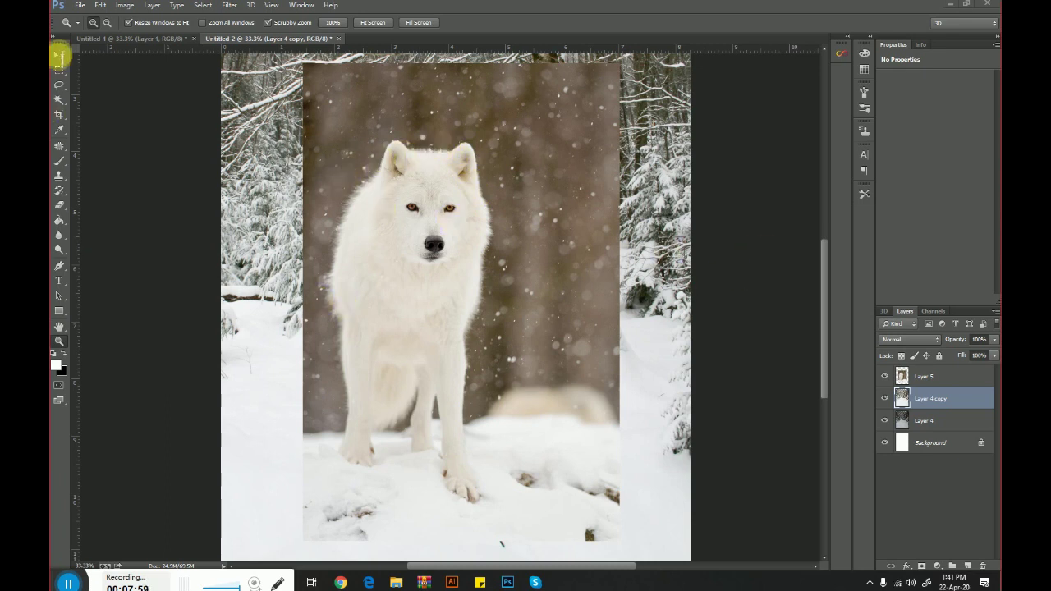
{"action": "left_click", "coordinate": [951, 376]}
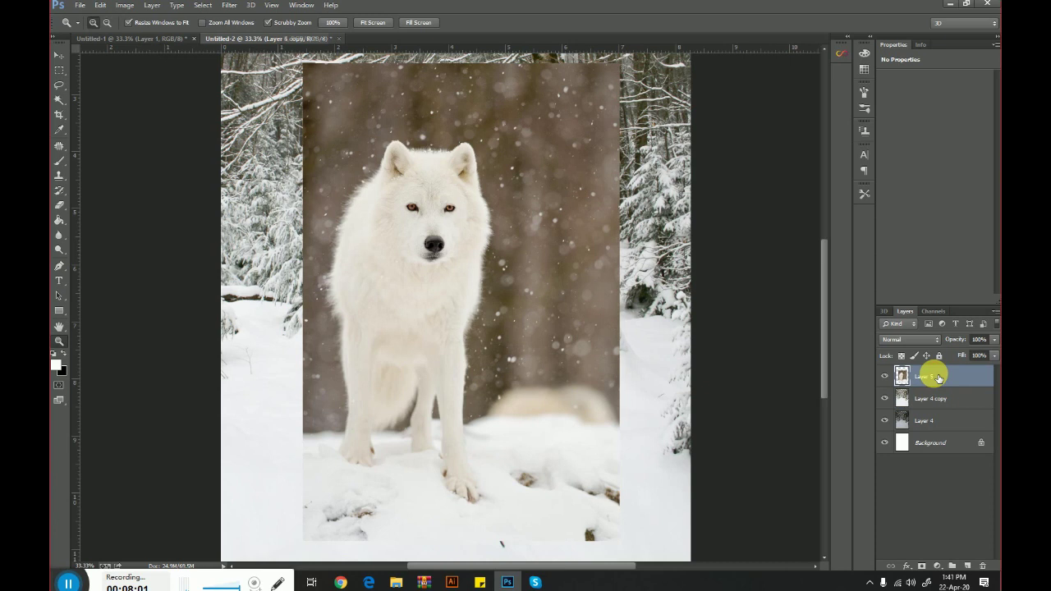
{"action": "left_click", "coordinate": [60, 72]}
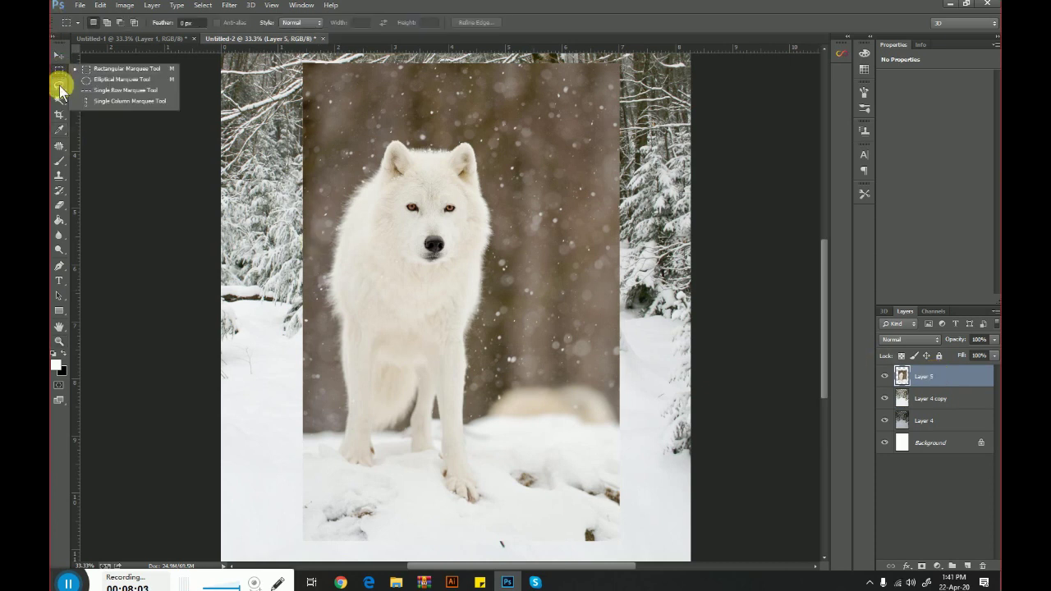
Choose the Quick Selection tool with a 60 px brush
{"action": "left_click", "coordinate": [60, 86]}
{"action": "left_click", "coordinate": [63, 103]}
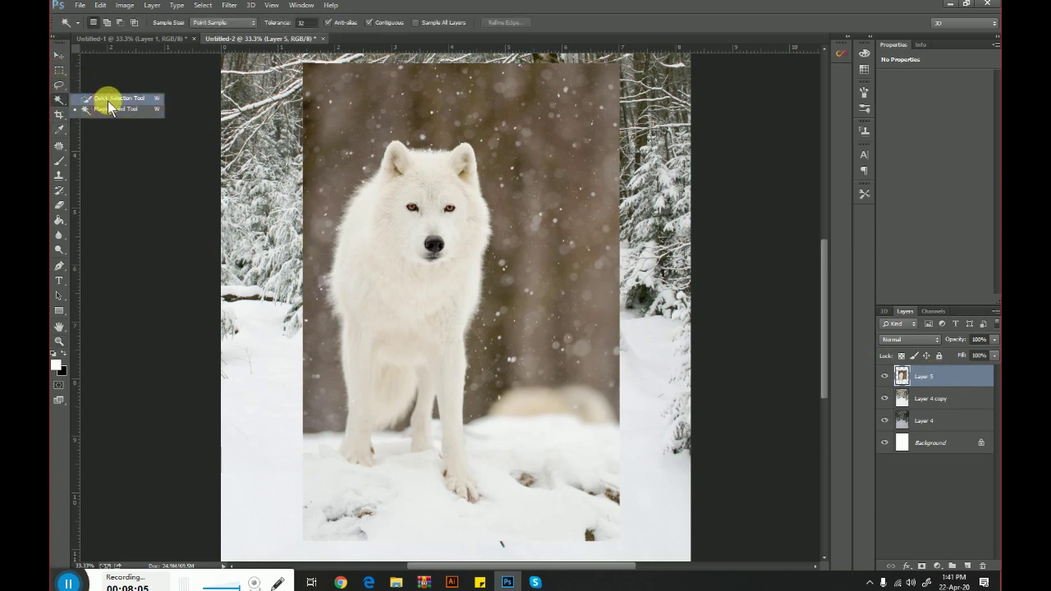
{"action": "left_click", "coordinate": [108, 101]}
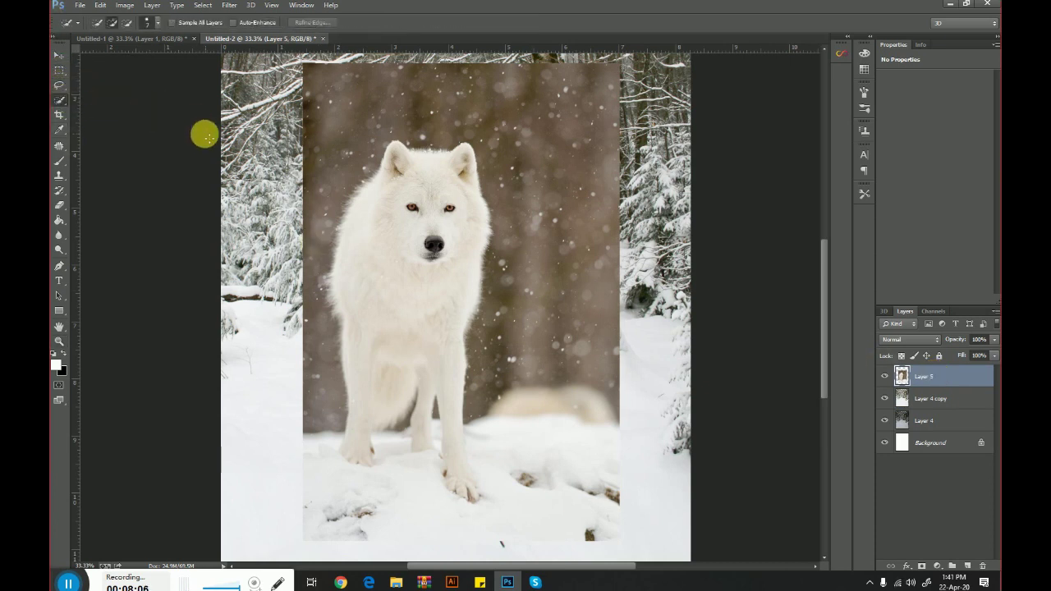
{"action": "left_click", "coordinate": [59, 100]}
{"action": "left_click", "coordinate": [133, 101]}
{"action": "left_click", "coordinate": [148, 22]}
{"action": "left_click_drag", "start_coordinate": [176, 58], "coordinate": [137, 63]}
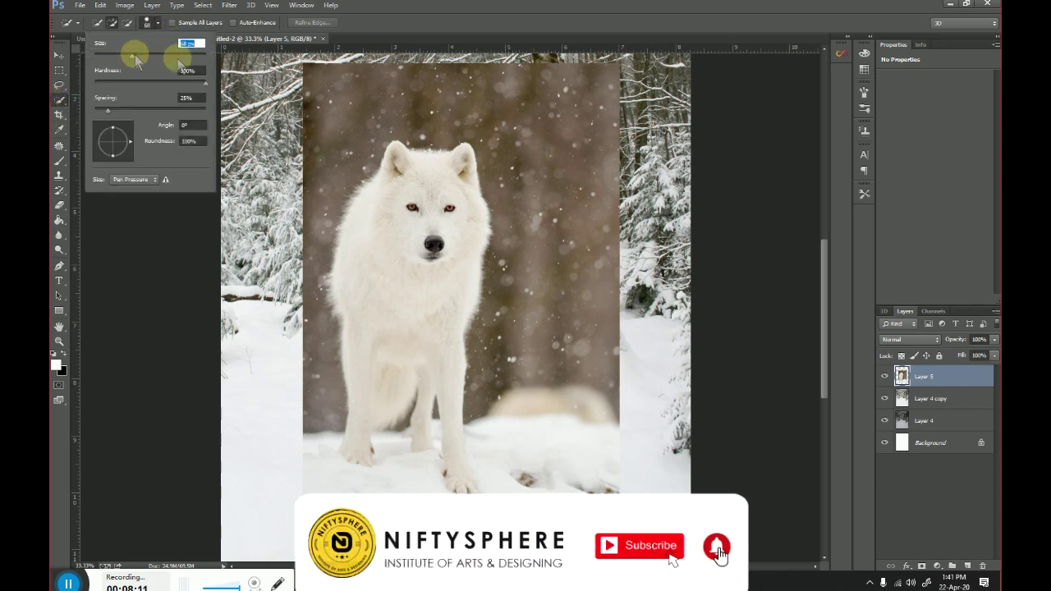
{"action": "left_click", "coordinate": [405, 202]}
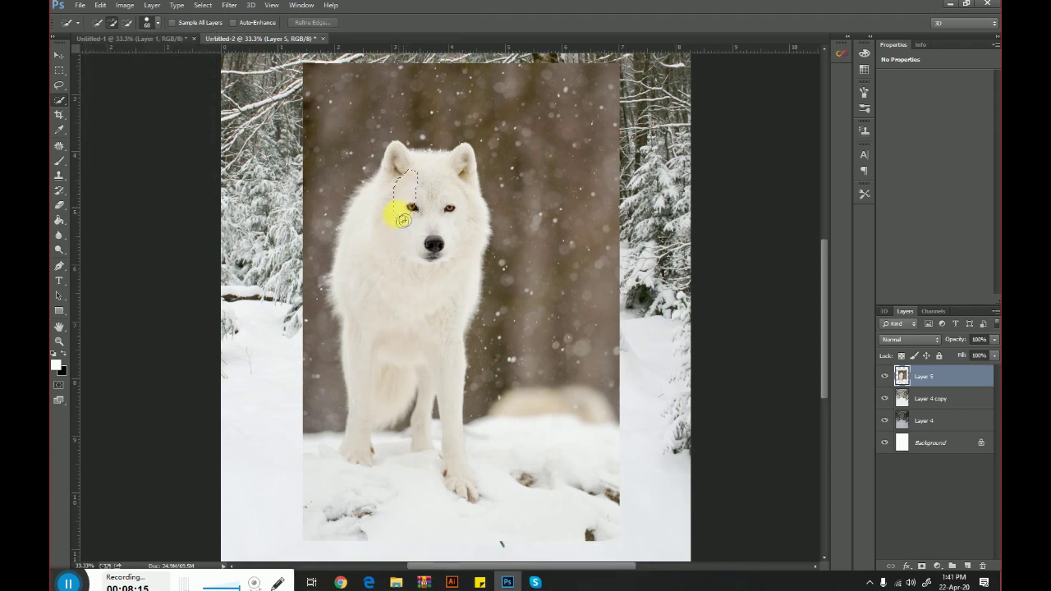
Paint the selection over the wolf's head, body, front leg and paws
{"action": "left_click_drag", "start_coordinate": [410, 175], "coordinate": [436, 175]}
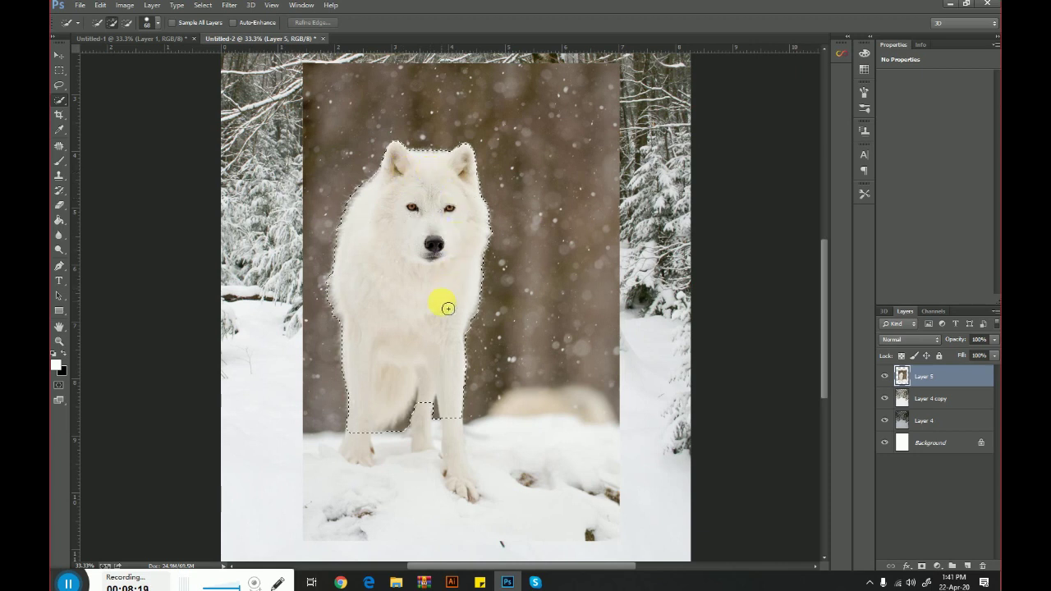
{"action": "left_click_drag", "start_coordinate": [433, 427], "coordinate": [429, 405]}
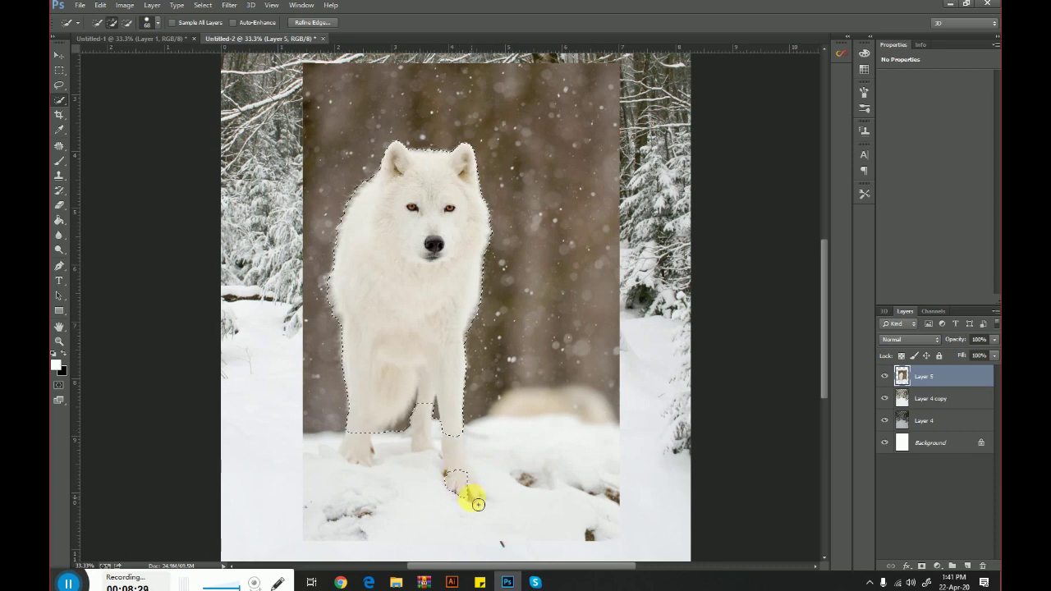
{"action": "mouse_move", "coordinate": [477, 496]}
{"action": "left_mouse_down"}
{"action": "mouse_move", "coordinate": [458, 493]}
{"action": "mouse_move", "coordinate": [463, 441]}
{"action": "left_mouse_up"}
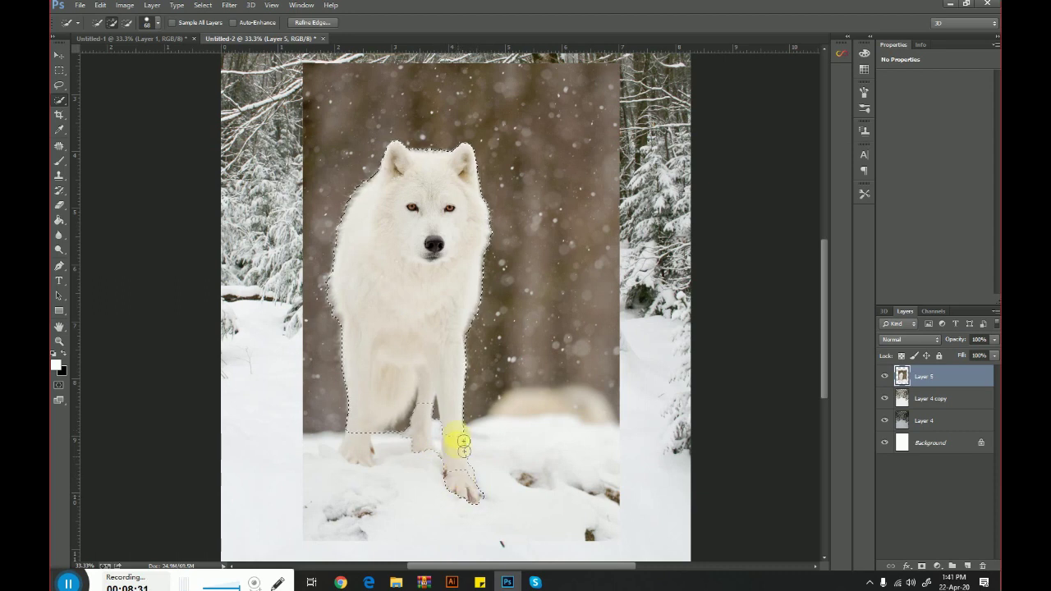
{"action": "mouse_move", "coordinate": [363, 465]}
{"action": "left_mouse_down"}
{"action": "mouse_move", "coordinate": [365, 477]}
{"action": "mouse_move", "coordinate": [372, 462]}
{"action": "mouse_move", "coordinate": [386, 493]}
{"action": "mouse_move", "coordinate": [425, 368]}
{"action": "mouse_move", "coordinate": [366, 301]}
{"action": "mouse_move", "coordinate": [351, 200]}
{"action": "left_mouse_up"}
{"action": "left_click", "coordinate": [406, 169]}
Open Refine Edge and preview the wolf selection On Black
{"action": "left_click", "coordinate": [310, 25]}
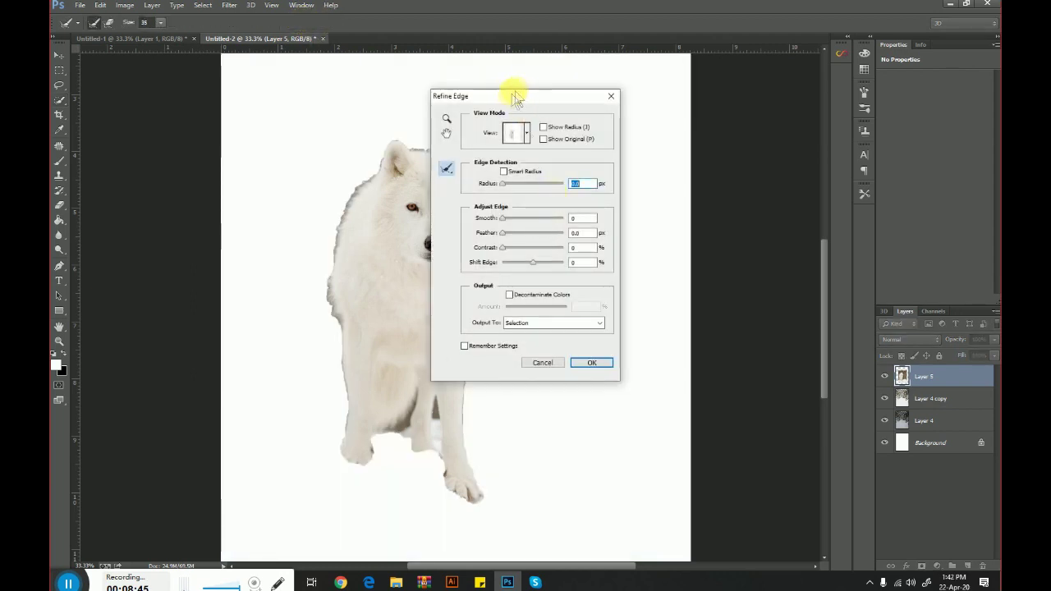
{"action": "left_click_drag", "start_coordinate": [534, 98], "coordinate": [667, 114]}
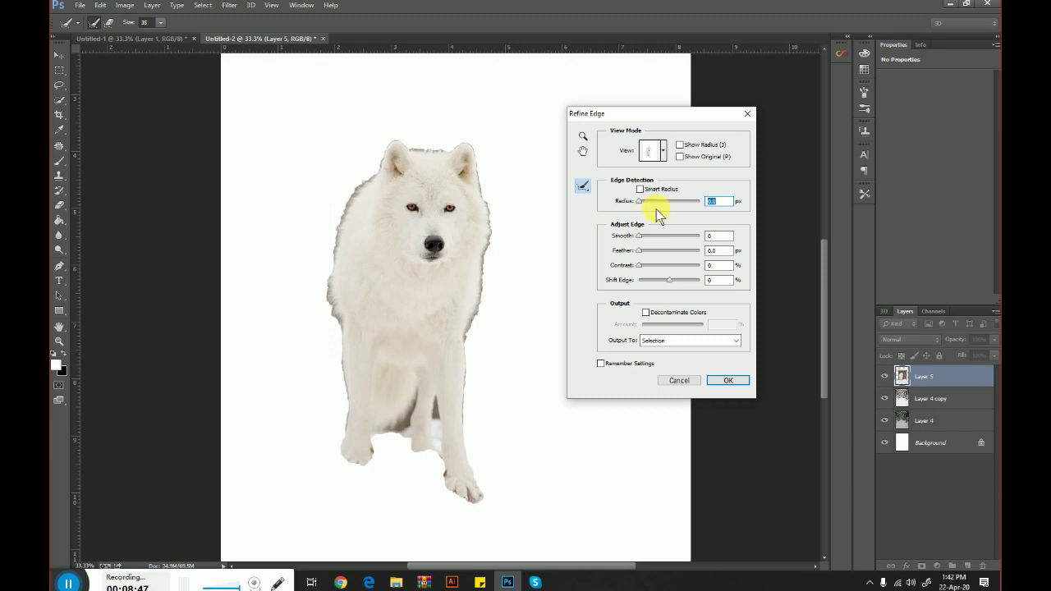
{"action": "left_click", "coordinate": [666, 152]}
{"action": "left_click", "coordinate": [662, 227]}
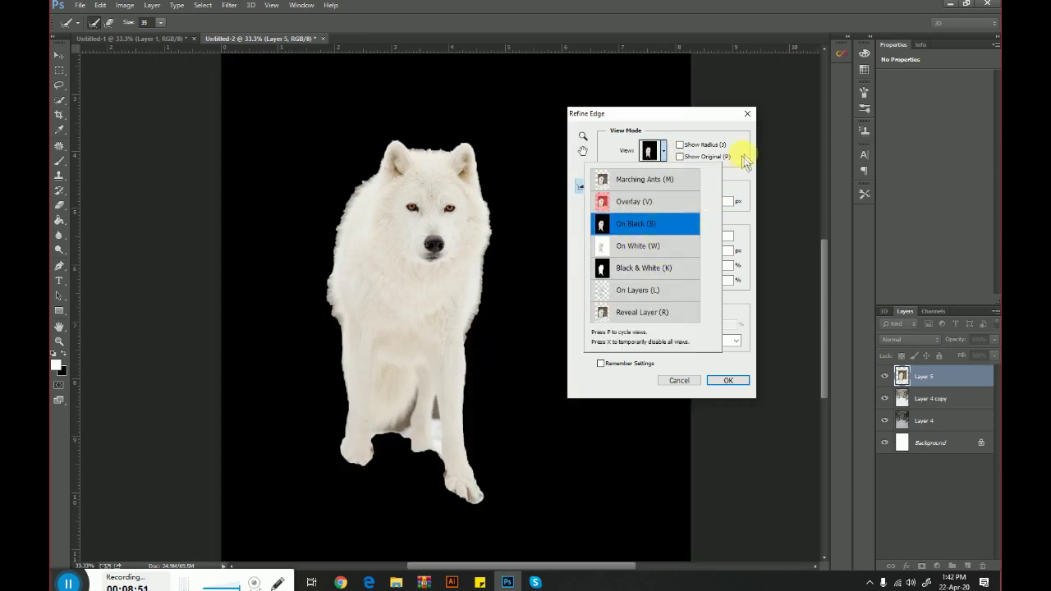
{"action": "left_click", "coordinate": [744, 156]}
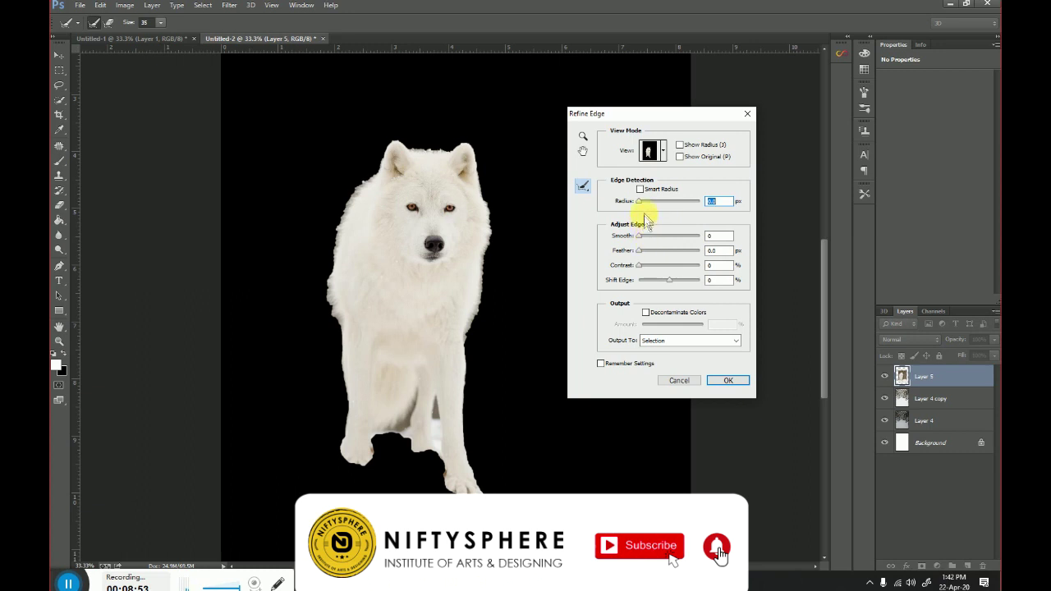
Set edge radius to about 23 px and smoothing to 47, raise contrast, and apply
{"action": "left_click_drag", "start_coordinate": [641, 204], "coordinate": [671, 203]}
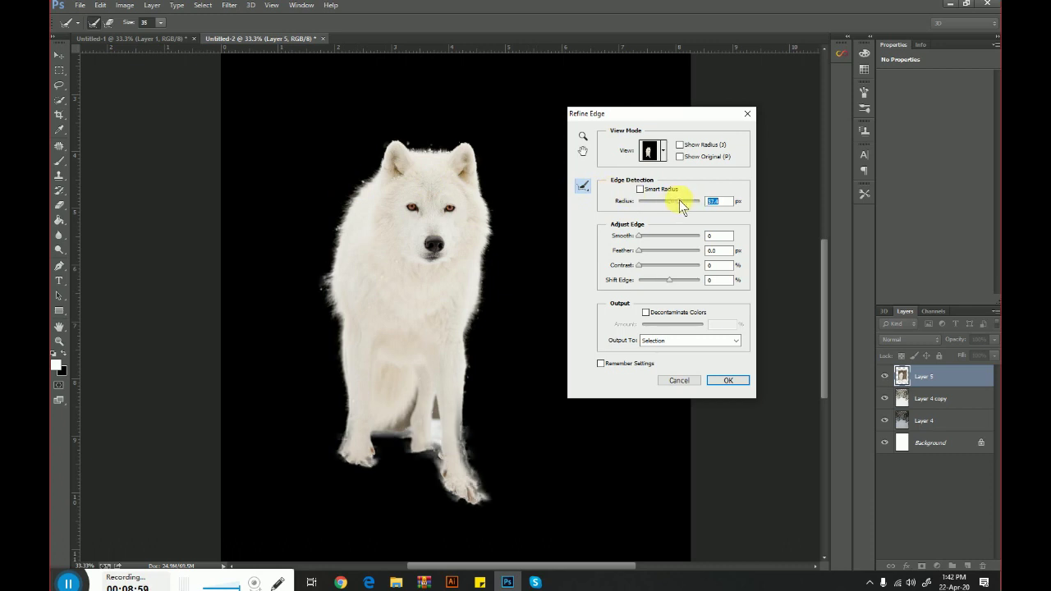
{"action": "left_click_drag", "start_coordinate": [667, 200], "coordinate": [675, 202]}
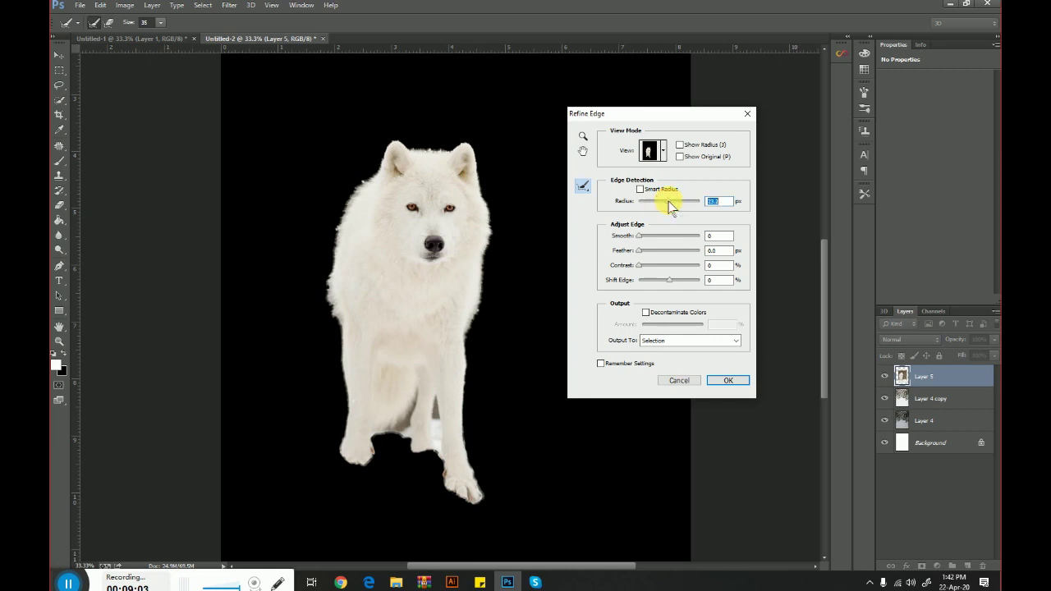
{"action": "key", "text": "Tab"}
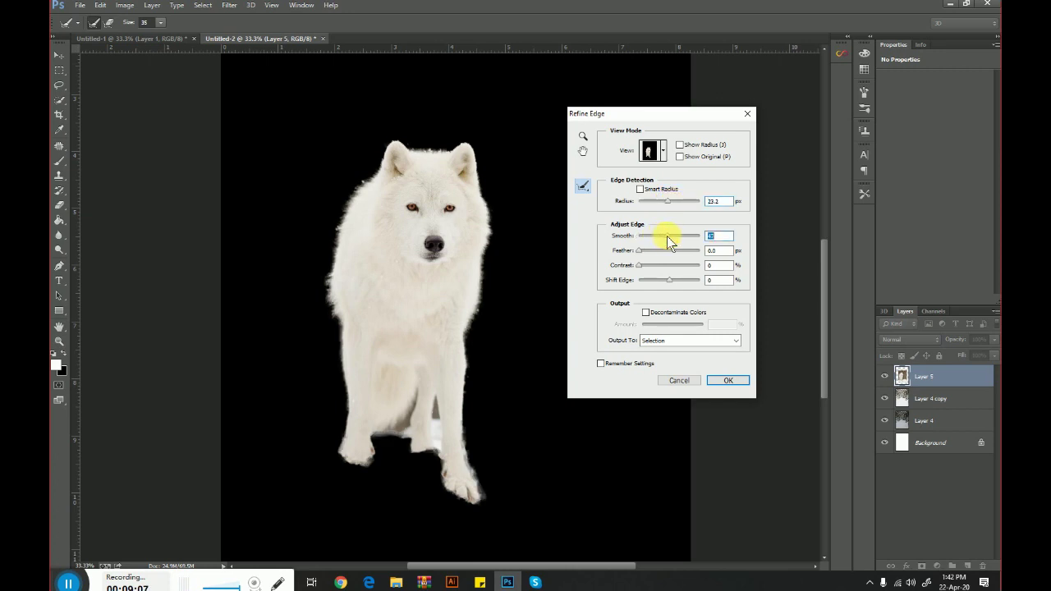
{"action": "left_click_drag", "start_coordinate": [654, 265], "coordinate": [657, 266]}
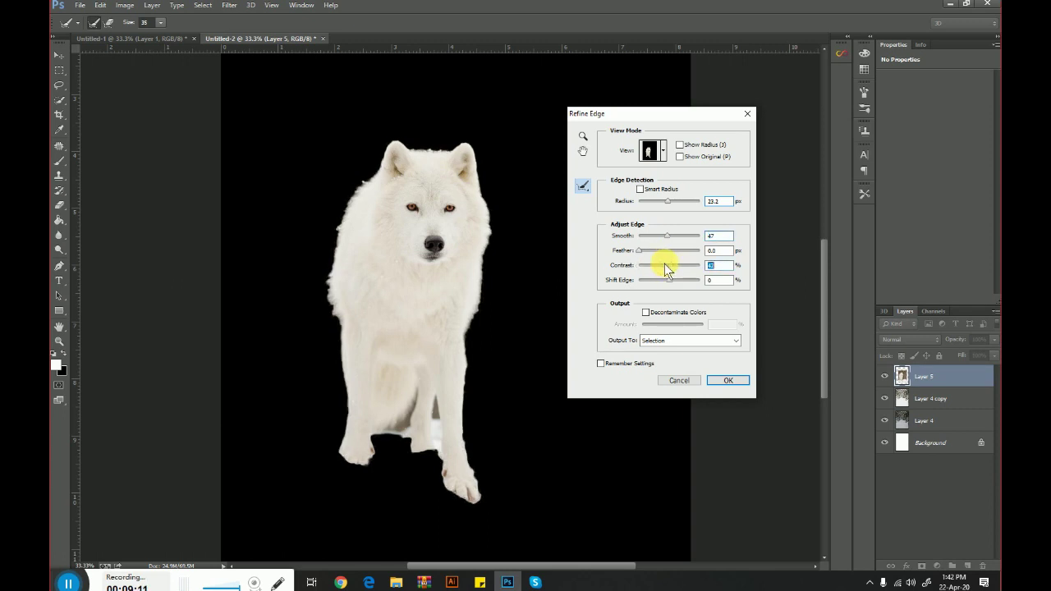
{"action": "left_click", "coordinate": [731, 382]}
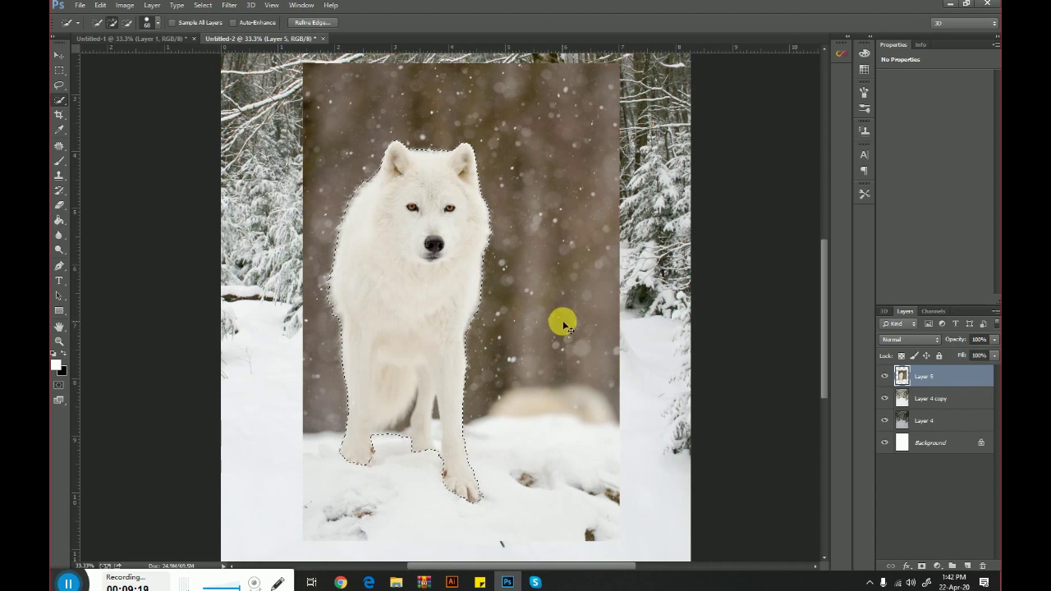
Copy the wolf selection to new Layer 6, check it by toggling Layer 5, then reselect Layer 5
{"action": "key", "text": "ctrl+j"}
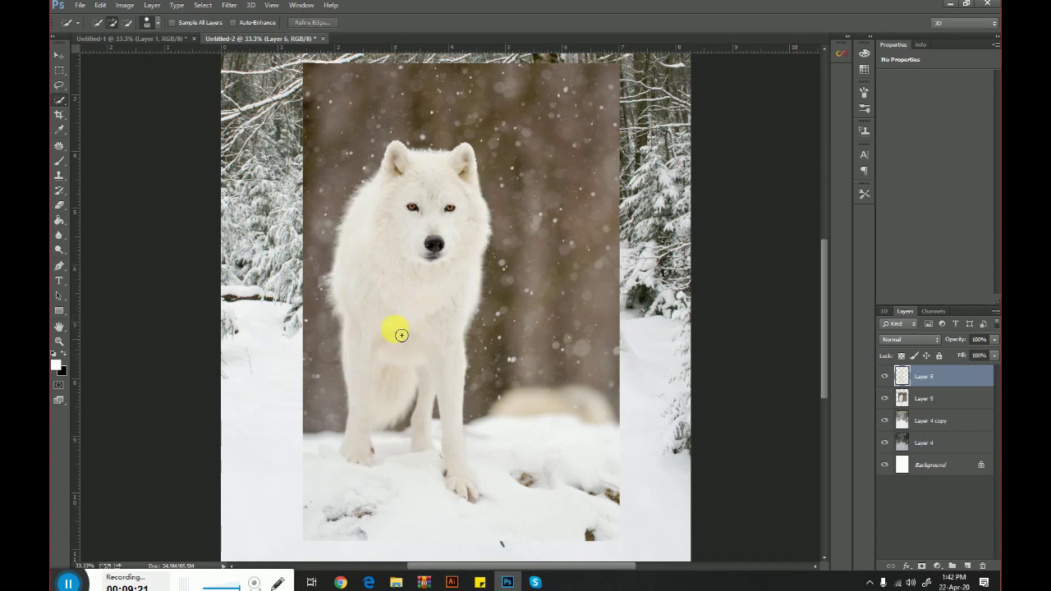
{"action": "left_click", "coordinate": [885, 398]}
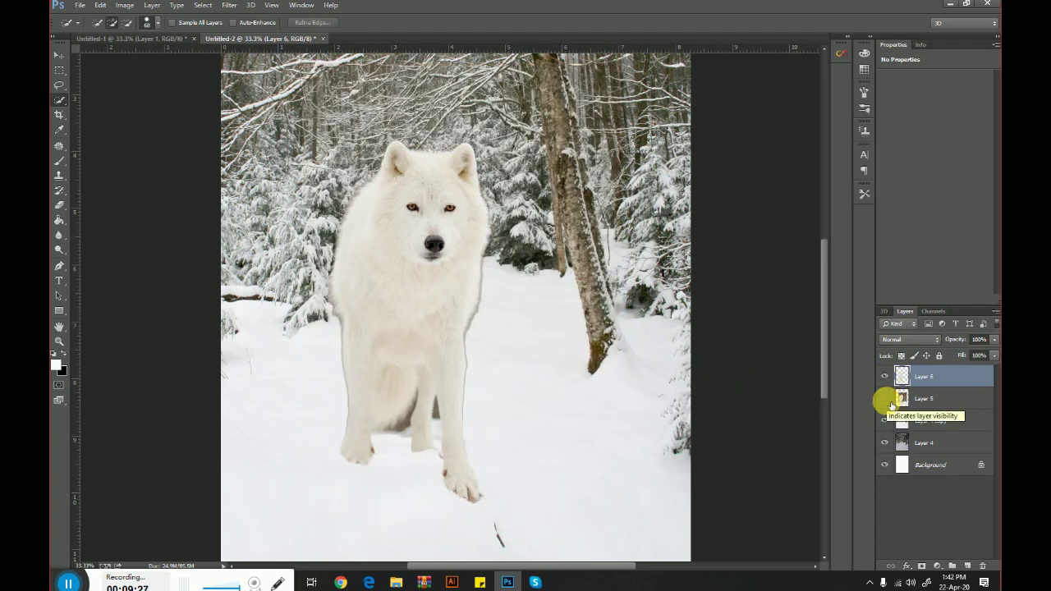
{"action": "left_click", "coordinate": [885, 399]}
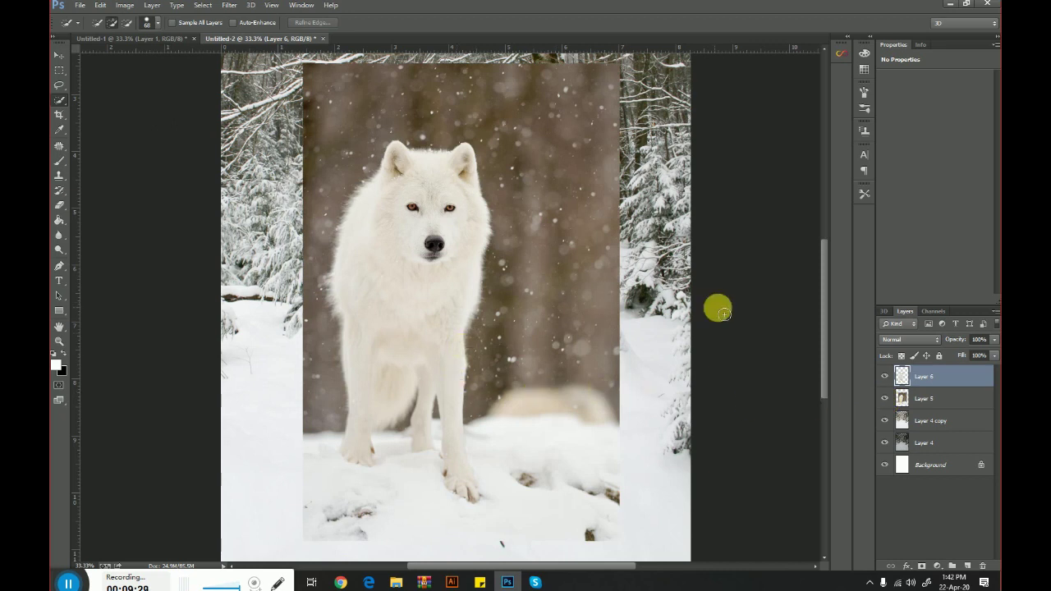
{"action": "left_click", "coordinate": [926, 399]}
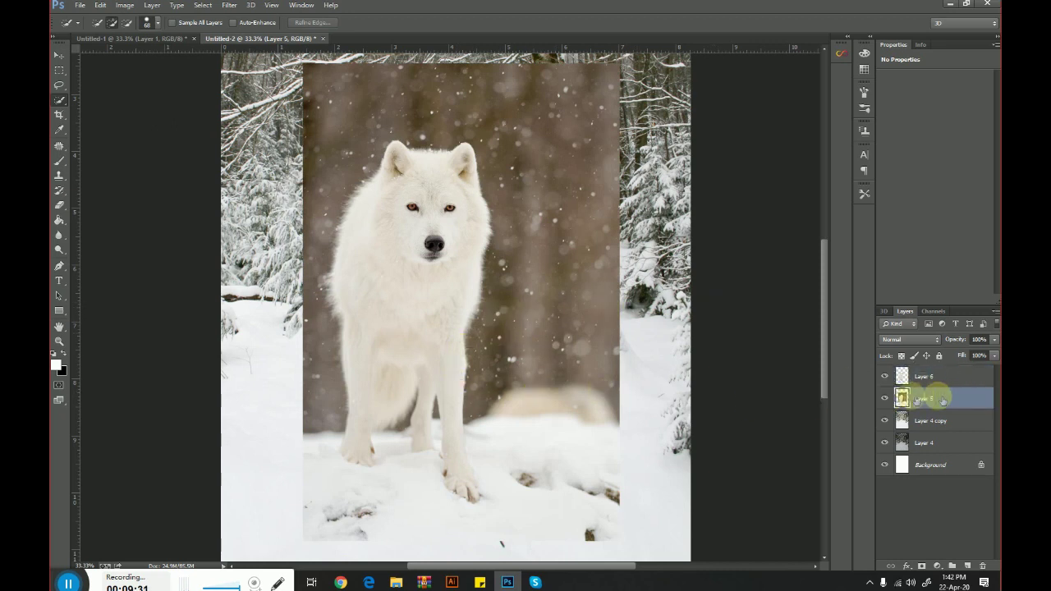
With a large eraser, erase the backdrop's right edge to reveal the tree trunk, removing a stray guide
{"action": "left_click", "coordinate": [59, 205]}
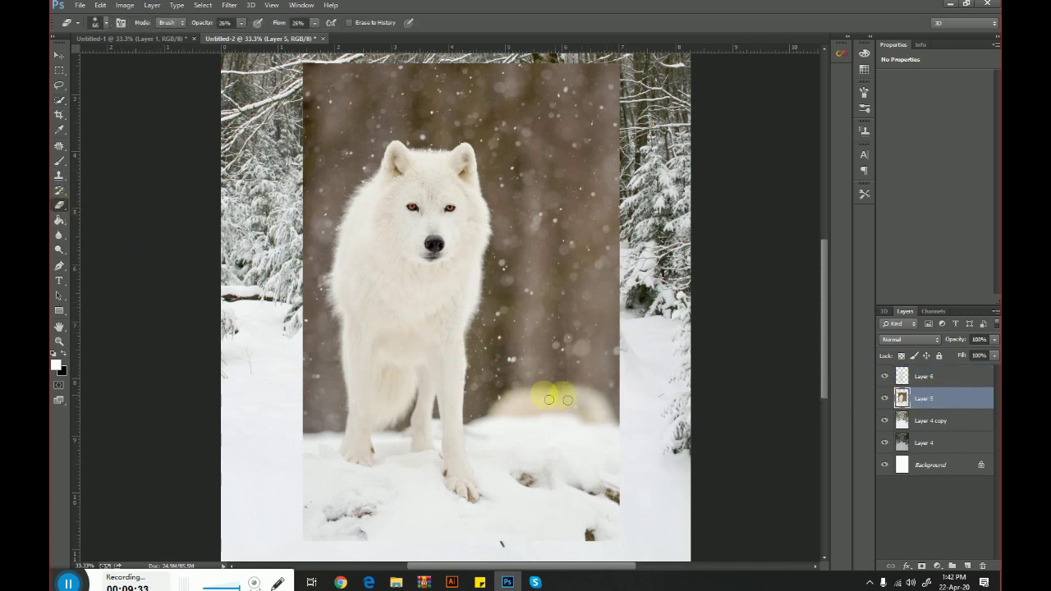
{"action": "key", "text": "bracketright"}
{"action": "key", "text": "bracketright"}
{"action": "key", "text": "bracketright"}
{"action": "key", "text": "bracketright"}
{"action": "key", "text": "bracketright"}
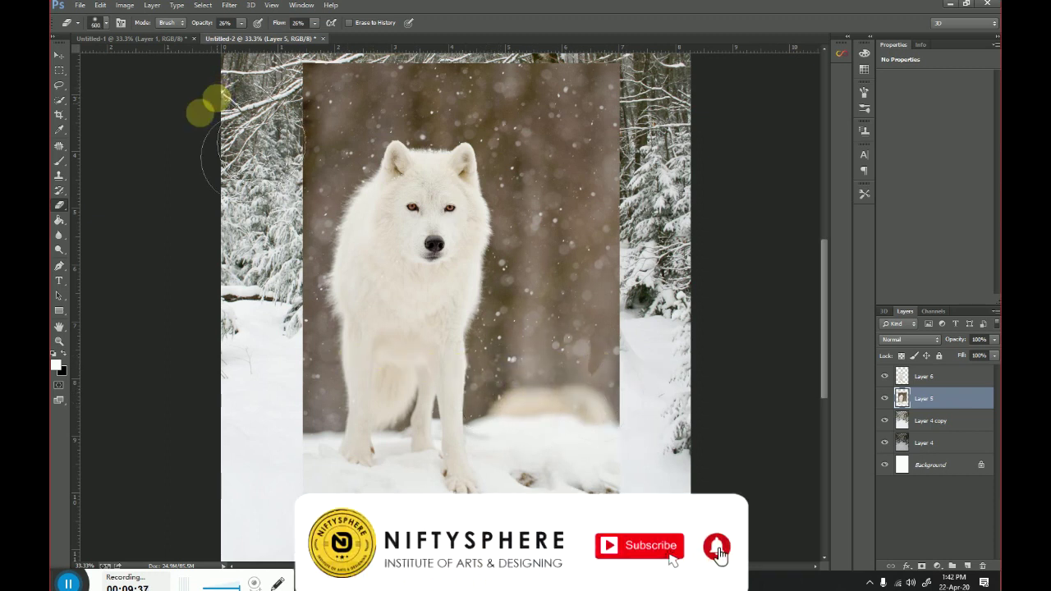
{"action": "mouse_move", "coordinate": [618, 297]}
{"action": "left_mouse_down"}
{"action": "mouse_move", "coordinate": [540, 317]}
{"action": "mouse_move", "coordinate": [570, 214]}
{"action": "mouse_move", "coordinate": [551, 175]}
{"action": "mouse_move", "coordinate": [577, 87]}
{"action": "mouse_move", "coordinate": [614, 123]}
{"action": "left_mouse_up"}
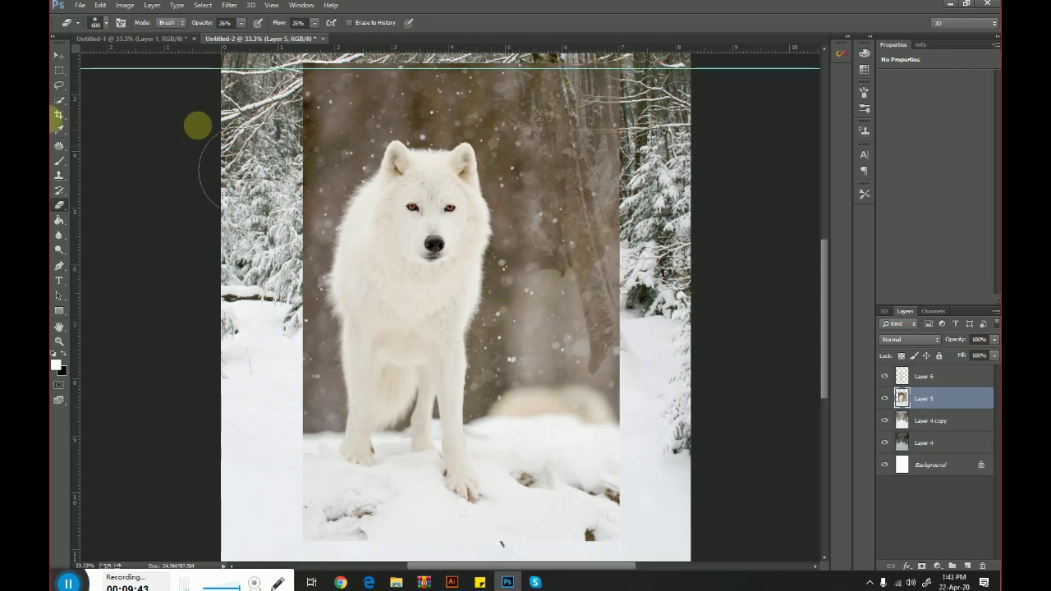
{"action": "left_click", "coordinate": [58, 55]}
{"action": "left_click_drag", "start_coordinate": [103, 64], "coordinate": [100, 48]}
{"action": "left_click", "coordinate": [59, 205]}
{"action": "left_click_drag", "start_coordinate": [649, 134], "coordinate": [643, 266]}
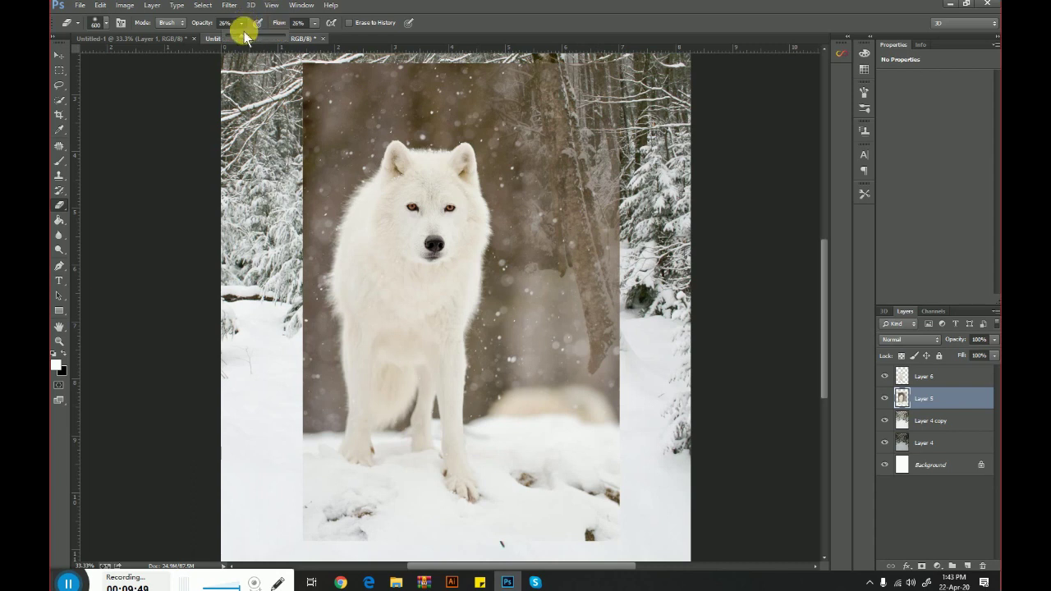
At 65% eraser opacity, clear the backdrop right of the trunk and along the wolf's left side
{"action": "left_click_drag", "start_coordinate": [264, 41], "coordinate": [268, 41]}
{"action": "mouse_move", "coordinate": [657, 353]}
{"action": "left_mouse_down"}
{"action": "mouse_move", "coordinate": [614, 311]}
{"action": "mouse_move", "coordinate": [563, 368]}
{"action": "mouse_move", "coordinate": [628, 397]}
{"action": "mouse_move", "coordinate": [629, 257]}
{"action": "mouse_move", "coordinate": [617, 279]}
{"action": "mouse_move", "coordinate": [616, 258]}
{"action": "mouse_move", "coordinate": [604, 391]}
{"action": "mouse_move", "coordinate": [605, 366]}
{"action": "mouse_move", "coordinate": [634, 403]}
{"action": "mouse_move", "coordinate": [633, 197]}
{"action": "mouse_move", "coordinate": [468, 128]}
{"action": "mouse_move", "coordinate": [377, 130]}
{"action": "mouse_move", "coordinate": [355, 163]}
{"action": "mouse_move", "coordinate": [361, 197]}
{"action": "mouse_move", "coordinate": [336, 130]}
{"action": "mouse_move", "coordinate": [358, 127]}
{"action": "mouse_move", "coordinate": [346, 181]}
{"action": "mouse_move", "coordinate": [358, 164]}
{"action": "mouse_move", "coordinate": [446, 133]}
{"action": "mouse_move", "coordinate": [515, 144]}
{"action": "mouse_move", "coordinate": [434, 138]}
{"action": "mouse_move", "coordinate": [380, 149]}
{"action": "mouse_move", "coordinate": [329, 237]}
{"action": "mouse_move", "coordinate": [378, 190]}
{"action": "mouse_move", "coordinate": [321, 251]}
{"action": "mouse_move", "coordinate": [299, 251]}
{"action": "mouse_move", "coordinate": [338, 244]}
{"action": "mouse_move", "coordinate": [337, 308]}
{"action": "mouse_move", "coordinate": [379, 190]}
{"action": "mouse_move", "coordinate": [499, 167]}
{"action": "mouse_move", "coordinate": [558, 191]}
{"action": "mouse_move", "coordinate": [538, 187]}
{"action": "mouse_move", "coordinate": [591, 215]}
{"action": "mouse_move", "coordinate": [633, 260]}
{"action": "mouse_move", "coordinate": [638, 382]}
{"action": "mouse_move", "coordinate": [668, 430]}
{"action": "left_mouse_up"}
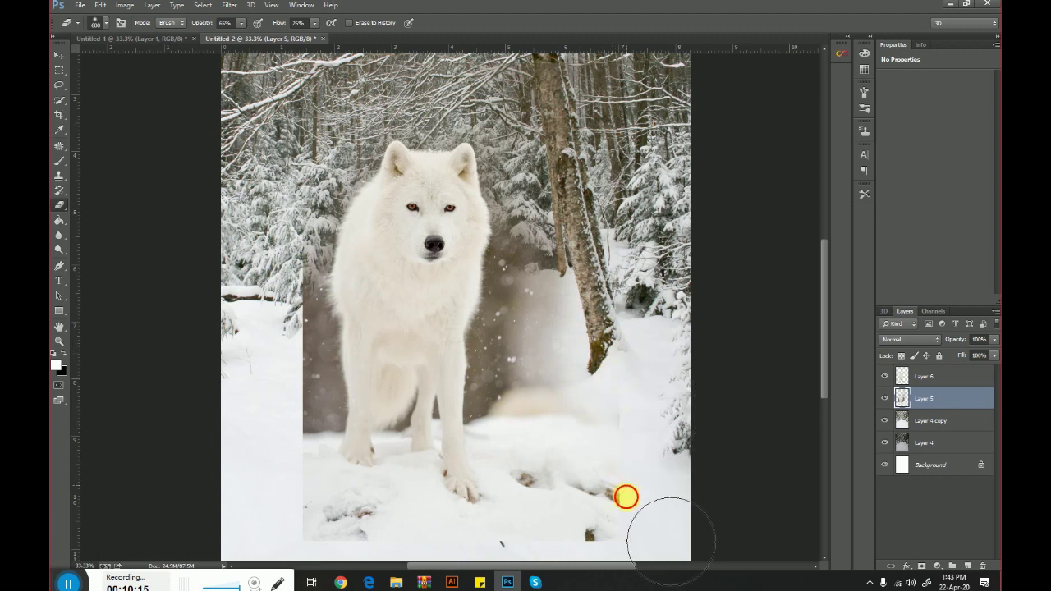
{"action": "scroll", "coordinate": [602, 536], "scroll_direction": "left", "scroll_amount": 2}
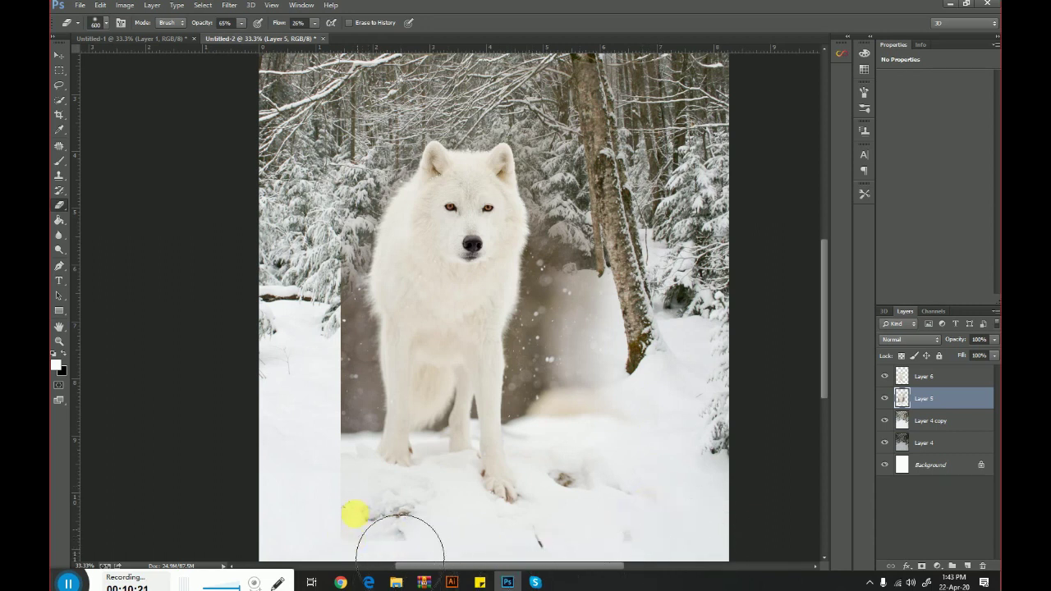
{"action": "mouse_move", "coordinate": [364, 567]}
{"action": "left_mouse_down"}
{"action": "mouse_move", "coordinate": [354, 456]}
{"action": "mouse_move", "coordinate": [392, 281]}
{"action": "left_mouse_up"}
{"action": "left_click", "coordinate": [639, 271]}
{"action": "mouse_move", "coordinate": [639, 271]}
{"action": "left_mouse_down"}
{"action": "mouse_move", "coordinate": [587, 359]}
{"action": "mouse_move", "coordinate": [554, 329]}
{"action": "mouse_move", "coordinate": [540, 254]}
{"action": "mouse_move", "coordinate": [540, 319]}
{"action": "mouse_move", "coordinate": [566, 354]}
{"action": "mouse_move", "coordinate": [556, 399]}
{"action": "mouse_move", "coordinate": [617, 376]}
{"action": "left_mouse_up"}
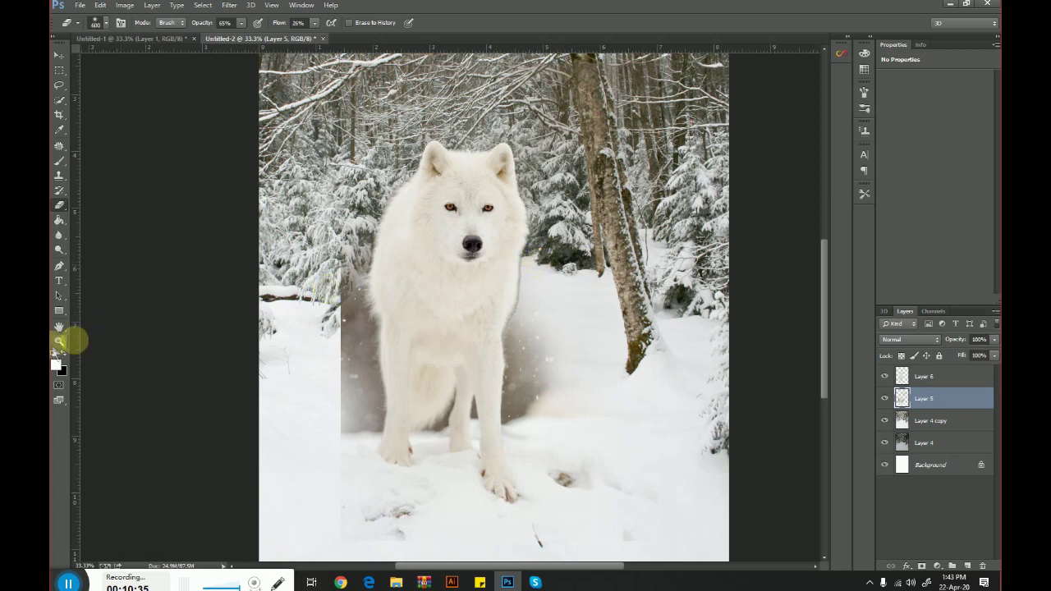
Zoom in on the wolf's legs
{"action": "left_click", "coordinate": [62, 344]}
{"action": "right_click", "coordinate": [473, 325]}
{"action": "left_click", "coordinate": [493, 330]}
{"action": "right_click", "coordinate": [511, 321]}
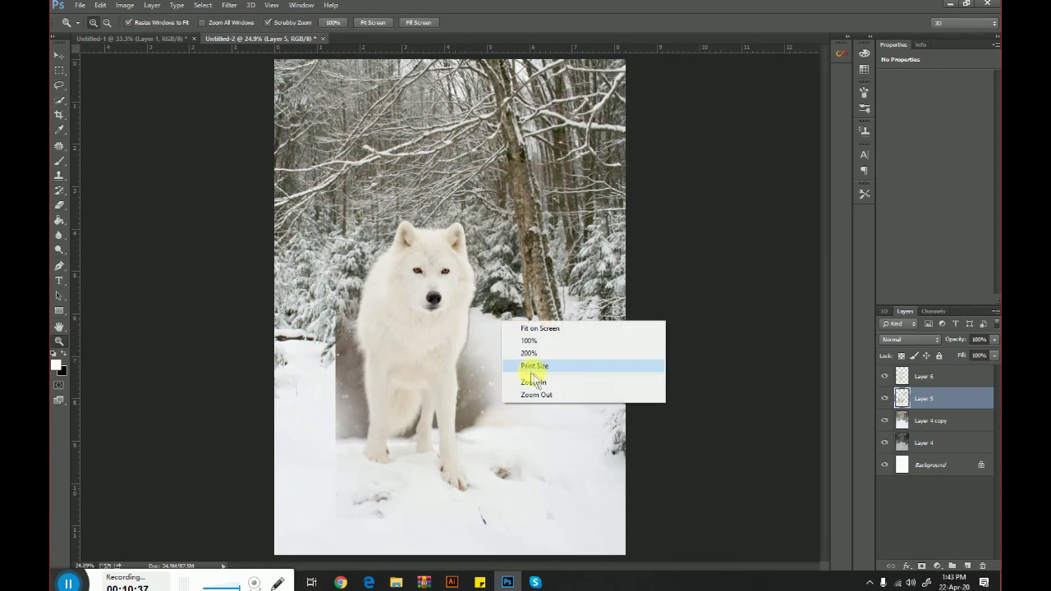
{"action": "left_click", "coordinate": [535, 382]}
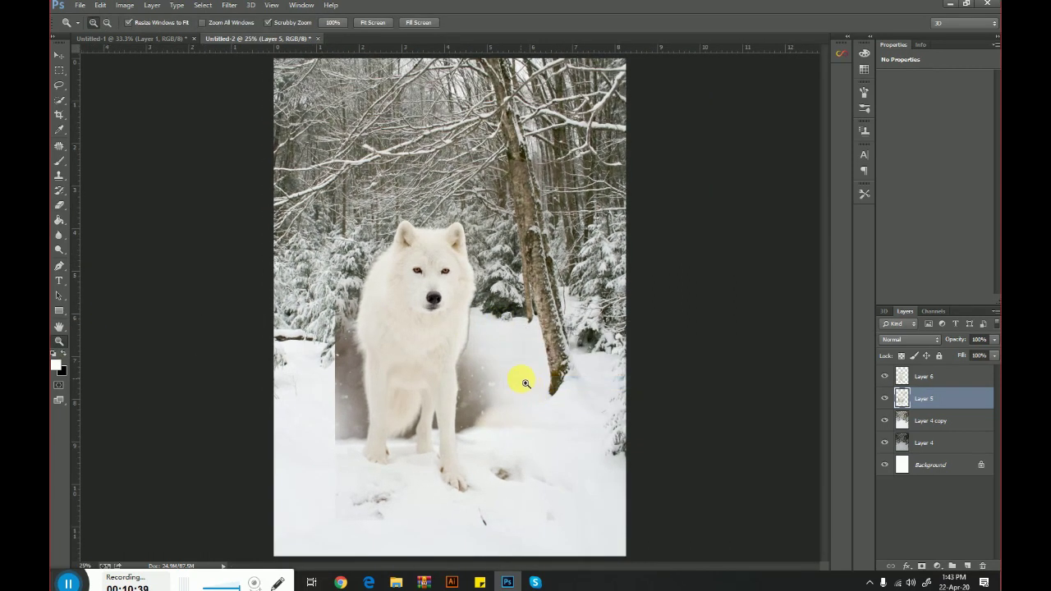
{"action": "mouse_move", "coordinate": [351, 373]}
{"action": "left_mouse_down"}
{"action": "mouse_move", "coordinate": [493, 370]}
{"action": "mouse_move", "coordinate": [509, 282]}
{"action": "left_mouse_up"}
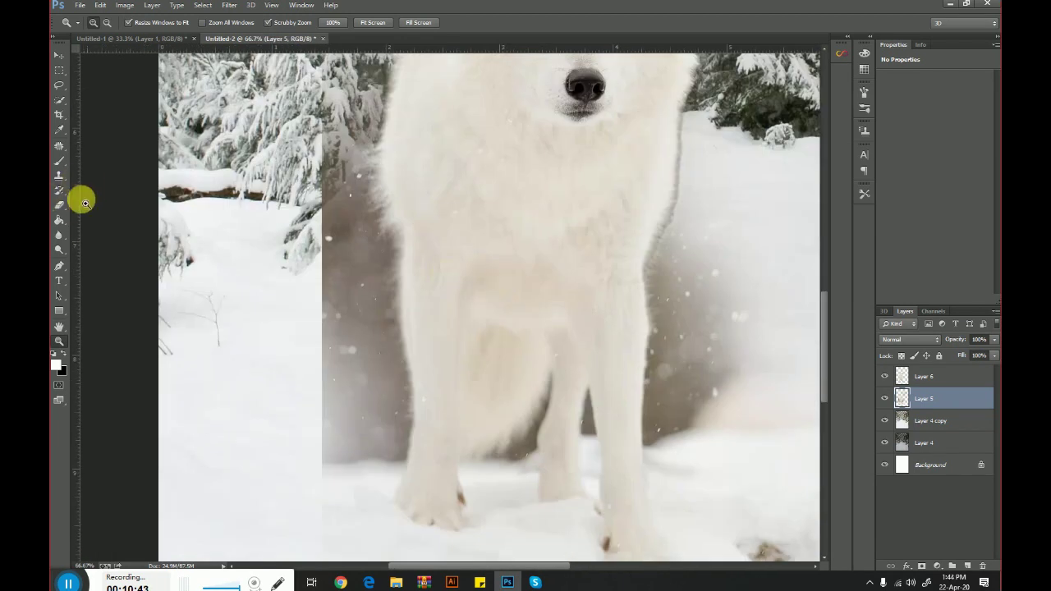
With a smaller eraser at 76% flow, erase the grey haze beside and right of the wolf's leg
{"action": "left_click", "coordinate": [59, 204]}
{"action": "key", "text": "bracketleft"}
{"action": "key", "text": "bracketleft"}
{"action": "left_click_drag", "start_coordinate": [374, 184], "coordinate": [362, 207]}
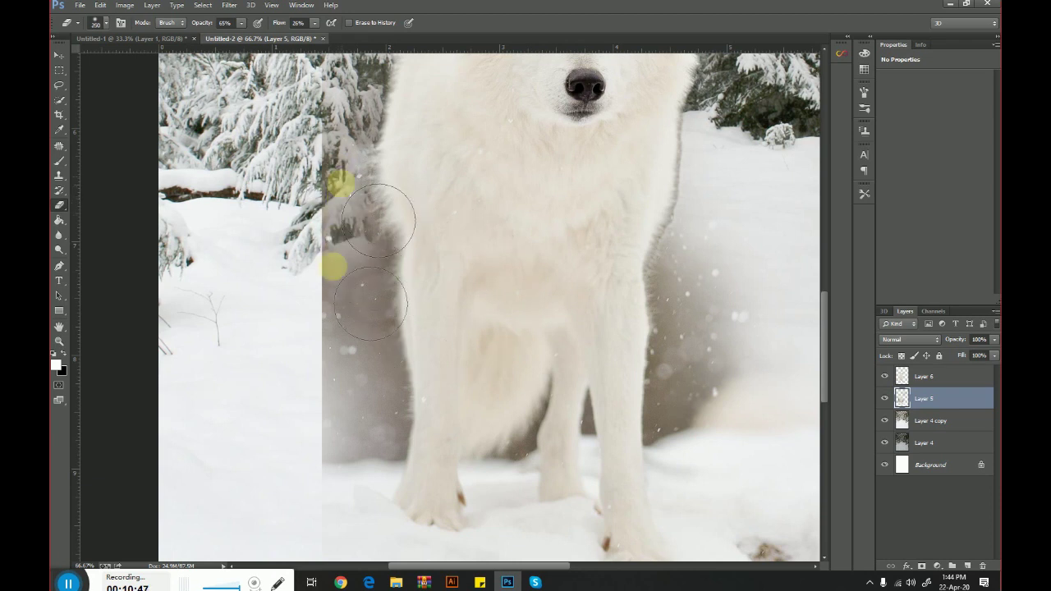
{"action": "left_click_drag", "start_coordinate": [339, 41], "coordinate": [362, 41]}
{"action": "mouse_move", "coordinate": [375, 183]}
{"action": "left_mouse_down"}
{"action": "mouse_move", "coordinate": [341, 366]}
{"action": "mouse_move", "coordinate": [406, 473]}
{"action": "mouse_move", "coordinate": [403, 342]}
{"action": "mouse_move", "coordinate": [433, 436]}
{"action": "left_mouse_up"}
{"action": "left_click_drag", "start_coordinate": [408, 273], "coordinate": [410, 355]}
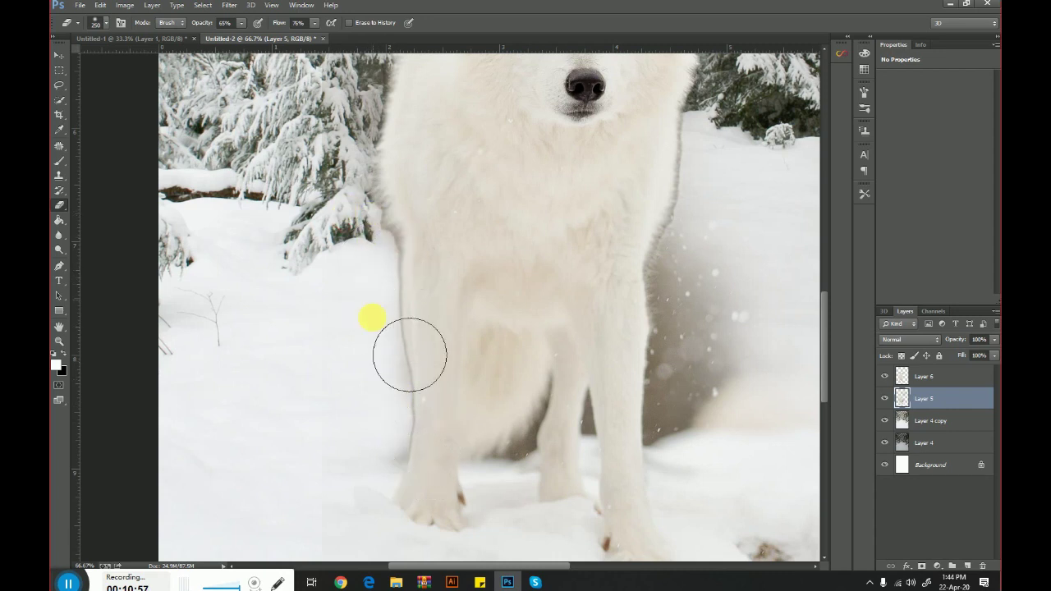
{"action": "mouse_move", "coordinate": [365, 533]}
{"action": "left_mouse_down"}
{"action": "mouse_move", "coordinate": [774, 417]}
{"action": "mouse_move", "coordinate": [717, 430]}
{"action": "mouse_move", "coordinate": [706, 460]}
{"action": "mouse_move", "coordinate": [708, 376]}
{"action": "mouse_move", "coordinate": [739, 282]}
{"action": "mouse_move", "coordinate": [790, 394]}
{"action": "left_mouse_up"}
Erase leftover haze on the snow beside the wolf's chest, comparing with Layer 5 hidden and shown
{"action": "left_click_drag", "start_coordinate": [733, 327], "coordinate": [587, 370]}
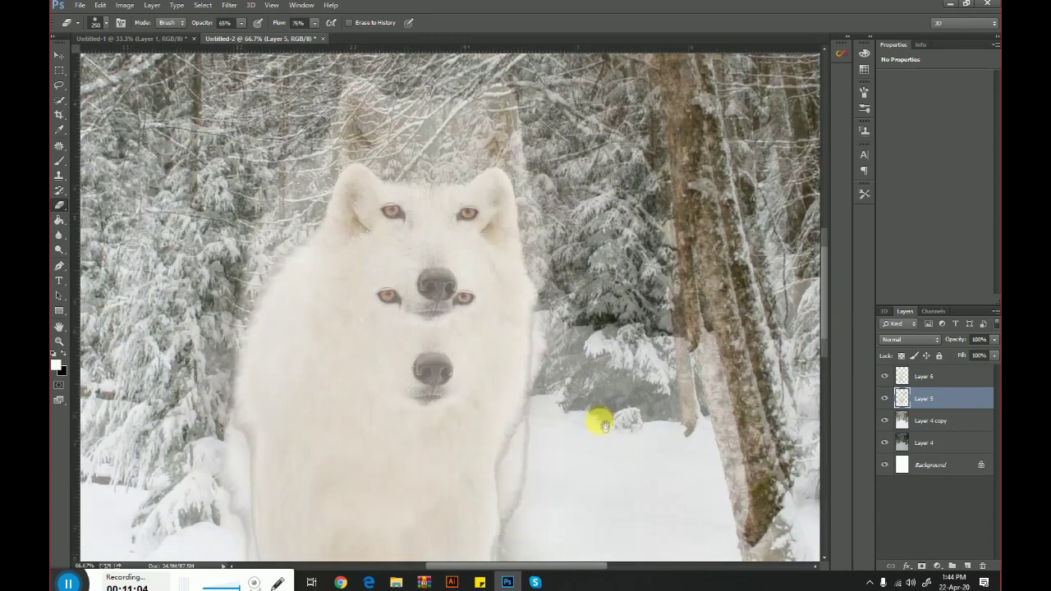
{"action": "left_click_drag", "start_coordinate": [597, 299], "coordinate": [605, 427]}
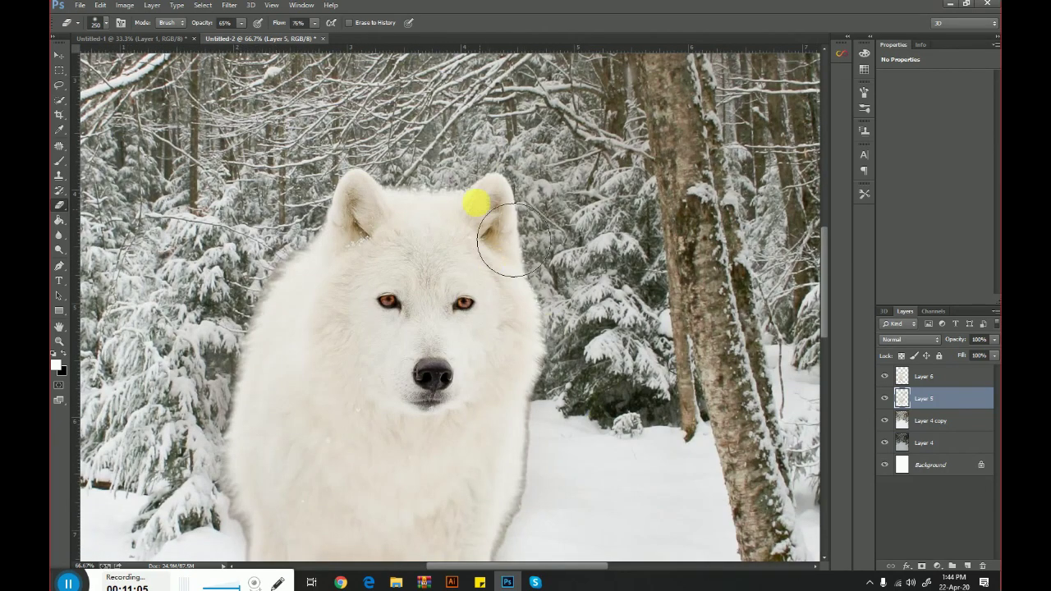
{"action": "left_click_drag", "start_coordinate": [387, 347], "coordinate": [298, 173]}
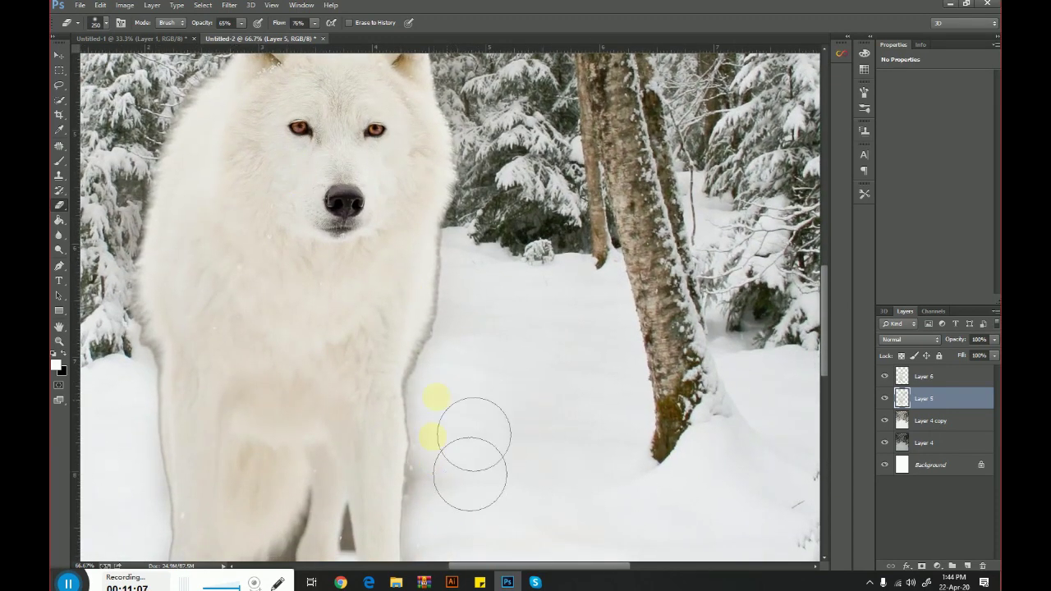
{"action": "left_click_drag", "start_coordinate": [457, 424], "coordinate": [479, 414]}
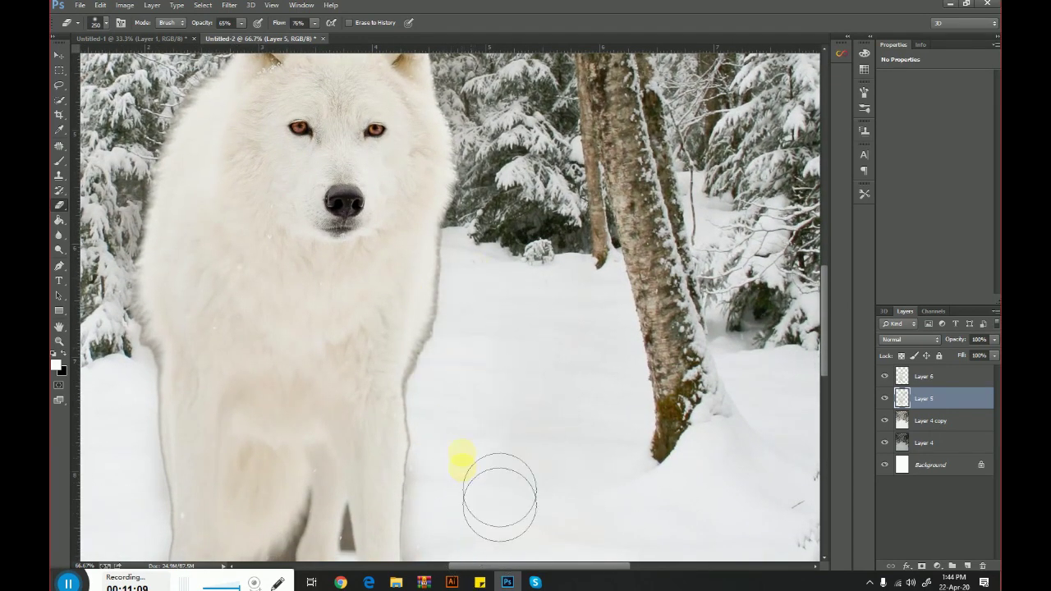
{"action": "left_click_drag", "start_coordinate": [540, 429], "coordinate": [586, 386]}
{"action": "left_click", "coordinate": [886, 401]}
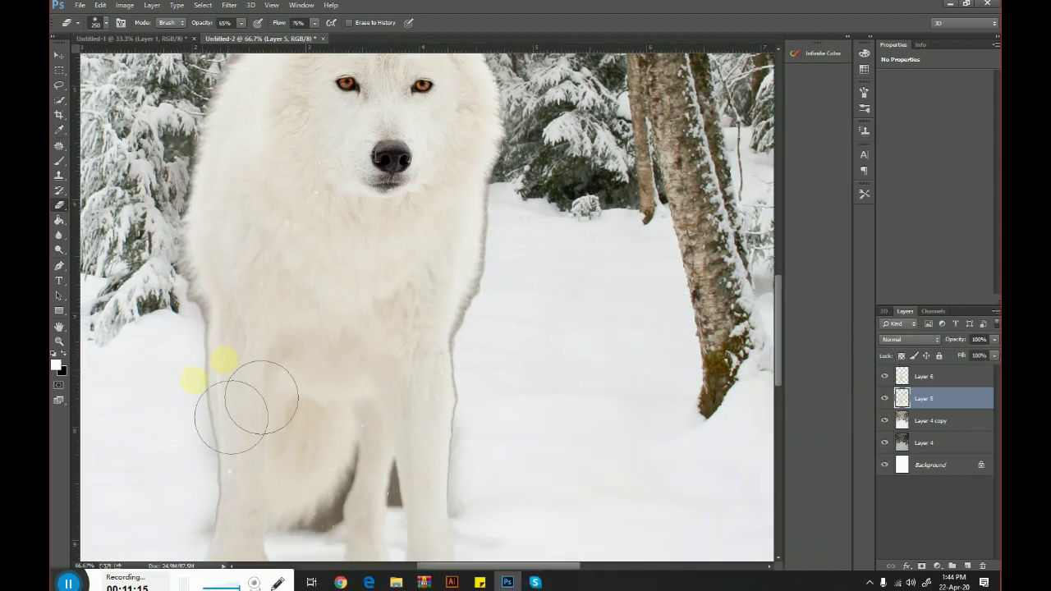
{"action": "left_click", "coordinate": [885, 399]}
{"action": "left_click", "coordinate": [888, 400]}
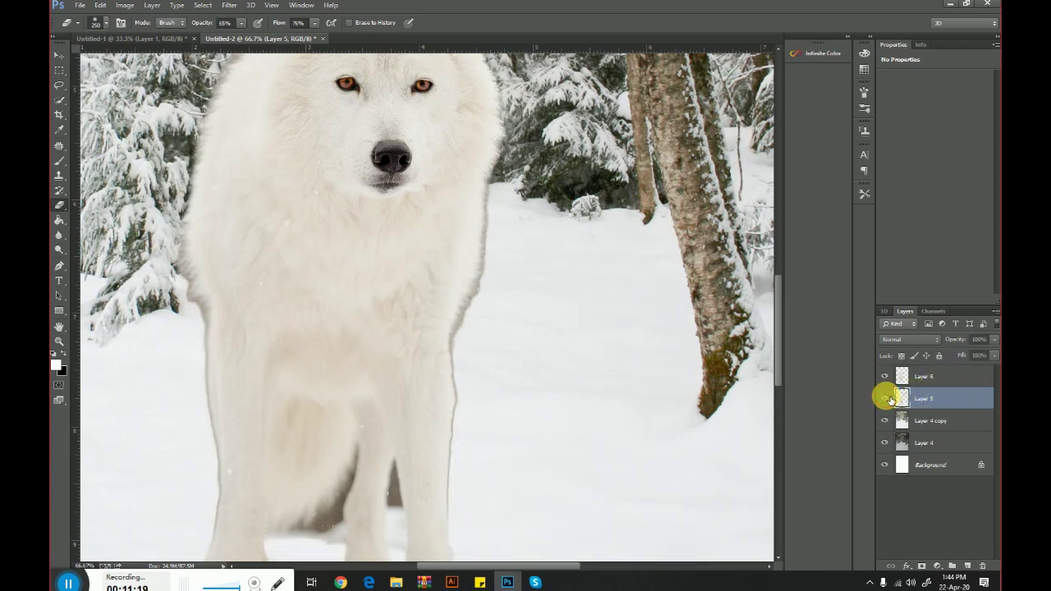
{"action": "left_click", "coordinate": [886, 400]}
Soften the fur edges down the wolf's chest and compare the snow with Layer 5 toggled
{"action": "left_click_drag", "start_coordinate": [662, 400], "coordinate": [655, 253]}
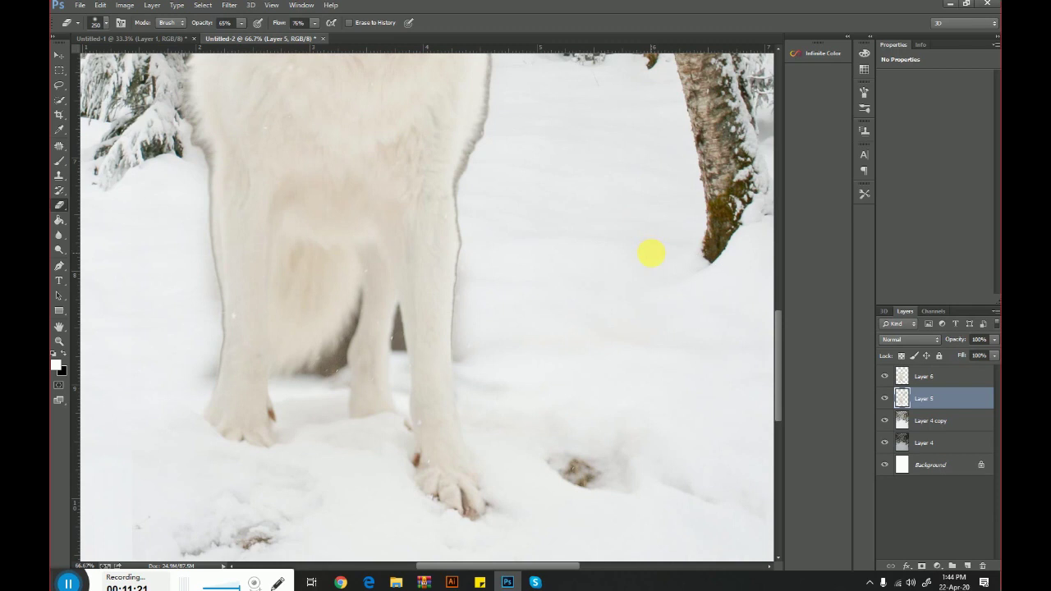
{"action": "scroll", "coordinate": [650, 254], "scroll_direction": "down", "scroll_amount": 1}
{"action": "scroll", "coordinate": [575, 279], "scroll_direction": "down", "scroll_amount": 1}
{"action": "scroll", "coordinate": [459, 283], "scroll_direction": "down", "scroll_amount": 1}
{"action": "scroll", "coordinate": [411, 275], "scroll_direction": "down", "scroll_amount": 1}
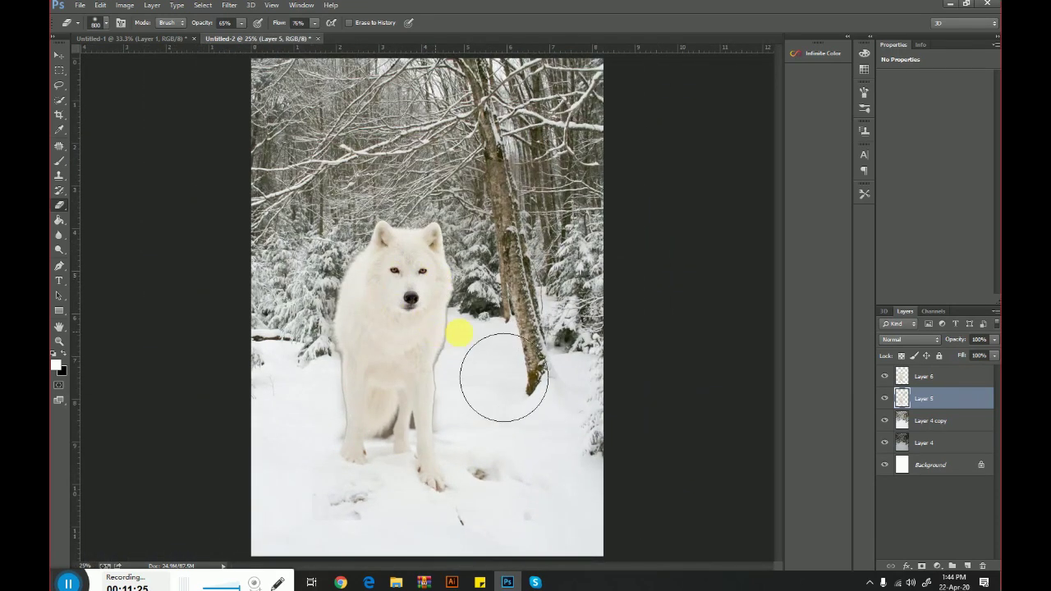
{"action": "mouse_move", "coordinate": [404, 330]}
{"action": "left_mouse_down"}
{"action": "mouse_move", "coordinate": [380, 420]}
{"action": "mouse_move", "coordinate": [449, 427]}
{"action": "mouse_move", "coordinate": [379, 315]}
{"action": "left_mouse_up"}
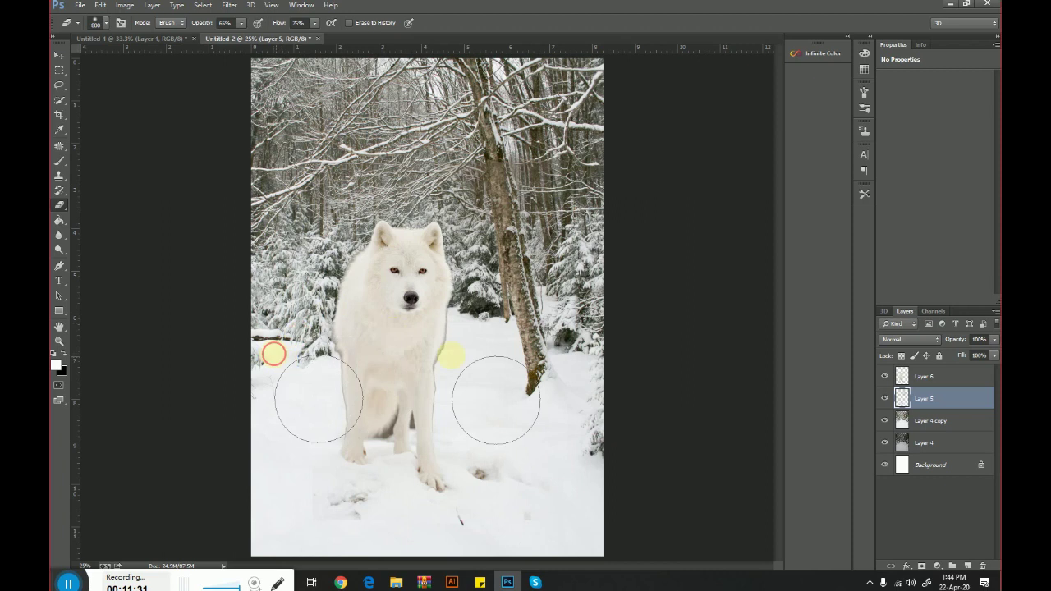
{"action": "left_click", "coordinate": [886, 399]}
{"action": "left_click", "coordinate": [886, 399]}
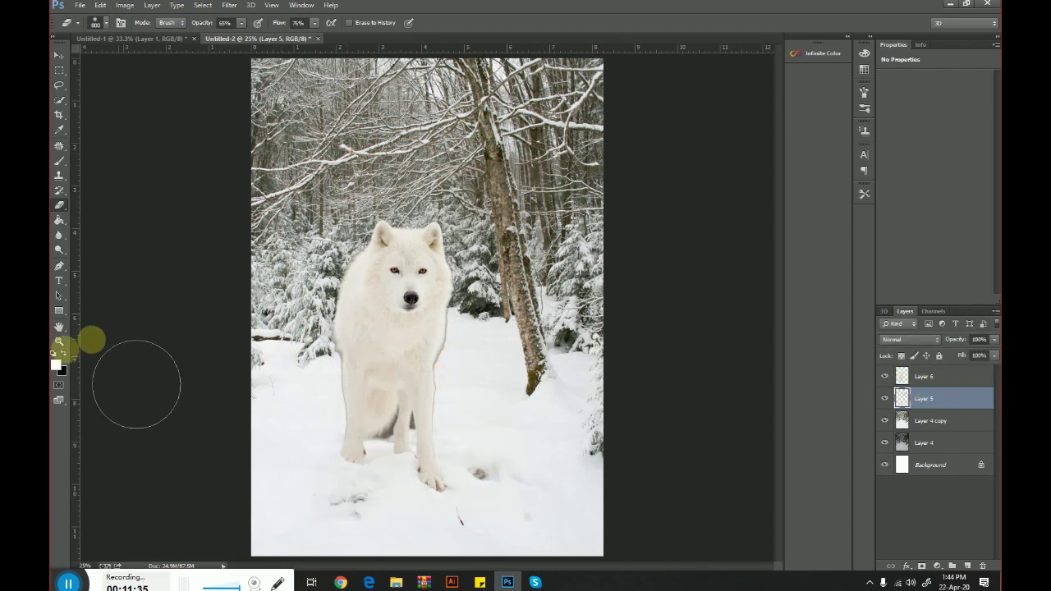
Zoom to full size on the wolf's face
{"action": "left_click", "coordinate": [59, 341]}
{"action": "left_click", "coordinate": [615, 340]}
{"action": "left_click", "coordinate": [414, 346]}
{"action": "left_click", "coordinate": [315, 369]}
Check the wolf cut-out by toggling Layer 6's visibility and make Layer 6 active
{"action": "left_click", "coordinate": [961, 375]}
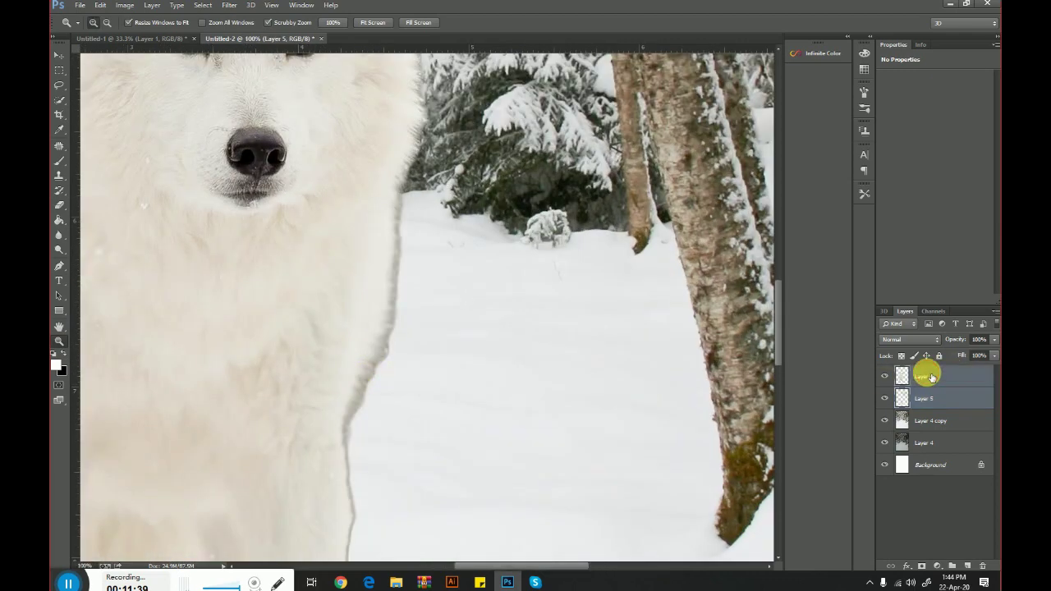
{"action": "left_click", "coordinate": [884, 376]}
{"action": "left_click", "coordinate": [901, 399]}
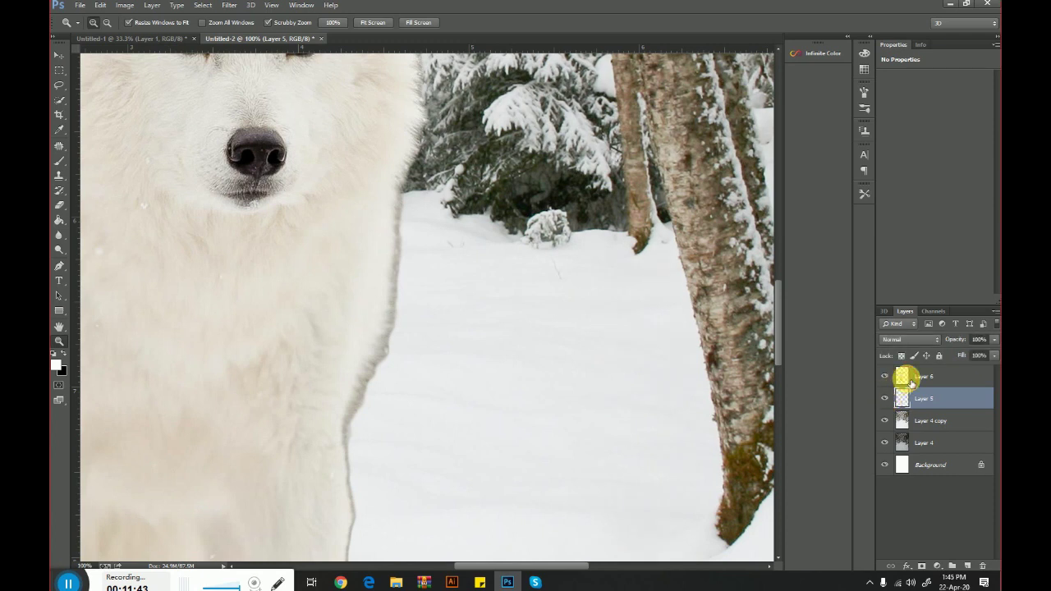
{"action": "left_click", "coordinate": [908, 380]}
{"action": "left_click", "coordinate": [884, 376]}
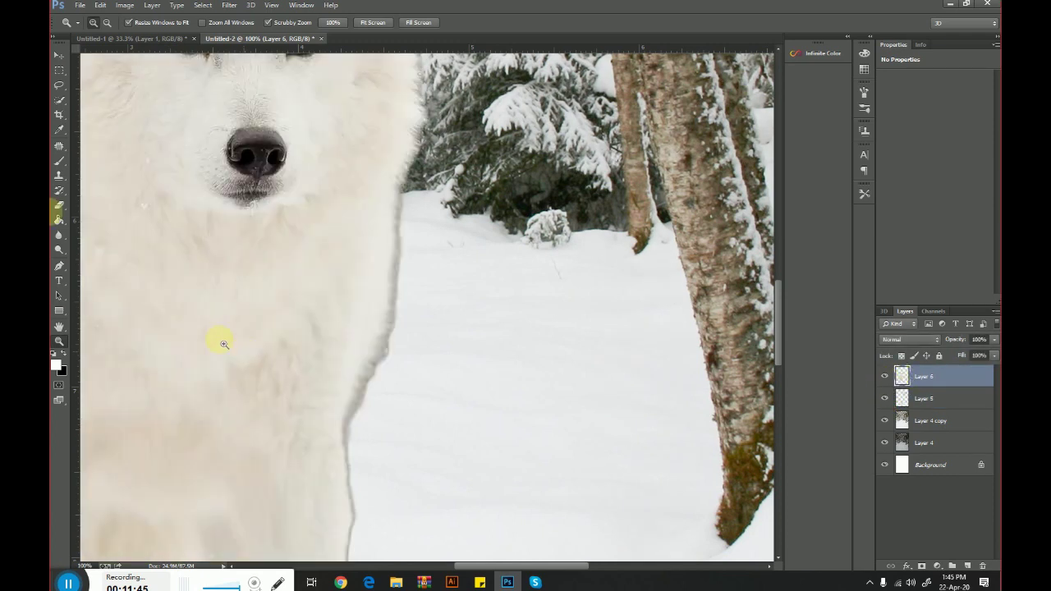
Magic Wand select the area along the wolf's right fur edge
{"action": "right_click", "coordinate": [60, 103]}
{"action": "left_click", "coordinate": [115, 109]}
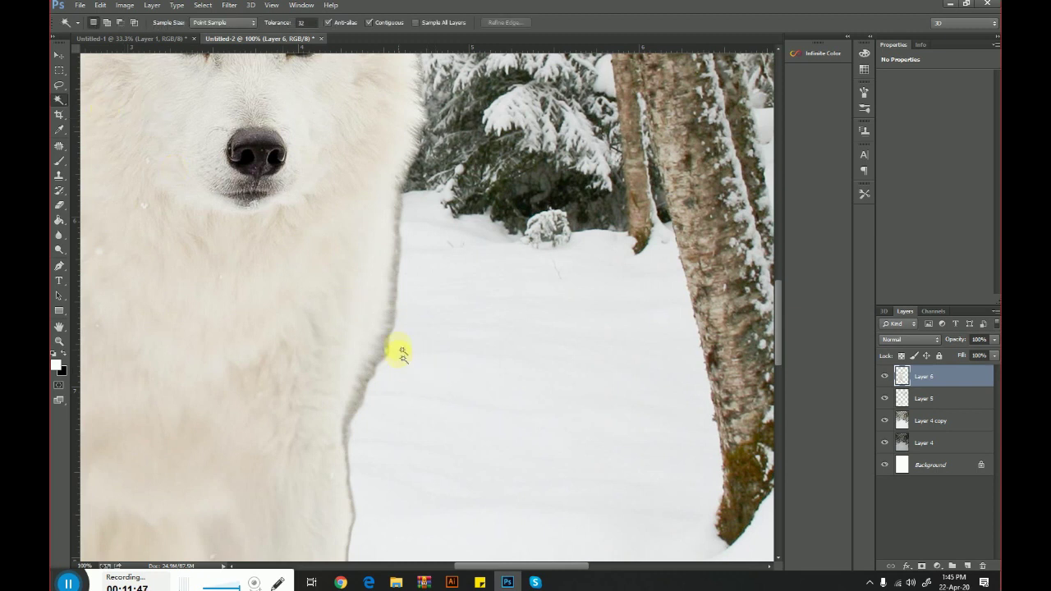
{"action": "left_click", "coordinate": [392, 322]}
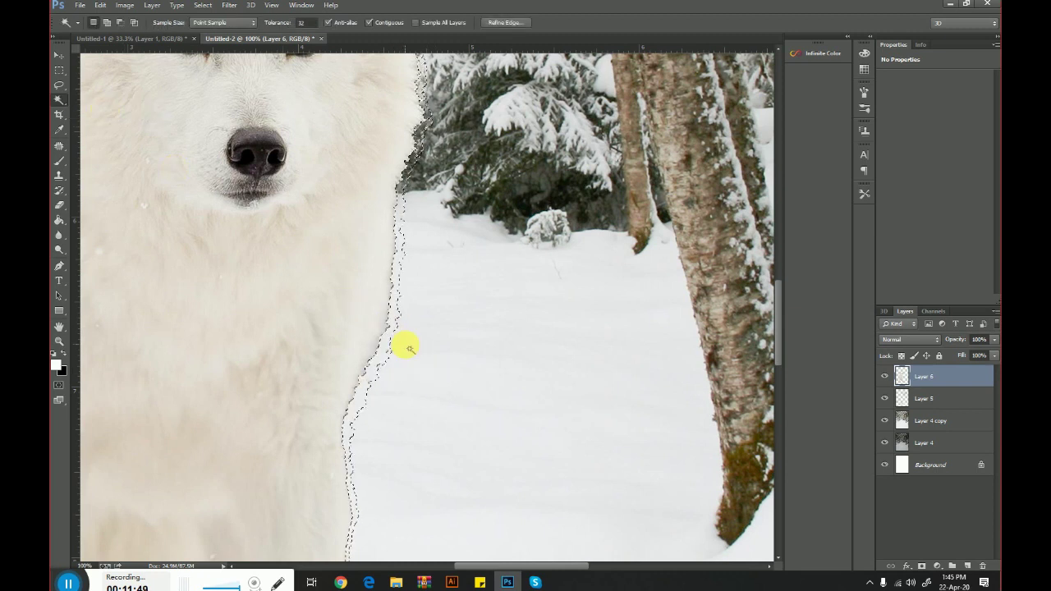
Set the Rectangular Marquee feather to 6 px and clear the selection along the wolf's edge
{"action": "left_click", "coordinate": [59, 71]}
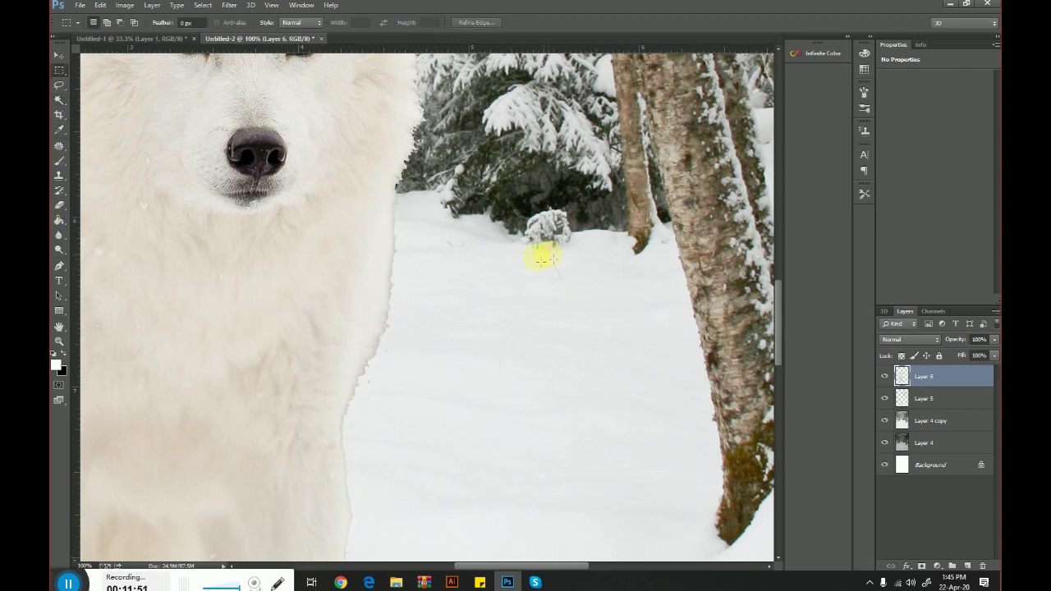
{"action": "left_click_drag", "start_coordinate": [328, 309], "coordinate": [472, 329]}
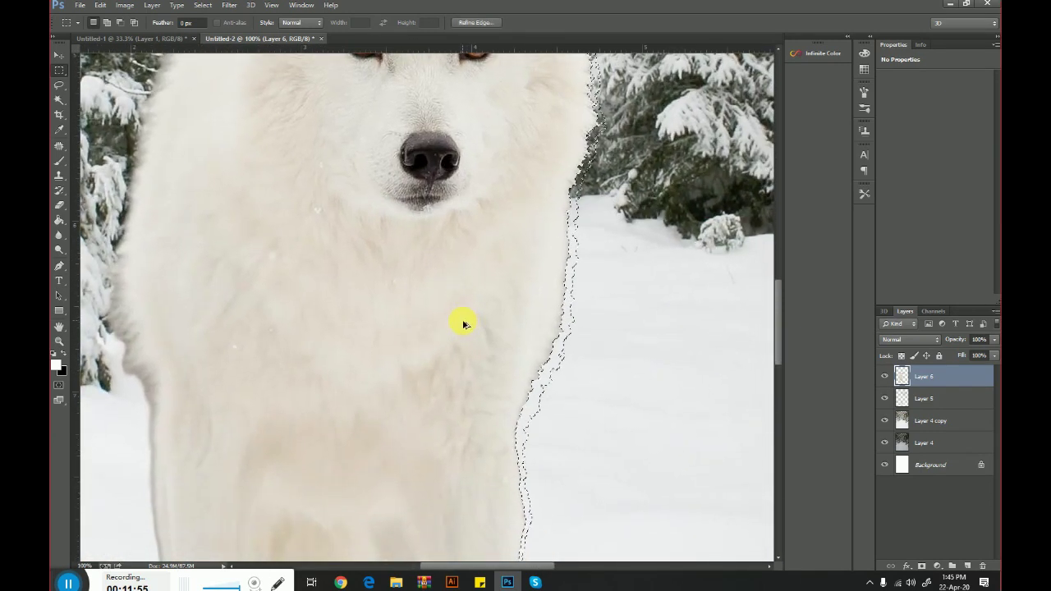
{"action": "left_click", "coordinate": [188, 22]}
{"action": "type", "text": "6"}
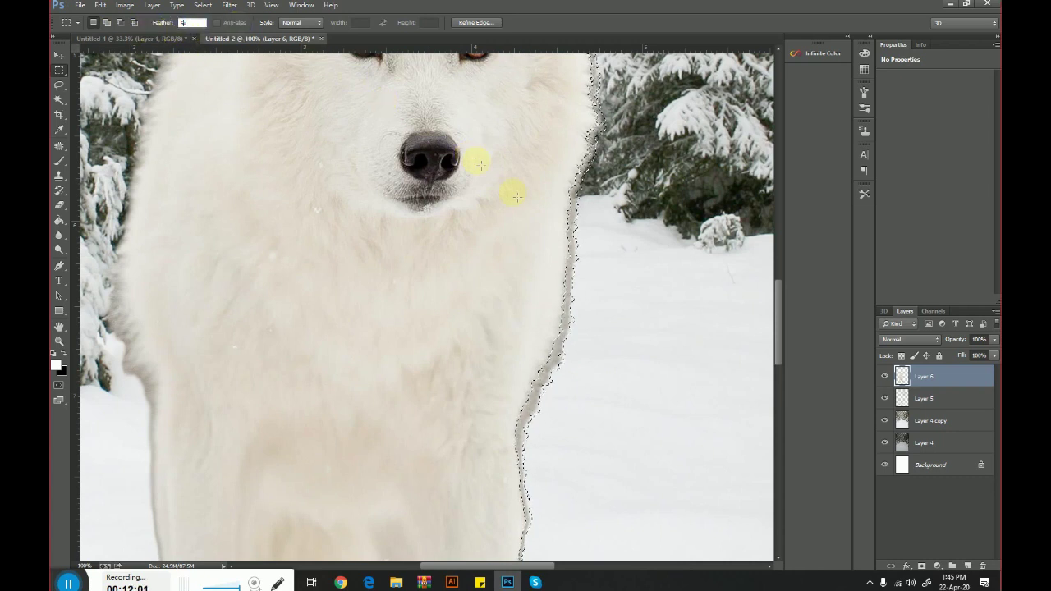
{"action": "key", "text": "Return"}
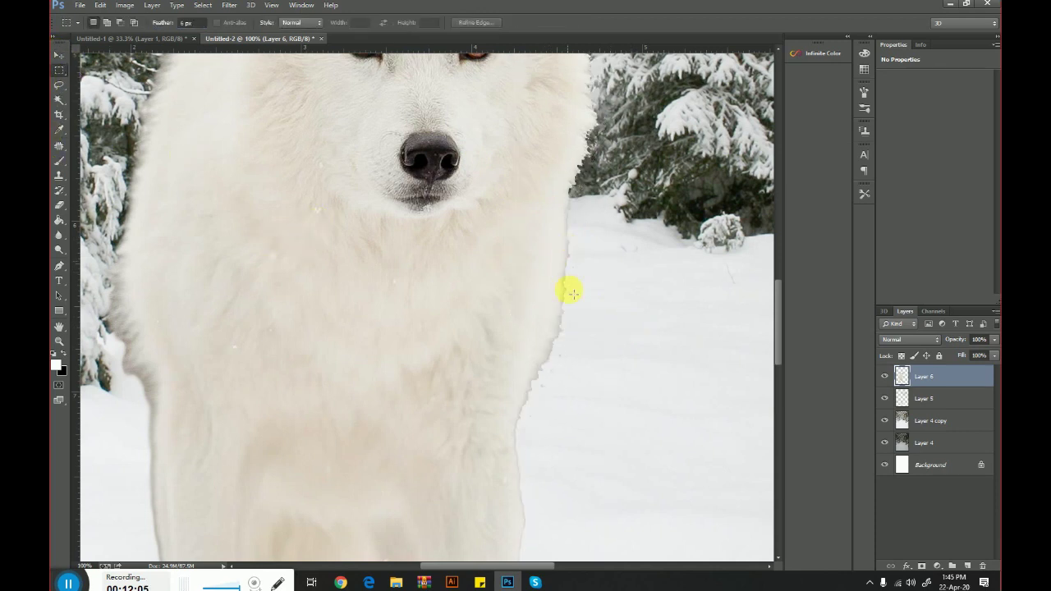
{"action": "left_click_drag", "start_coordinate": [357, 305], "coordinate": [528, 441]}
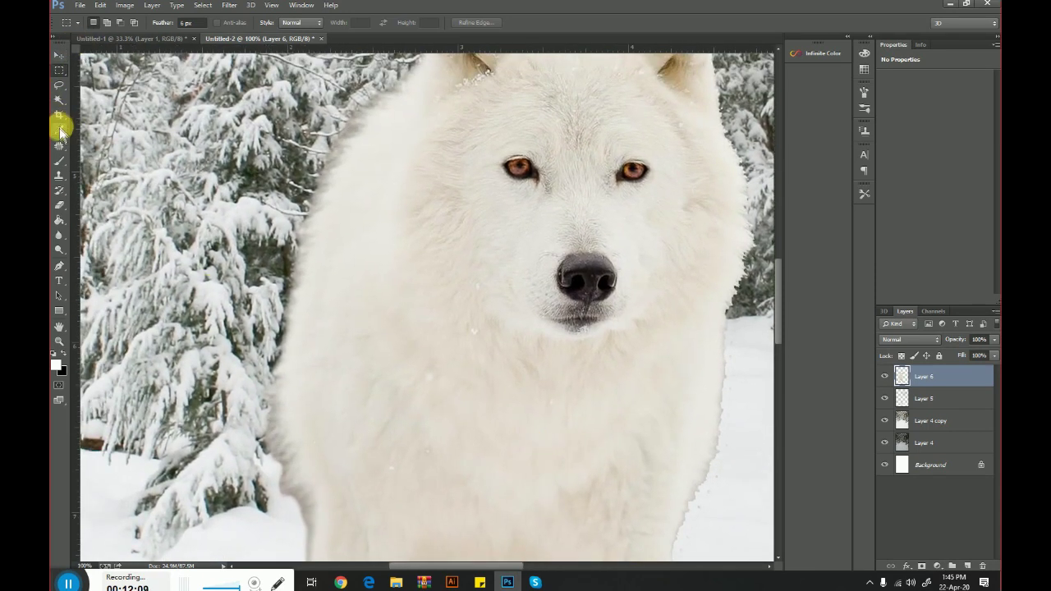
{"action": "left_click", "coordinate": [59, 100]}
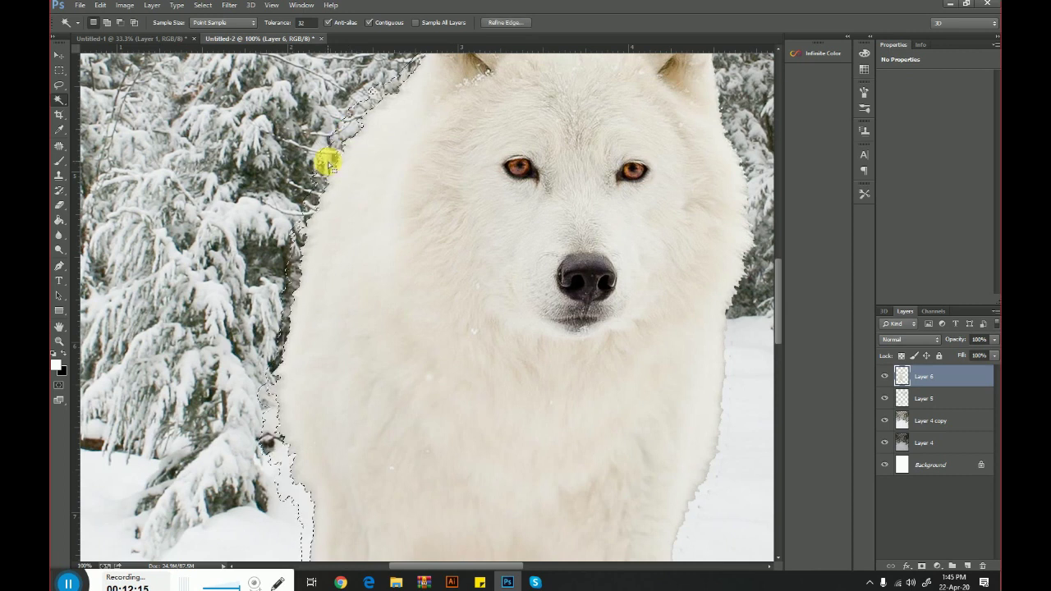
{"action": "left_click", "coordinate": [59, 70]}
Clear the wolf's edge selection and fit the whole image on screen
{"action": "left_click", "coordinate": [187, 197]}
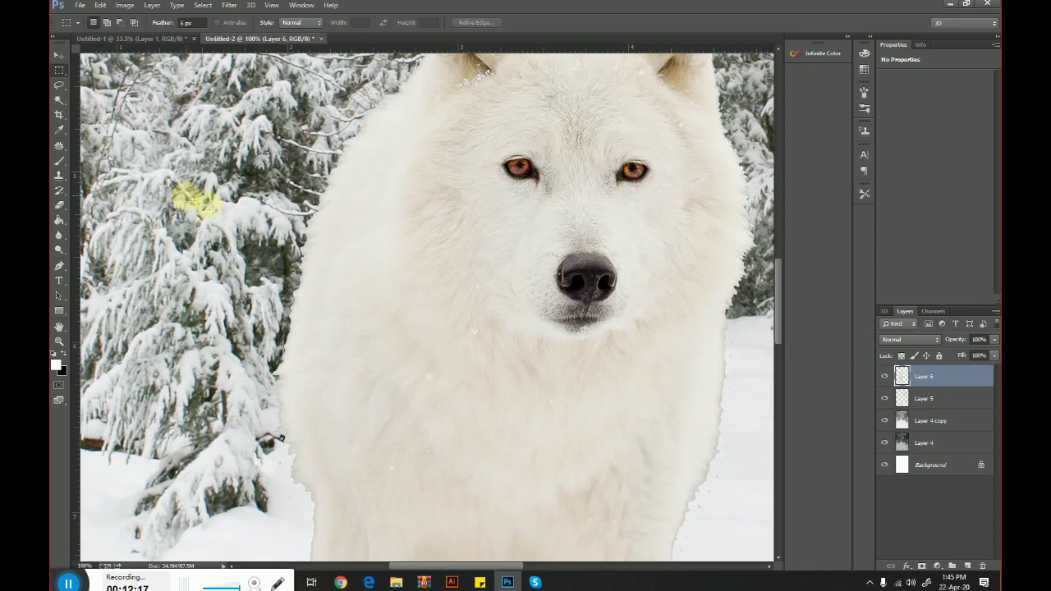
{"action": "left_click", "coordinate": [59, 342]}
{"action": "right_click", "coordinate": [341, 293]}
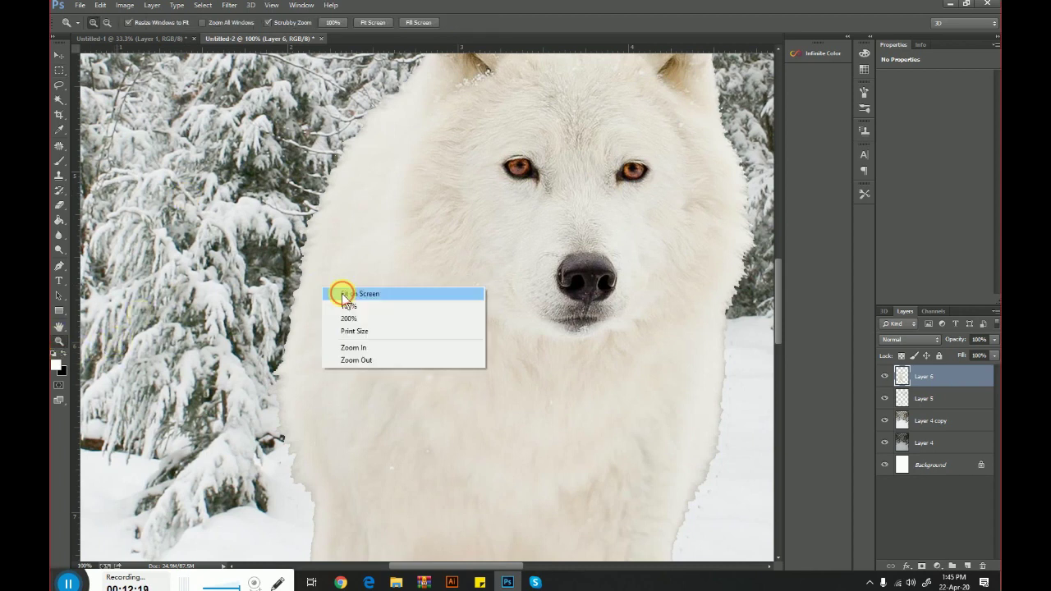
{"action": "left_click", "coordinate": [342, 294]}
{"action": "right_click", "coordinate": [511, 348]}
{"action": "left_click", "coordinate": [564, 424]}
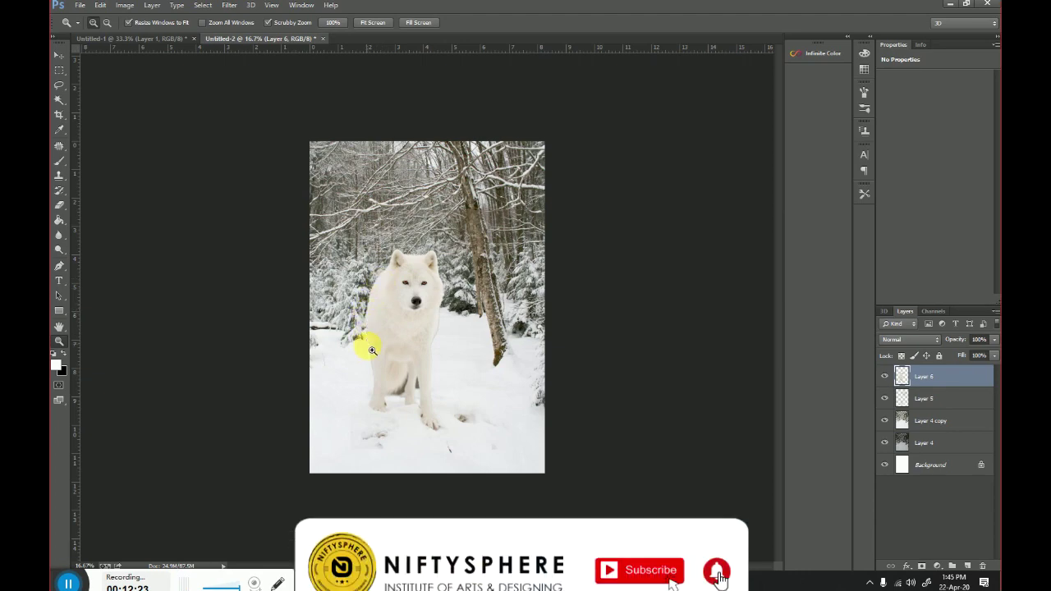
Zoom in on the legs and fill a colour-selected dark gap between them with lighter colour
{"action": "left_click", "coordinate": [439, 310]}
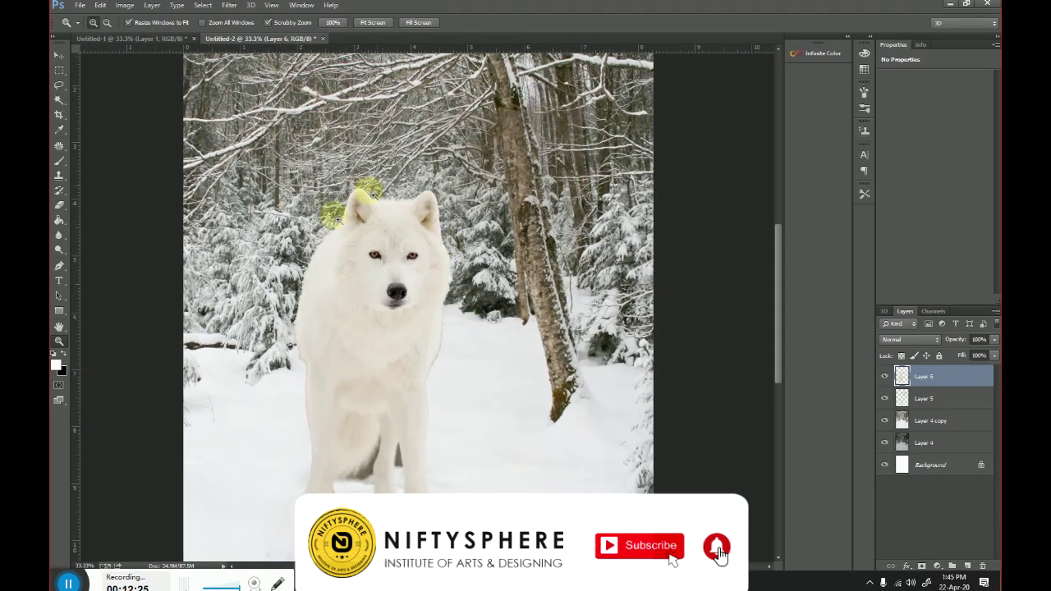
{"action": "left_click", "coordinate": [388, 435]}
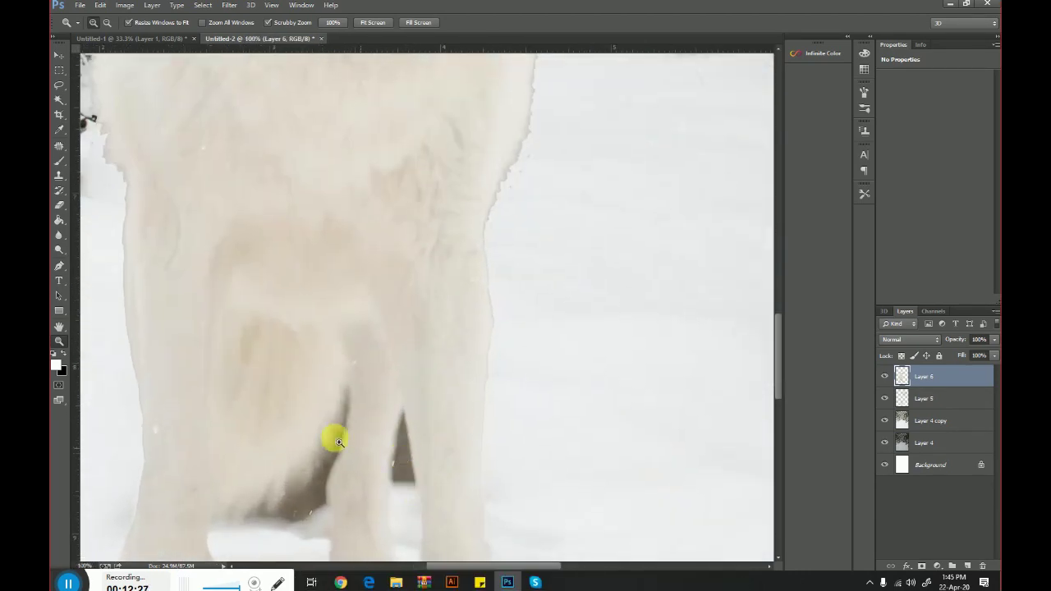
{"action": "left_click", "coordinate": [59, 103]}
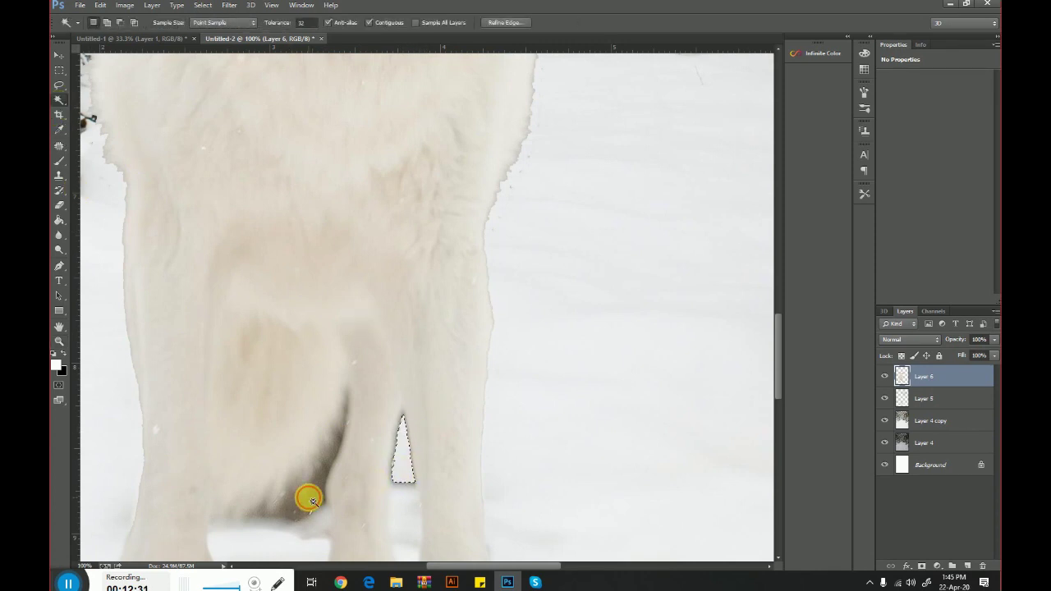
{"action": "left_click_drag", "start_coordinate": [309, 505], "coordinate": [329, 443]}
{"action": "key", "text": "alt+BackSpace"}
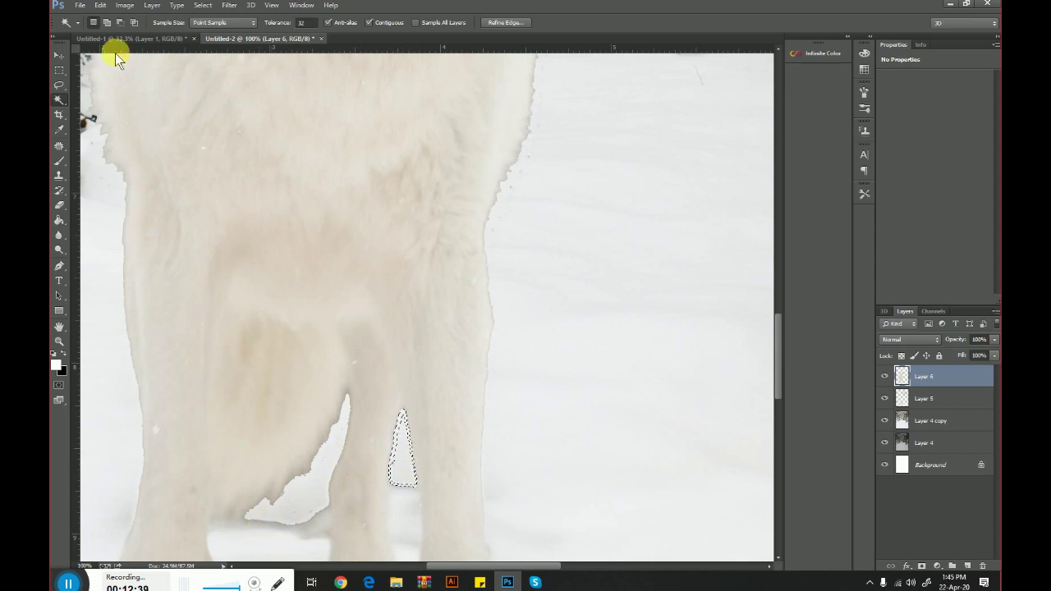
Magnify the view onto the white gap between the wolf's legs
{"action": "left_click", "coordinate": [63, 69]}
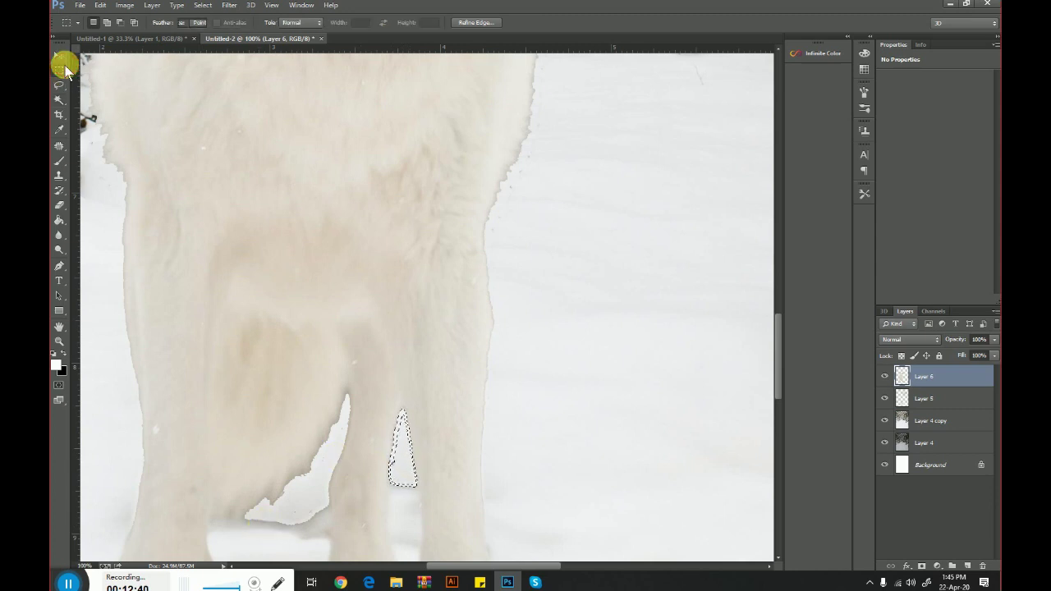
{"action": "left_click", "coordinate": [62, 343]}
{"action": "right_click", "coordinate": [581, 317]}
{"action": "left_click", "coordinate": [588, 322]}
{"action": "right_click", "coordinate": [482, 324]}
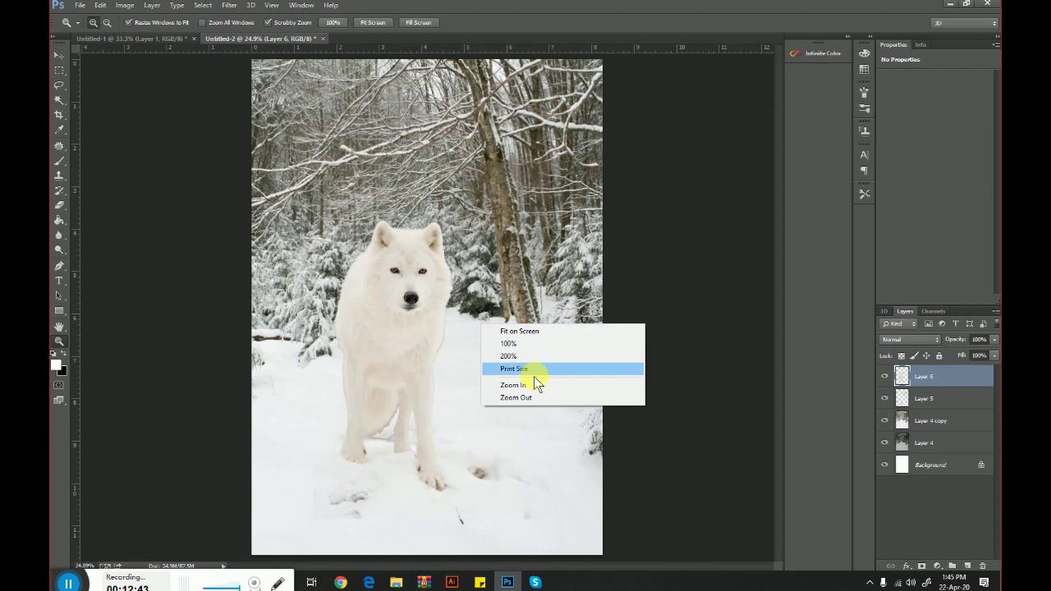
{"action": "left_click", "coordinate": [573, 399]}
{"action": "mouse_move", "coordinate": [495, 438]}
{"action": "left_mouse_down"}
{"action": "mouse_move", "coordinate": [411, 425]}
{"action": "mouse_move", "coordinate": [359, 471]}
{"action": "mouse_move", "coordinate": [433, 311]}
{"action": "left_mouse_up"}
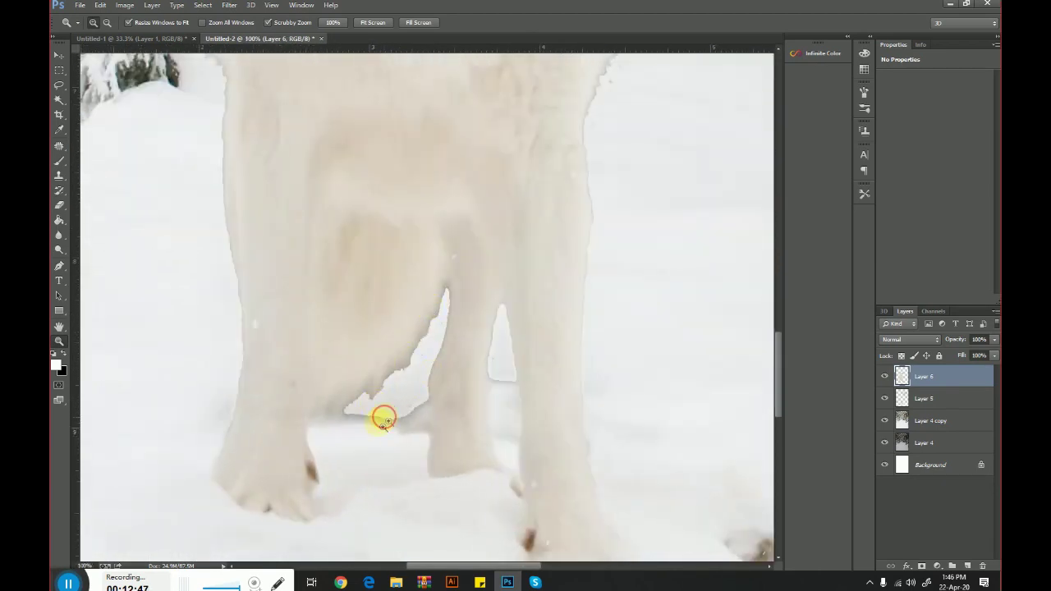
{"action": "left_click_drag", "start_coordinate": [384, 420], "coordinate": [404, 389]}
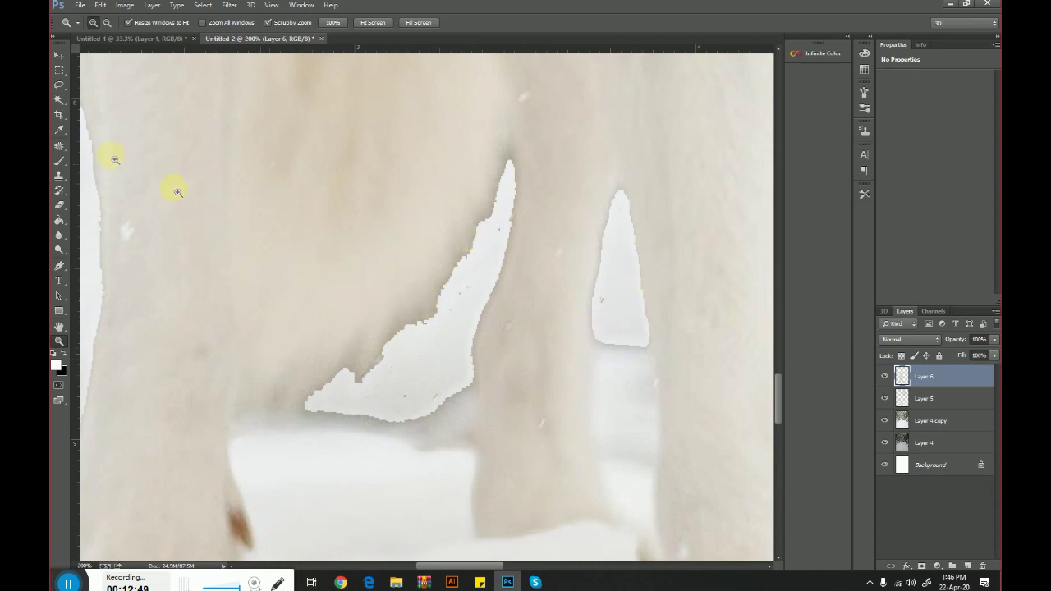
Clone-stamp nearby fur over the white leg gap, then zoom back out to the full composite
{"action": "left_click", "coordinate": [60, 175]}
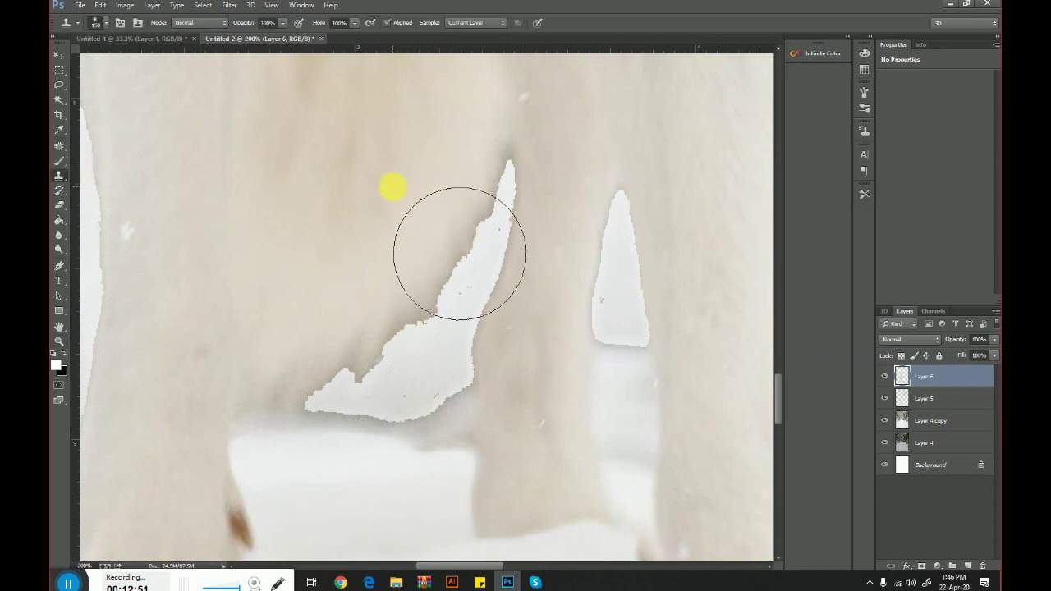
{"action": "mouse_move", "coordinate": [460, 253]}
{"action": "left_mouse_down"}
{"action": "mouse_move", "coordinate": [530, 264]}
{"action": "mouse_move", "coordinate": [480, 435]}
{"action": "mouse_move", "coordinate": [441, 446]}
{"action": "mouse_move", "coordinate": [505, 465]}
{"action": "mouse_move", "coordinate": [477, 448]}
{"action": "mouse_move", "coordinate": [404, 446]}
{"action": "left_mouse_up"}
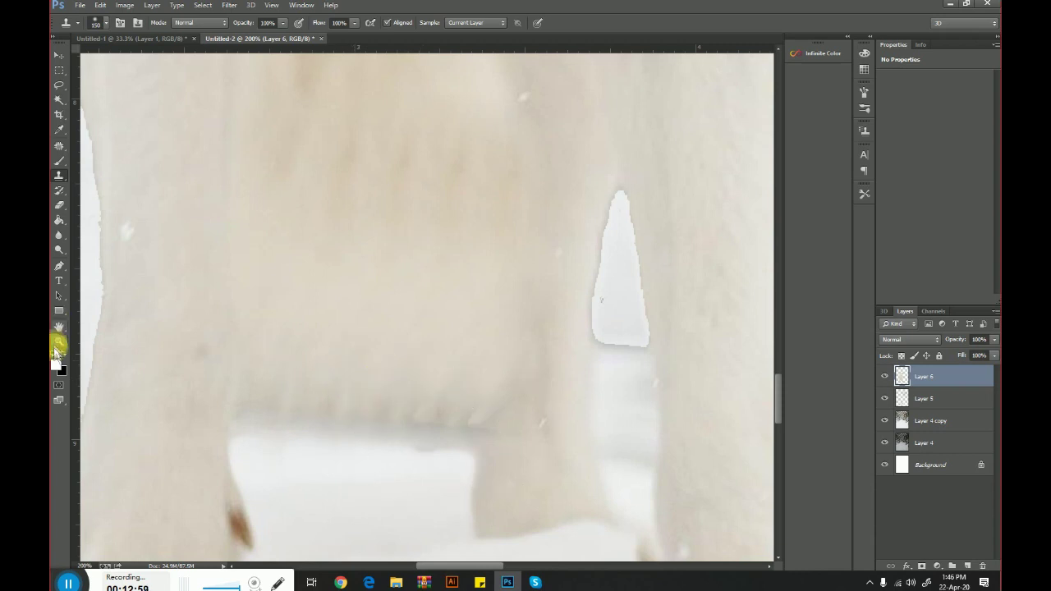
{"action": "left_click", "coordinate": [58, 341]}
{"action": "right_click", "coordinate": [479, 330]}
{"action": "left_click", "coordinate": [496, 337]}
{"action": "right_click", "coordinate": [581, 370]}
{"action": "left_click", "coordinate": [657, 428]}
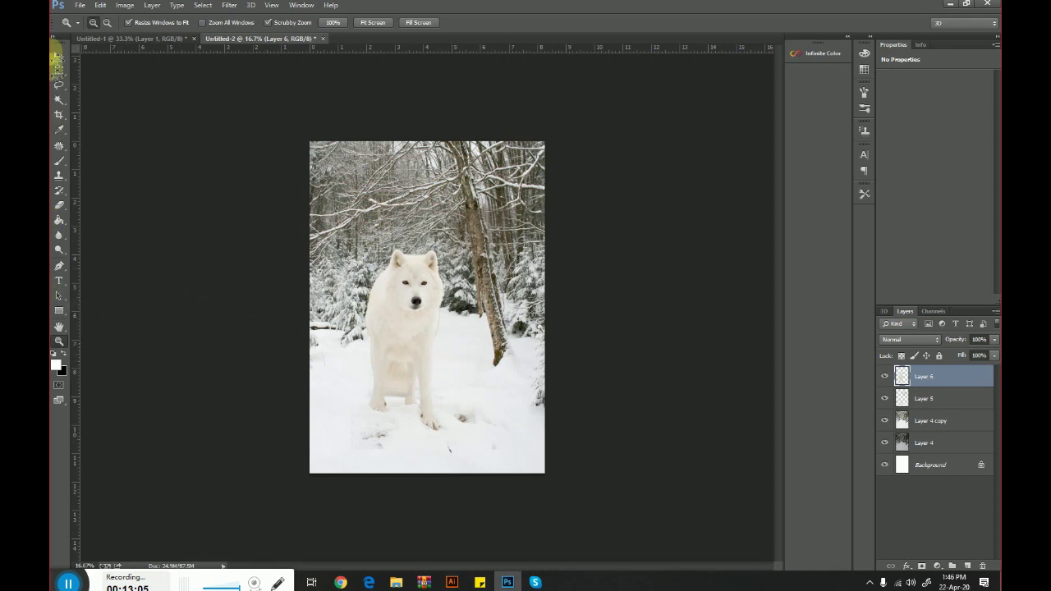
Zoom in on the composite and select the wolf's Layer 6 and Layer 5 together
{"action": "left_click", "coordinate": [57, 56]}
{"action": "left_click", "coordinate": [523, 311]}
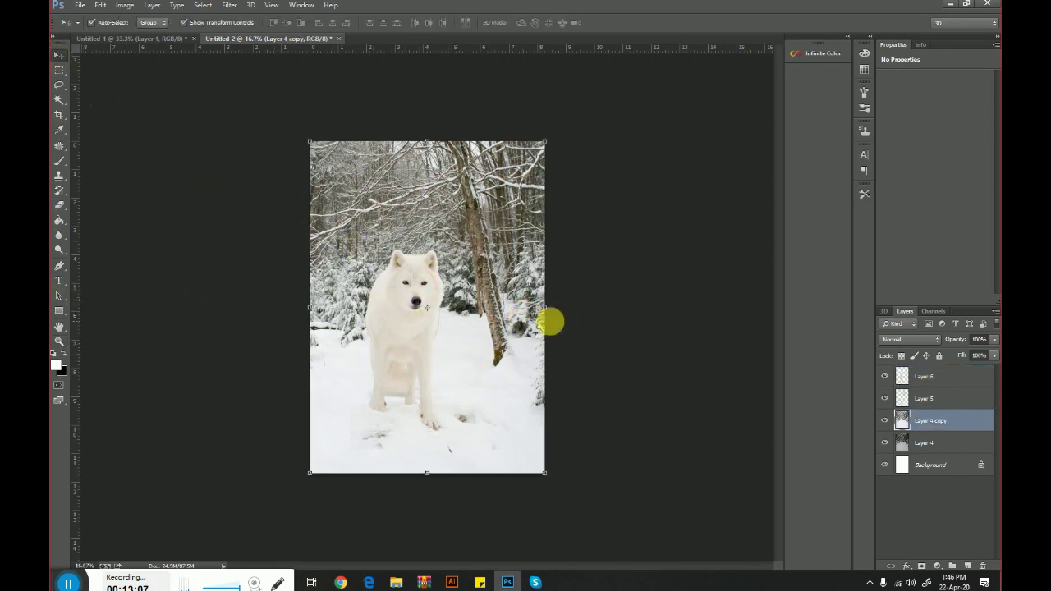
{"action": "left_click", "coordinate": [550, 322]}
{"action": "left_click", "coordinate": [59, 341]}
{"action": "left_click", "coordinate": [465, 340]}
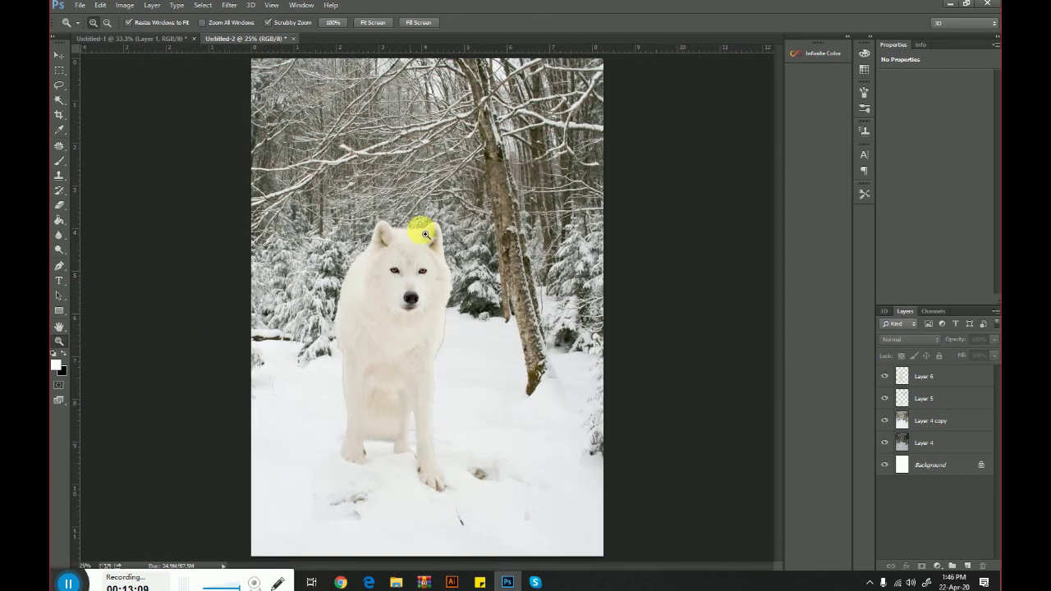
{"action": "left_click", "coordinate": [933, 380]}
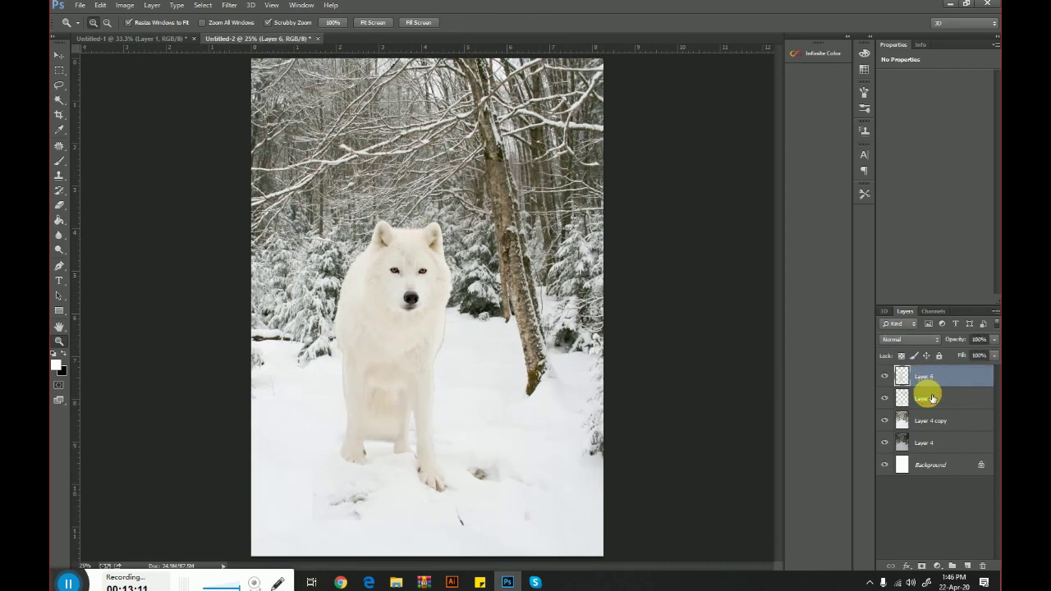
{"action": "left_click", "coordinate": [932, 398], "text": "shift"}
Free Transform Layers 5 and 6 to enlarge the wolf, reposition it lower, and apply
{"action": "left_click", "coordinate": [58, 55]}
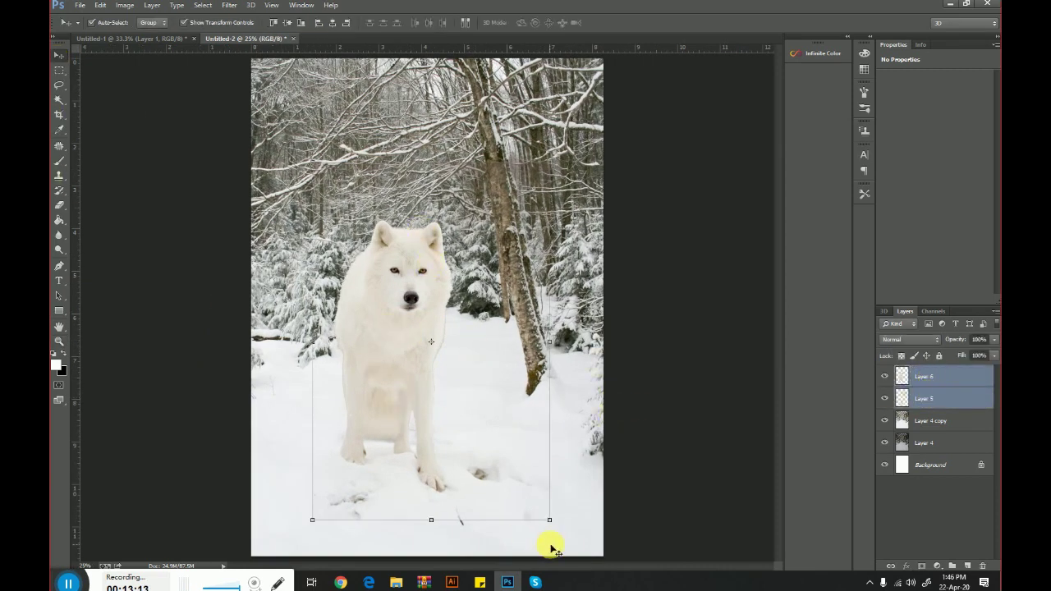
{"action": "key", "text": "ctrl+minus"}
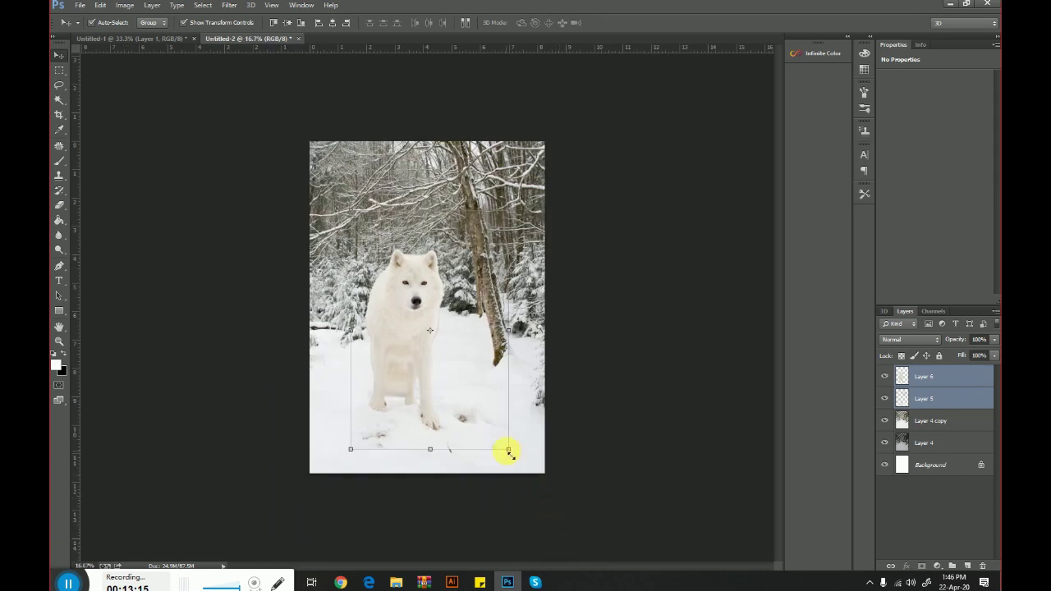
{"action": "left_click_drag", "start_coordinate": [508, 451], "coordinate": [538, 480]}
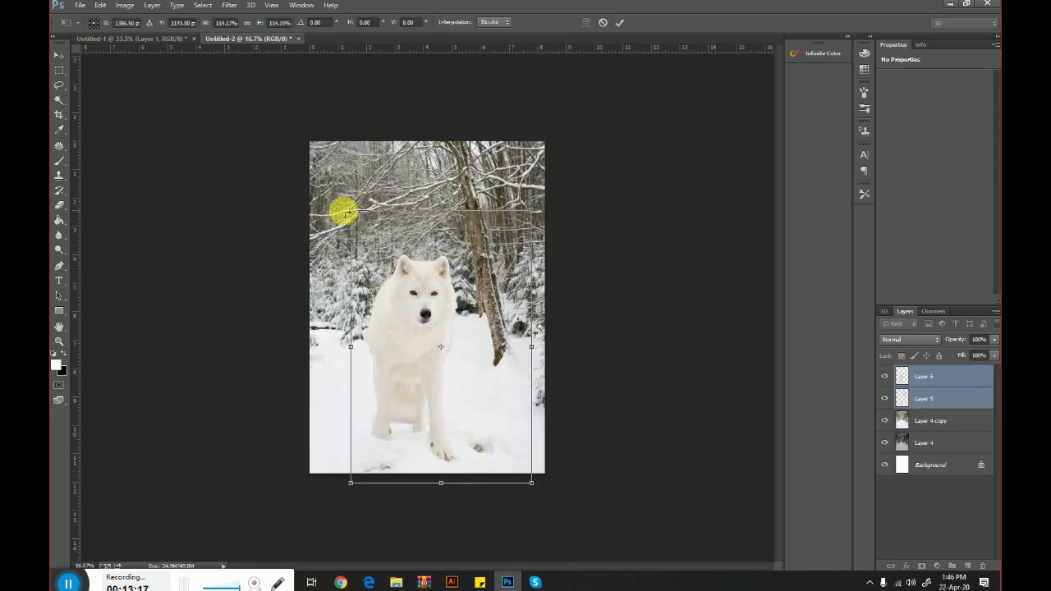
{"action": "left_click_drag", "start_coordinate": [346, 205], "coordinate": [420, 188]}
{"action": "left_click_drag", "start_coordinate": [538, 168], "coordinate": [570, 146]}
{"action": "left_click_drag", "start_coordinate": [450, 285], "coordinate": [461, 304]}
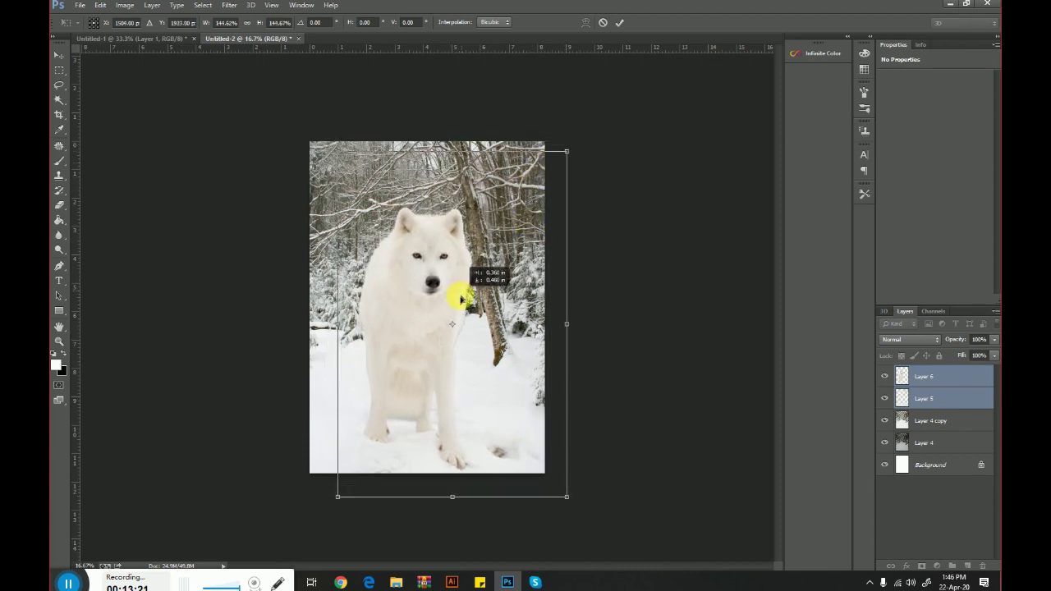
{"action": "left_click_drag", "start_coordinate": [566, 157], "coordinate": [530, 201]}
{"action": "left_click_drag", "start_coordinate": [435, 312], "coordinate": [443, 304]}
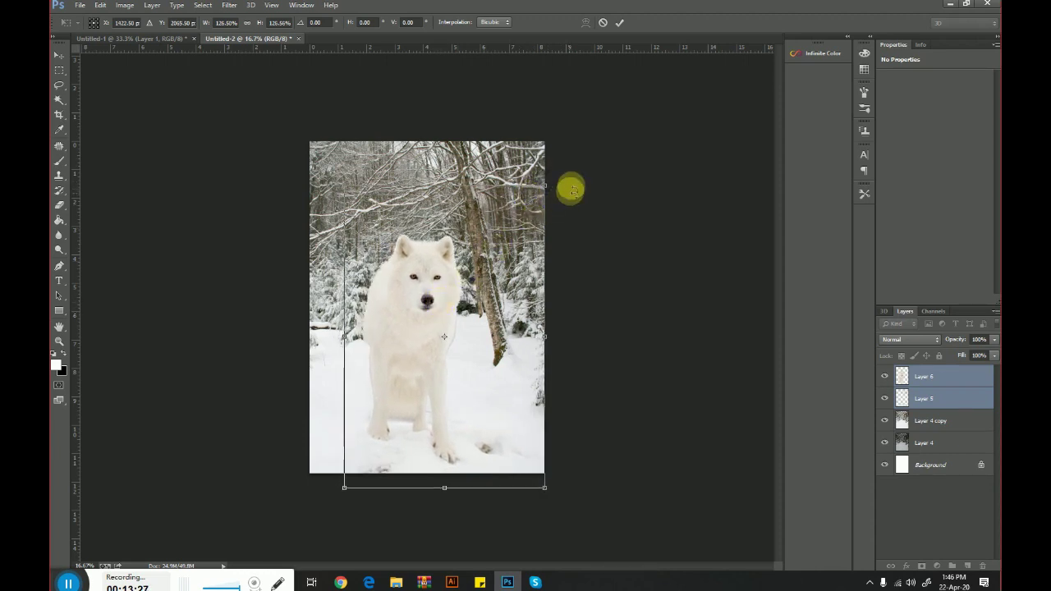
{"action": "key", "text": "Return"}
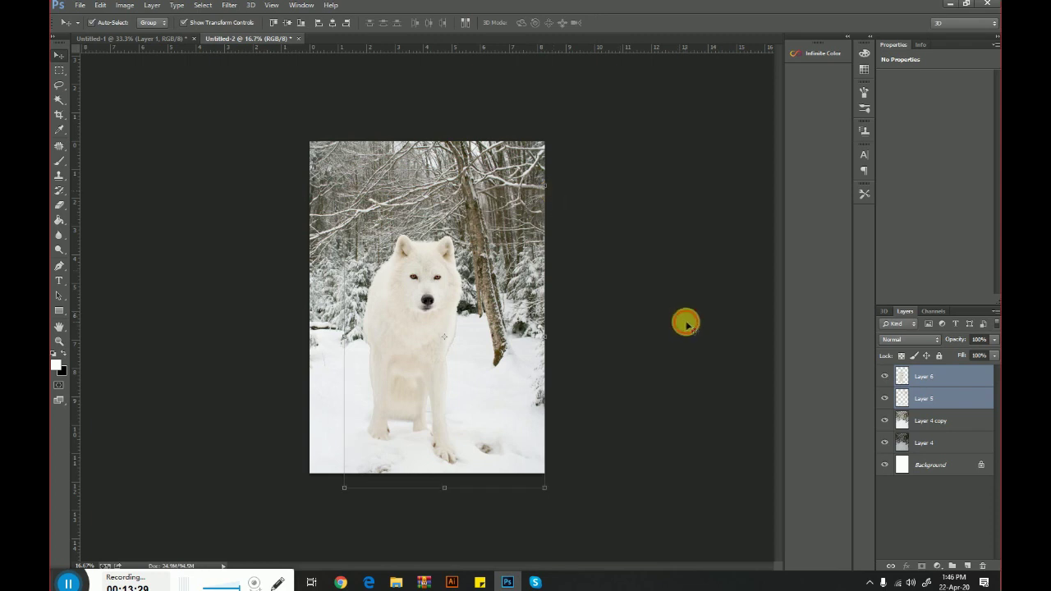
Zoom in closely to inspect the enlarged wolf
{"action": "left_click", "coordinate": [686, 322]}
{"action": "left_click", "coordinate": [58, 341]}
{"action": "left_click", "coordinate": [462, 363]}
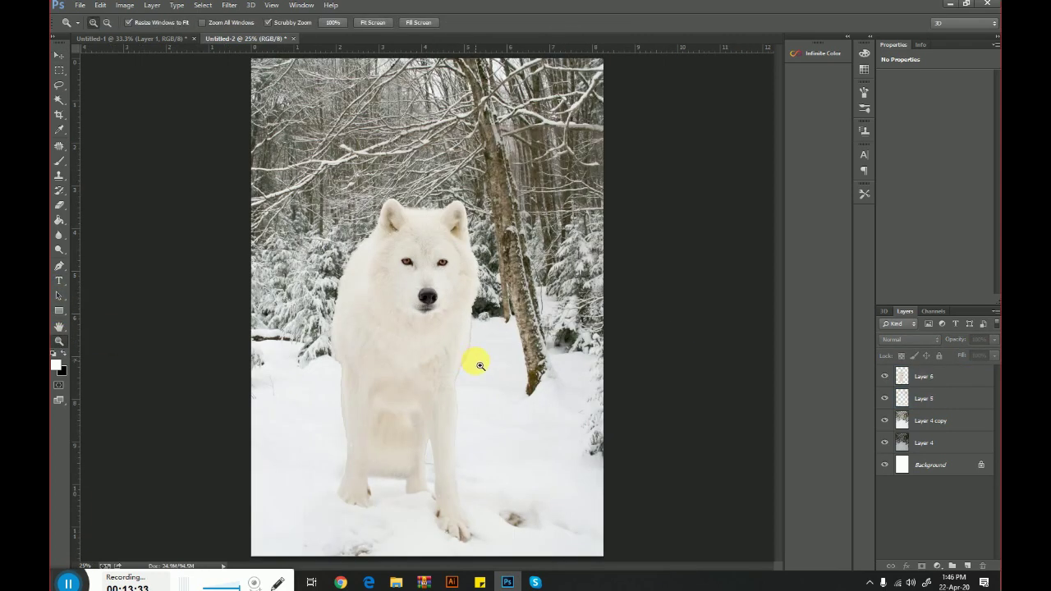
{"action": "left_click", "coordinate": [444, 377]}
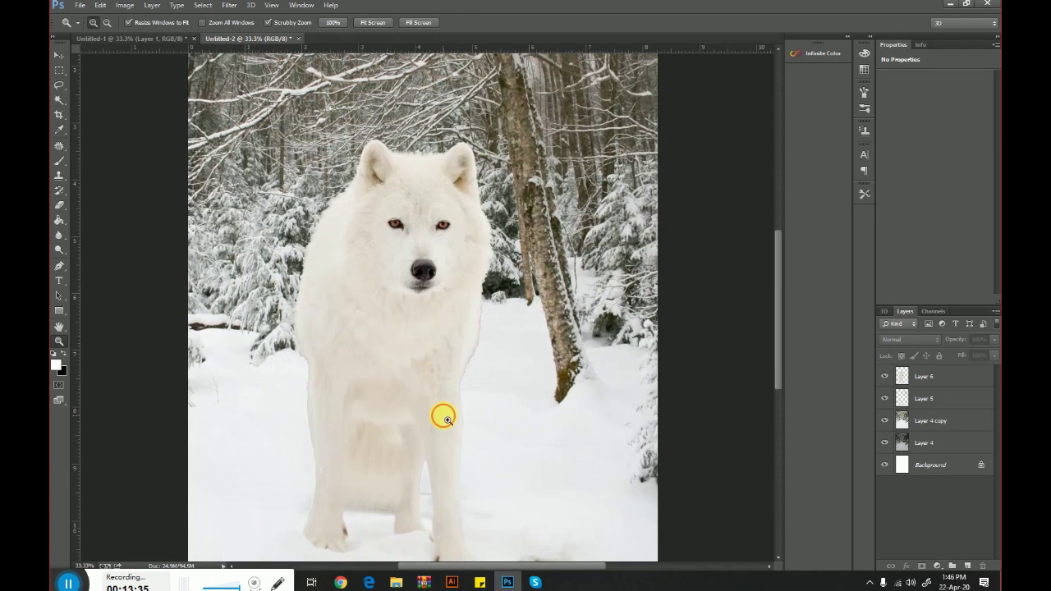
{"action": "left_click", "coordinate": [442, 427]}
{"action": "right_click", "coordinate": [432, 329]}
{"action": "left_click", "coordinate": [464, 341]}
Zoom back out to view the whole canvas
{"action": "right_click", "coordinate": [446, 303]}
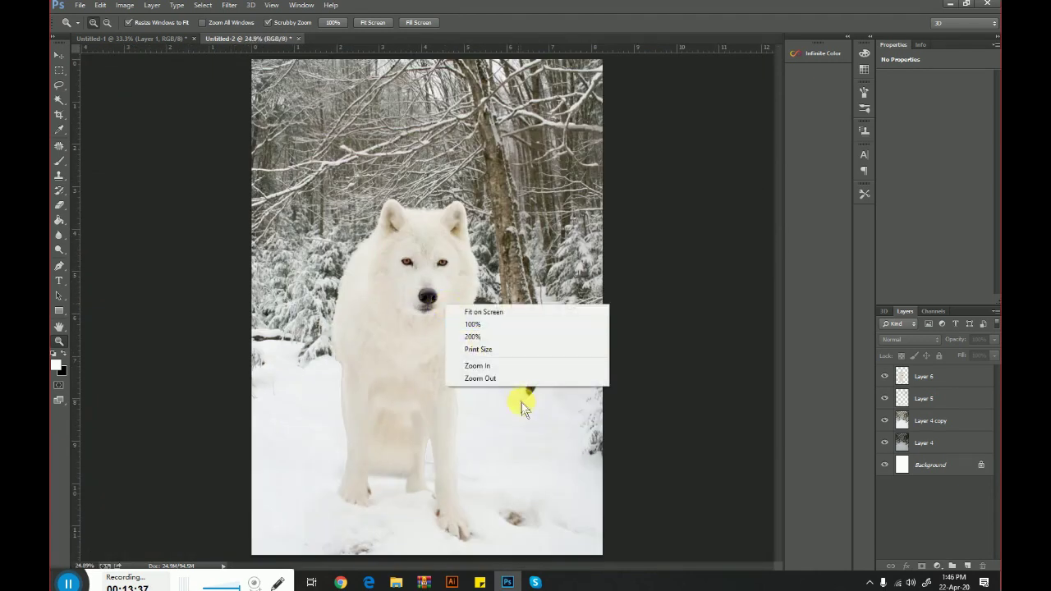
{"action": "left_click", "coordinate": [520, 377]}
{"action": "right_click", "coordinate": [501, 367]}
{"action": "left_click", "coordinate": [549, 441]}
{"action": "right_click", "coordinate": [482, 387]}
{"action": "left_click", "coordinate": [64, 47]}
{"action": "left_click", "coordinate": [434, 326]}
{"action": "right_click", "coordinate": [474, 338]}
{"action": "left_click", "coordinate": [534, 413]}
Place a resized duplicate wolf copy beside the original and commit its transform
{"action": "left_click", "coordinate": [58, 54]}
{"action": "mouse_move", "coordinate": [387, 328]}
{"action": "left_mouse_down"}
{"action": "mouse_move", "coordinate": [408, 330]}
{"action": "mouse_move", "coordinate": [347, 324]}
{"action": "left_mouse_up"}
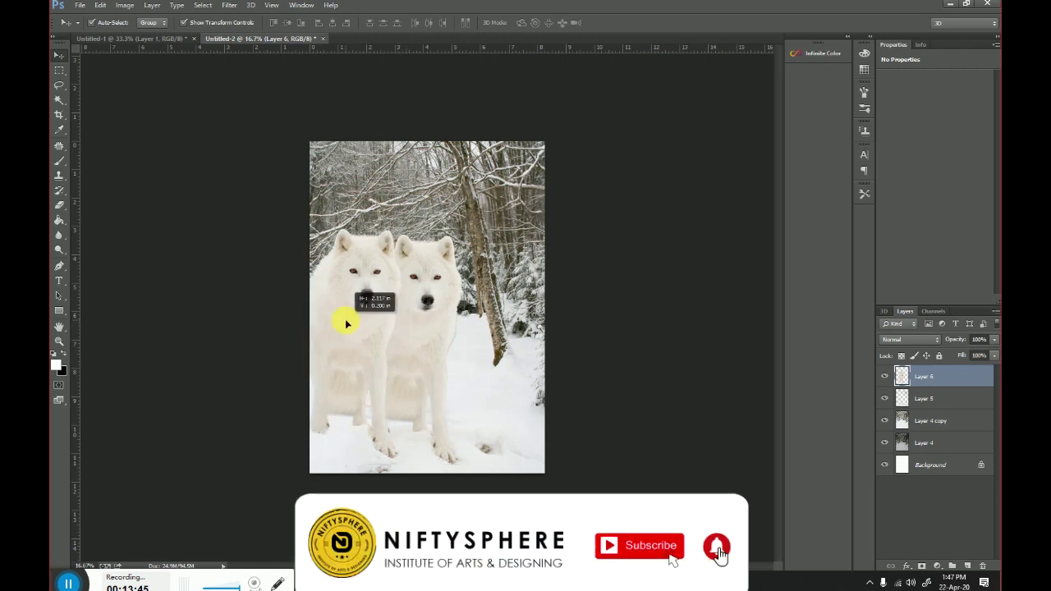
{"action": "left_click_drag", "start_coordinate": [408, 462], "coordinate": [354, 354]}
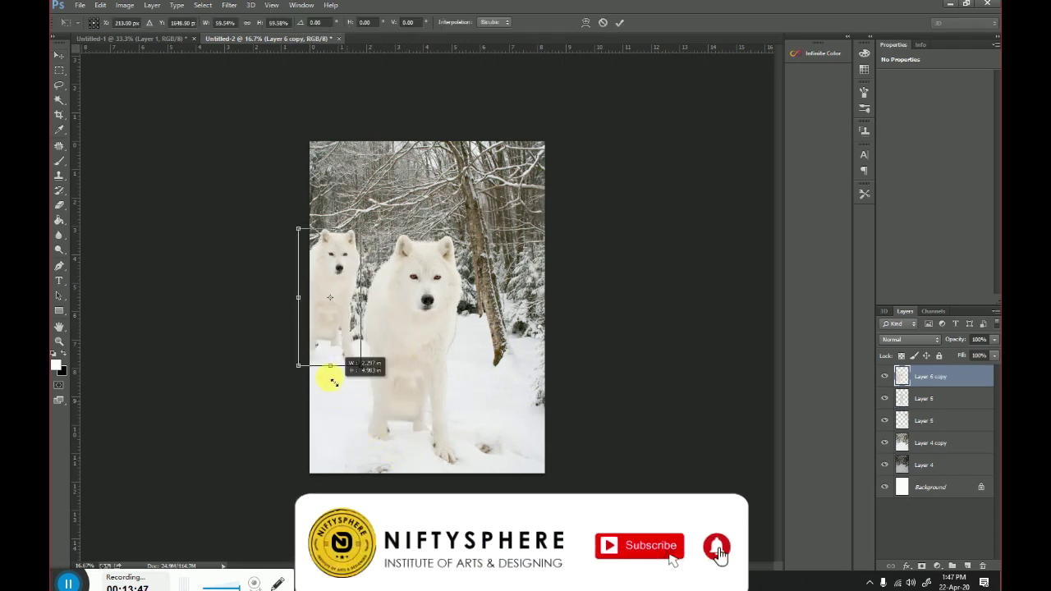
{"action": "mouse_move", "coordinate": [329, 300]}
{"action": "left_mouse_down"}
{"action": "mouse_move", "coordinate": [351, 374]}
{"action": "mouse_move", "coordinate": [340, 369]}
{"action": "mouse_move", "coordinate": [342, 392]}
{"action": "left_mouse_up"}
{"action": "left_click_drag", "start_coordinate": [376, 313], "coordinate": [361, 373]}
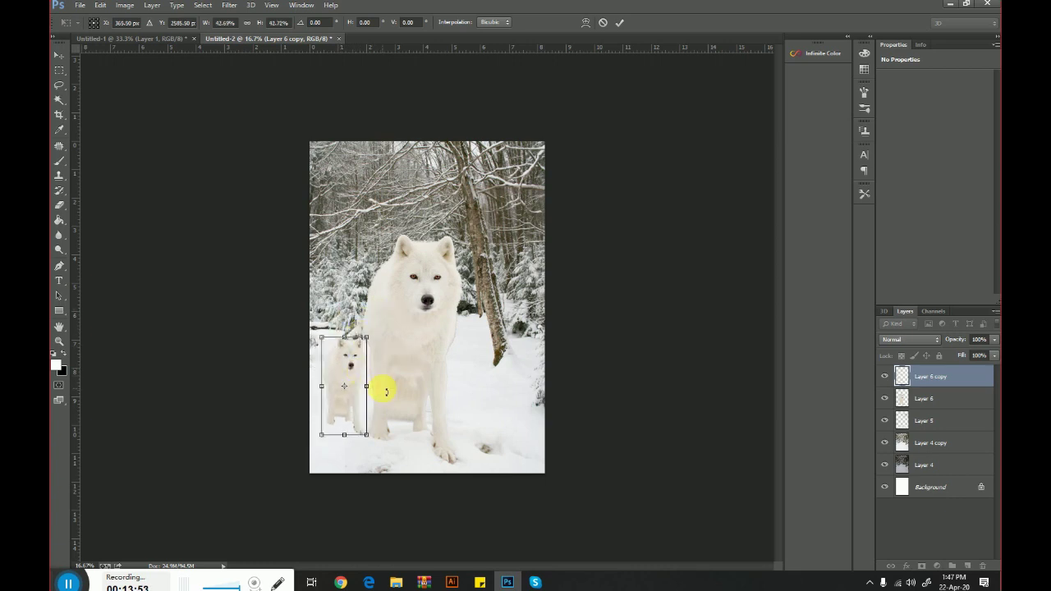
{"action": "left_click_drag", "start_coordinate": [321, 338], "coordinate": [284, 253]}
{"action": "mouse_move", "coordinate": [335, 364]}
{"action": "left_mouse_down"}
{"action": "mouse_move", "coordinate": [343, 381]}
{"action": "mouse_move", "coordinate": [507, 394]}
{"action": "left_mouse_up"}
{"action": "key", "text": "Return"}
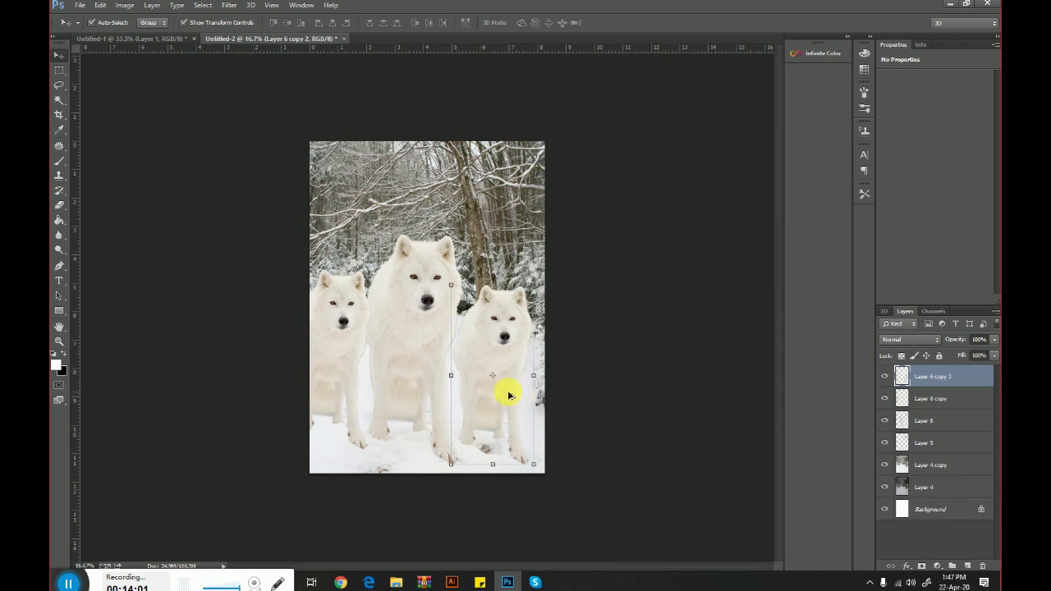
Arrange the wolf copies, moving them and placing Layer 6 copy 2 behind Layer 6
{"action": "left_click", "coordinate": [634, 417]}
{"action": "left_click", "coordinate": [54, 338]}
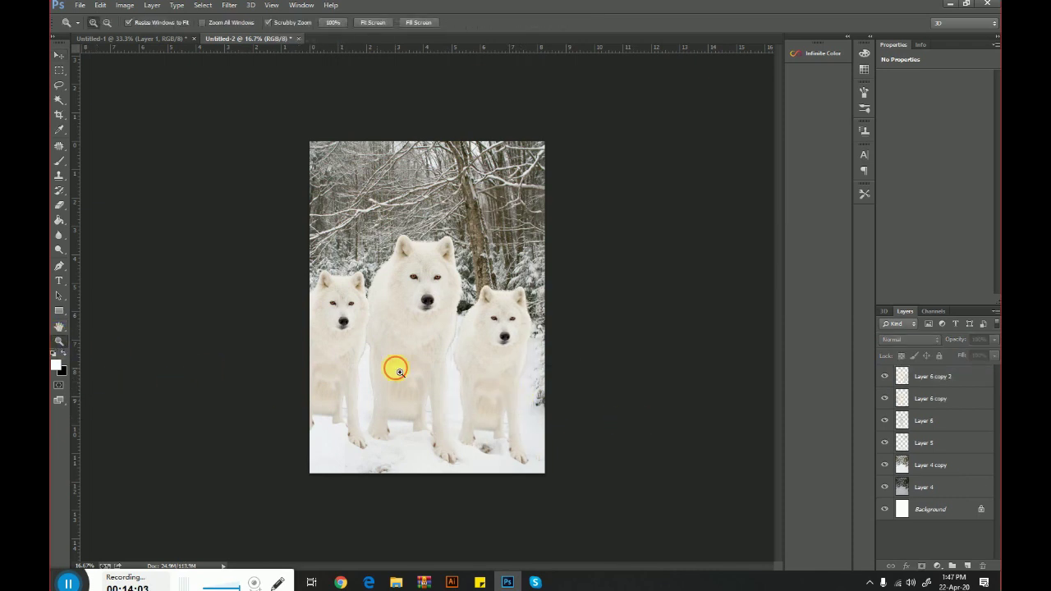
{"action": "left_click_drag", "start_coordinate": [394, 369], "coordinate": [549, 436]}
{"action": "left_click", "coordinate": [63, 59]}
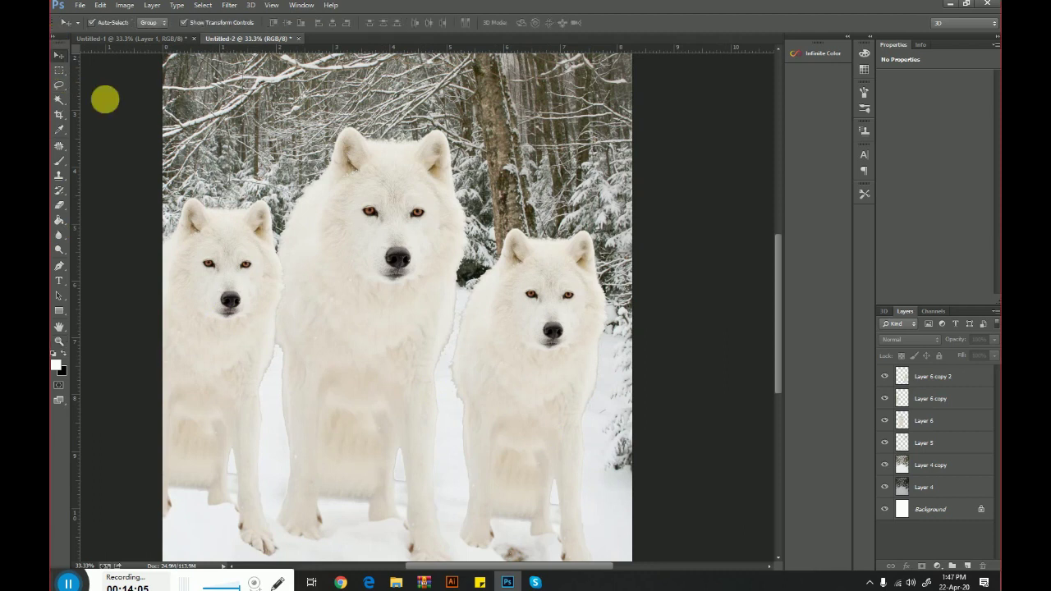
{"action": "left_click_drag", "start_coordinate": [526, 349], "coordinate": [509, 351]}
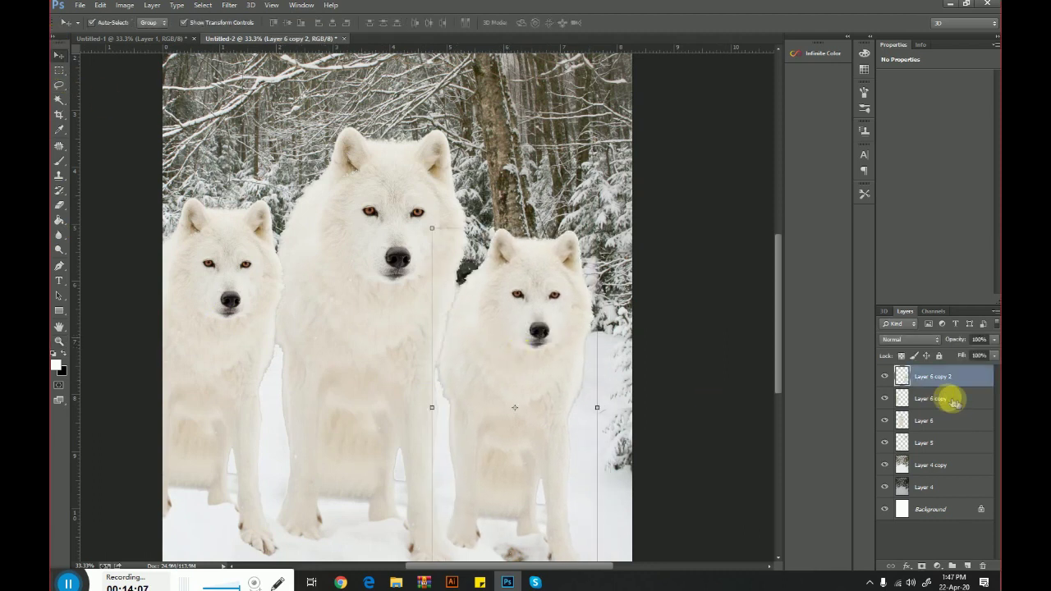
{"action": "left_click_drag", "start_coordinate": [937, 386], "coordinate": [929, 423]}
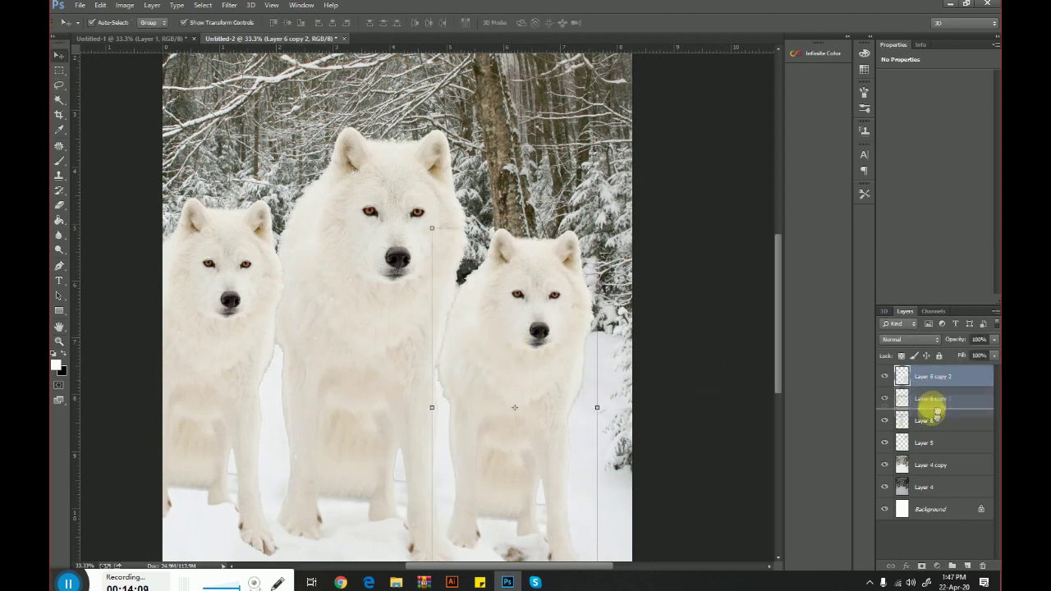
{"action": "left_click_drag", "start_coordinate": [544, 418], "coordinate": [536, 413]}
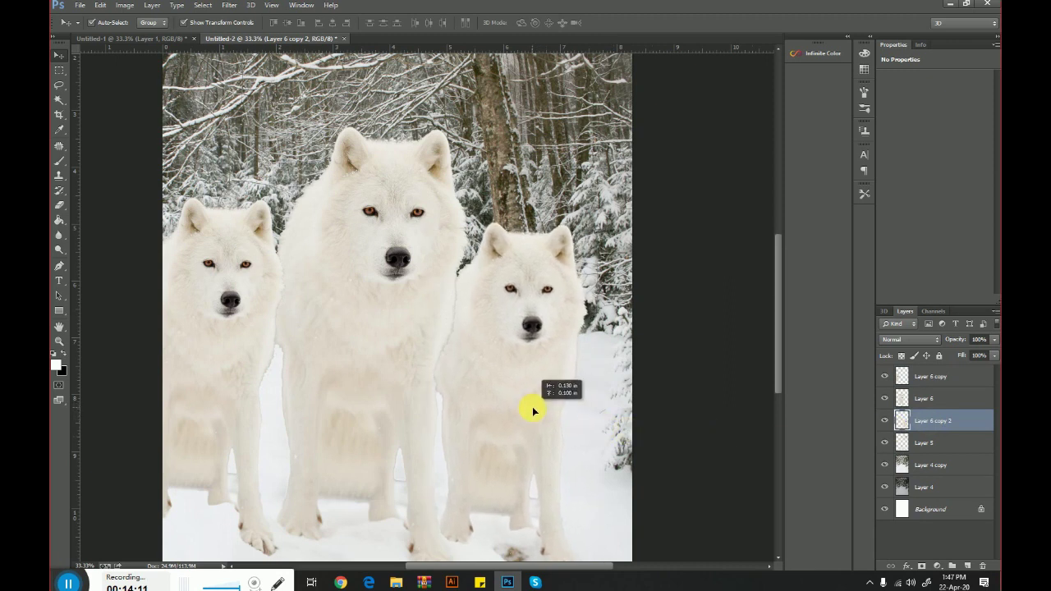
{"action": "left_click_drag", "start_coordinate": [235, 329], "coordinate": [244, 329]}
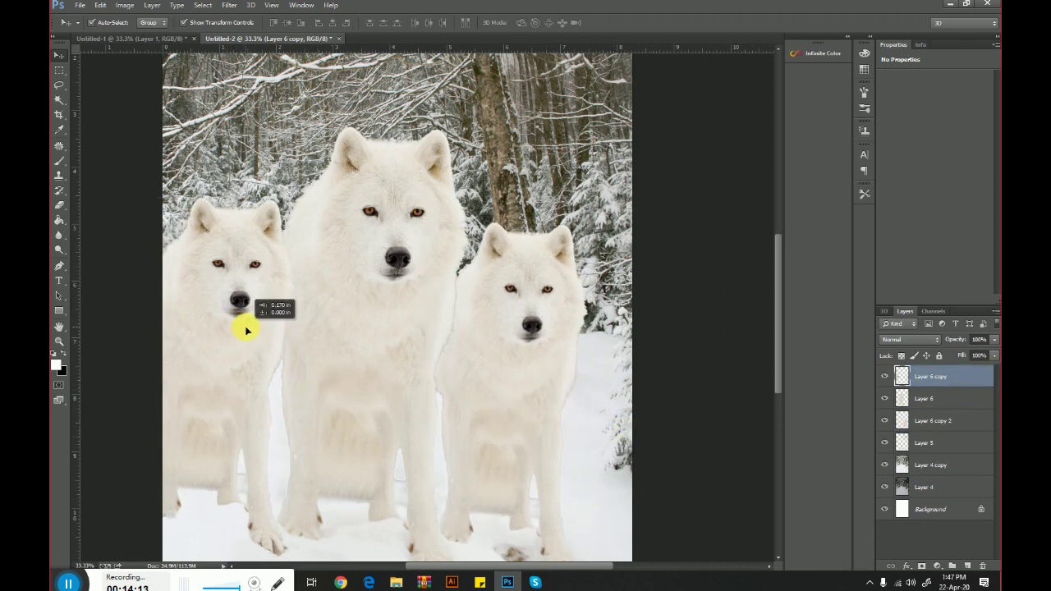
{"action": "left_click_drag", "start_coordinate": [510, 362], "coordinate": [509, 358]}
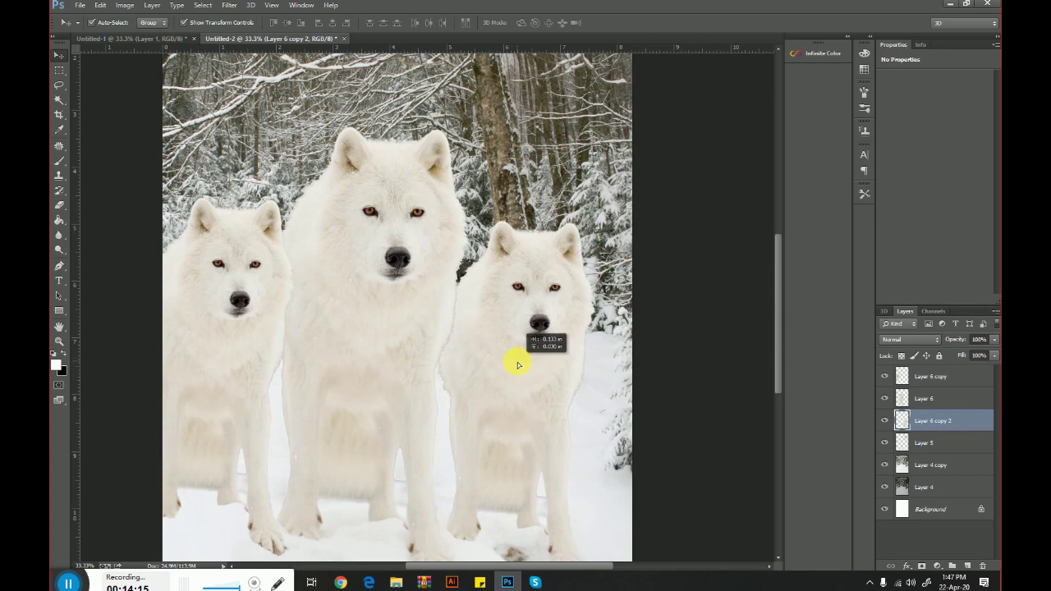
Zoom in on the wolves, then back out to the whole canvas
{"action": "left_click", "coordinate": [59, 341]}
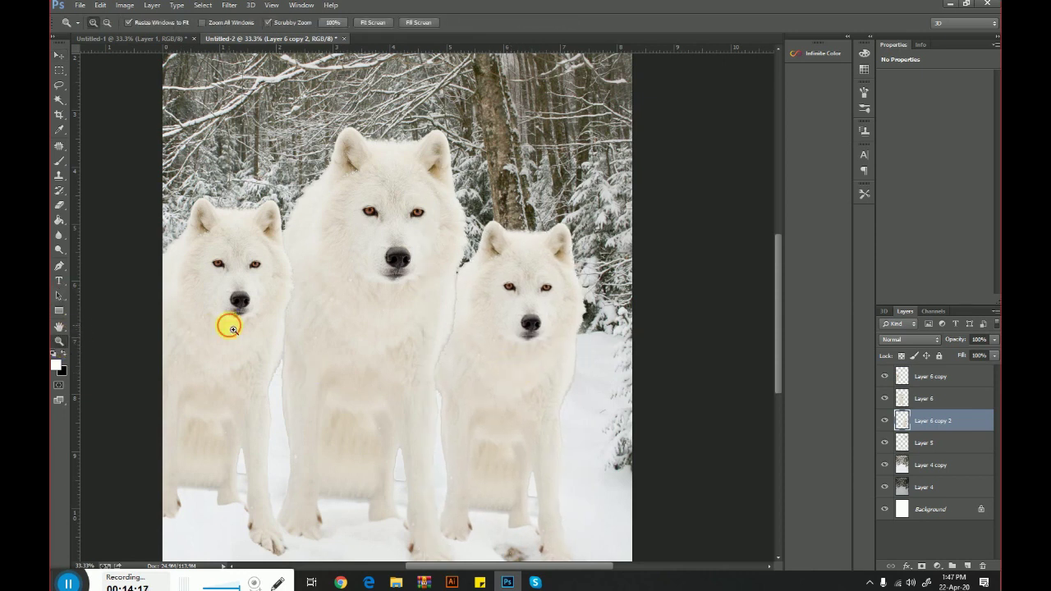
{"action": "left_click", "coordinate": [228, 324]}
{"action": "right_click", "coordinate": [425, 314]}
{"action": "left_click", "coordinate": [441, 318]}
{"action": "right_click", "coordinate": [467, 335]}
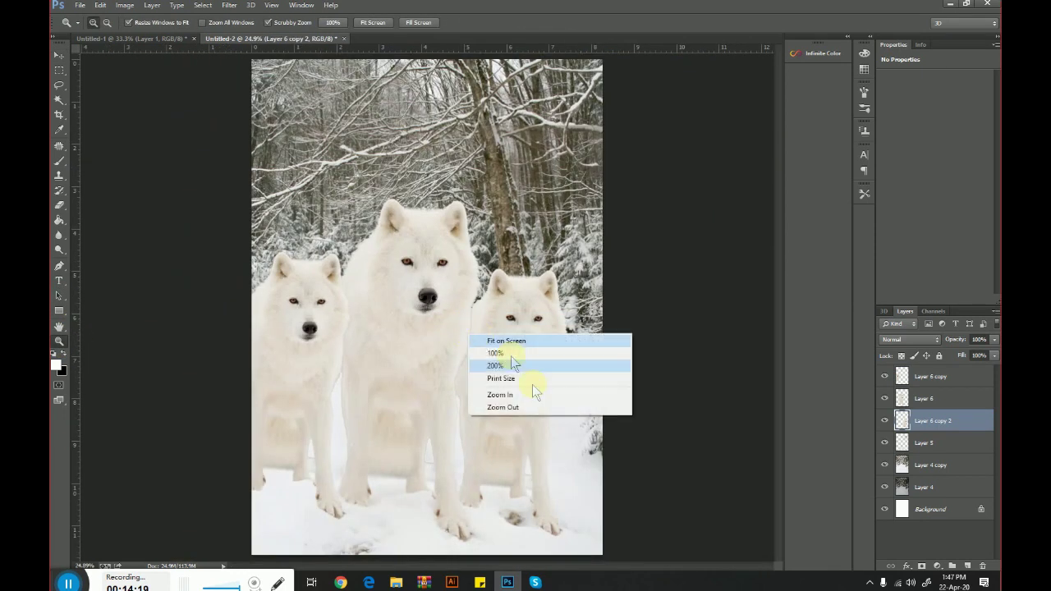
{"action": "left_click", "coordinate": [534, 406]}
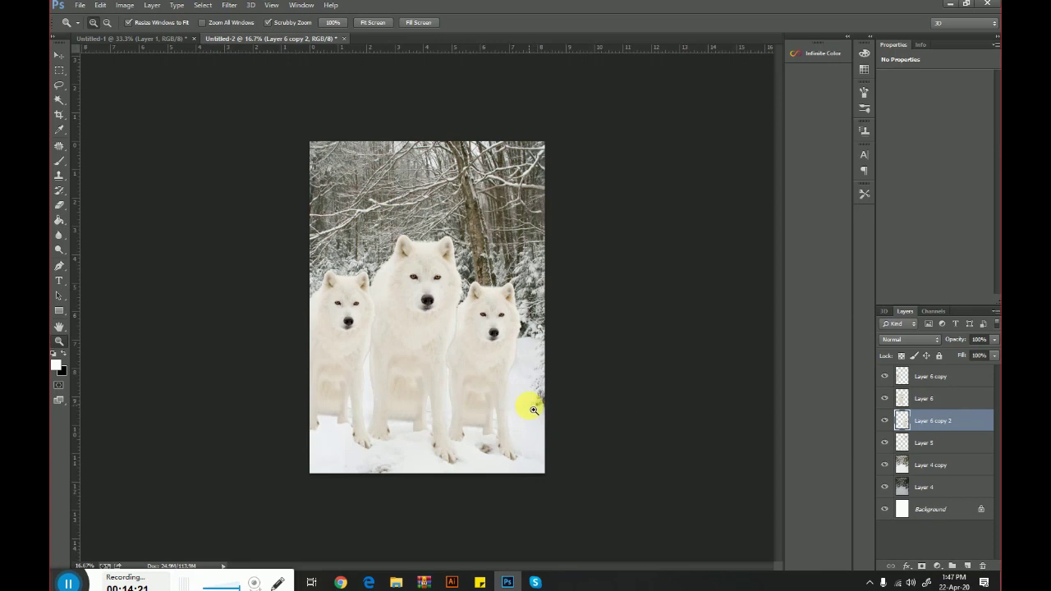
Delete the left and right duplicate wolves, Layer 6 copy and Layer 6 copy 2
{"action": "left_click", "coordinate": [59, 55]}
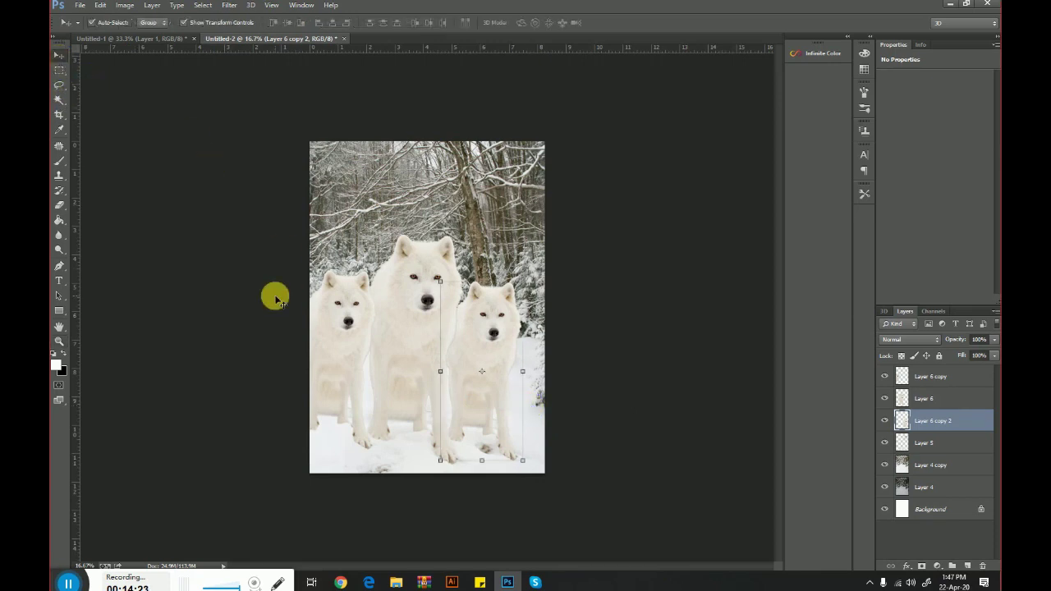
{"action": "left_click", "coordinate": [333, 310]}
{"action": "key", "text": "Delete"}
{"action": "left_click", "coordinate": [498, 351]}
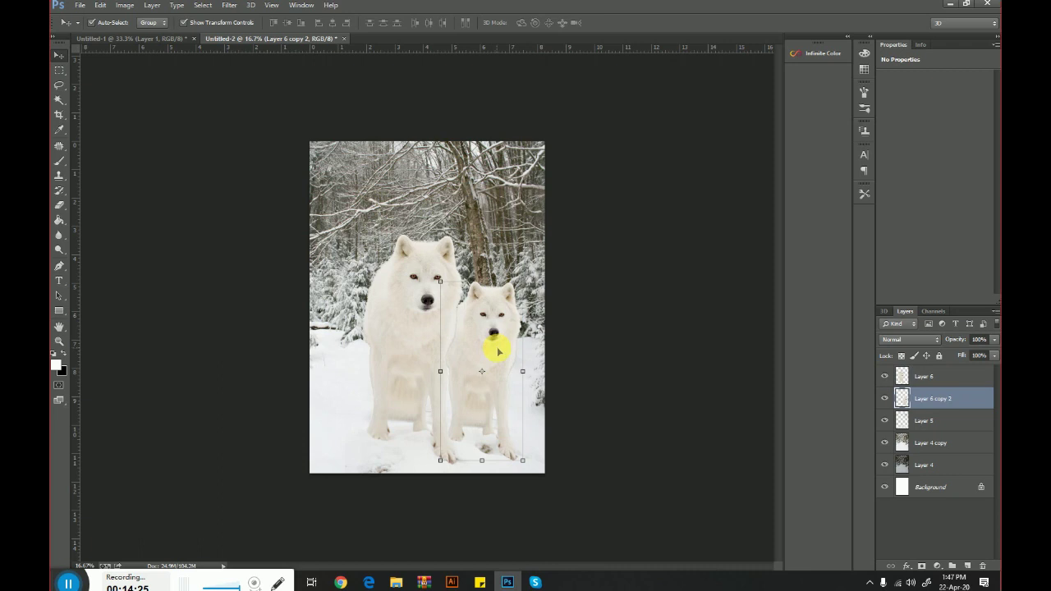
{"action": "key", "text": "Delete"}
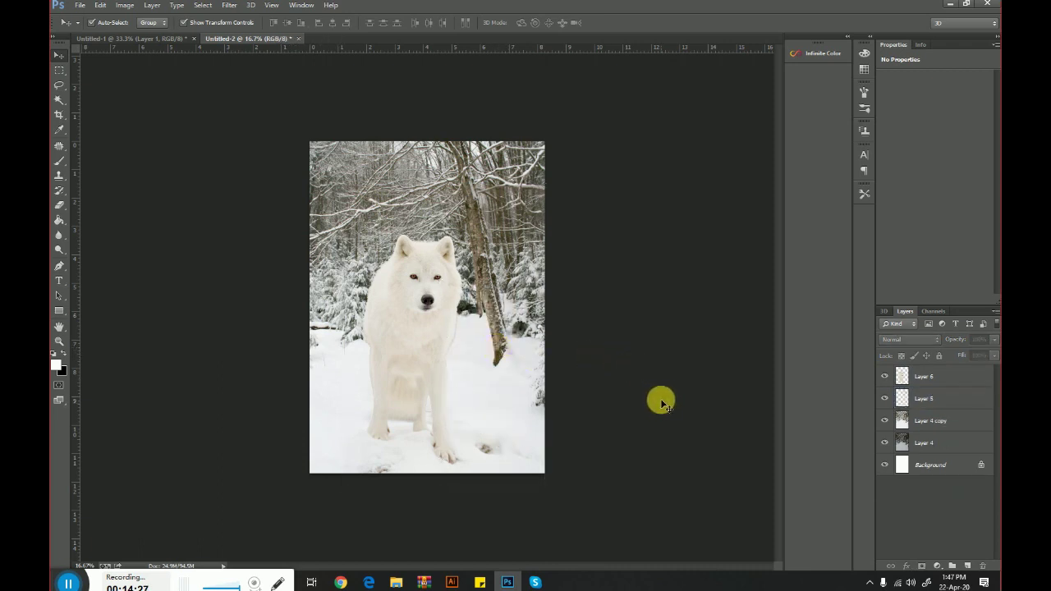
Enlarge Layer 6 and Layer 5 together to about 103% and commit
{"action": "left_click", "coordinate": [399, 323]}
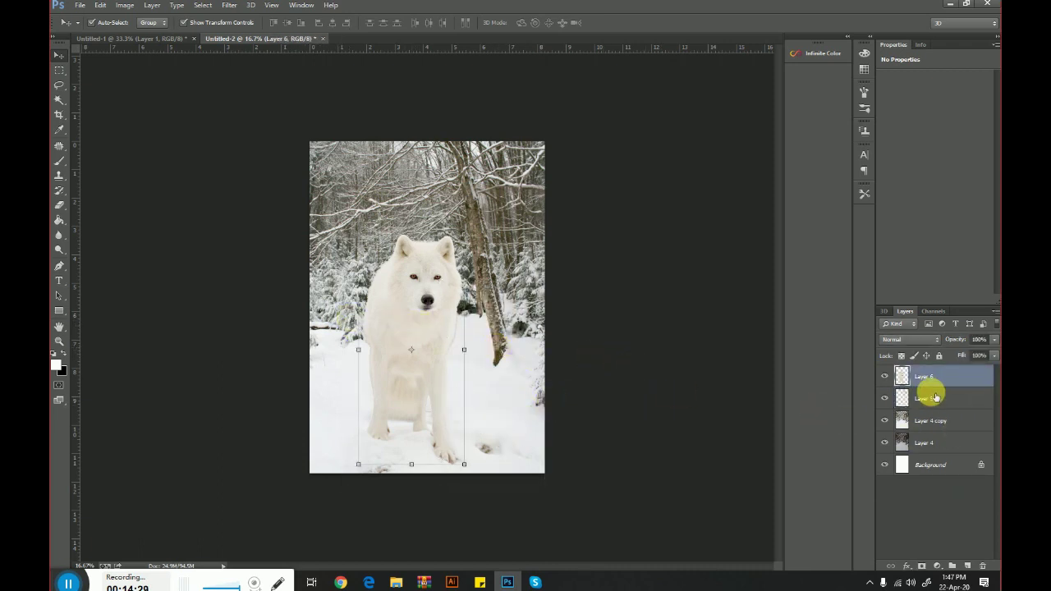
{"action": "left_click", "coordinate": [928, 398], "text": "shift"}
{"action": "left_click_drag", "start_coordinate": [344, 488], "coordinate": [338, 495]}
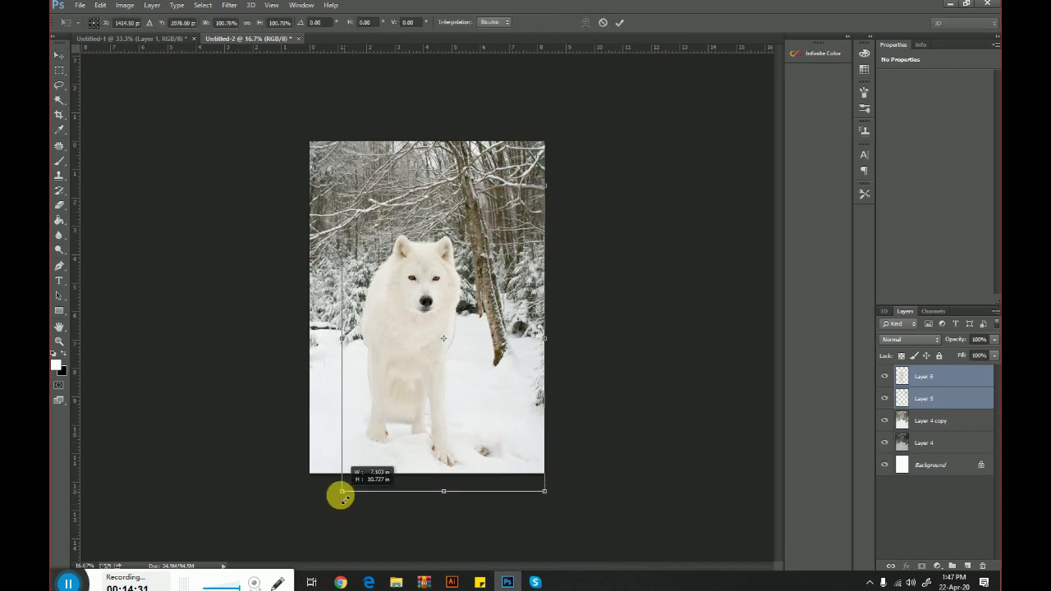
{"action": "key", "text": "Return"}
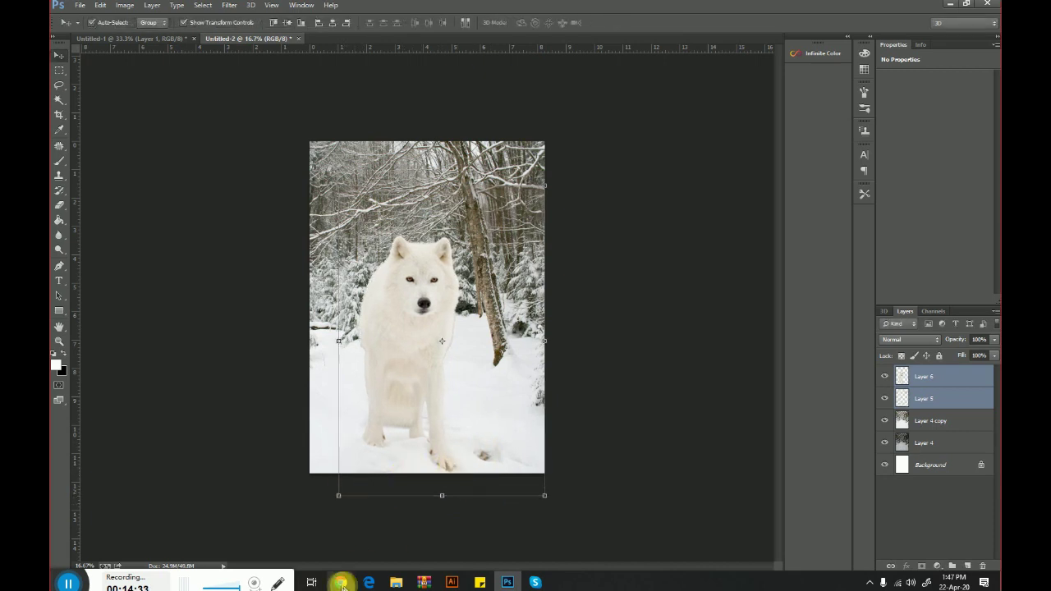
{"action": "mouse_move", "coordinate": [341, 583]}
{"action": "left_click", "coordinate": [267, 526]}
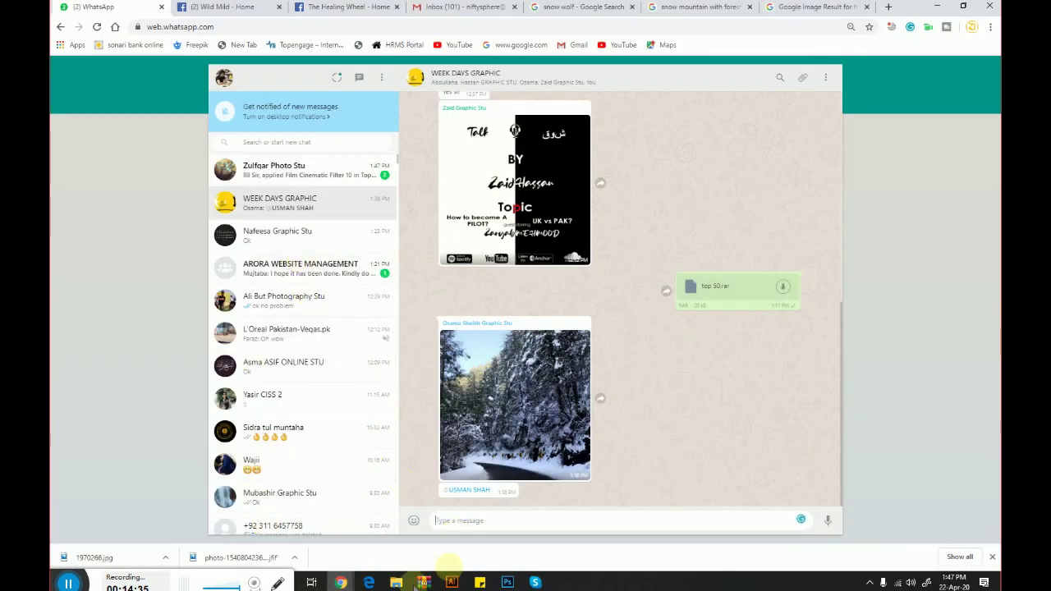
{"action": "left_click", "coordinate": [495, 570]}
Zoom in closely on the wolf's front legs and select Layer 6
{"action": "left_click", "coordinate": [624, 434]}
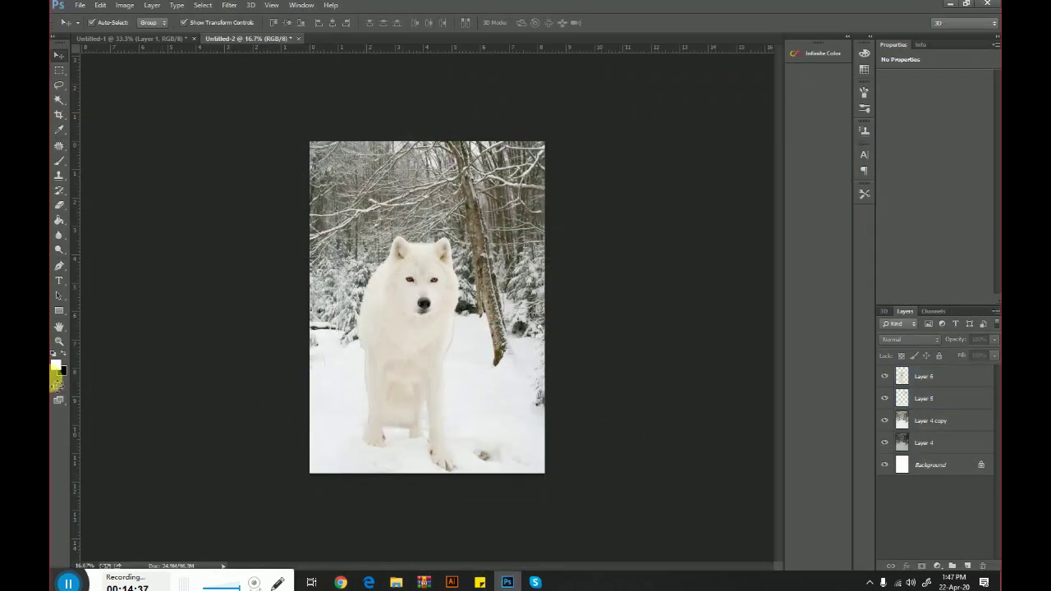
{"action": "left_click", "coordinate": [58, 341]}
{"action": "left_click", "coordinate": [495, 392]}
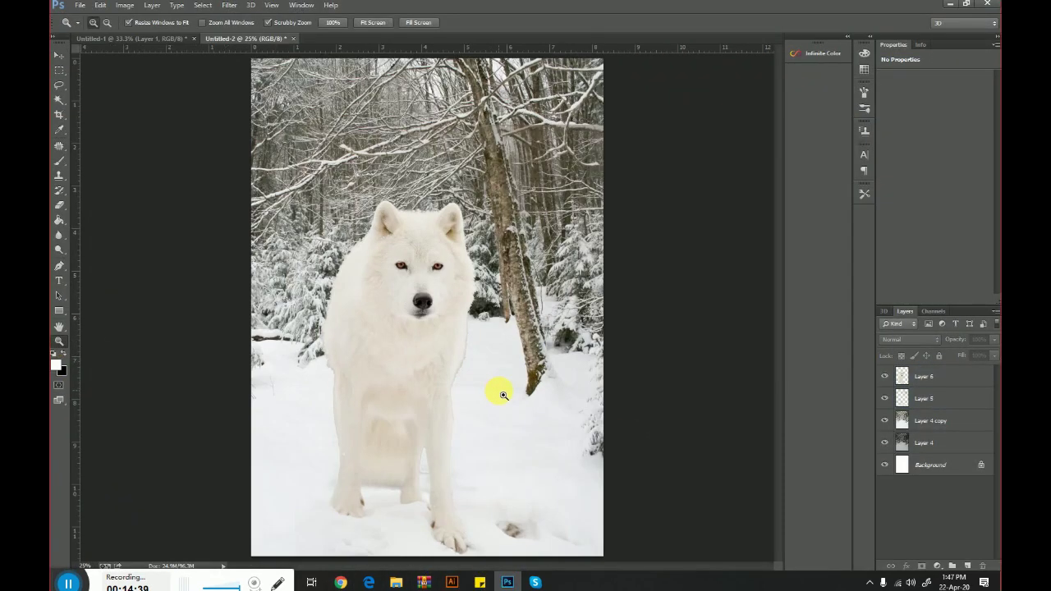
{"action": "left_click", "coordinate": [402, 462]}
{"action": "left_click", "coordinate": [411, 531]}
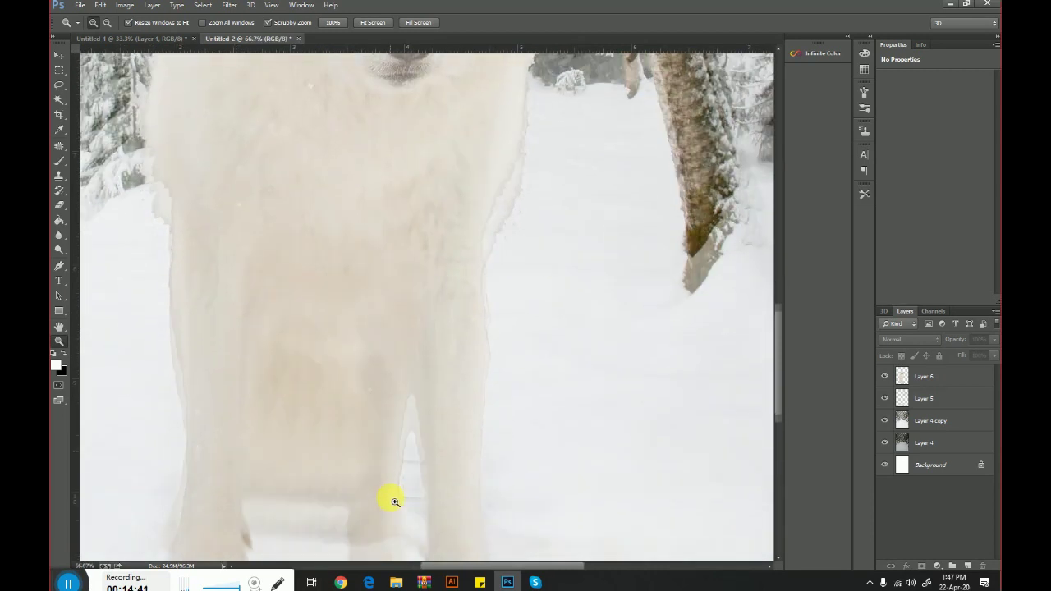
{"action": "left_click", "coordinate": [400, 430]}
{"action": "left_click", "coordinate": [913, 380]}
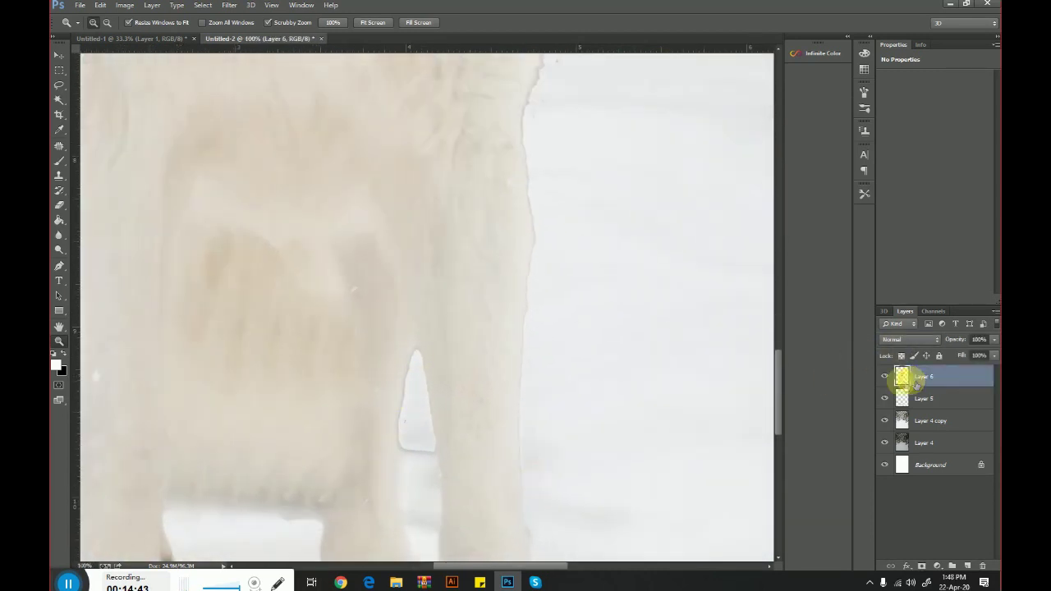
{"action": "left_click", "coordinate": [379, 345]}
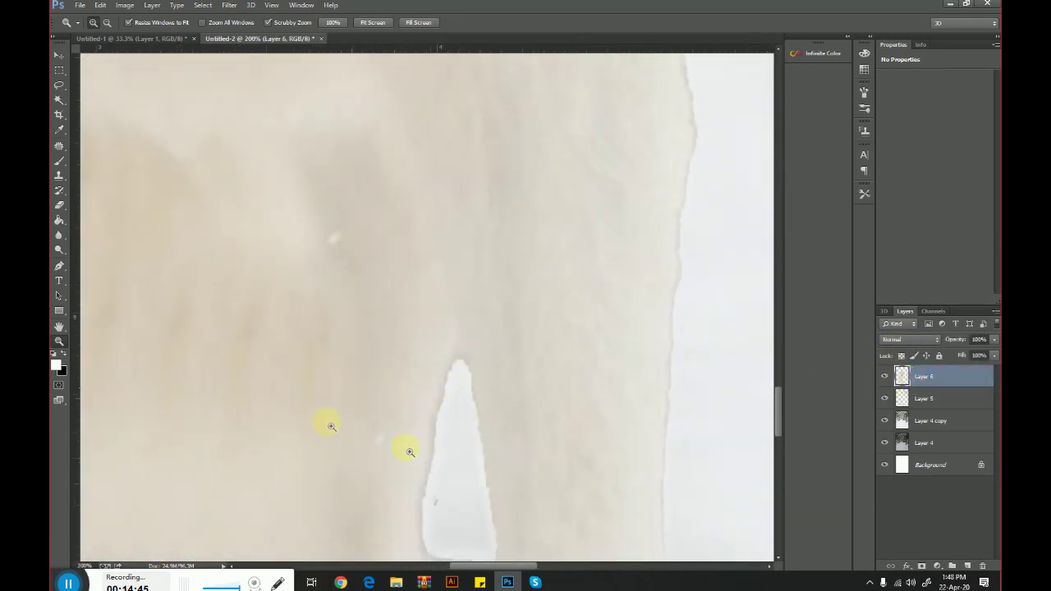
Clone fur texture over the white leg gap with a size 70 Clone Stamp brush
{"action": "left_click", "coordinate": [885, 377]}
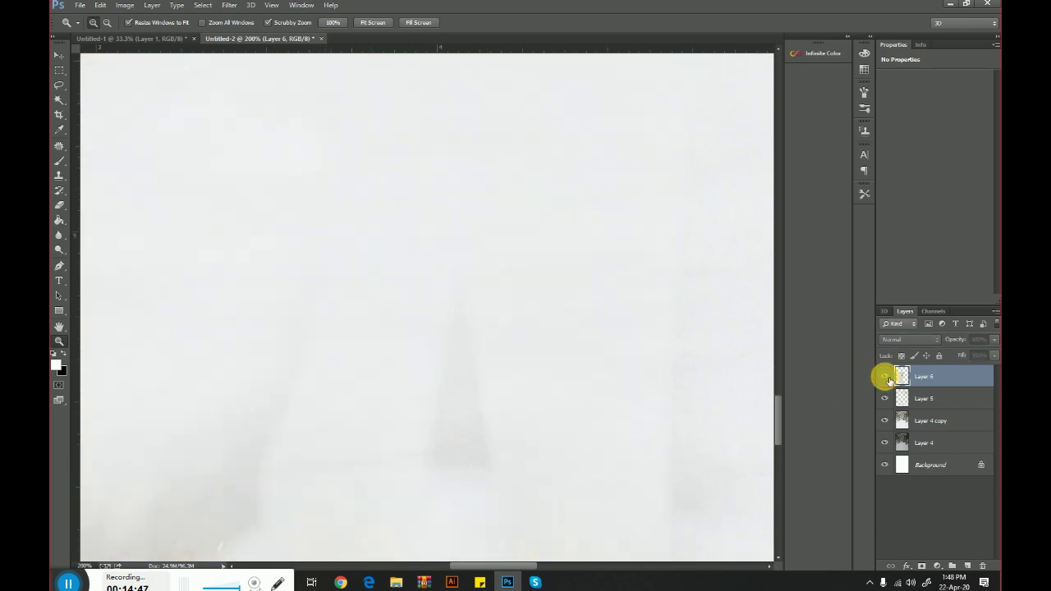
{"action": "left_click", "coordinate": [59, 137]}
{"action": "left_click", "coordinate": [59, 176]}
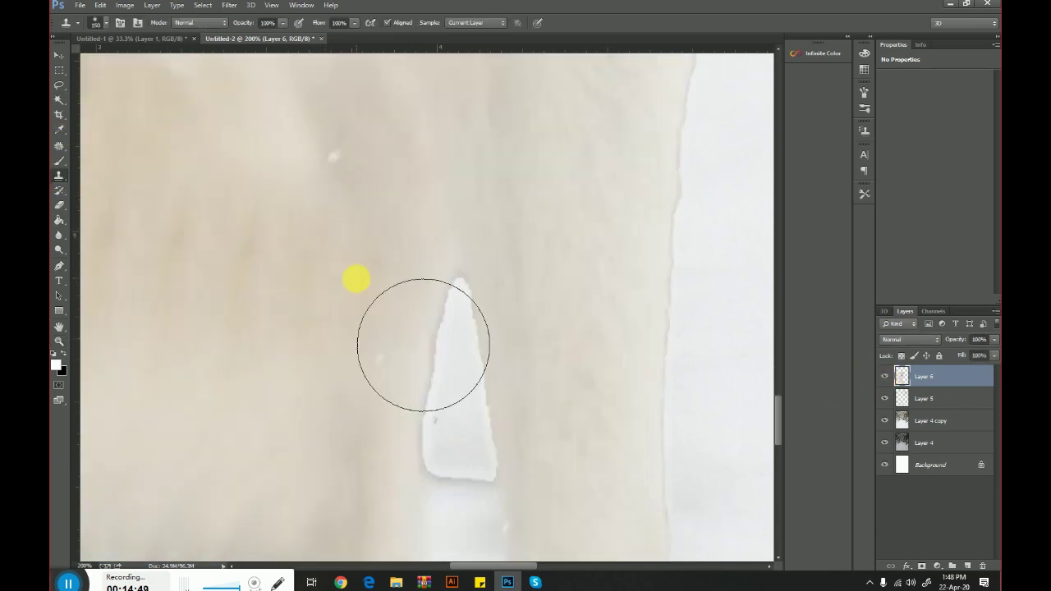
{"action": "key", "text": "bracketleft"}
{"action": "key", "text": "bracketleft"}
{"action": "key", "text": "bracketleft"}
{"action": "key", "text": "bracketleft"}
{"action": "key", "text": "bracketleft"}
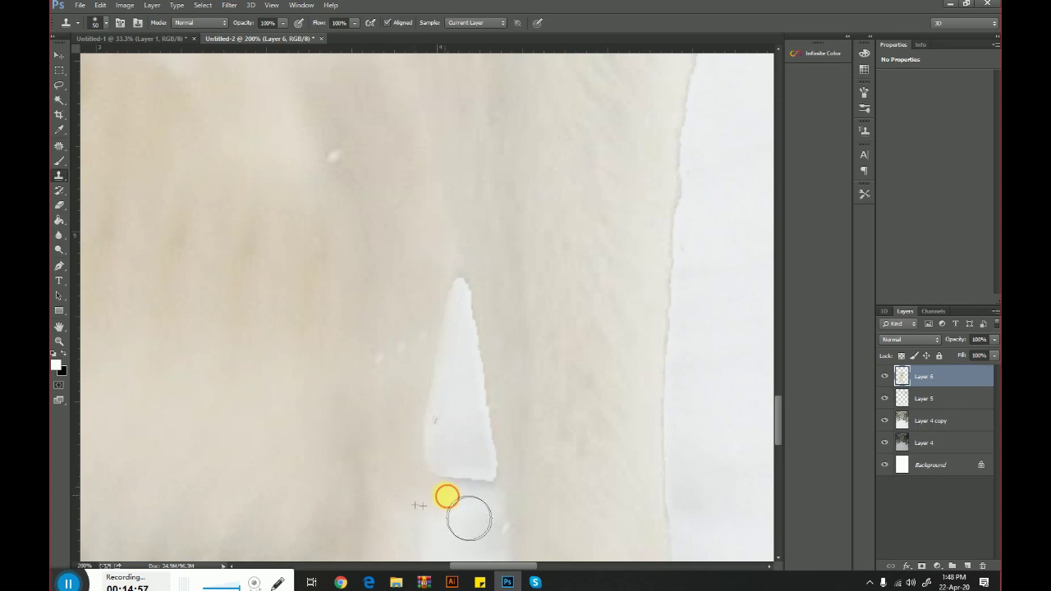
{"action": "left_click_drag", "start_coordinate": [507, 520], "coordinate": [531, 499]}
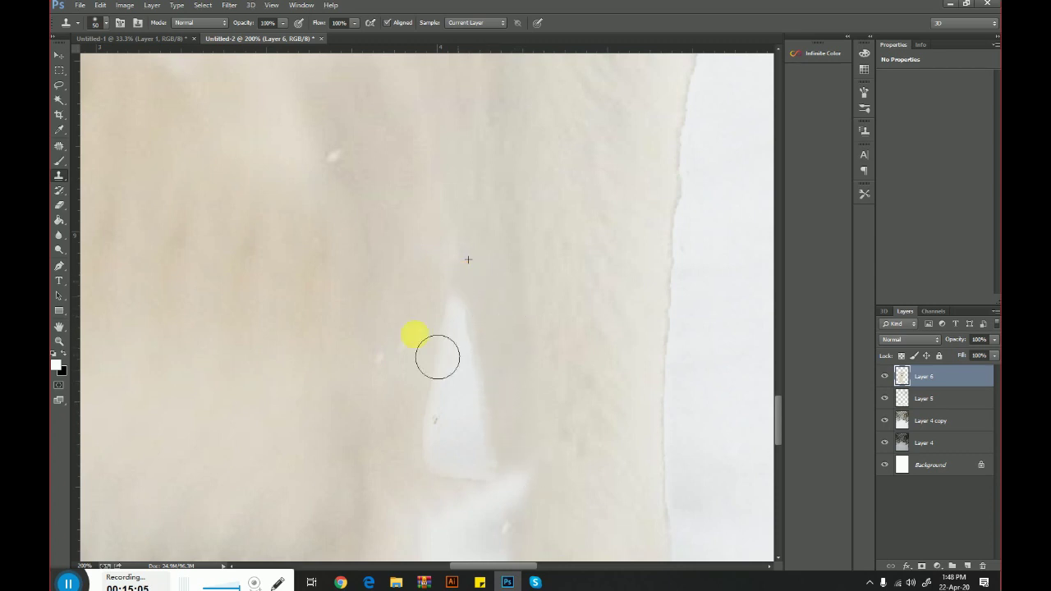
Fit the image on screen, then zoom in on the wolf's edge against the snow
{"action": "left_click", "coordinate": [58, 341]}
{"action": "right_click", "coordinate": [452, 339]}
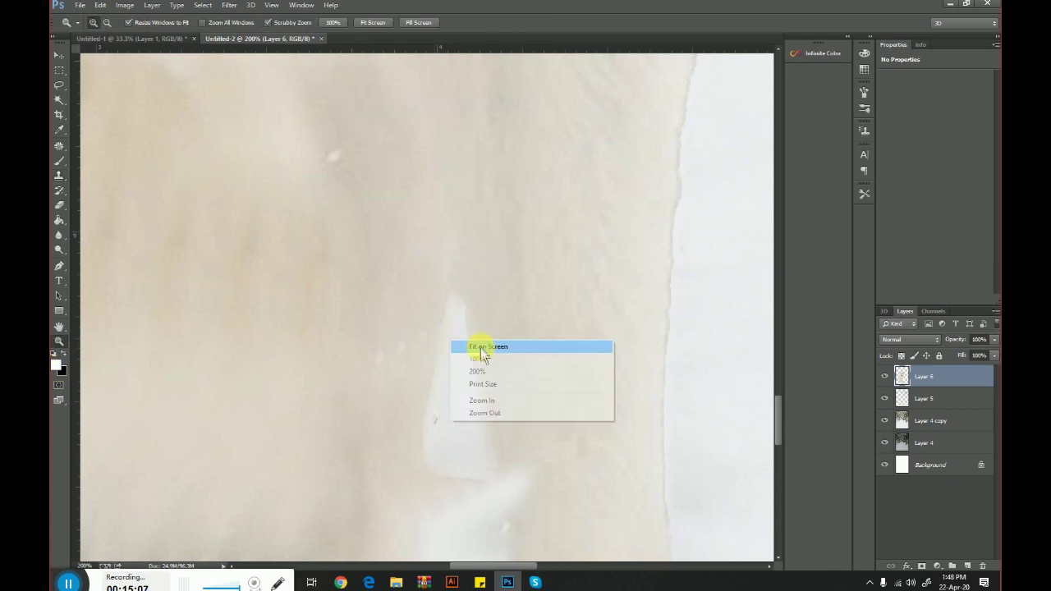
{"action": "left_click", "coordinate": [482, 346]}
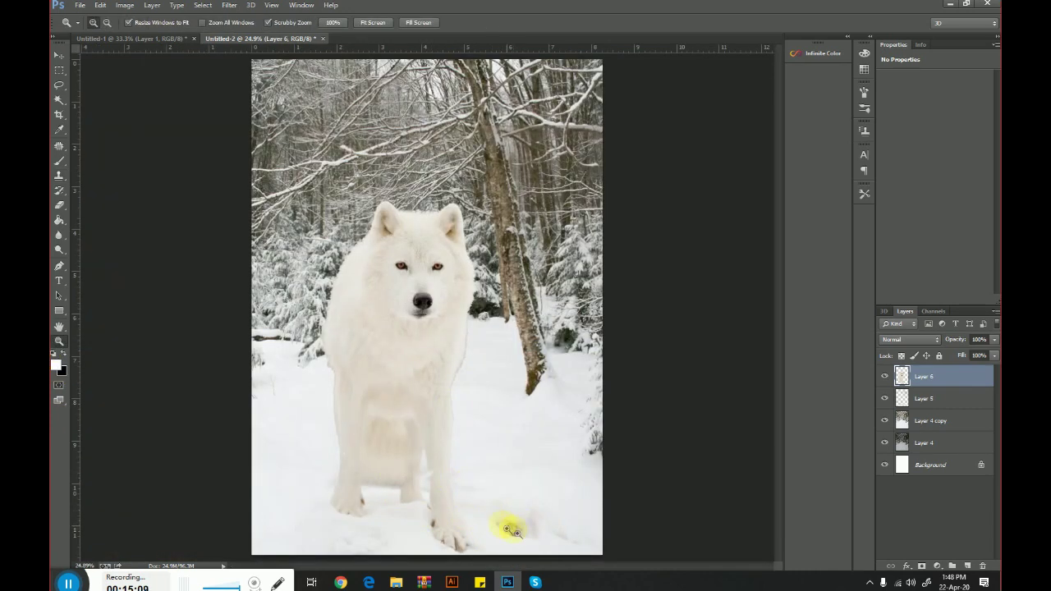
{"action": "mouse_move", "coordinate": [458, 354]}
{"action": "left_mouse_down"}
{"action": "mouse_move", "coordinate": [434, 412]}
{"action": "mouse_move", "coordinate": [466, 408]}
{"action": "left_mouse_up"}
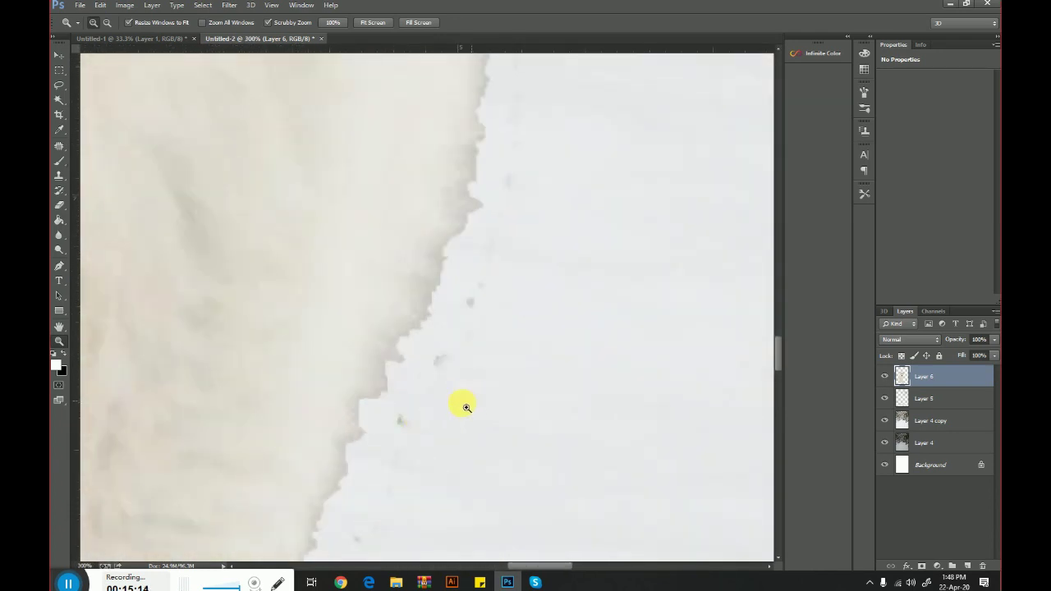
Select the Blur tool and set its strength to 100%
{"action": "left_click", "coordinate": [65, 248]}
{"action": "left_click", "coordinate": [60, 233]}
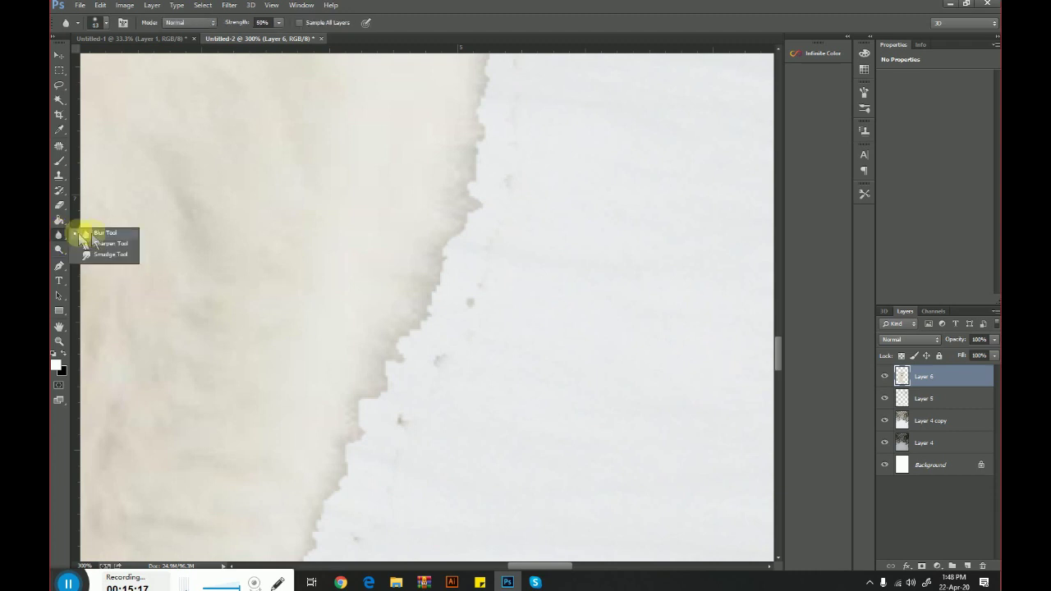
{"action": "left_click", "coordinate": [110, 233]}
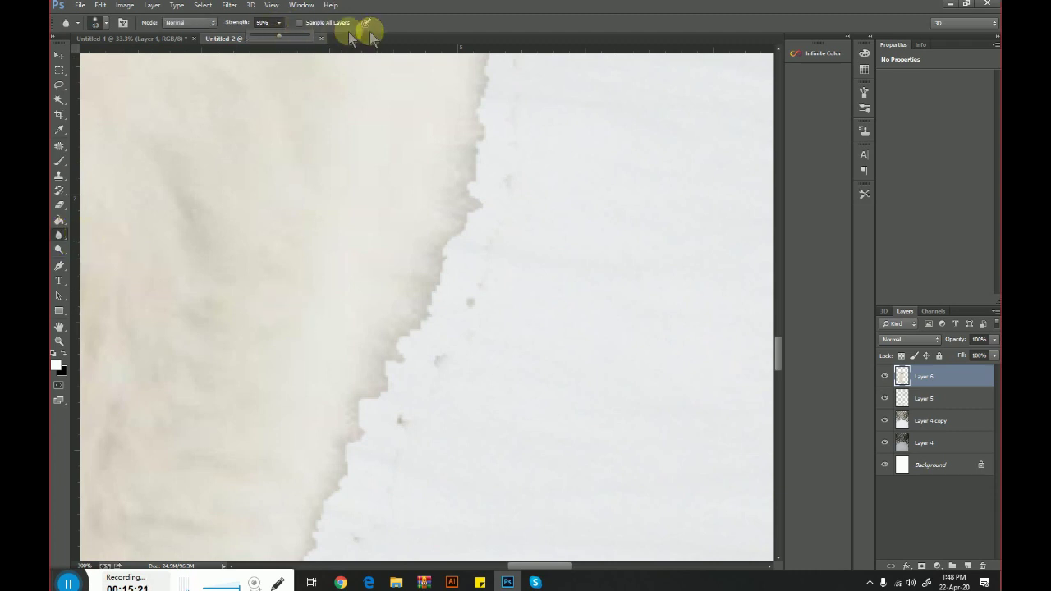
{"action": "left_click_drag", "start_coordinate": [279, 38], "coordinate": [464, 19]}
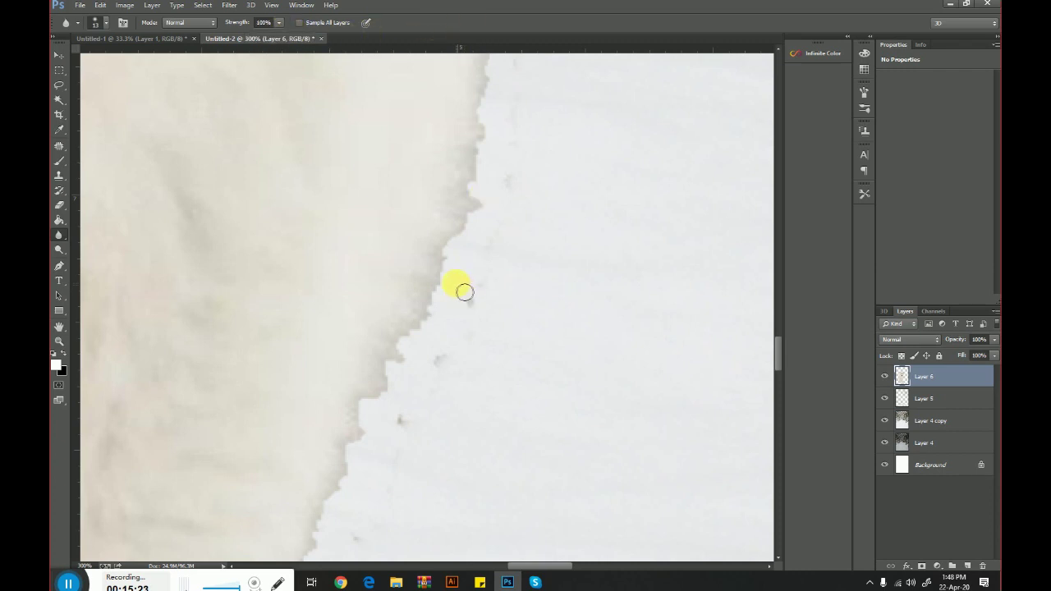
Blur the wolf's jagged fur edge around the eye, ear and tree branches
{"action": "mouse_move", "coordinate": [433, 295]}
{"action": "left_mouse_down"}
{"action": "mouse_move", "coordinate": [324, 497]}
{"action": "mouse_move", "coordinate": [427, 272]}
{"action": "mouse_move", "coordinate": [533, 188]}
{"action": "mouse_move", "coordinate": [485, 410]}
{"action": "left_mouse_up"}
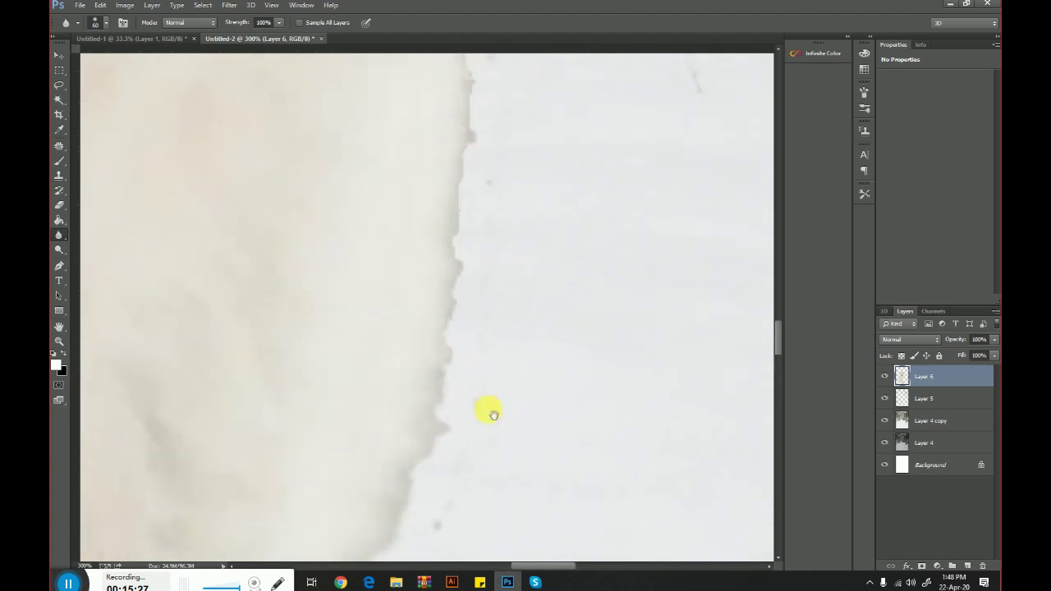
{"action": "mouse_move", "coordinate": [481, 274]}
{"action": "left_mouse_down"}
{"action": "mouse_move", "coordinate": [528, 435]}
{"action": "mouse_move", "coordinate": [439, 227]}
{"action": "mouse_move", "coordinate": [535, 424]}
{"action": "mouse_move", "coordinate": [439, 429]}
{"action": "left_mouse_up"}
{"action": "mouse_move", "coordinate": [524, 202]}
{"action": "left_mouse_down"}
{"action": "mouse_move", "coordinate": [520, 438]}
{"action": "mouse_move", "coordinate": [460, 230]}
{"action": "mouse_move", "coordinate": [501, 253]}
{"action": "mouse_move", "coordinate": [513, 546]}
{"action": "left_mouse_up"}
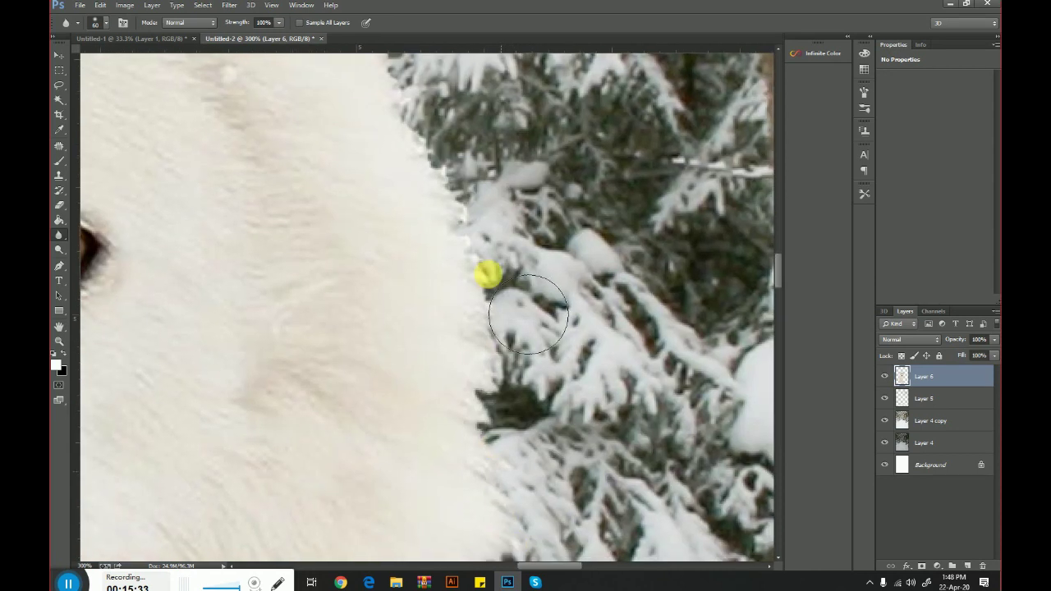
{"action": "left_click_drag", "start_coordinate": [488, 274], "coordinate": [615, 521]}
{"action": "left_click_drag", "start_coordinate": [578, 318], "coordinate": [545, 439]}
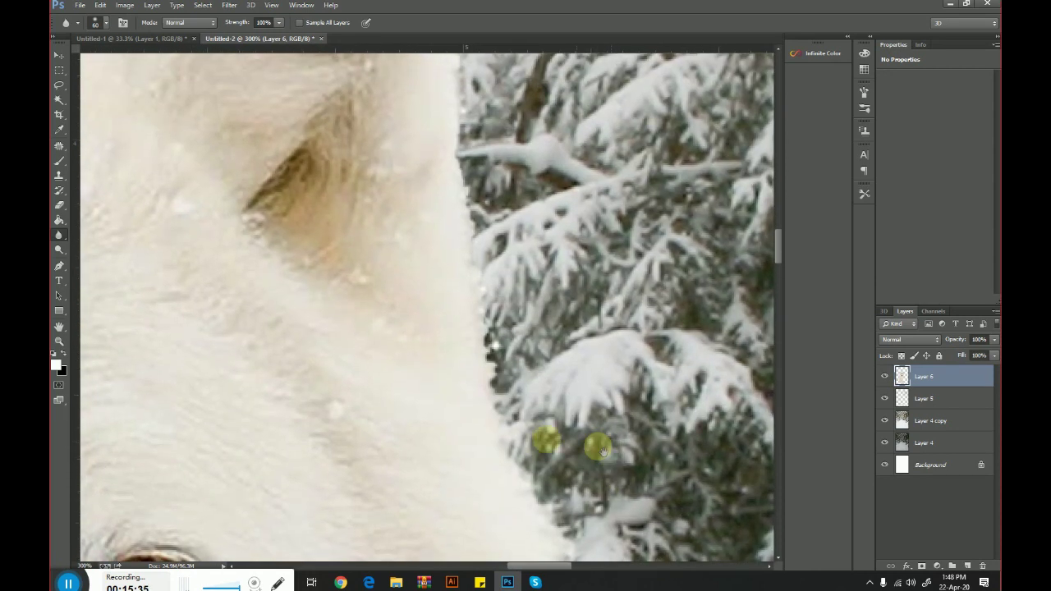
{"action": "left_click_drag", "start_coordinate": [469, 219], "coordinate": [603, 485]}
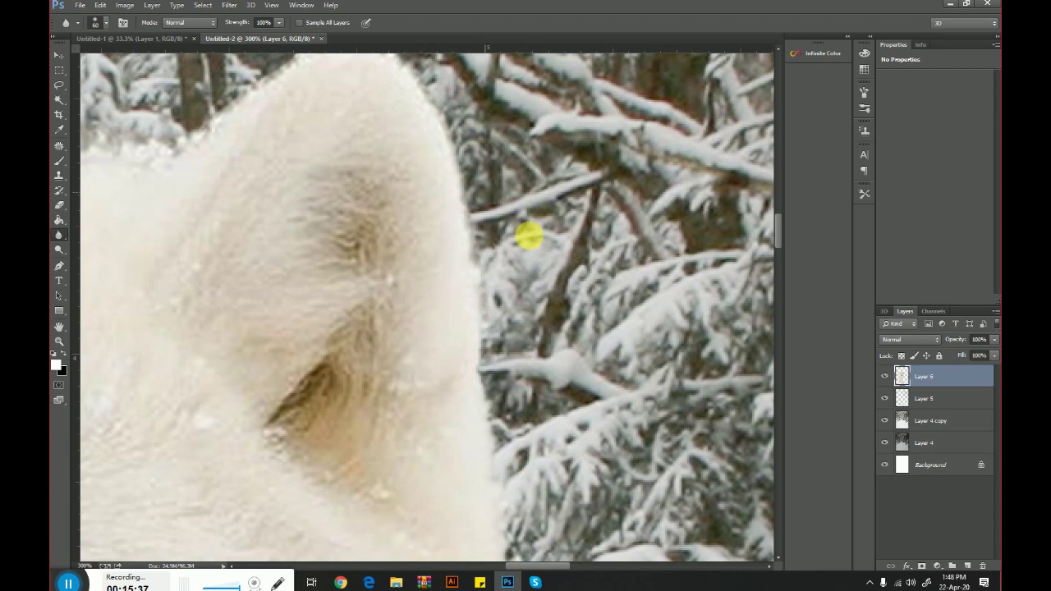
{"action": "left_click_drag", "start_coordinate": [528, 236], "coordinate": [580, 441]}
{"action": "mouse_move", "coordinate": [404, 211]}
{"action": "left_mouse_down"}
{"action": "mouse_move", "coordinate": [471, 371]}
{"action": "mouse_move", "coordinate": [578, 380]}
{"action": "left_mouse_up"}
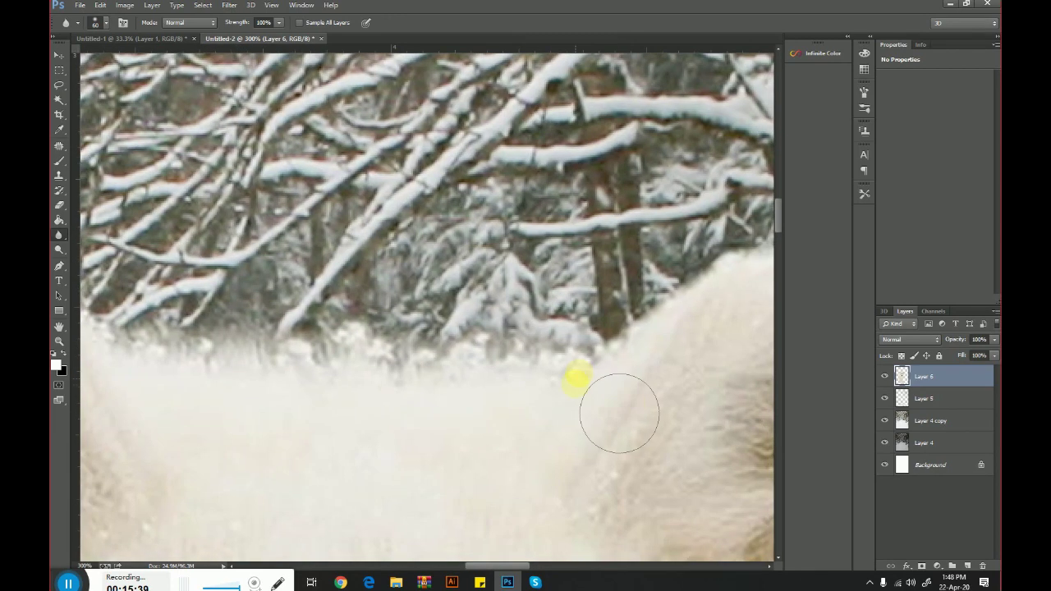
{"action": "left_click_drag", "start_coordinate": [161, 408], "coordinate": [657, 470]}
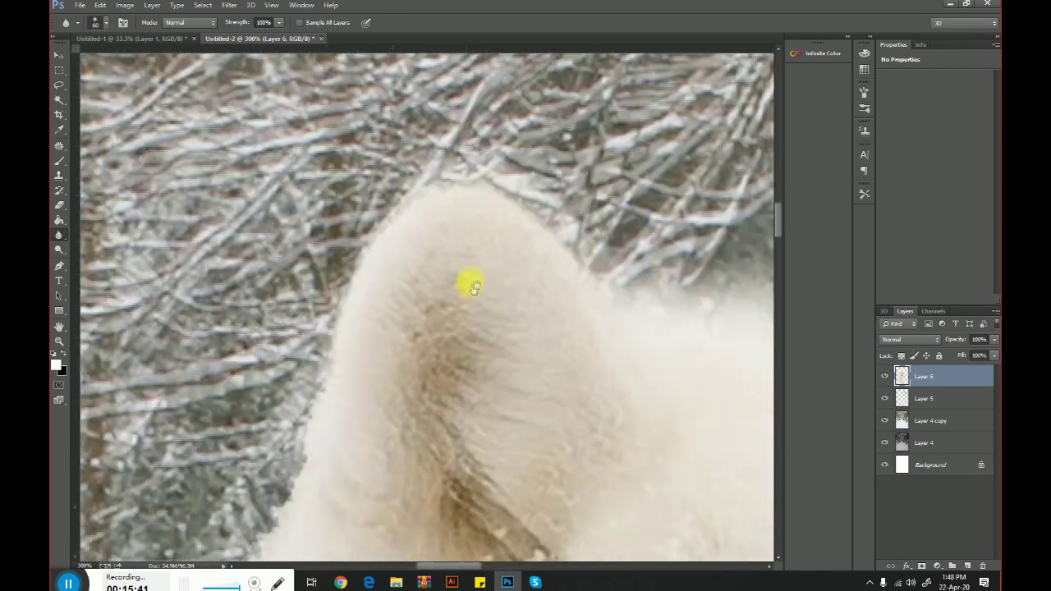
{"action": "left_click_drag", "start_coordinate": [510, 321], "coordinate": [427, 266]}
{"action": "left_click_drag", "start_coordinate": [392, 441], "coordinate": [473, 227]}
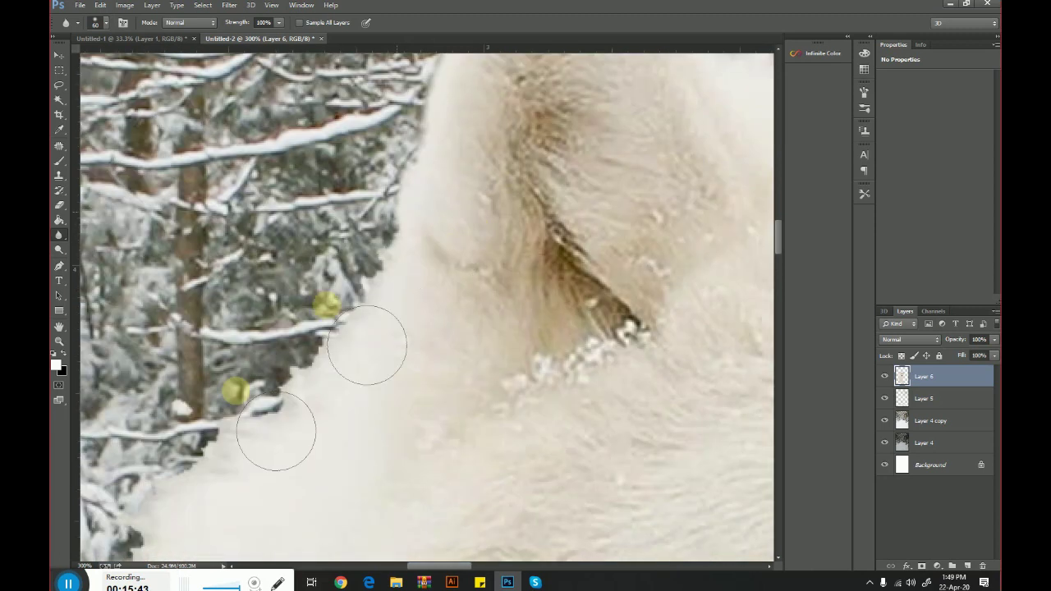
{"action": "left_click_drag", "start_coordinate": [238, 382], "coordinate": [394, 254]}
Continue blurring the fur outline along the snowy trees and down to the snow
{"action": "left_click_drag", "start_coordinate": [169, 410], "coordinate": [393, 253]}
{"action": "left_click_drag", "start_coordinate": [362, 389], "coordinate": [387, 228]}
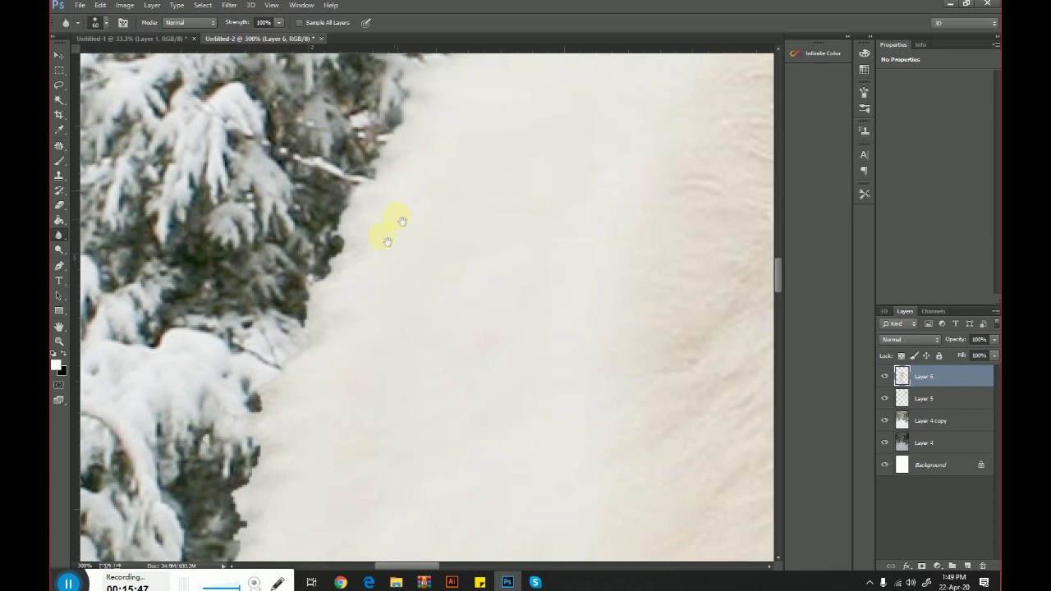
{"action": "mouse_move", "coordinate": [267, 433]}
{"action": "left_mouse_down"}
{"action": "mouse_move", "coordinate": [399, 254]}
{"action": "mouse_move", "coordinate": [410, 204]}
{"action": "mouse_move", "coordinate": [380, 87]}
{"action": "left_mouse_up"}
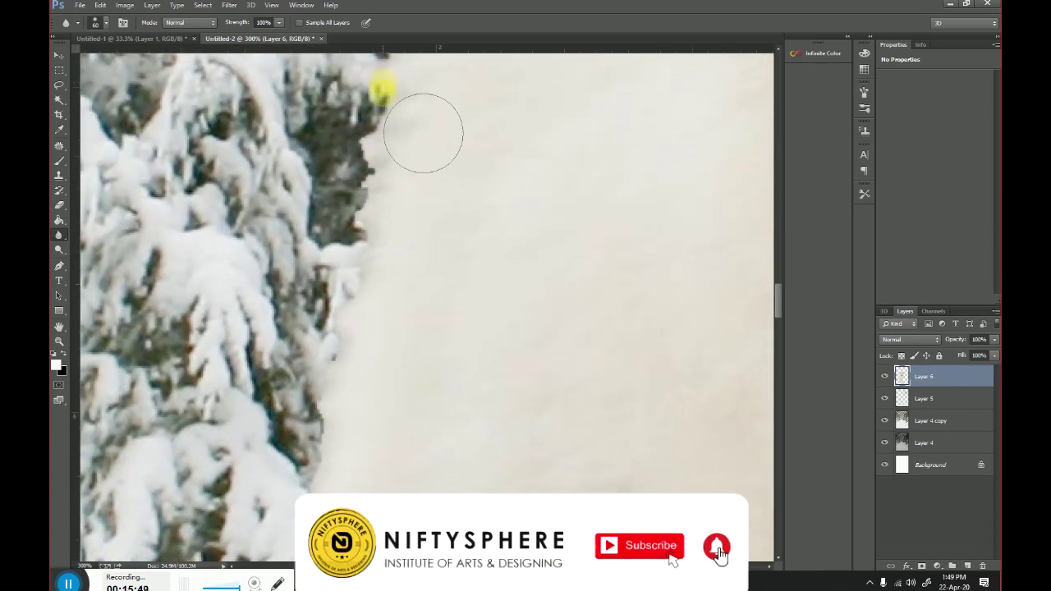
{"action": "left_click_drag", "start_coordinate": [422, 446], "coordinate": [415, 226]}
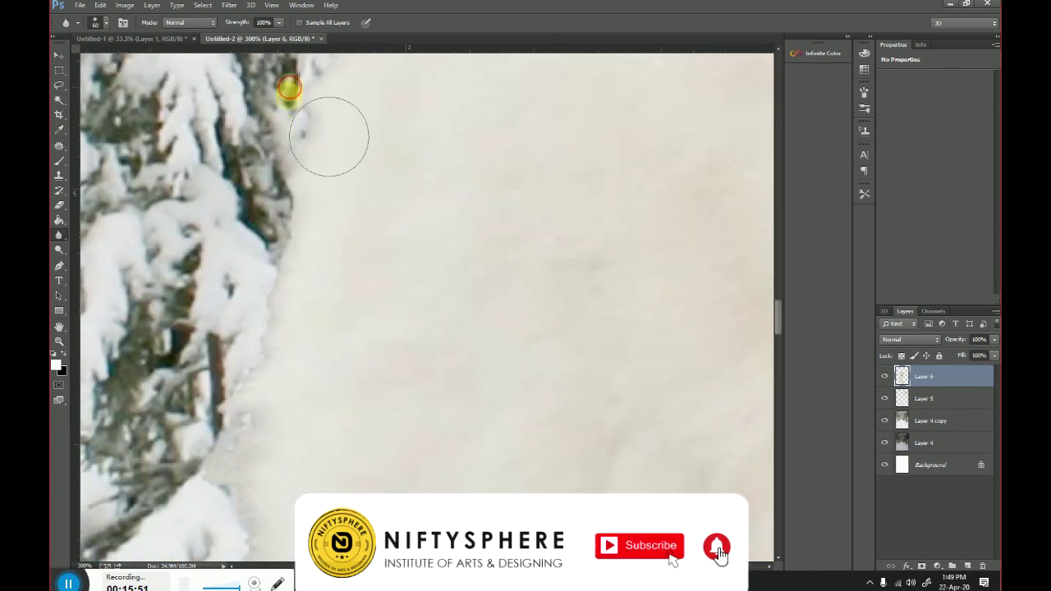
{"action": "left_click_drag", "start_coordinate": [197, 468], "coordinate": [304, 272]}
{"action": "mouse_move", "coordinate": [216, 490]}
{"action": "left_mouse_down"}
{"action": "mouse_move", "coordinate": [331, 285]}
{"action": "mouse_move", "coordinate": [195, 188]}
{"action": "left_mouse_up"}
{"action": "left_click_drag", "start_coordinate": [275, 411], "coordinate": [328, 323]}
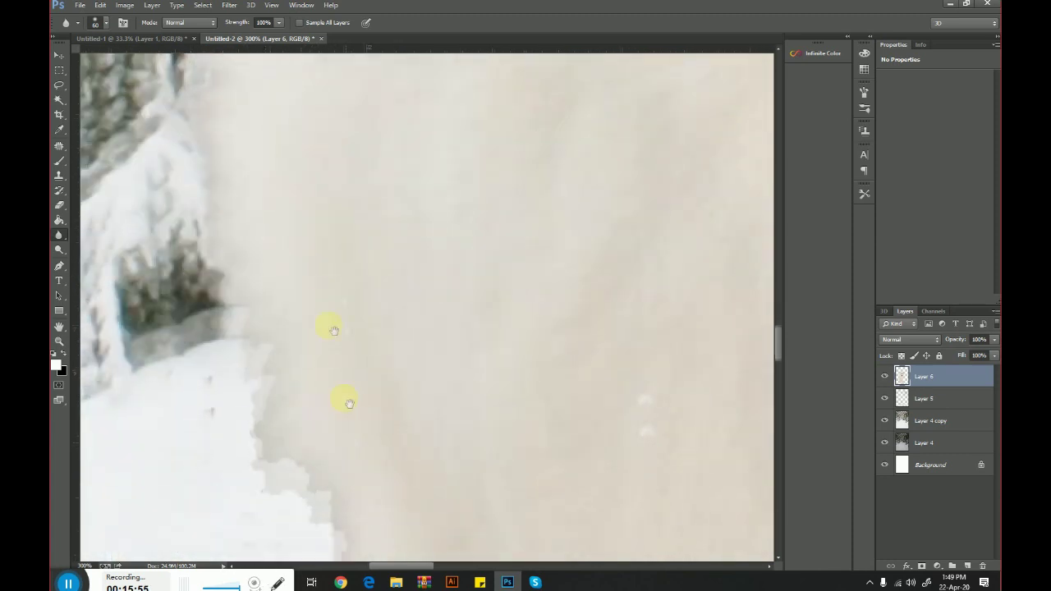
{"action": "left_click_drag", "start_coordinate": [345, 400], "coordinate": [235, 253]}
{"action": "left_click_drag", "start_coordinate": [317, 417], "coordinate": [332, 195]}
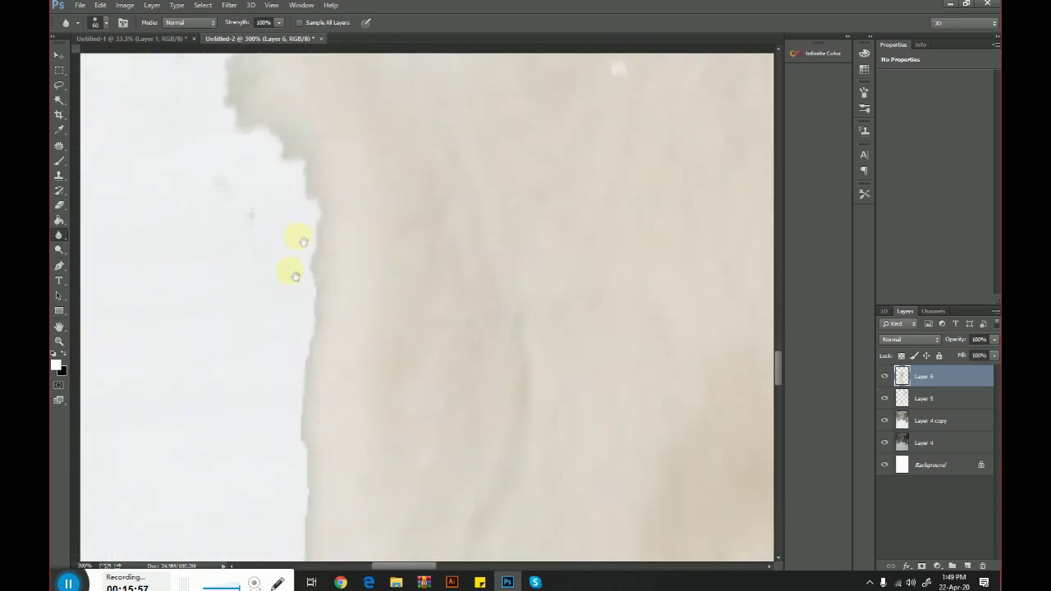
{"action": "left_click_drag", "start_coordinate": [367, 562], "coordinate": [426, 236]}
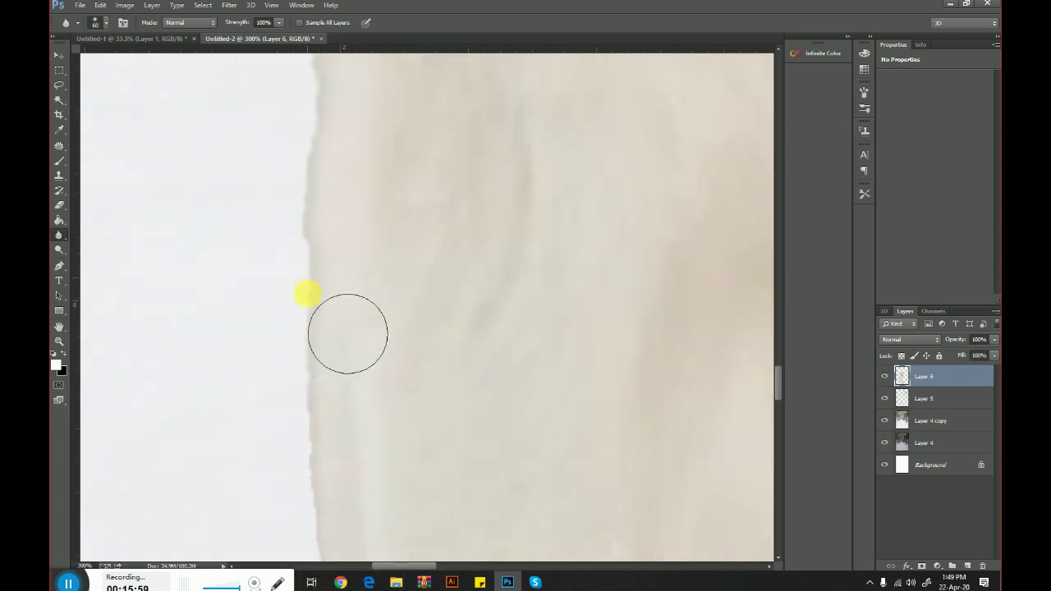
{"action": "left_click_drag", "start_coordinate": [446, 369], "coordinate": [429, 176]}
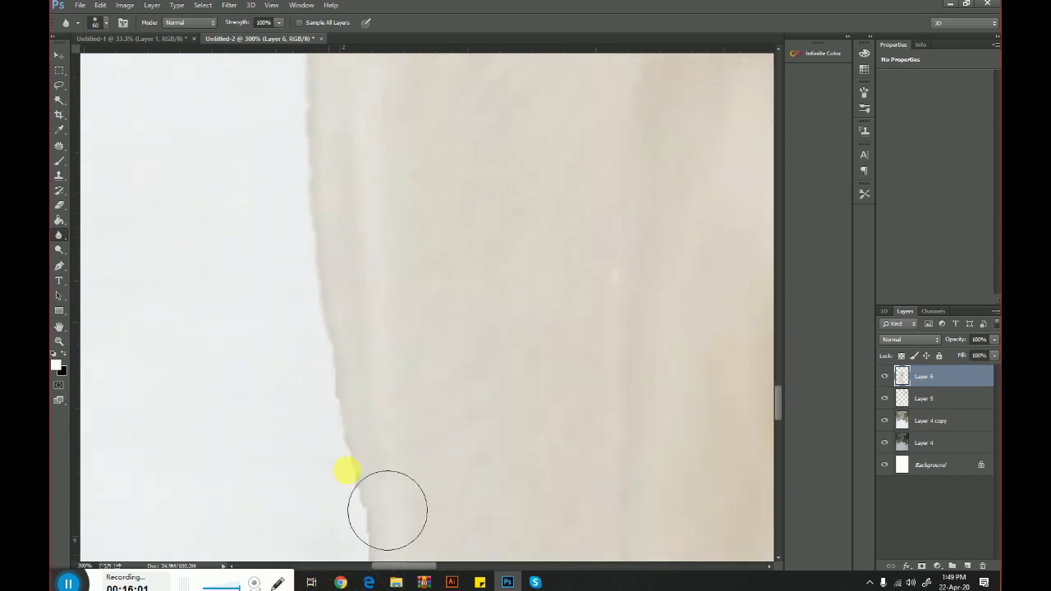
{"action": "left_click_drag", "start_coordinate": [347, 470], "coordinate": [364, 237]}
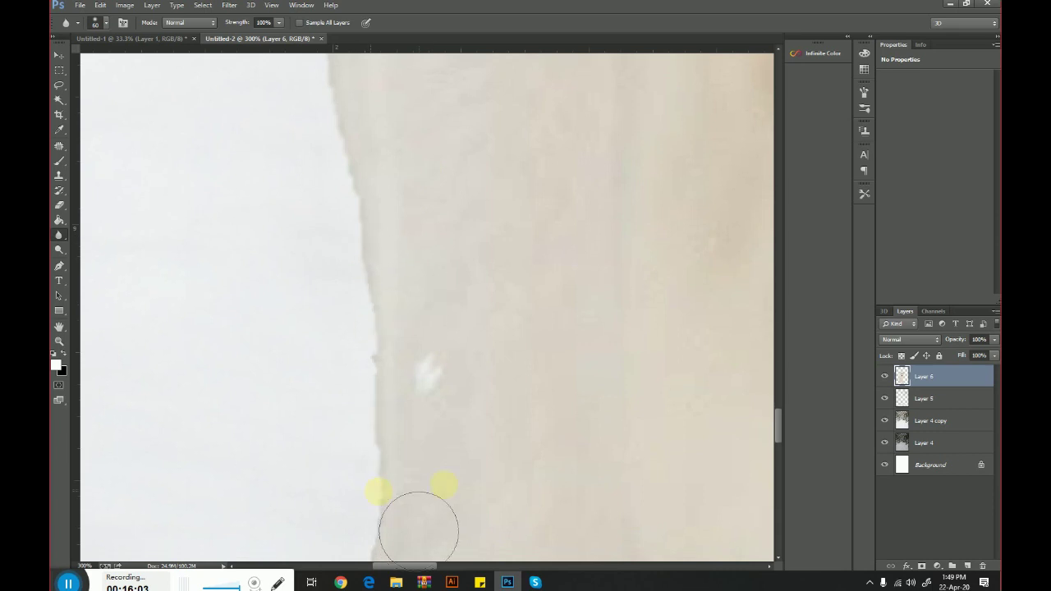
{"action": "left_click_drag", "start_coordinate": [418, 530], "coordinate": [472, 206]}
{"action": "left_click_drag", "start_coordinate": [430, 430], "coordinate": [484, 223]}
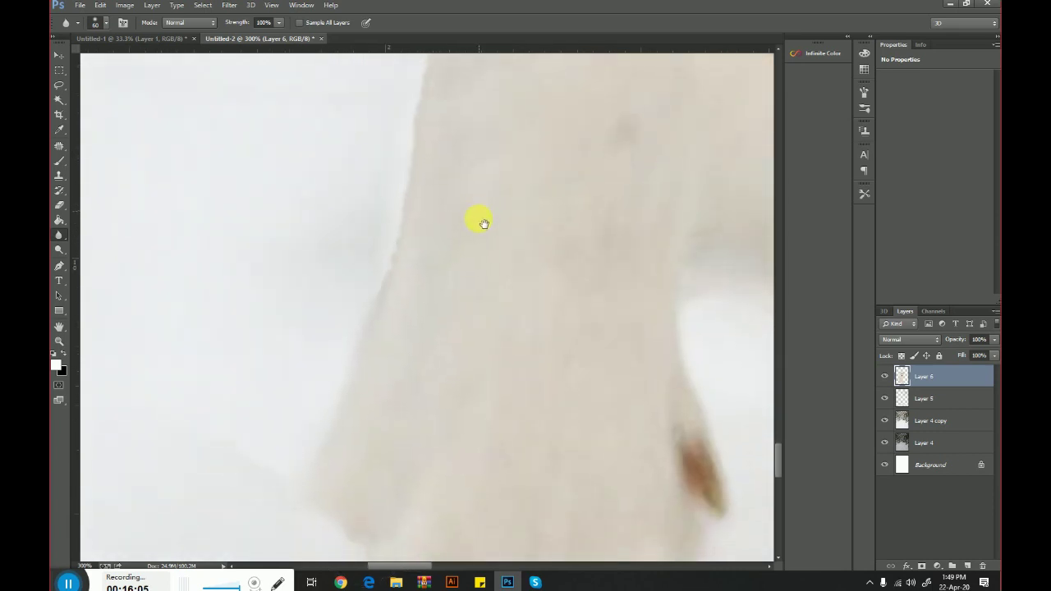
{"action": "left_click_drag", "start_coordinate": [413, 326], "coordinate": [170, 435]}
Marquee Layer 4 copy's forest down to the snow line and copy it to new Layer 7
{"action": "left_click", "coordinate": [58, 341]}
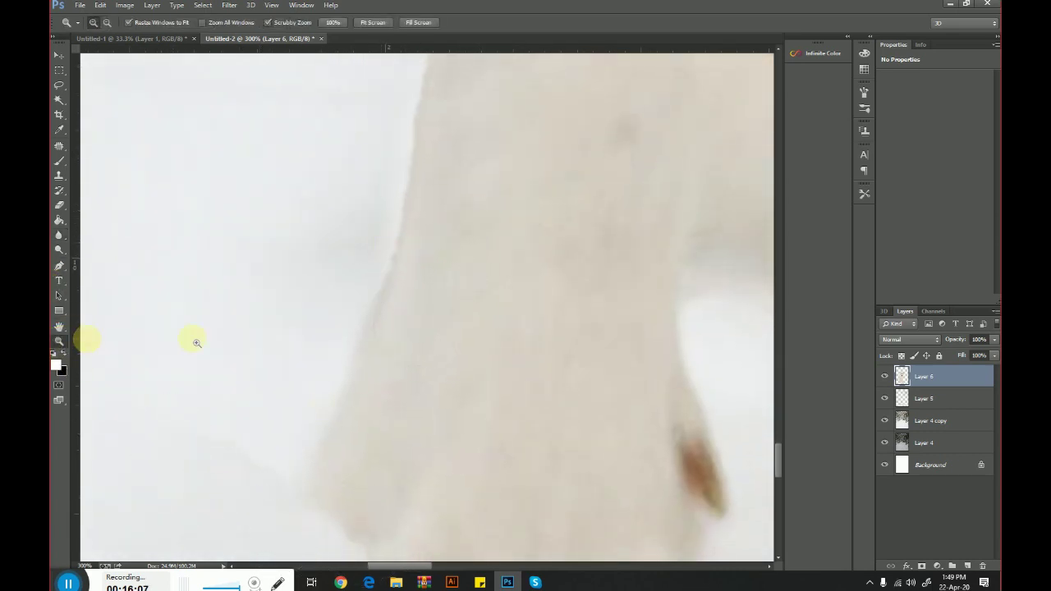
{"action": "right_click", "coordinate": [386, 329]}
{"action": "left_click", "coordinate": [396, 334]}
{"action": "right_click", "coordinate": [350, 360]}
{"action": "left_click", "coordinate": [385, 433]}
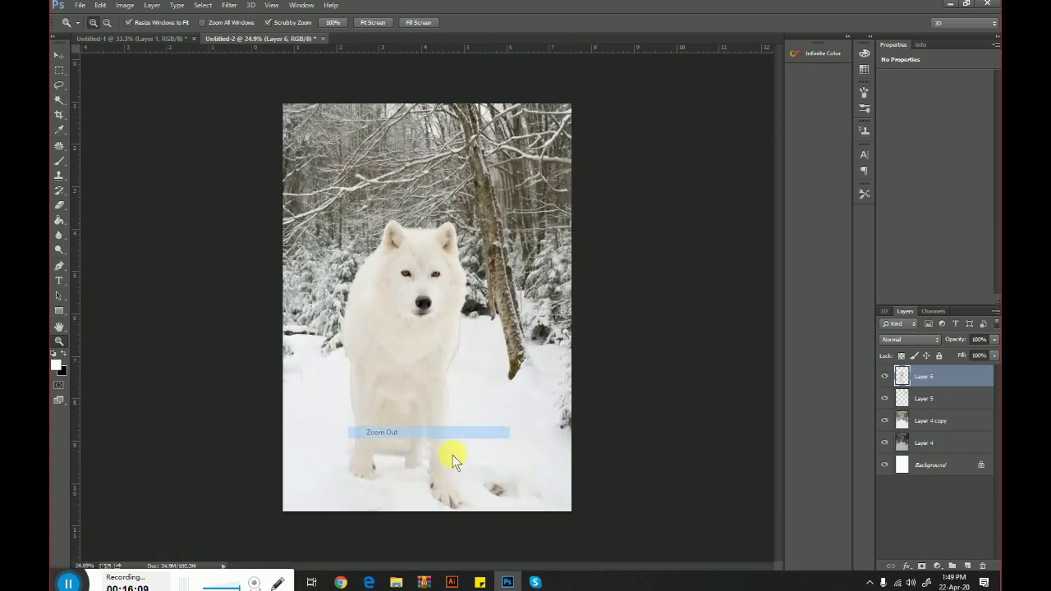
{"action": "left_click", "coordinate": [482, 361]}
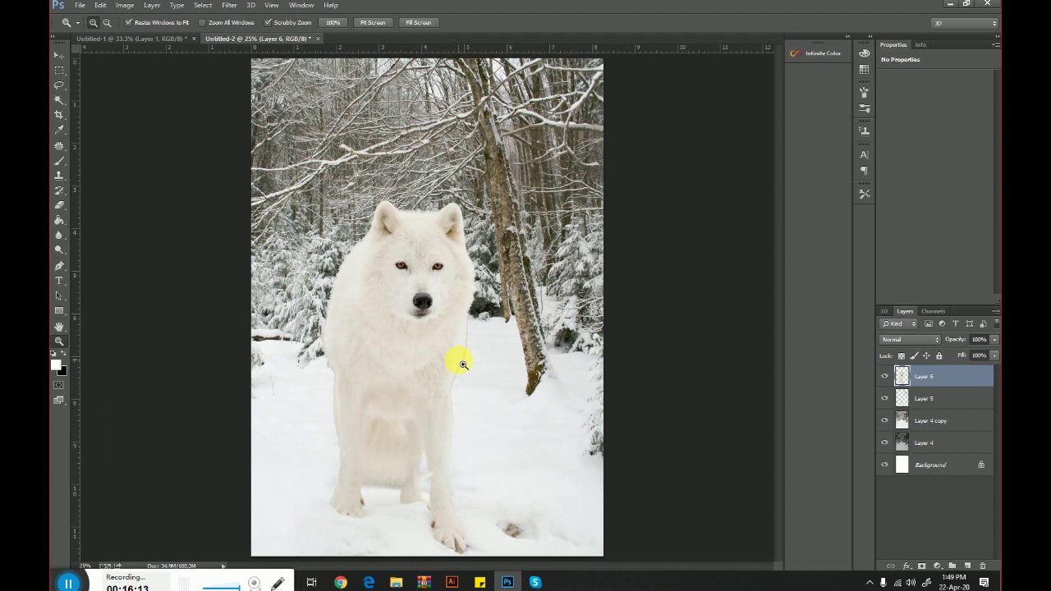
{"action": "left_click", "coordinate": [58, 54]}
{"action": "left_click", "coordinate": [517, 99]}
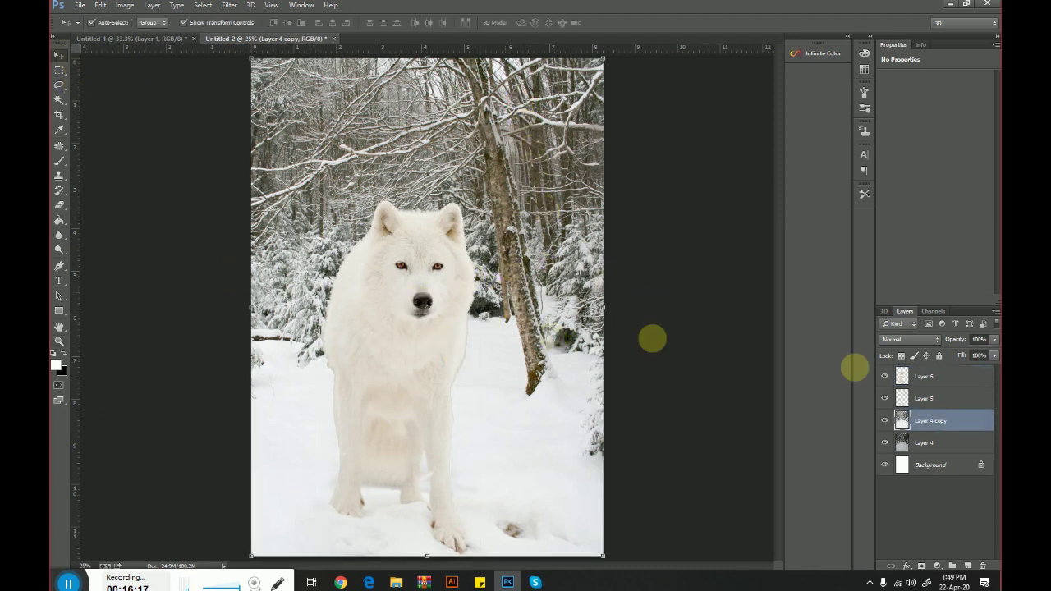
{"action": "left_click_drag", "start_coordinate": [247, 52], "coordinate": [612, 380]}
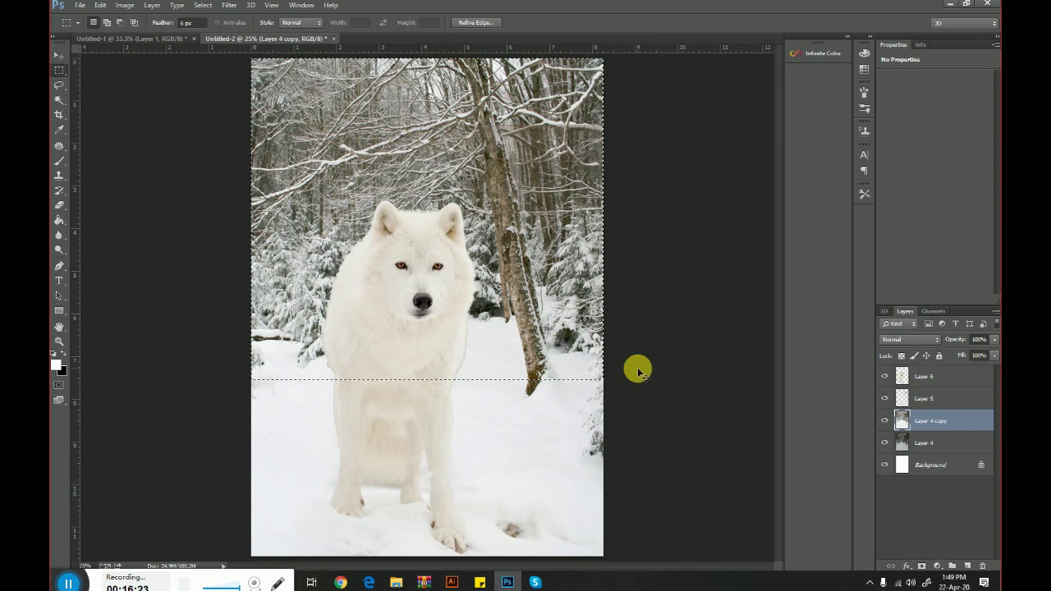
{"action": "key", "text": "ctrl+j"}
{"action": "left_click", "coordinate": [57, 56]}
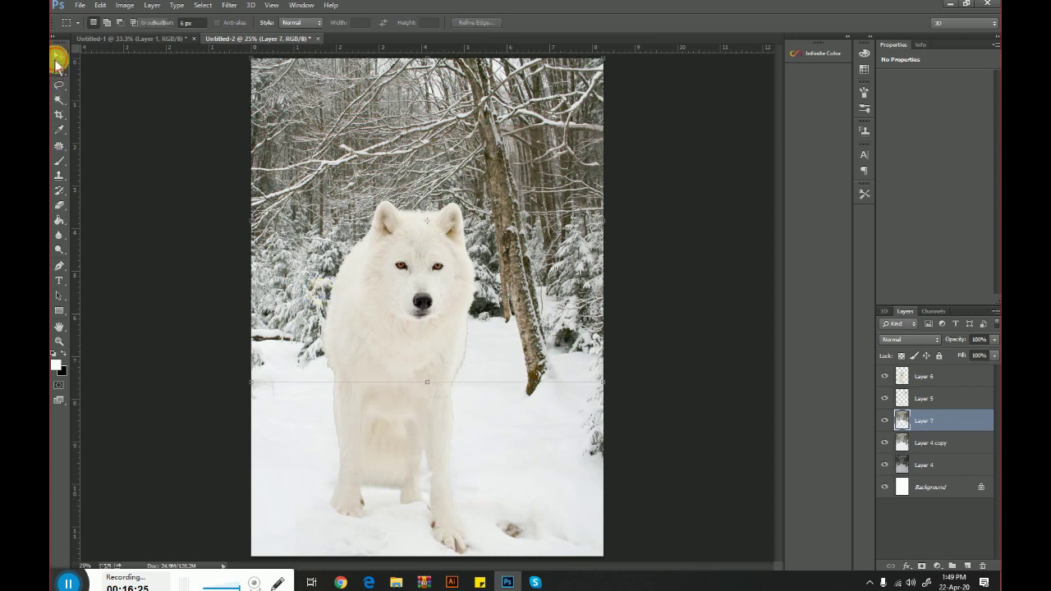
{"action": "left_click", "coordinate": [965, 423], "text": "ctrl"}
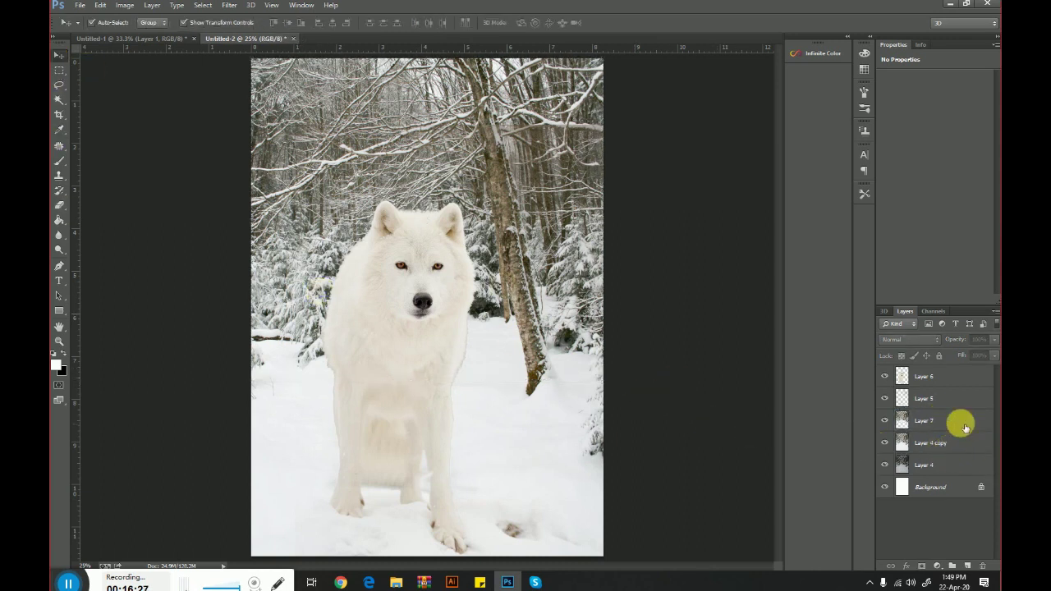
Apply a light Gaussian Blur of about 1.6 px radius to Layer 7's forest copy
{"action": "left_click", "coordinate": [229, 5]}
{"action": "mouse_move", "coordinate": [246, 130]}
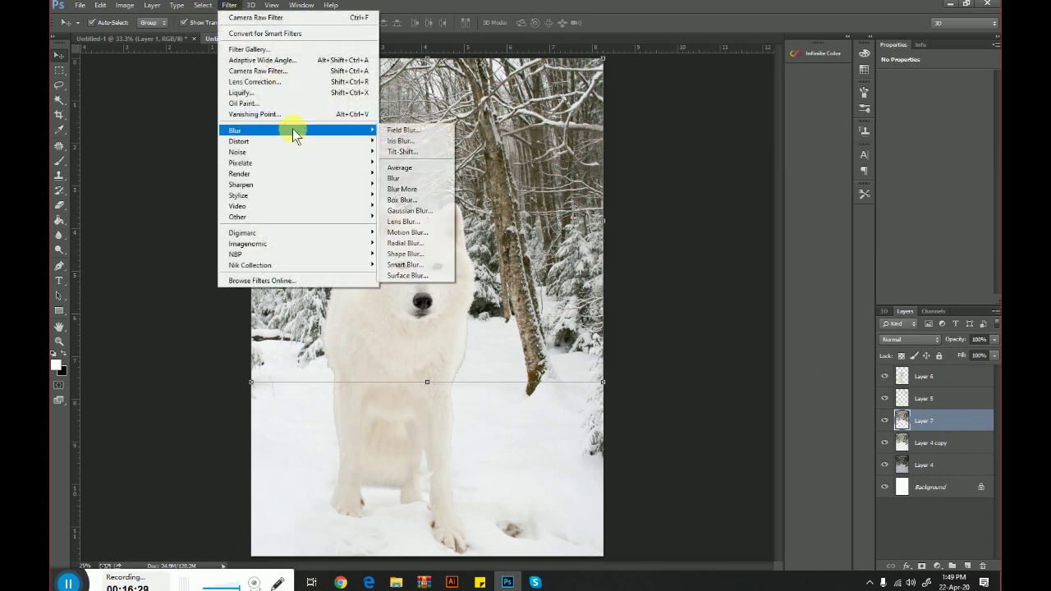
{"action": "left_click", "coordinate": [409, 210]}
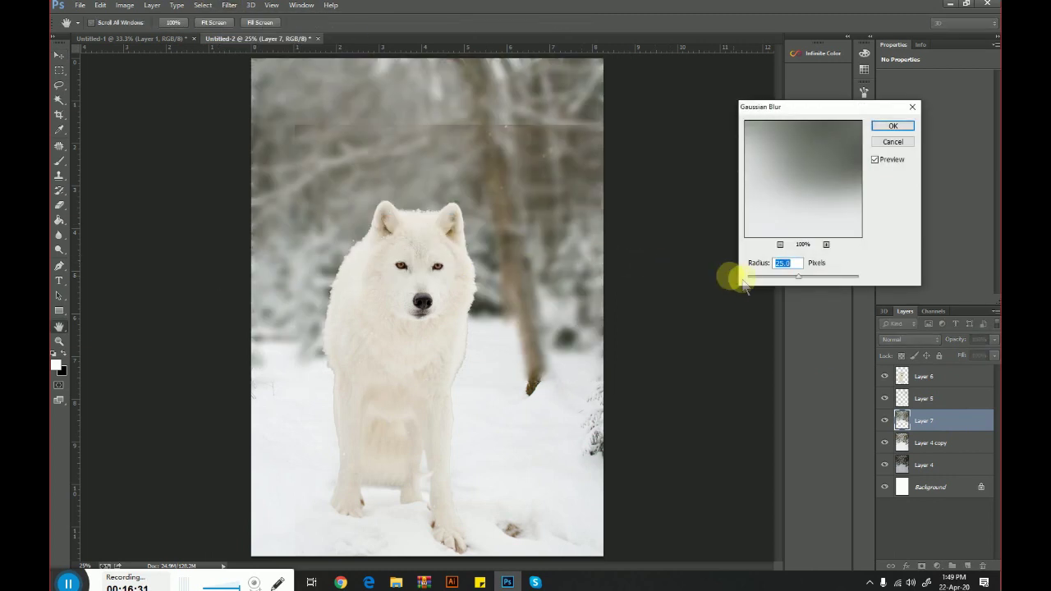
{"action": "left_click", "coordinate": [775, 277]}
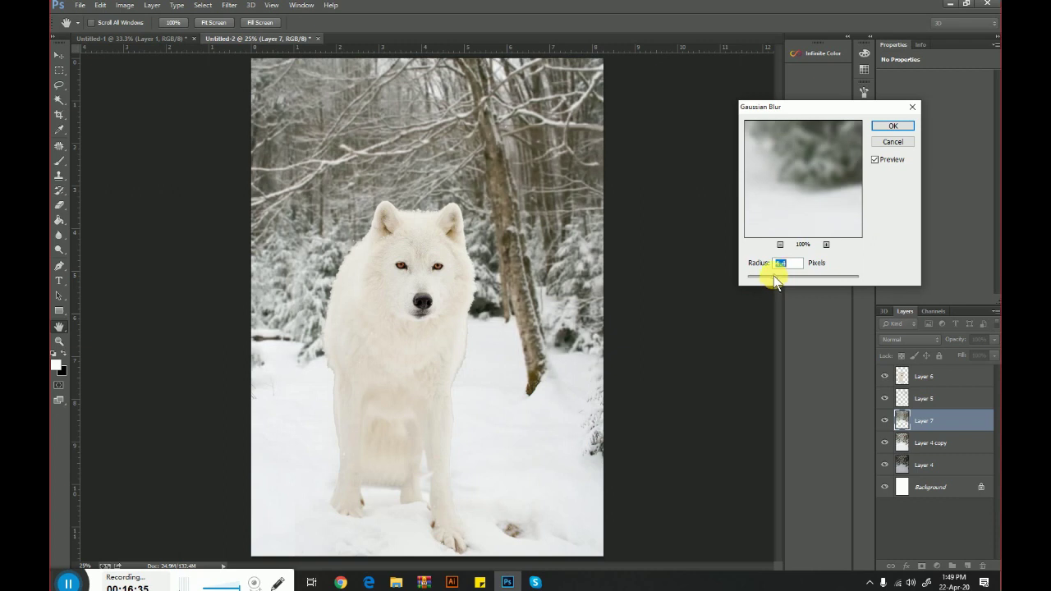
{"action": "left_click_drag", "start_coordinate": [754, 277], "coordinate": [751, 276]}
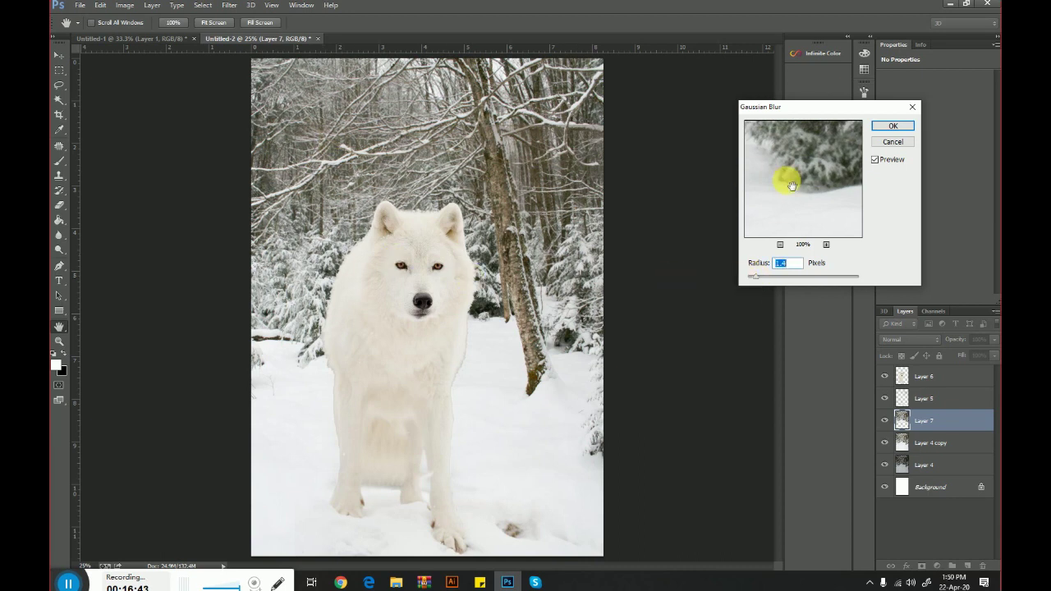
{"action": "left_click_drag", "start_coordinate": [789, 280], "coordinate": [809, 277]}
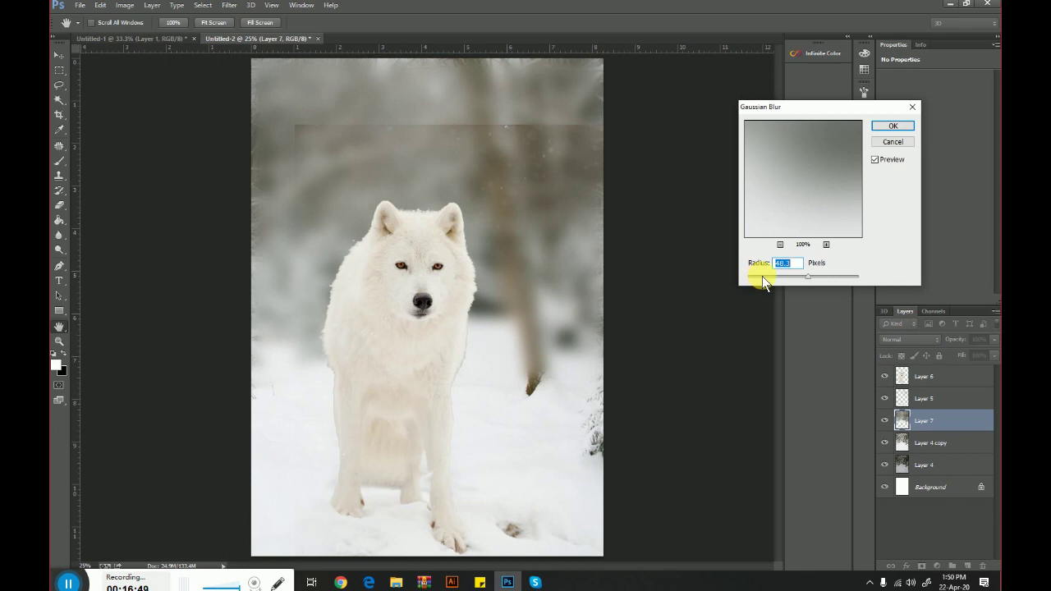
{"action": "key", "text": "ctrl+z"}
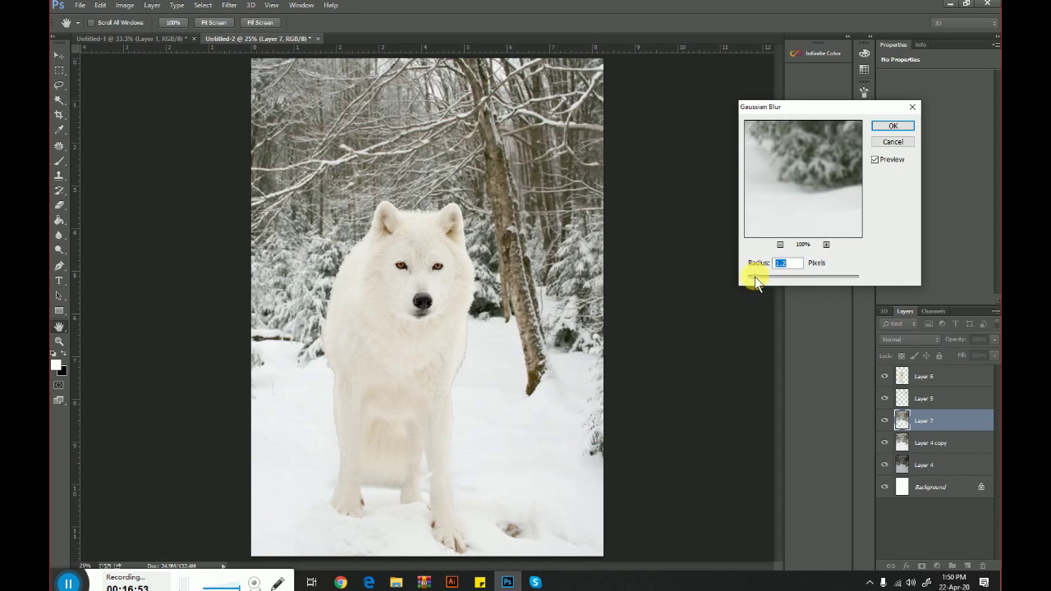
{"action": "left_click", "coordinate": [892, 126]}
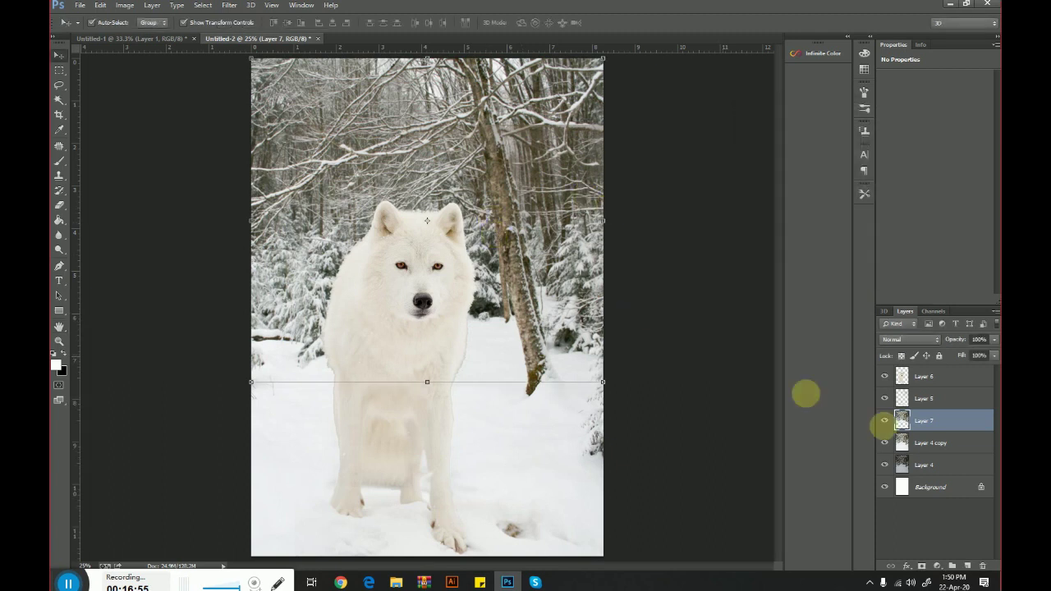
Toggle Layer 6's visibility to check the layers below, then select Layer 5 and the Eraser
{"action": "left_click", "coordinate": [912, 376]}
{"action": "left_click", "coordinate": [885, 377]}
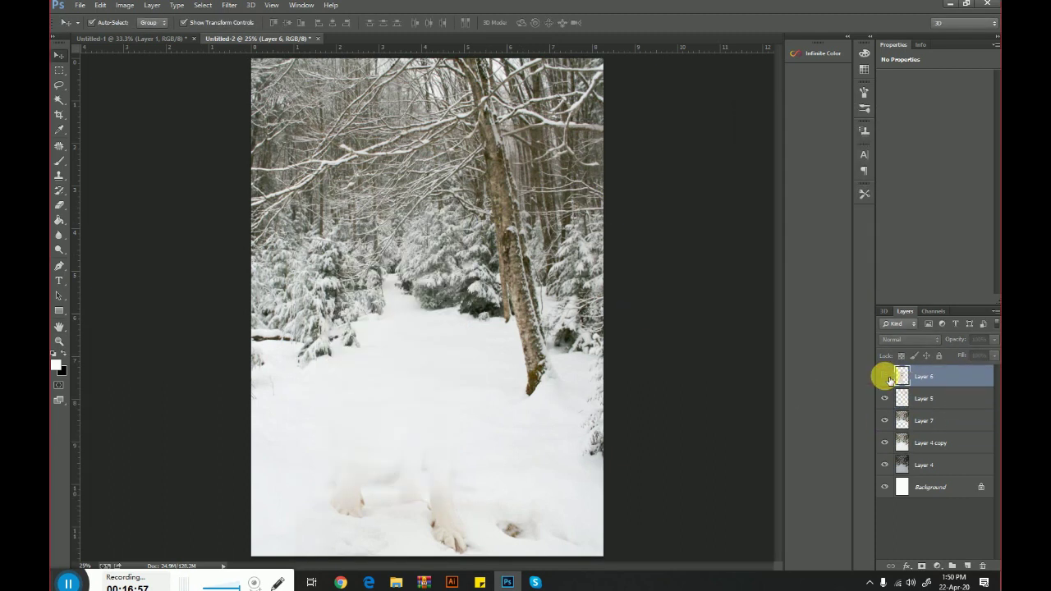
{"action": "left_click", "coordinate": [895, 399]}
{"action": "left_click", "coordinate": [884, 399]}
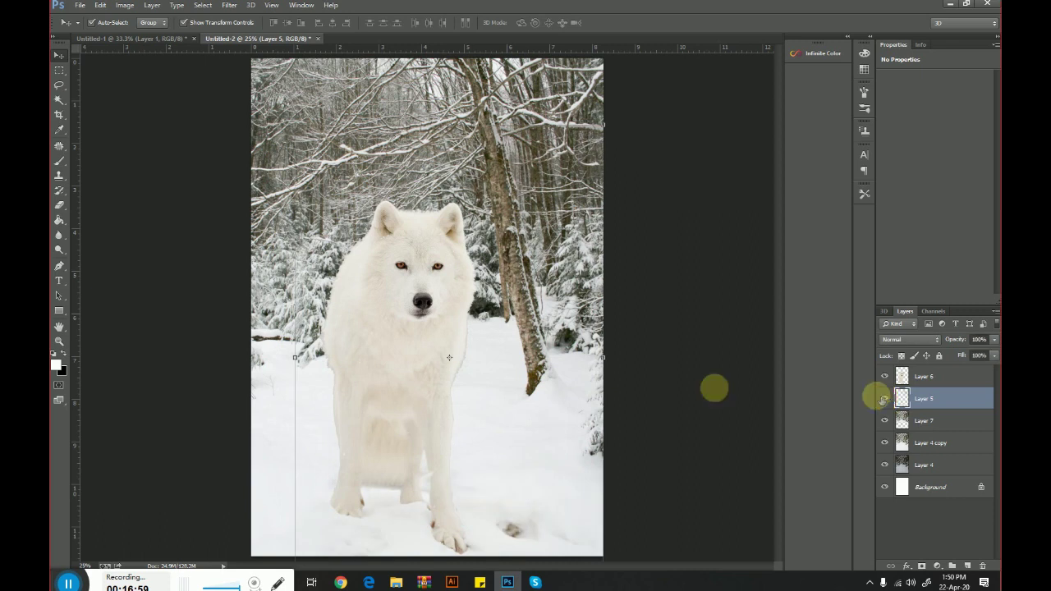
{"action": "left_click", "coordinate": [59, 205]}
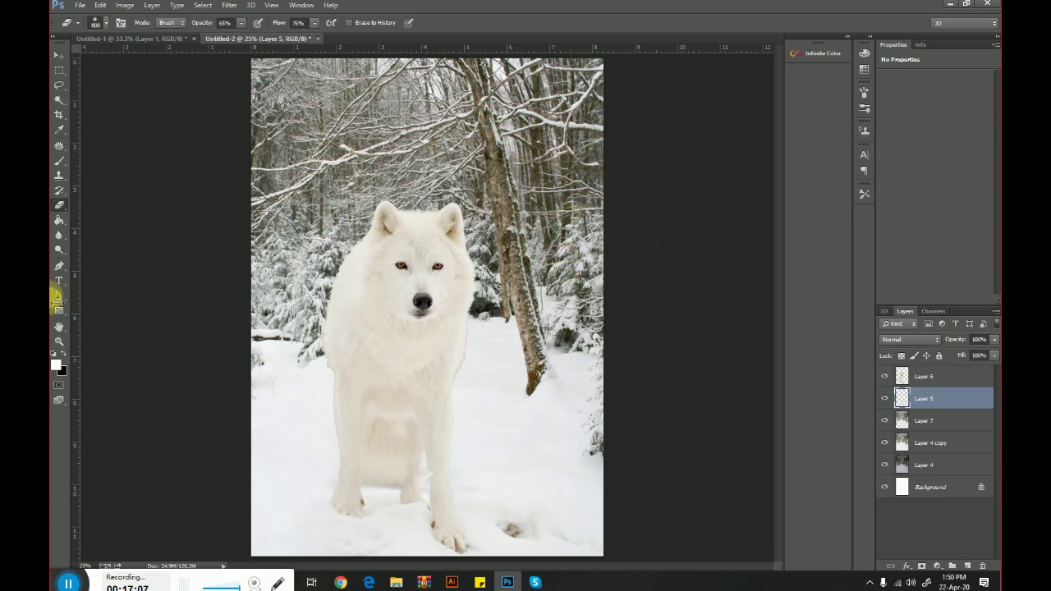
Make Layer 7 active and enlarge the view of the wolf composite
{"action": "left_click", "coordinate": [58, 343]}
{"action": "right_click", "coordinate": [504, 312]}
{"action": "left_click", "coordinate": [552, 383]}
{"action": "right_click", "coordinate": [490, 332]}
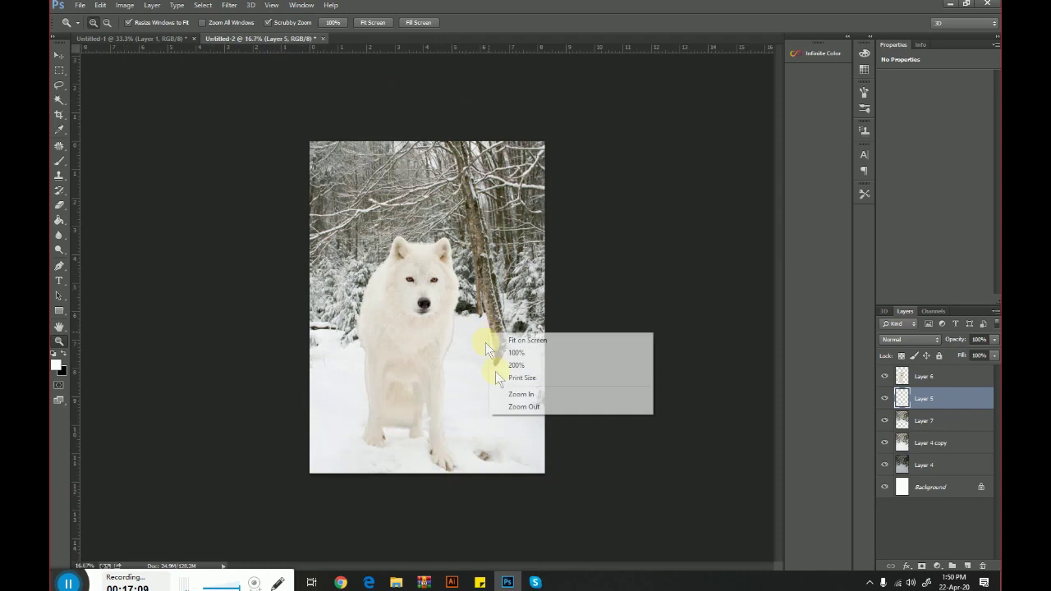
{"action": "left_click", "coordinate": [534, 408]}
{"action": "left_click", "coordinate": [476, 368]}
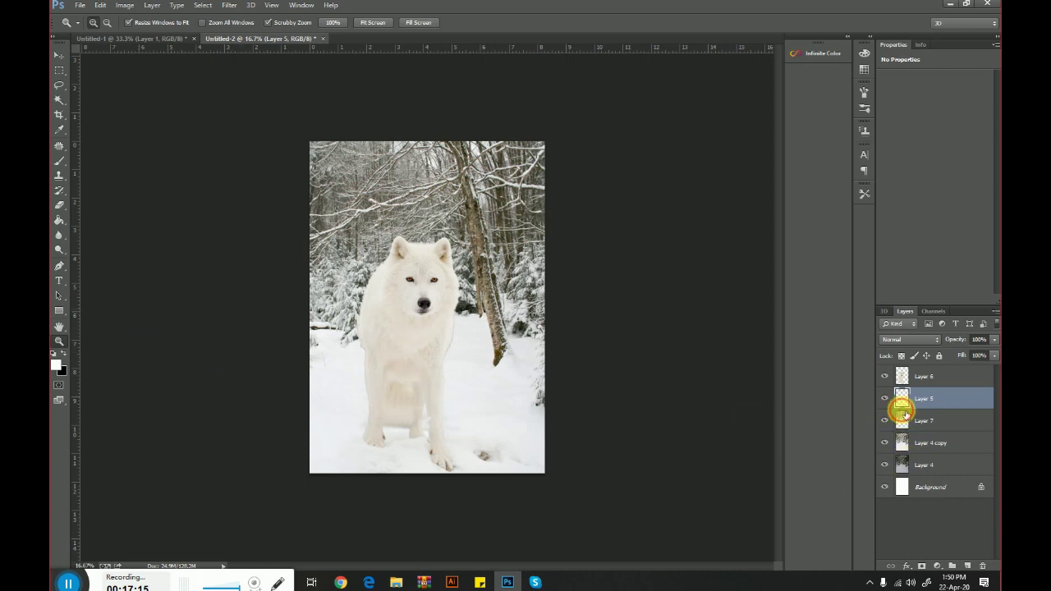
{"action": "left_click", "coordinate": [895, 421]}
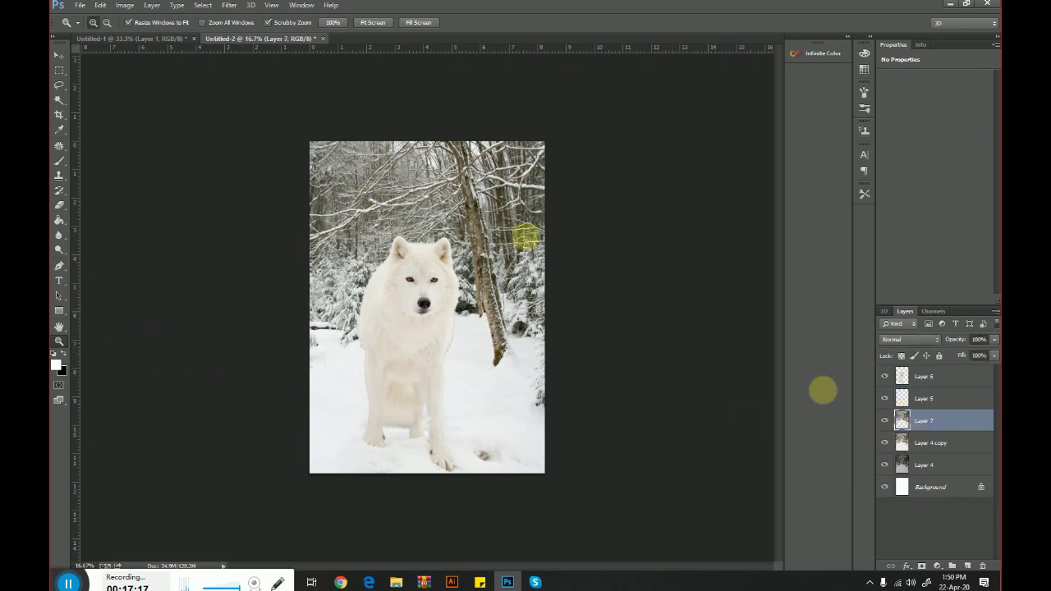
{"action": "left_click", "coordinate": [469, 165]}
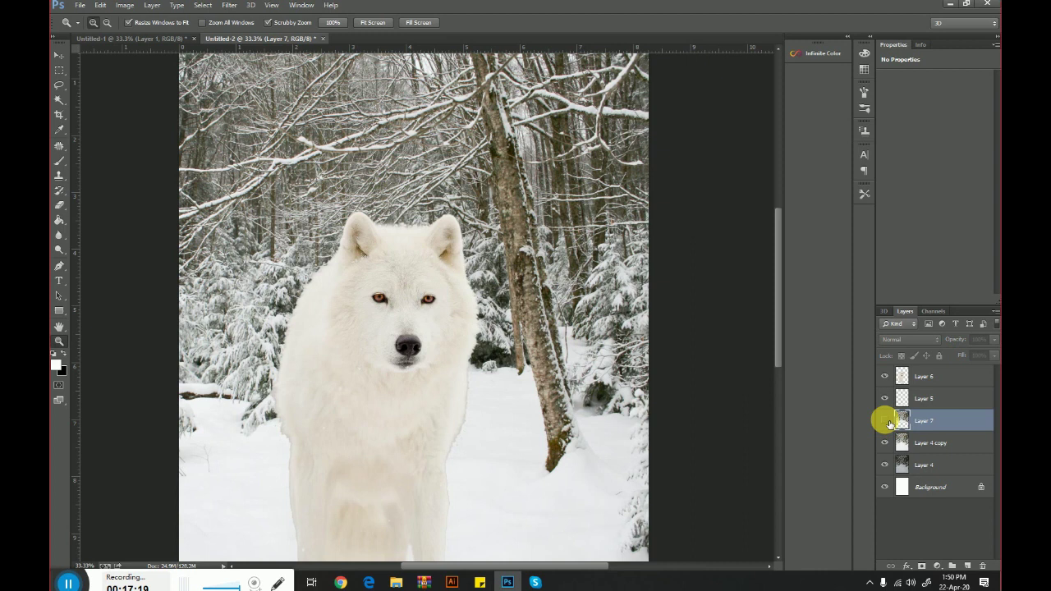
Apply a Gaussian Blur to the Layer 7 forest
{"action": "scroll", "coordinate": [523, 187], "scroll_direction": "up", "scroll_amount": 1}
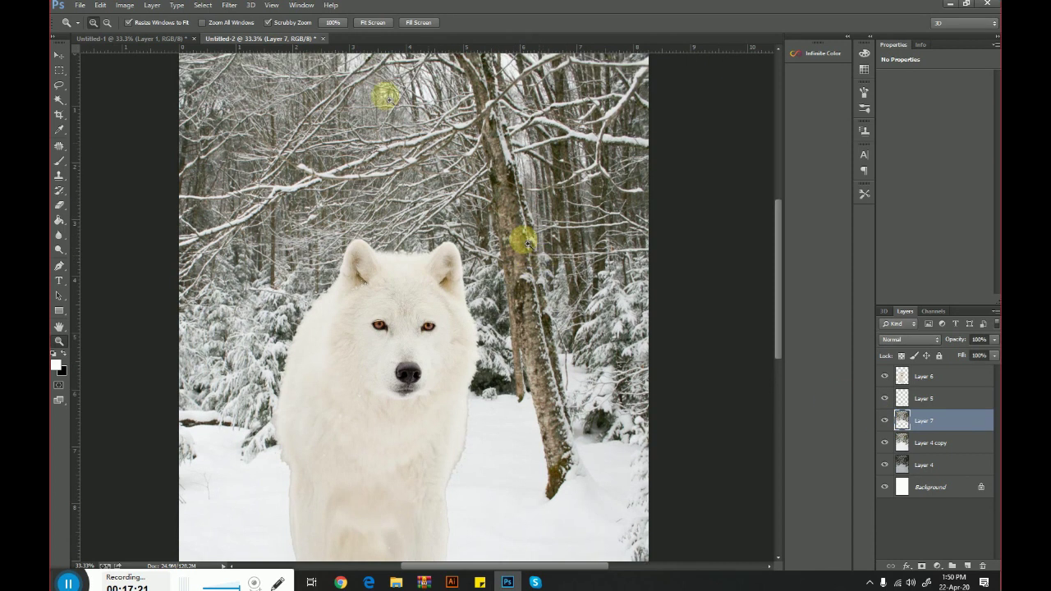
{"action": "left_click", "coordinate": [230, 5]}
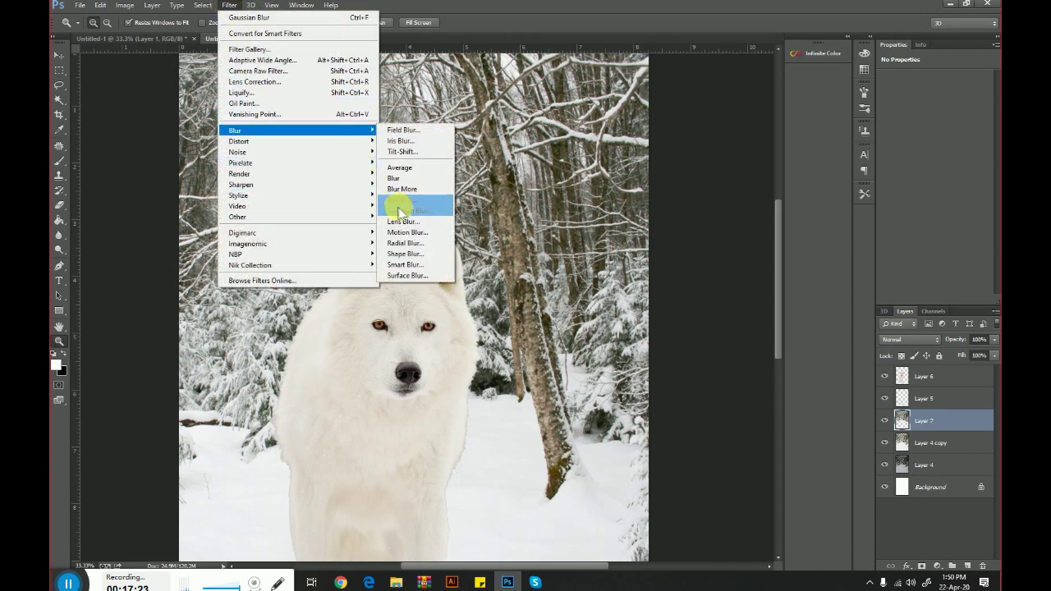
{"action": "left_click", "coordinate": [396, 205]}
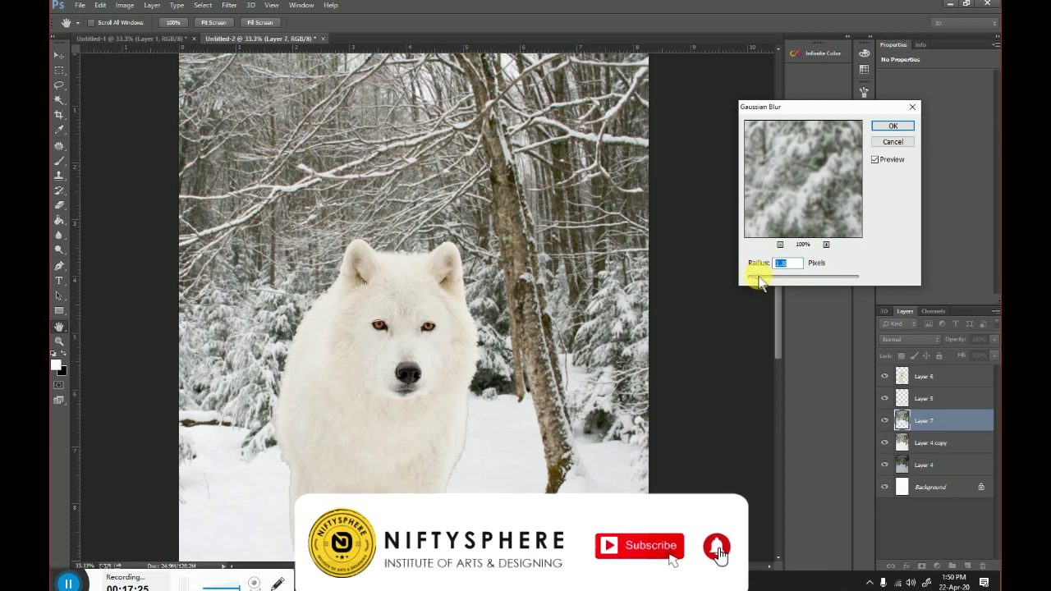
{"action": "left_click", "coordinate": [893, 125]}
Merge Layer 4 copy into Layer 7 and toggle its visibility to compare
{"action": "key", "text": "z"}
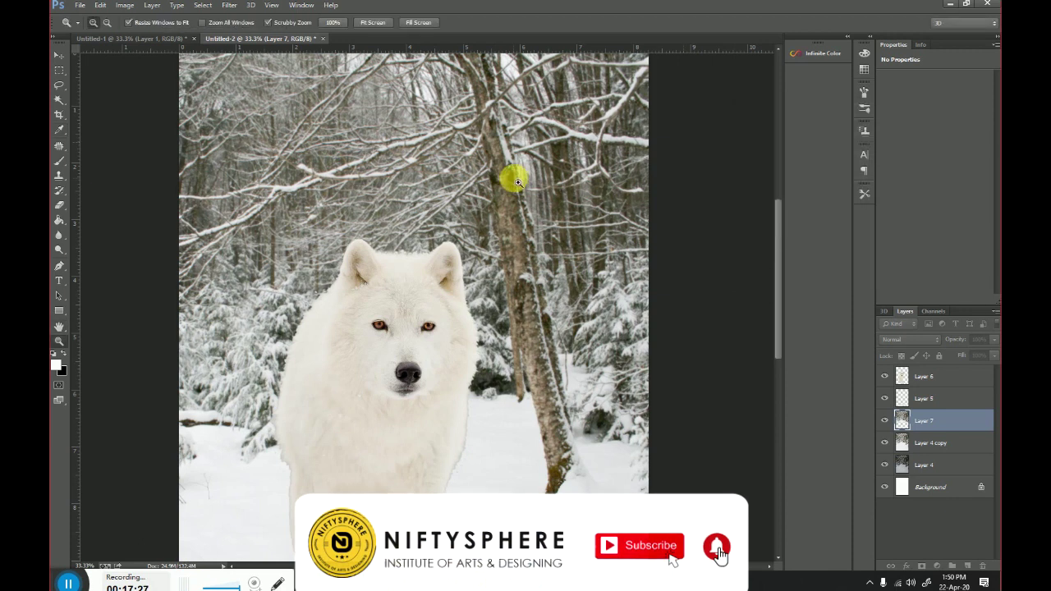
{"action": "right_click", "coordinate": [515, 179]}
{"action": "left_click", "coordinate": [576, 252]}
{"action": "right_click", "coordinate": [517, 336]}
{"action": "left_click", "coordinate": [564, 395]}
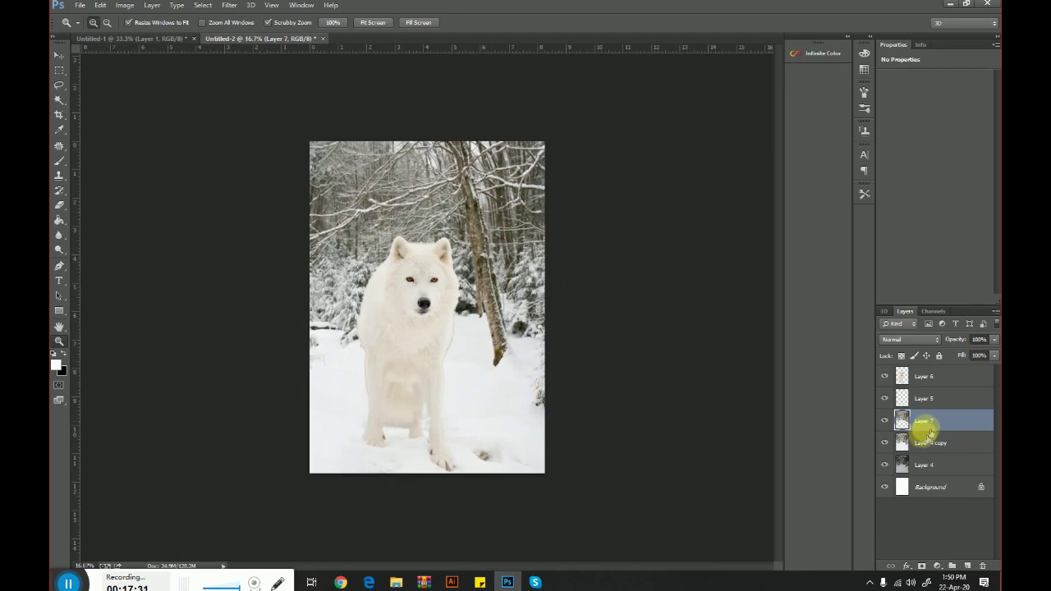
{"action": "left_click", "coordinate": [926, 440], "text": "shift"}
{"action": "right_click", "coordinate": [924, 439]}
{"action": "left_click", "coordinate": [873, 391]}
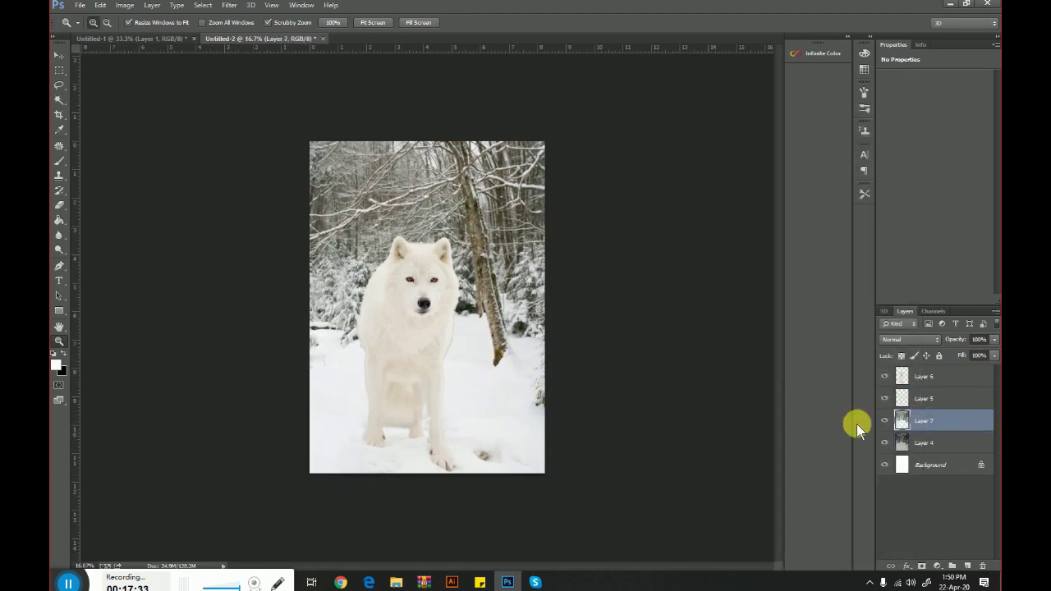
{"action": "left_click", "coordinate": [885, 421]}
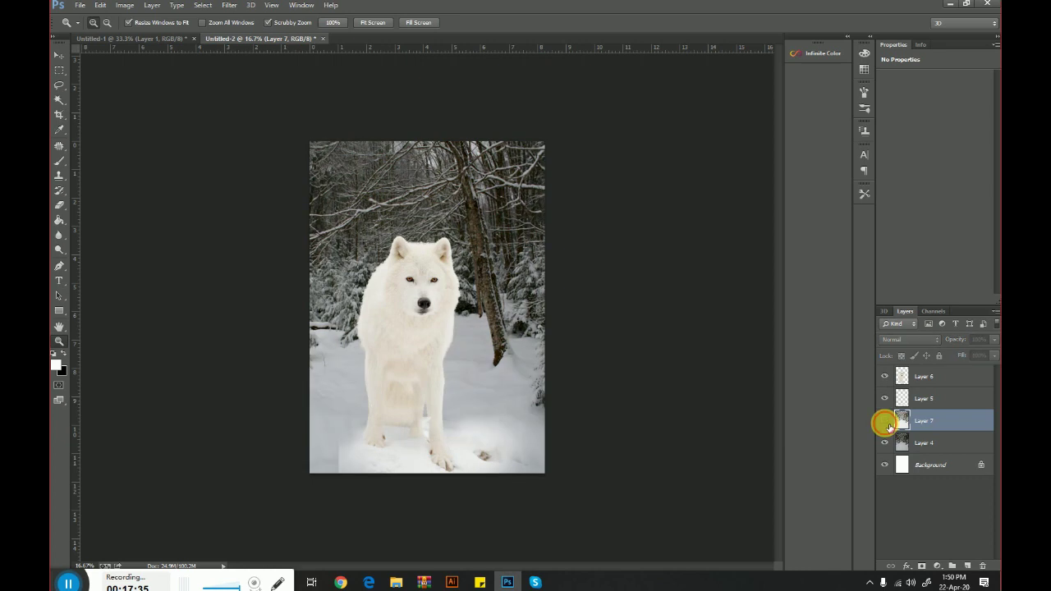
{"action": "left_click", "coordinate": [885, 420]}
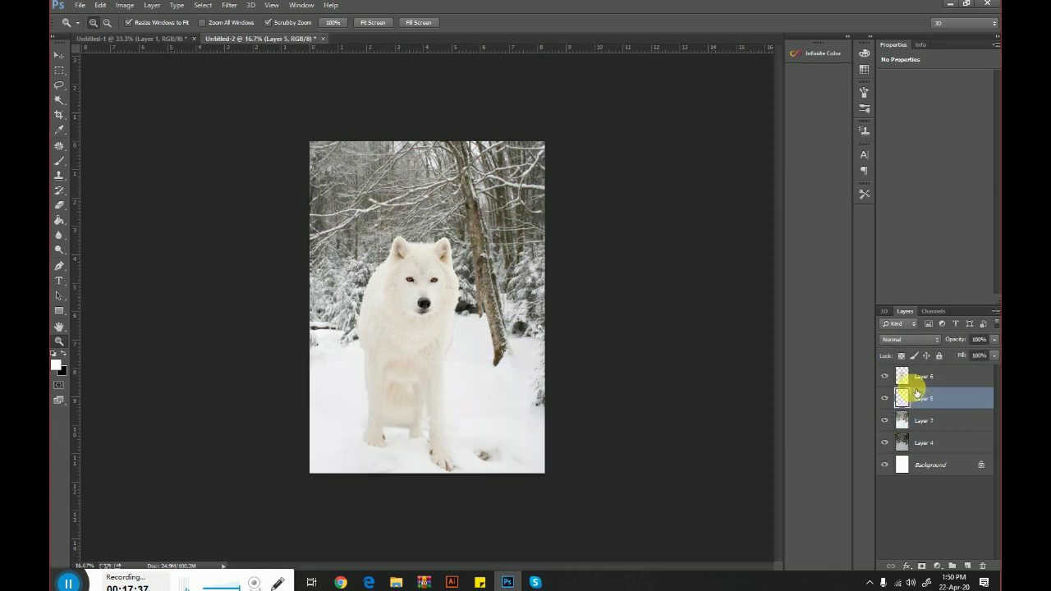
Sample a pale beige foreground colour with the Eyedropper and reselect Layer 7
{"action": "left_click", "coordinate": [907, 381]}
{"action": "left_click", "coordinate": [914, 406]}
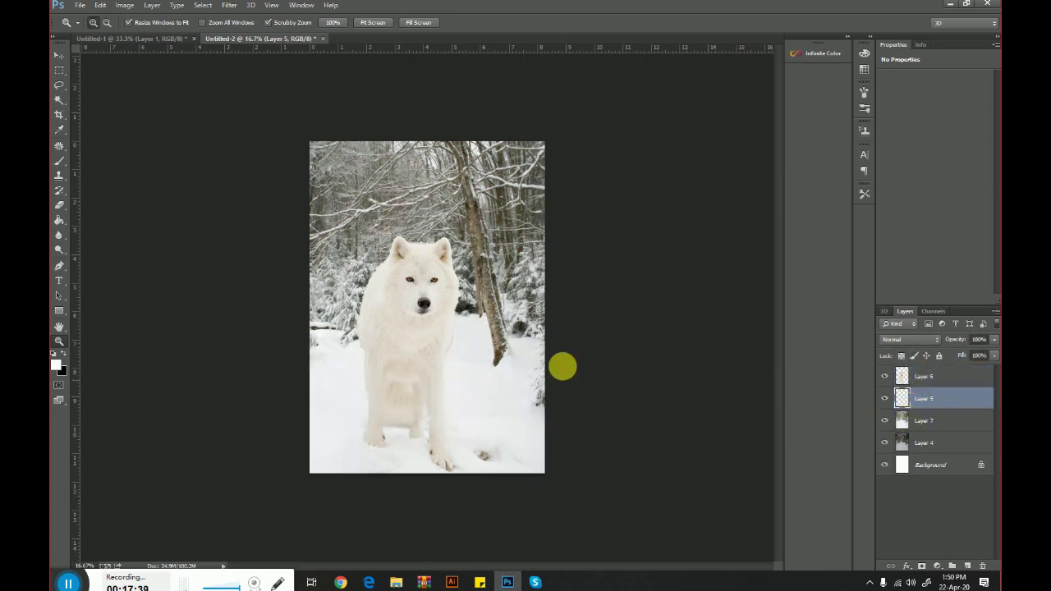
{"action": "left_click", "coordinate": [473, 312]}
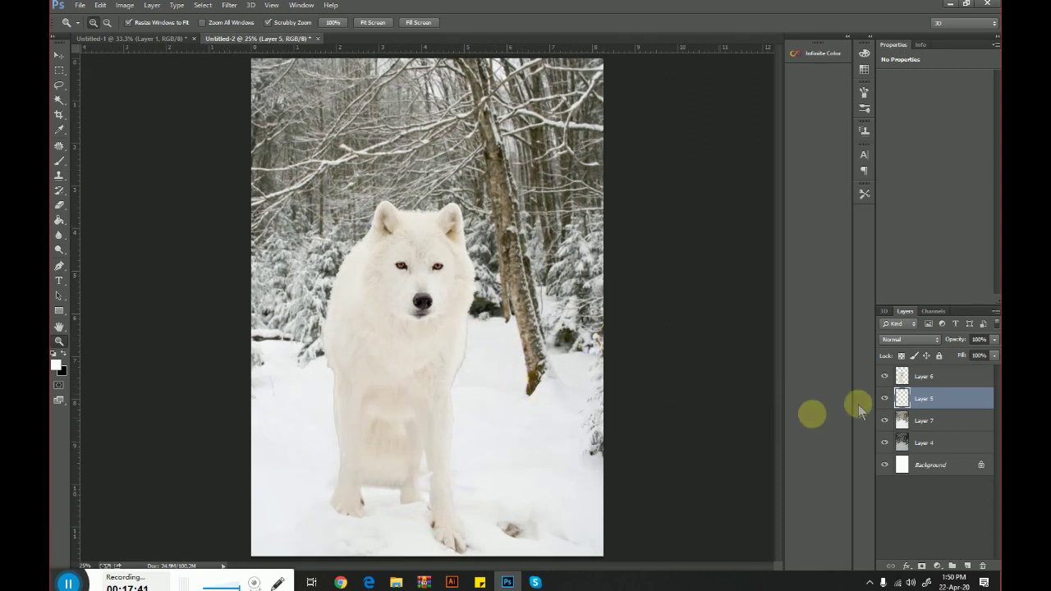
{"action": "left_click_drag", "start_coordinate": [917, 402], "coordinate": [921, 378]}
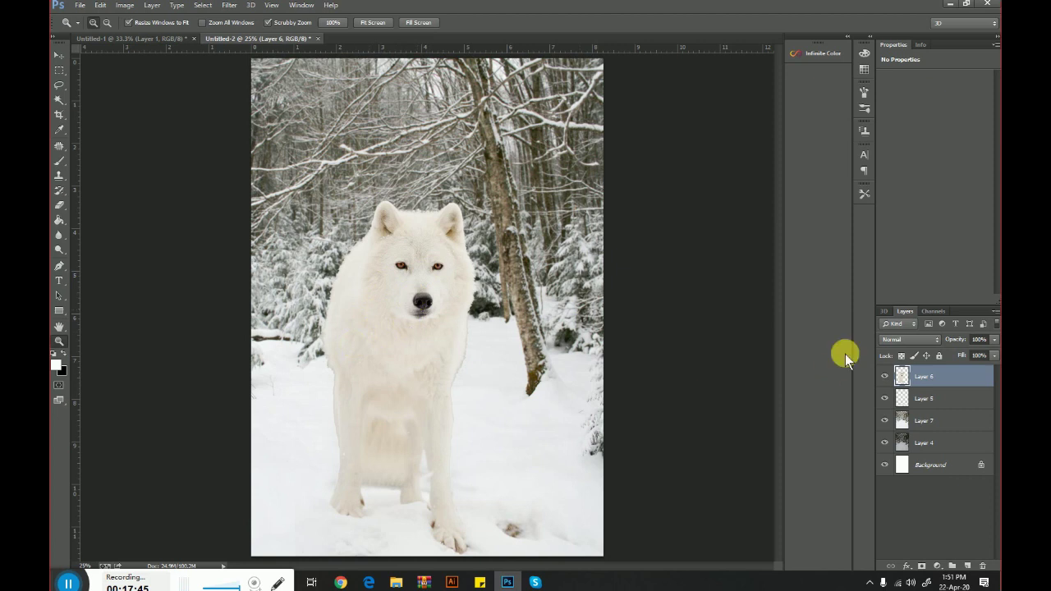
{"action": "left_click", "coordinate": [916, 399]}
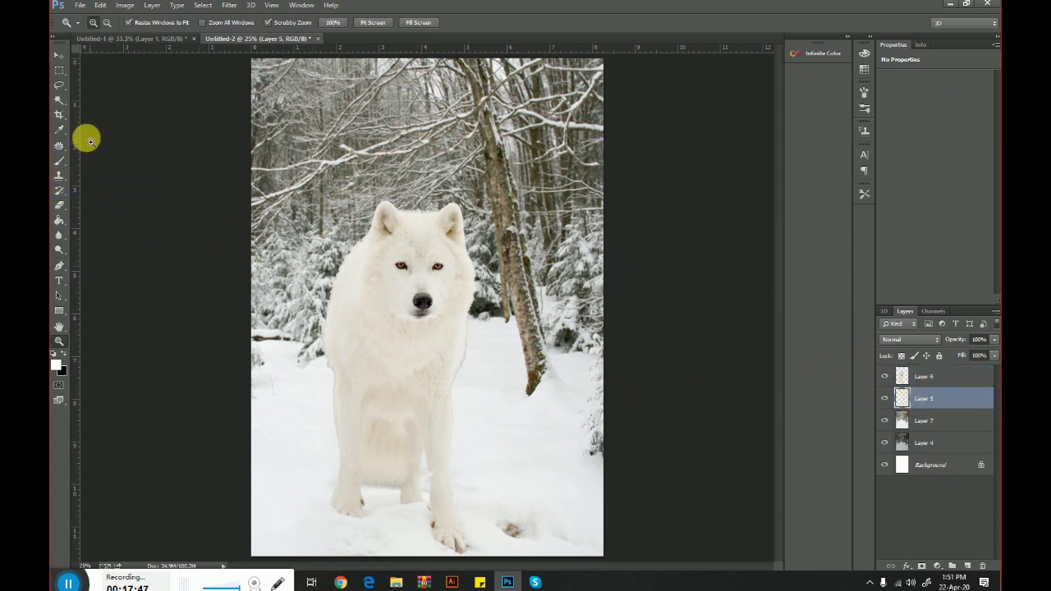
{"action": "key", "text": "i"}
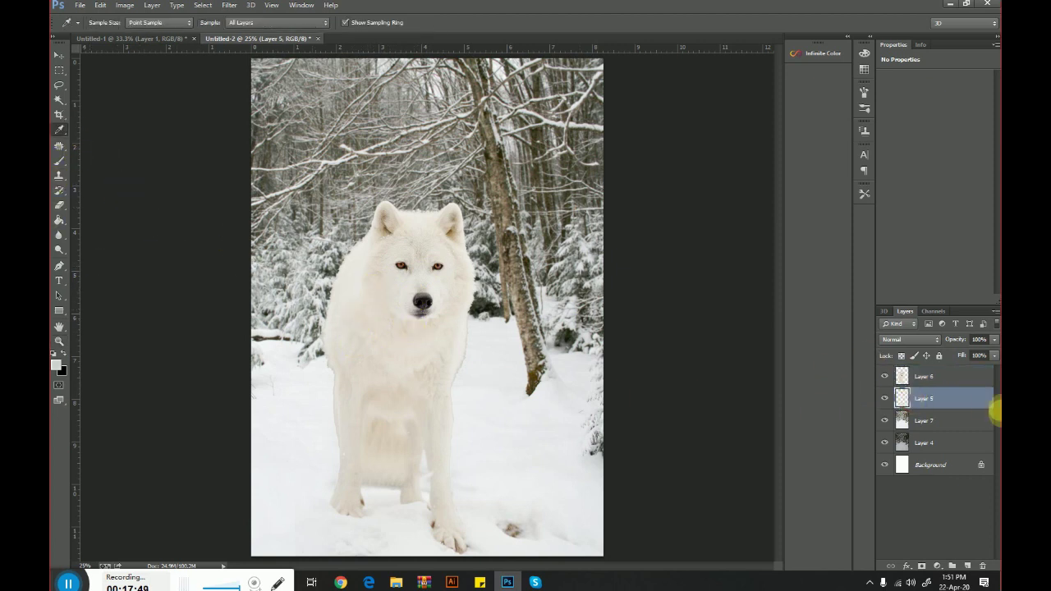
{"action": "left_click", "coordinate": [922, 422]}
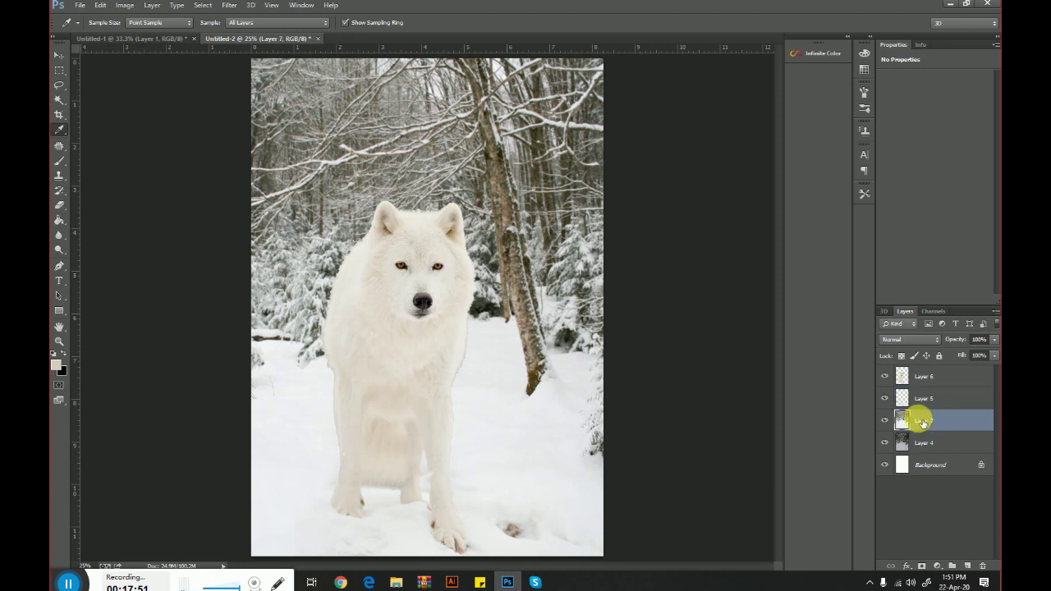
Add a Solid Color fill layer using the sampled beige
{"action": "left_click", "coordinate": [937, 566]}
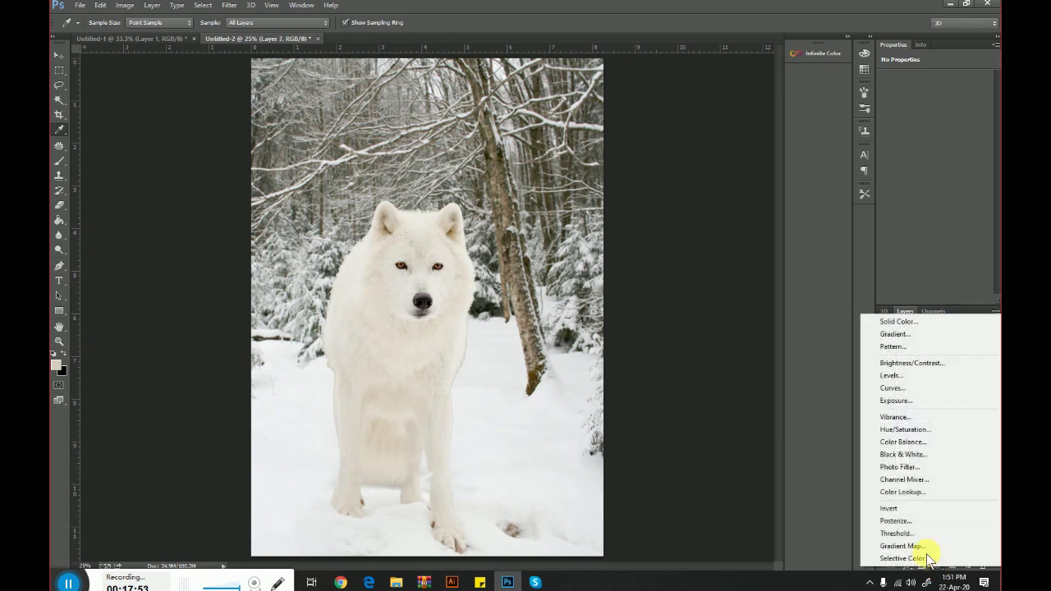
{"action": "left_click", "coordinate": [907, 318]}
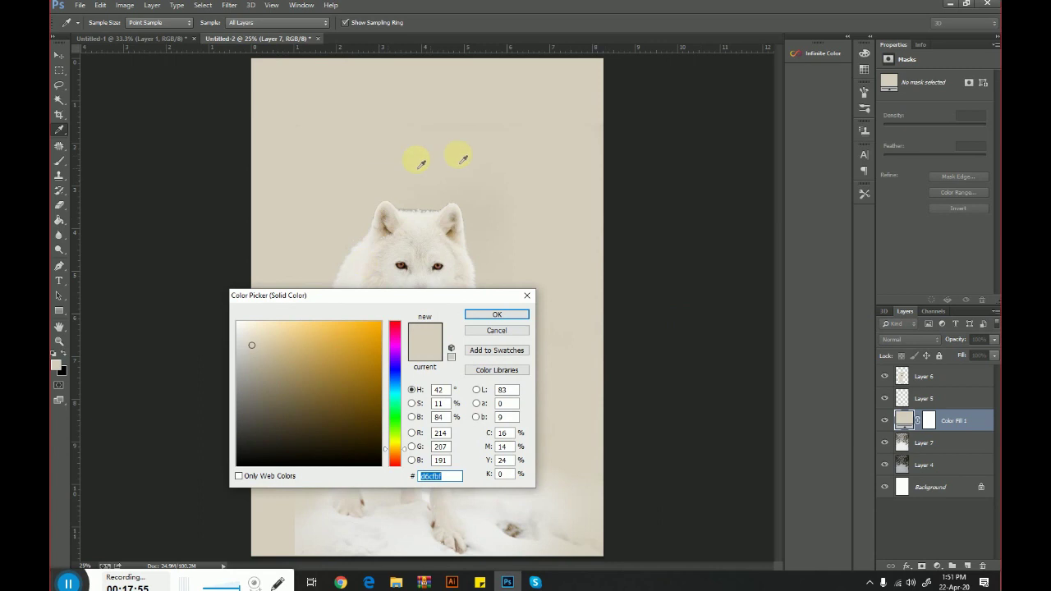
{"action": "left_click", "coordinate": [485, 314]}
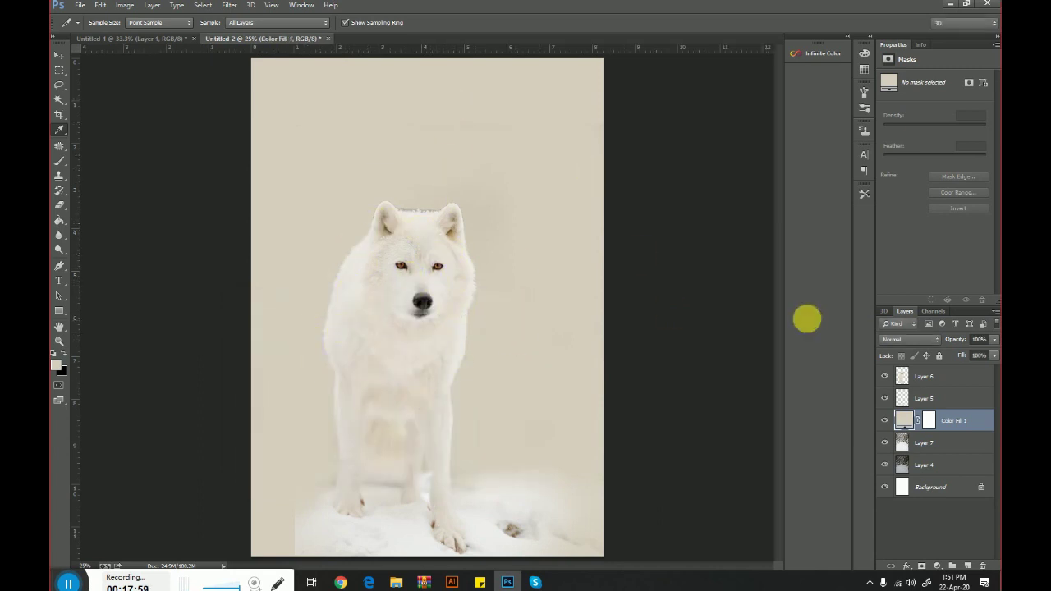
Set Color Fill 1 to Soft Light blend mode at 15% opacity
{"action": "left_click", "coordinate": [904, 339]}
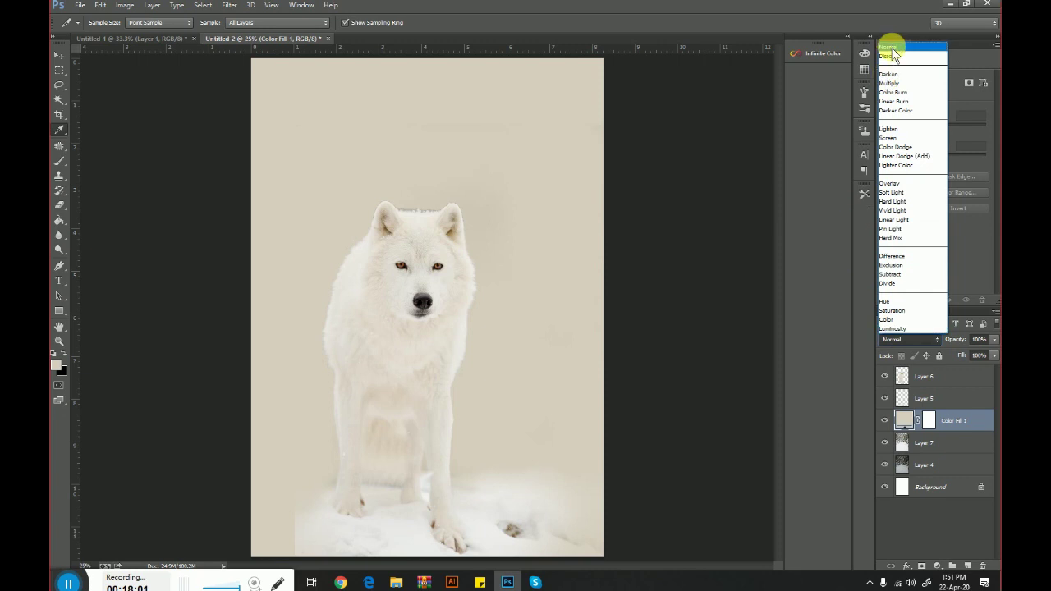
{"action": "left_click", "coordinate": [892, 48]}
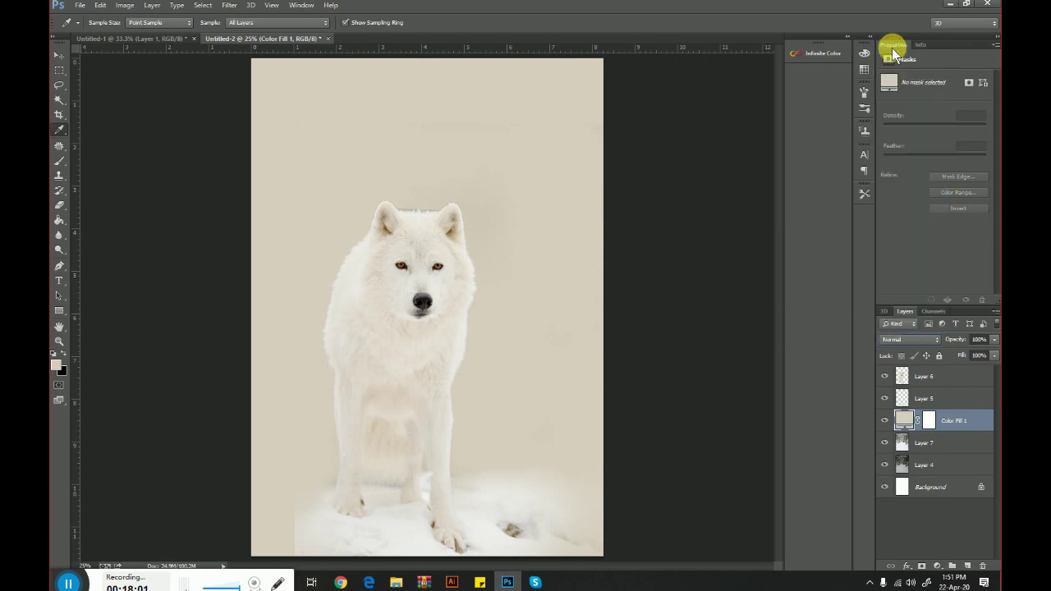
{"action": "key", "text": "Down"}
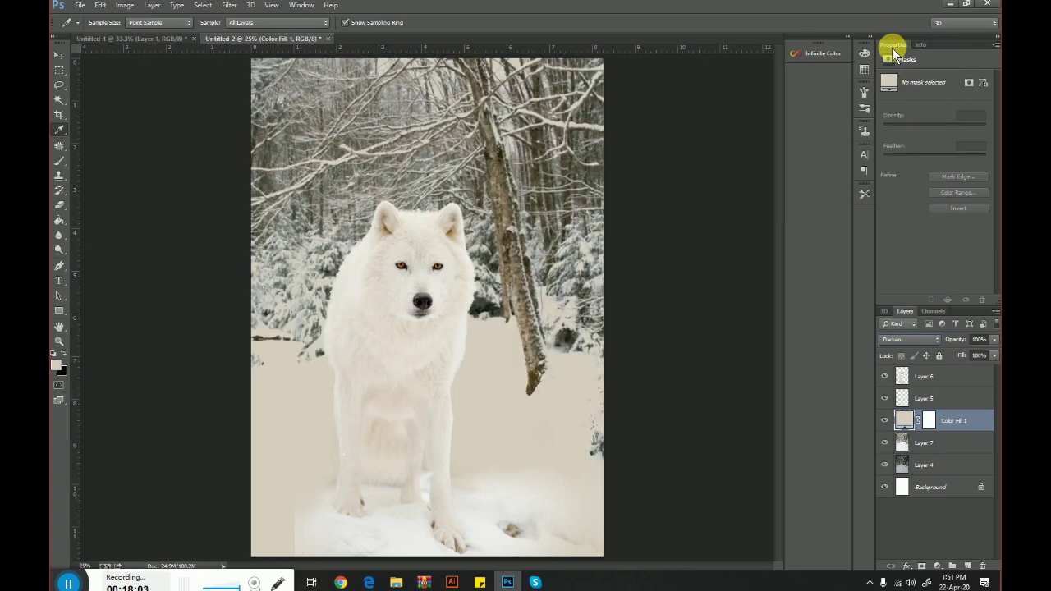
{"action": "key", "text": "Down"}
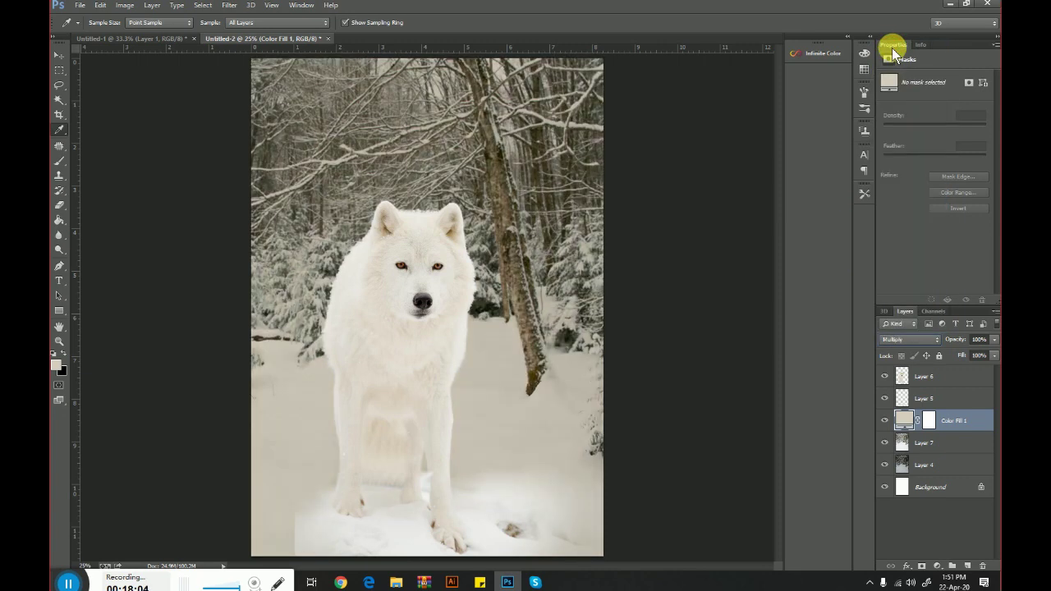
{"action": "key", "text": "Down"}
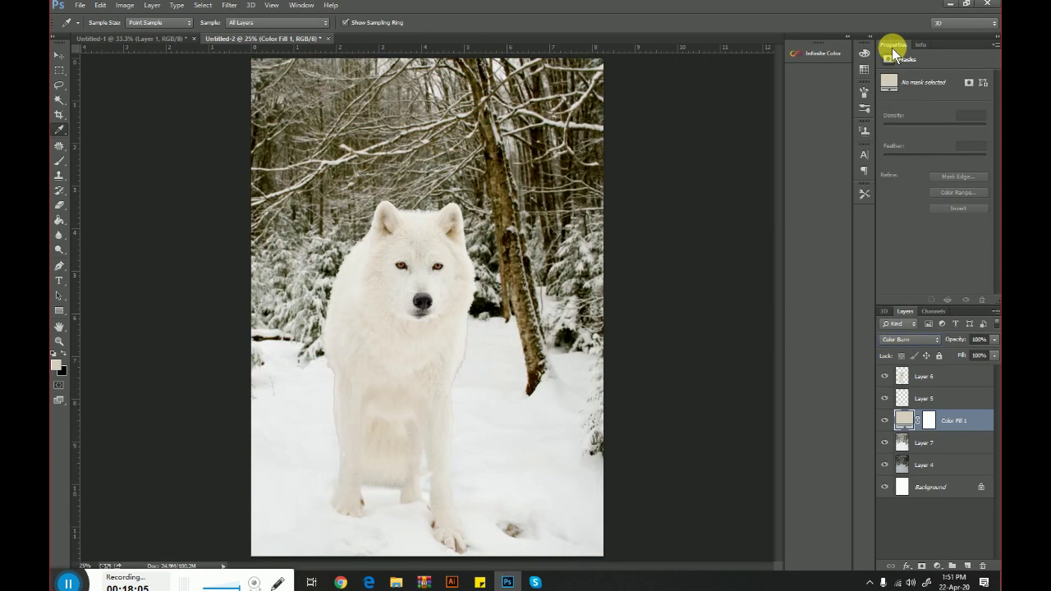
{"action": "key", "text": "Down"}
{"action": "key", "text": "Down"}
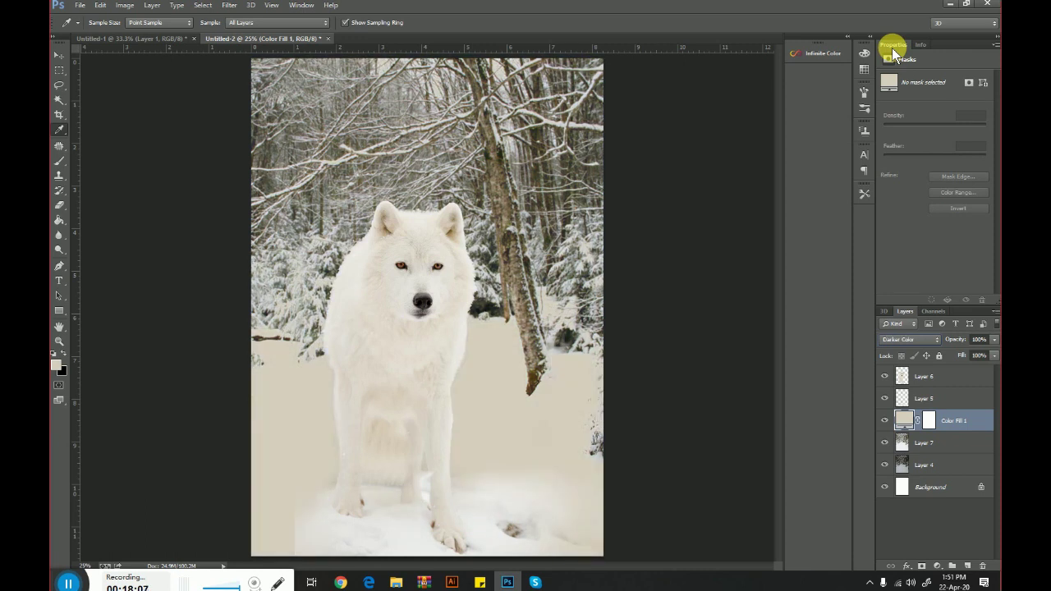
{"action": "key", "text": "Down"}
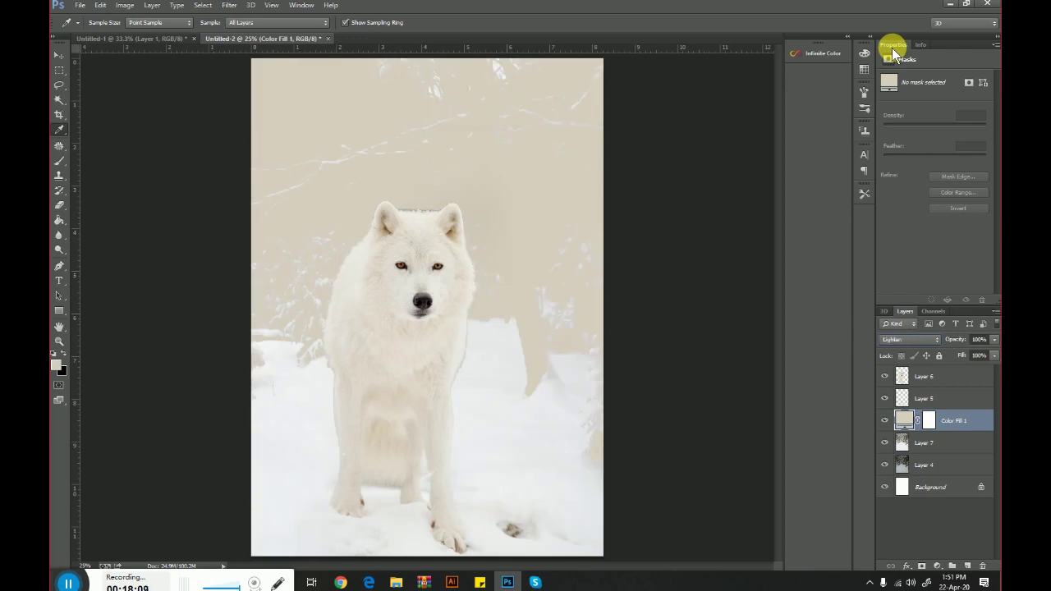
{"action": "key", "text": "Down"}
{"action": "key", "text": "Down"}
{"action": "key", "text": "Down"}
{"action": "key", "text": "Down"}
{"action": "key", "text": "Down"}
{"action": "key", "text": "Down"}
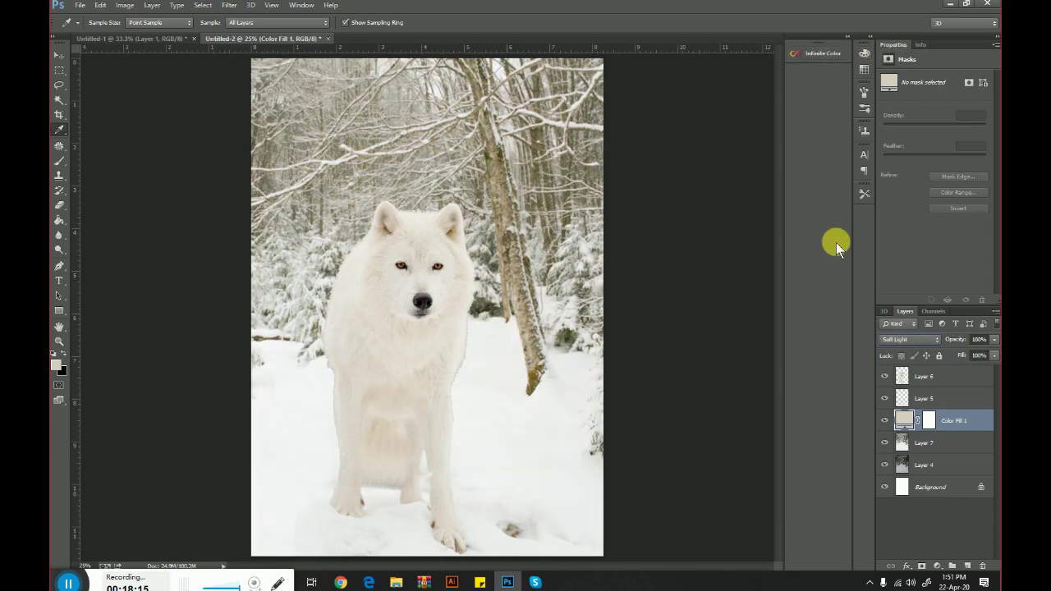
{"action": "left_click", "coordinate": [995, 340]}
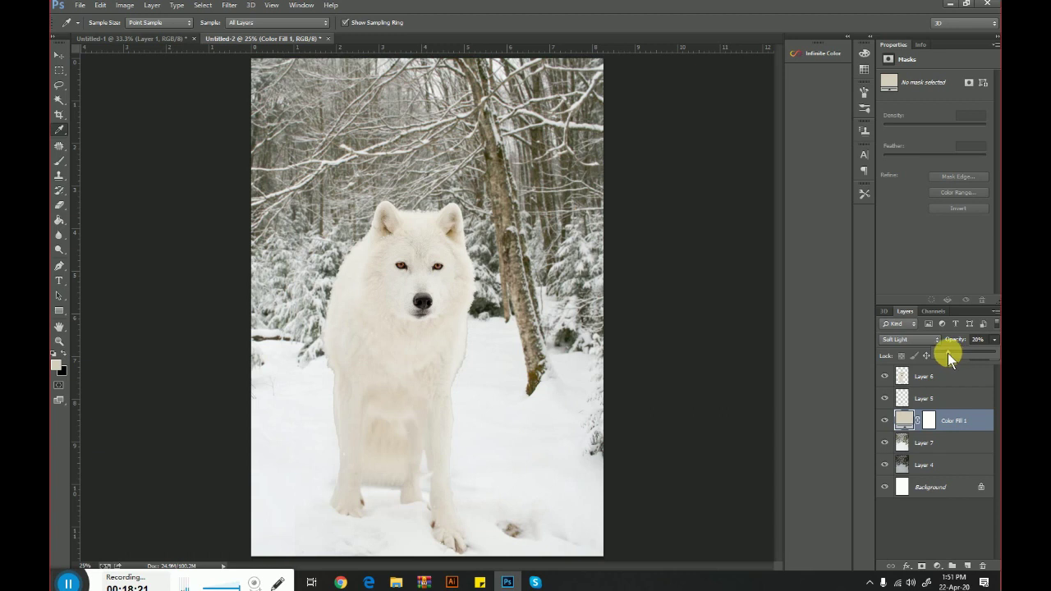
{"action": "left_click", "coordinate": [58, 341]}
Stamp all visible layers above Layer 6 into a merged Layer 8 with Ctrl+Alt+Shift+E
{"action": "right_click", "coordinate": [474, 305]}
{"action": "left_click", "coordinate": [505, 379]}
{"action": "right_click", "coordinate": [481, 303]}
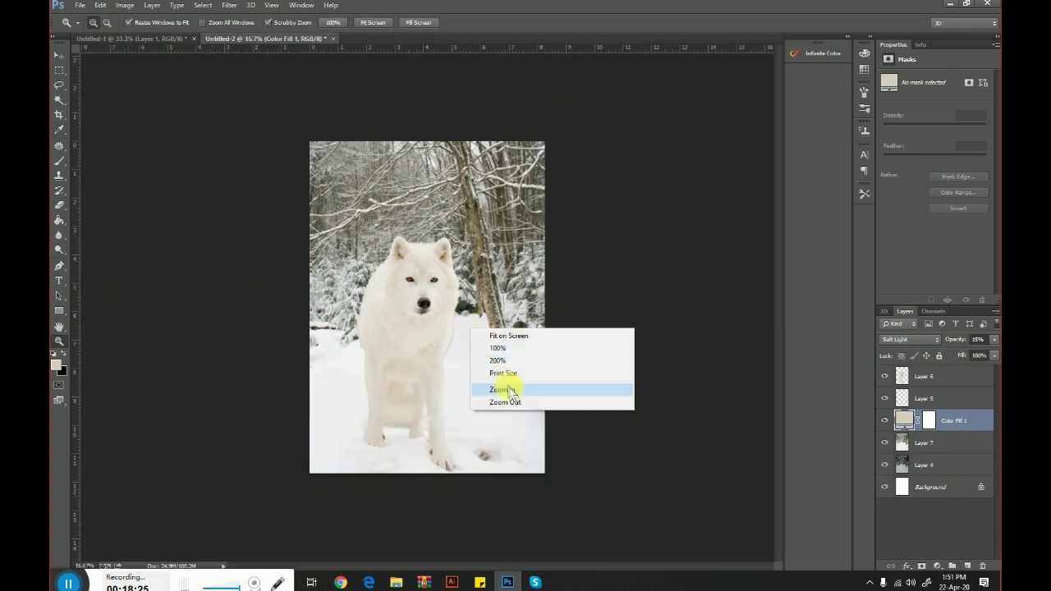
{"action": "left_click", "coordinate": [517, 402]}
{"action": "left_click", "coordinate": [437, 305]}
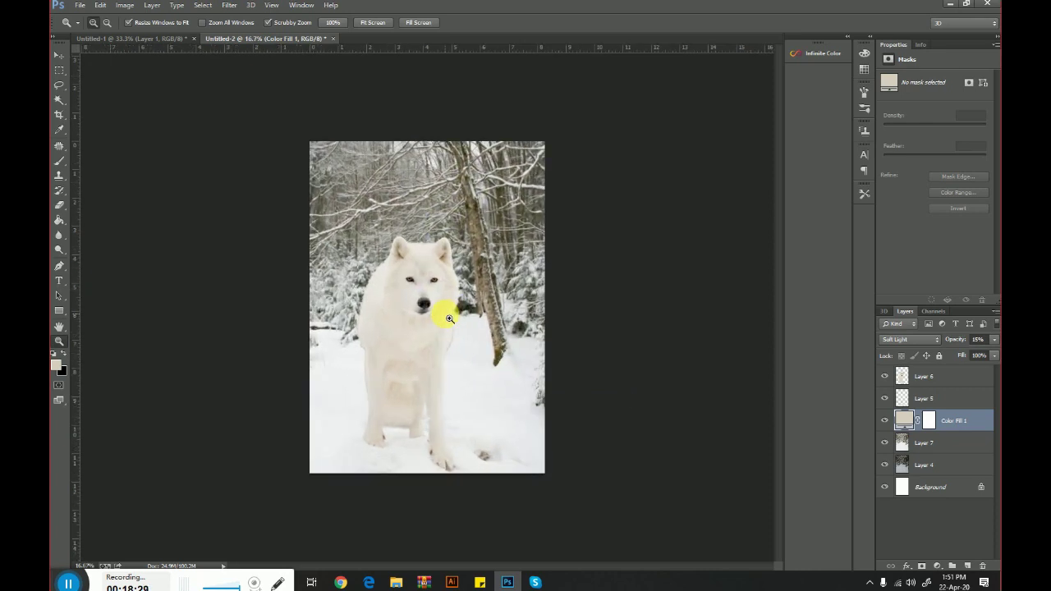
{"action": "left_click", "coordinate": [461, 267]}
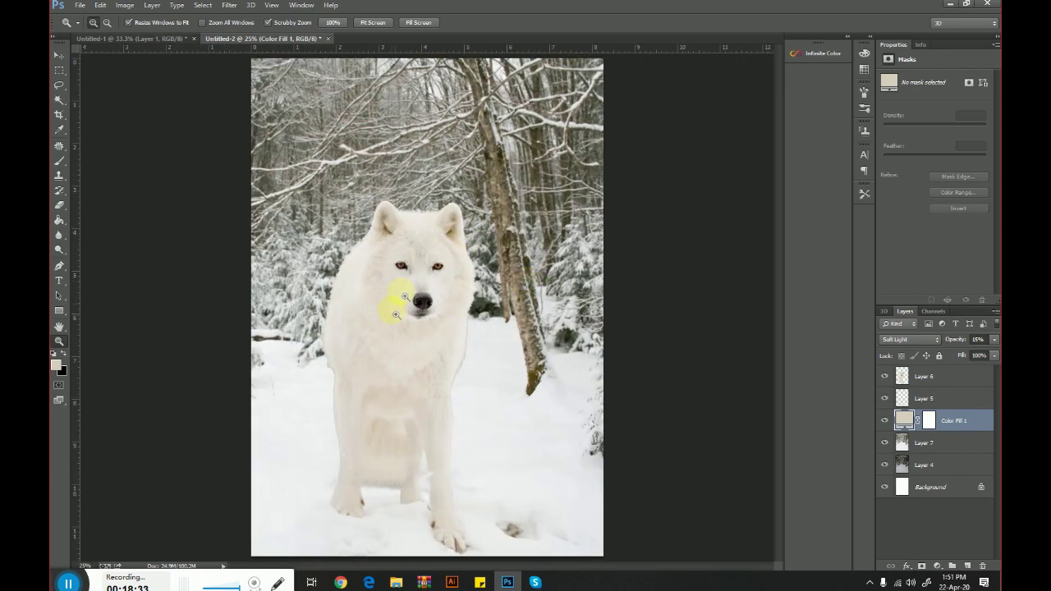
{"action": "left_click", "coordinate": [59, 54]}
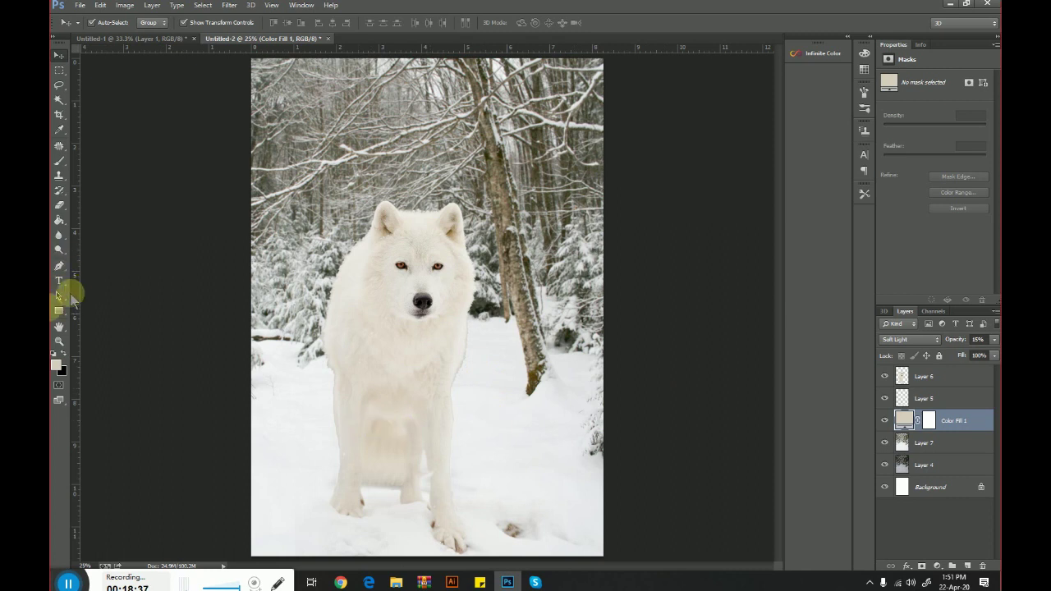
{"action": "left_click", "coordinate": [58, 340]}
{"action": "right_click", "coordinate": [593, 287]}
{"action": "left_click", "coordinate": [655, 367]}
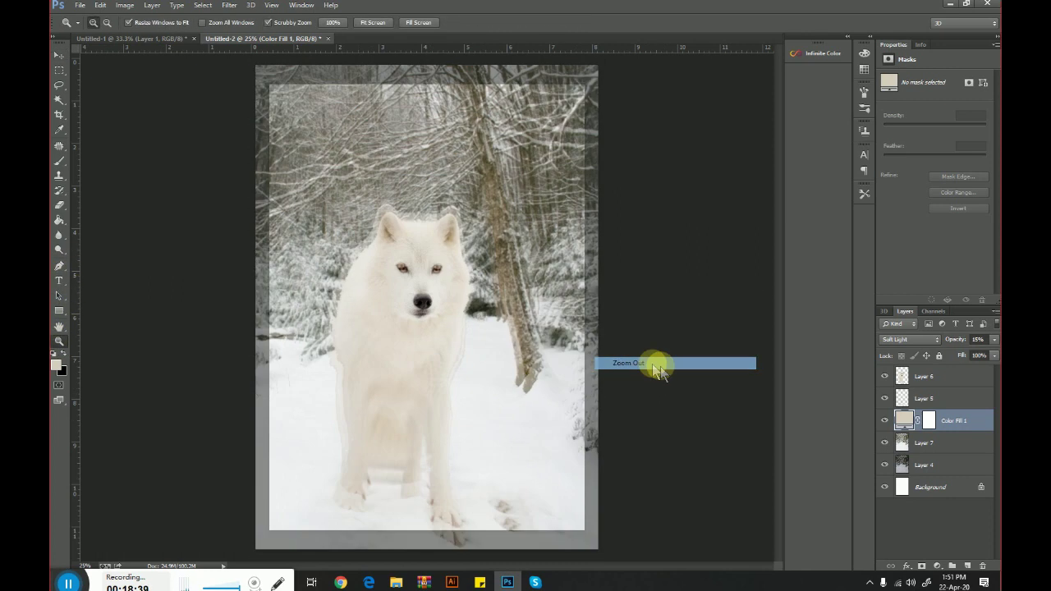
{"action": "left_click", "coordinate": [969, 379]}
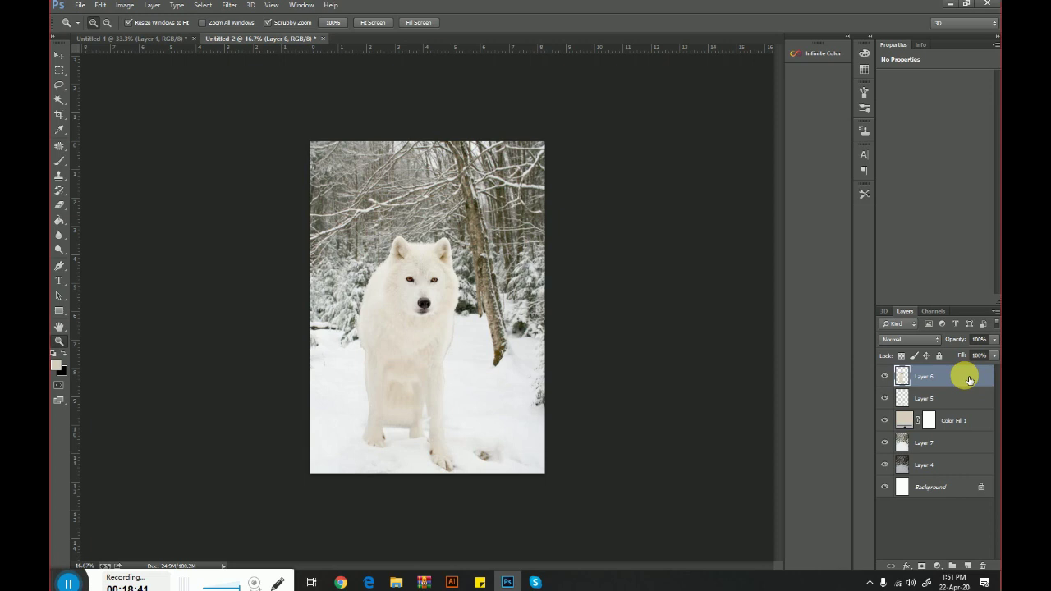
{"action": "key", "text": "ctrl+shift+alt+e"}
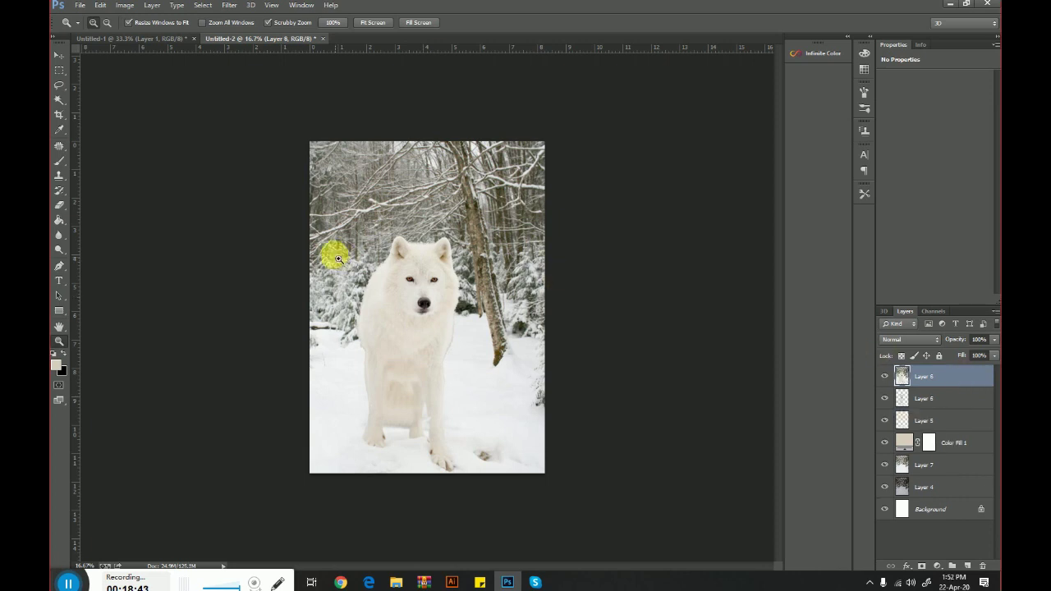
Duplicate Layer 8 as Layer 8 copy
{"action": "right_click", "coordinate": [442, 267]}
{"action": "left_click", "coordinate": [500, 340]}
{"action": "left_click", "coordinate": [484, 304]}
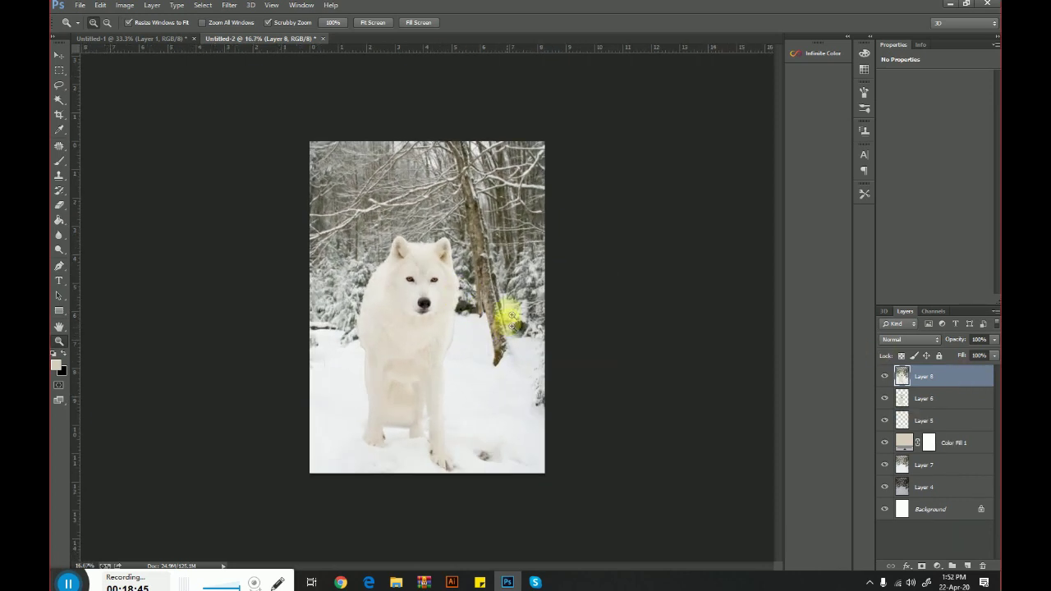
{"action": "left_click", "coordinate": [477, 338]}
{"action": "right_click", "coordinate": [485, 331]}
{"action": "left_click", "coordinate": [499, 348]}
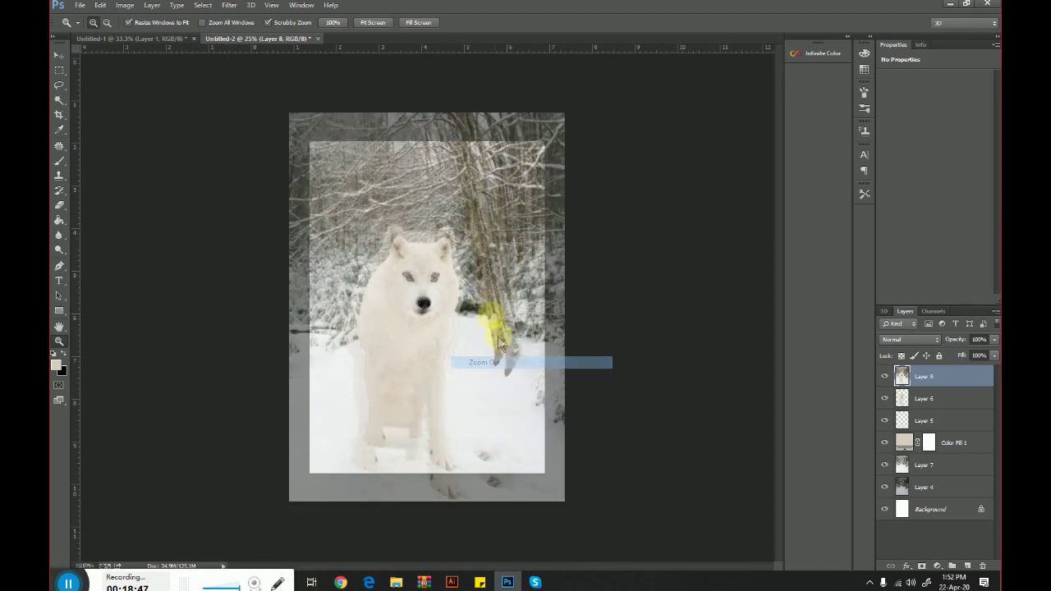
{"action": "right_click", "coordinate": [936, 377]}
{"action": "left_click", "coordinate": [813, 147]}
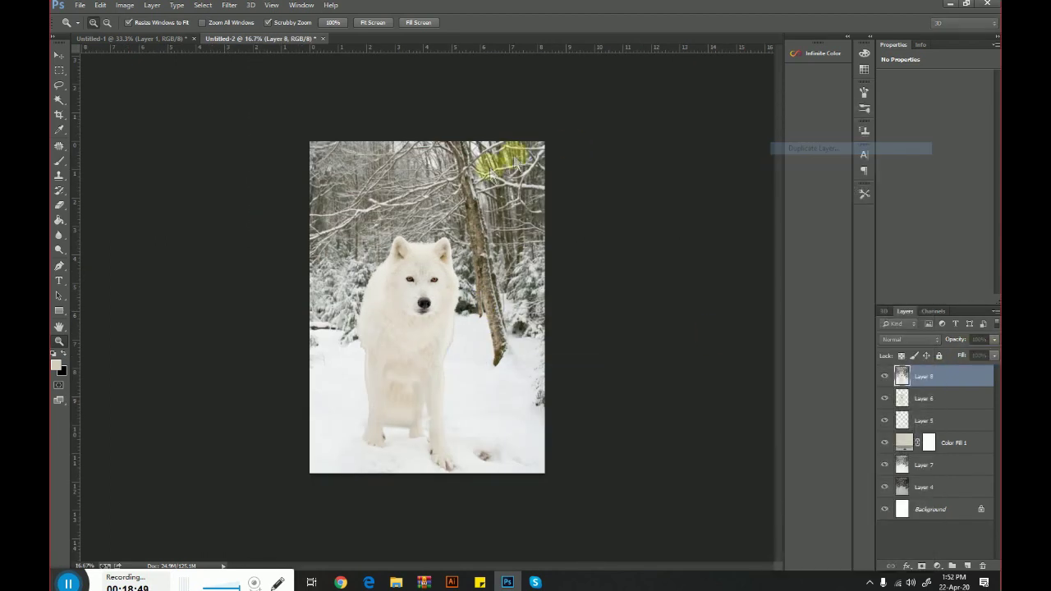
{"action": "left_click", "coordinate": [380, 212]}
Open the Camera Raw Filter and close it without applying changes
{"action": "left_click", "coordinate": [493, 277]}
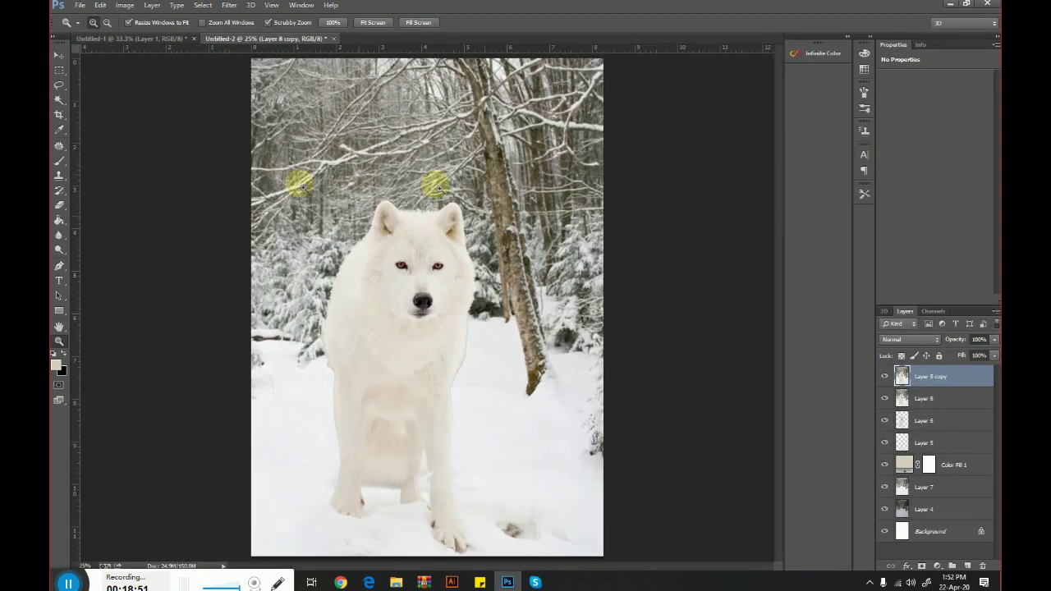
{"action": "left_click", "coordinate": [232, 5]}
{"action": "left_click", "coordinate": [271, 70]}
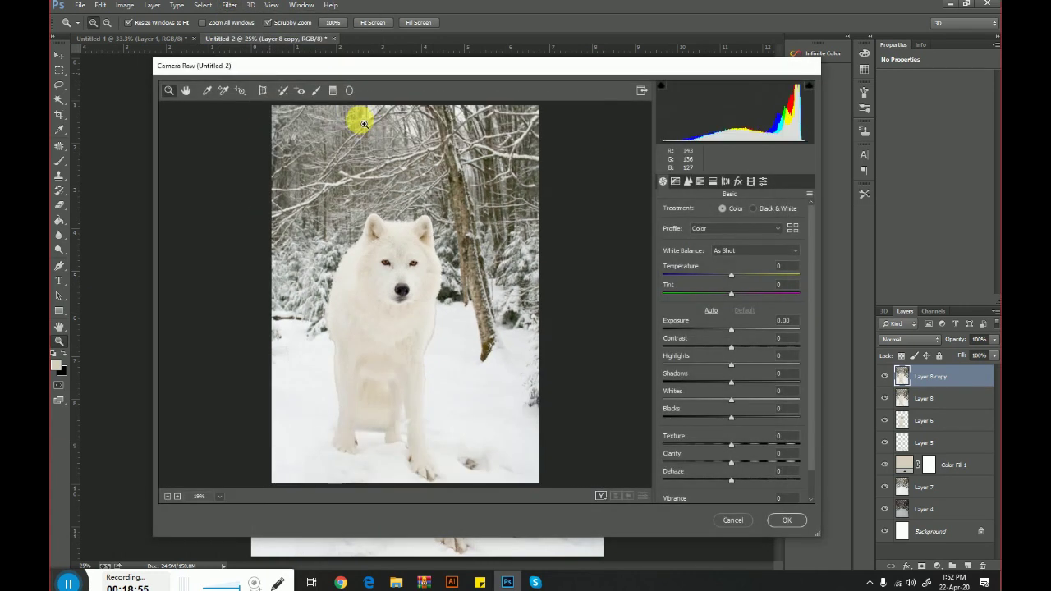
{"action": "left_click", "coordinate": [732, 524]}
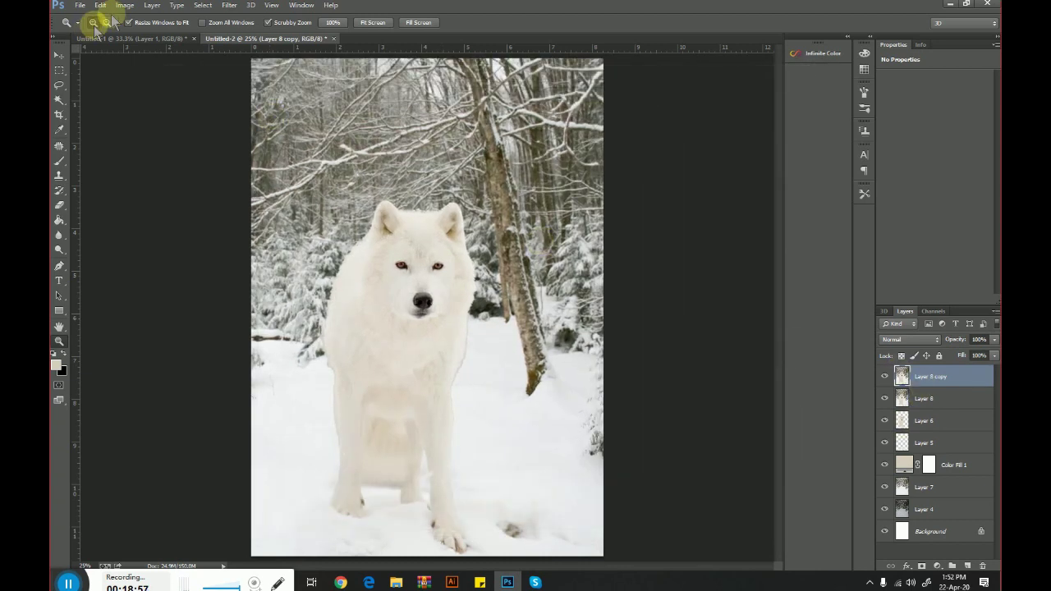
{"action": "left_click", "coordinate": [126, 6]}
{"action": "mouse_move", "coordinate": [142, 34]}
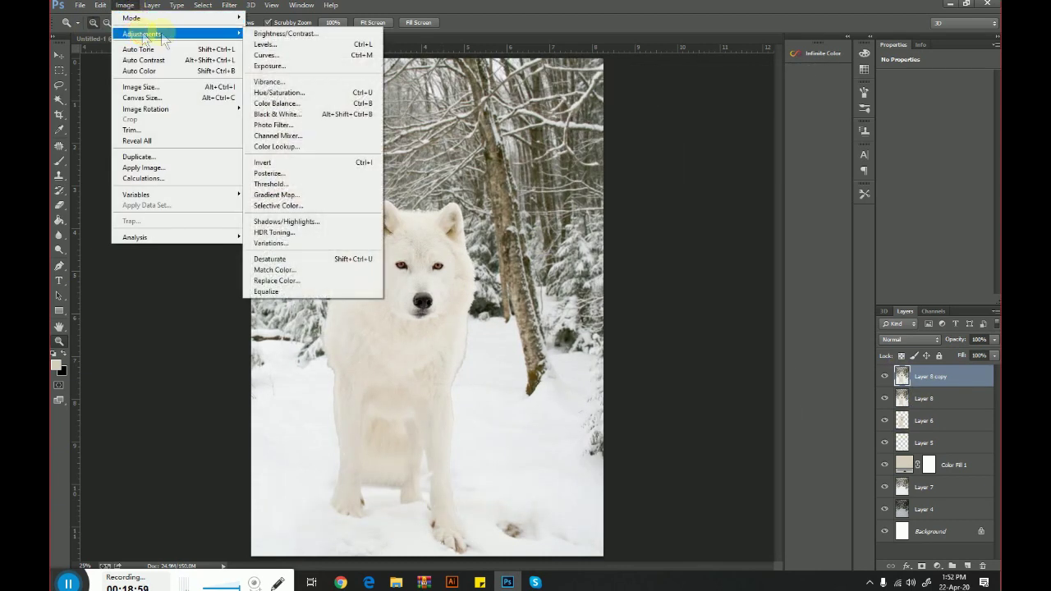
{"action": "left_click", "coordinate": [300, 151]}
{"action": "left_click", "coordinate": [715, 204]}
{"action": "left_click", "coordinate": [715, 246]}
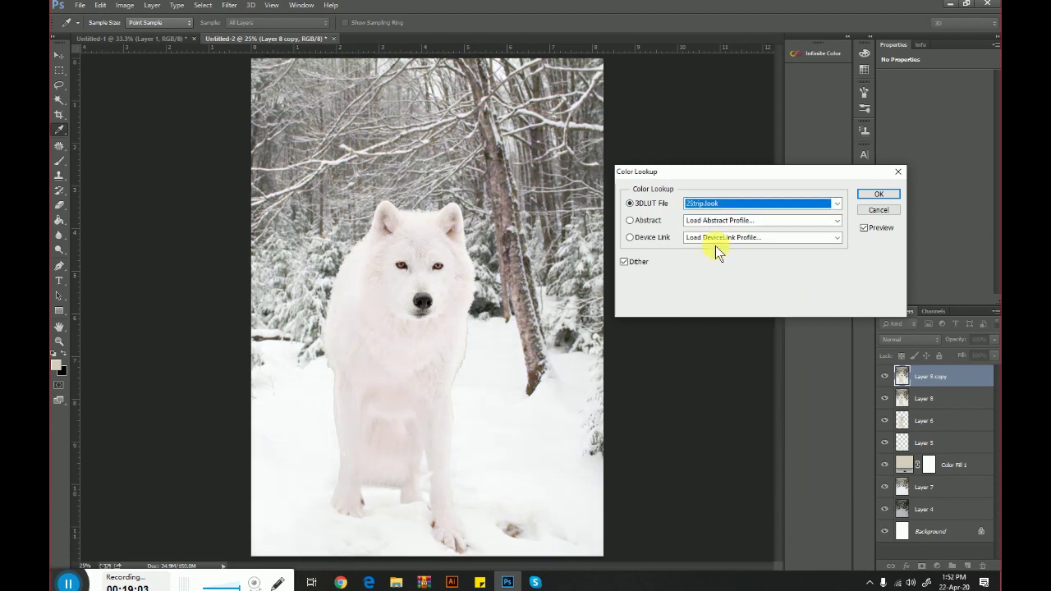
{"action": "key", "text": "Down"}
{"action": "key", "text": "Down"}
{"action": "key", "text": "Down"}
{"action": "key", "text": "Down"}
{"action": "key", "text": "Down"}
{"action": "key", "text": "Down"}
{"action": "key", "text": "Down"}
{"action": "key", "text": "Down"}
{"action": "key", "text": "Down"}
{"action": "key", "text": "Down"}
{"action": "key", "text": "Down"}
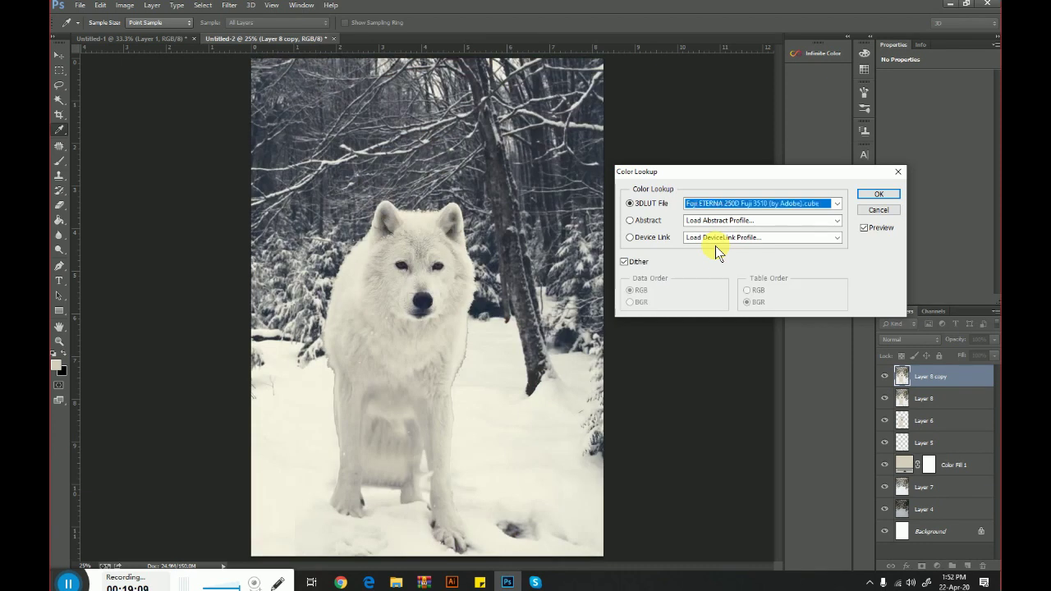
{"action": "key", "text": "Down"}
{"action": "key", "text": "Down"}
{"action": "key", "text": "Down"}
{"action": "key", "text": "Down"}
{"action": "key", "text": "Down"}
{"action": "key", "text": "Down"}
{"action": "key", "text": "Down"}
{"action": "key", "text": "Down"}
{"action": "key", "text": "Down"}
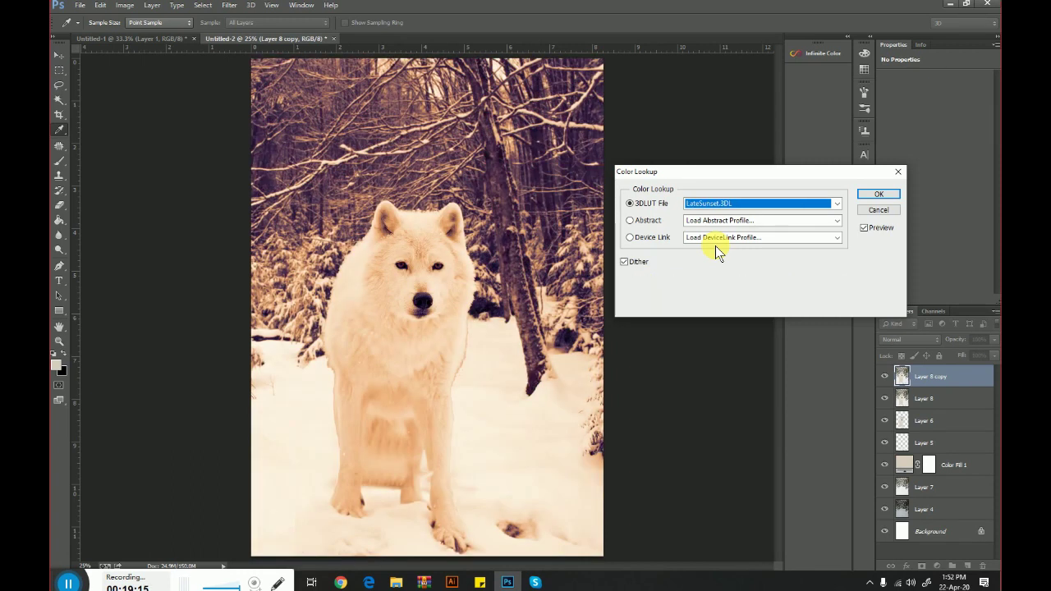
{"action": "key", "text": "Down"}
{"action": "key", "text": "Down"}
{"action": "key", "text": "Down"}
{"action": "key", "text": "Down"}
{"action": "key", "text": "Down"}
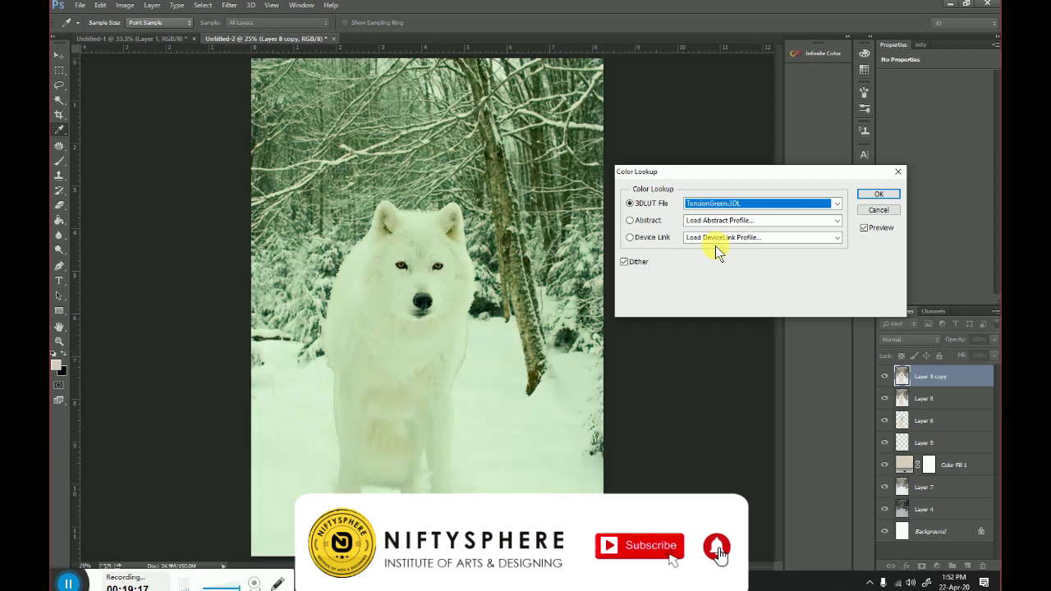
{"action": "left_click", "coordinate": [879, 210]}
{"action": "left_click", "coordinate": [229, 5]}
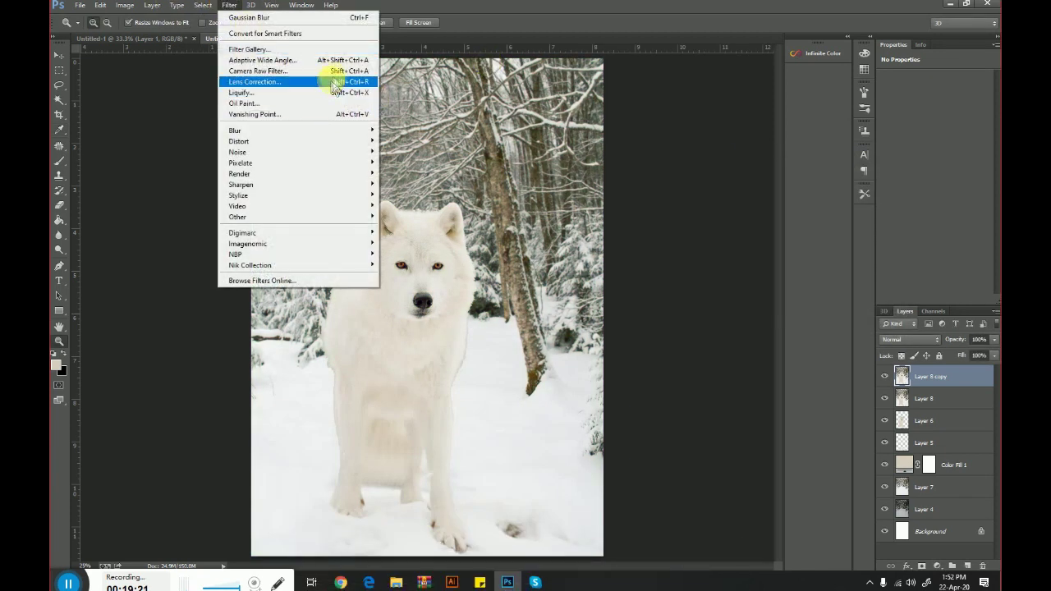
Preview the K1-Landscape, Street Fashion, Milky Way and URBAN presets in Camera Raw
{"action": "left_click", "coordinate": [333, 82]}
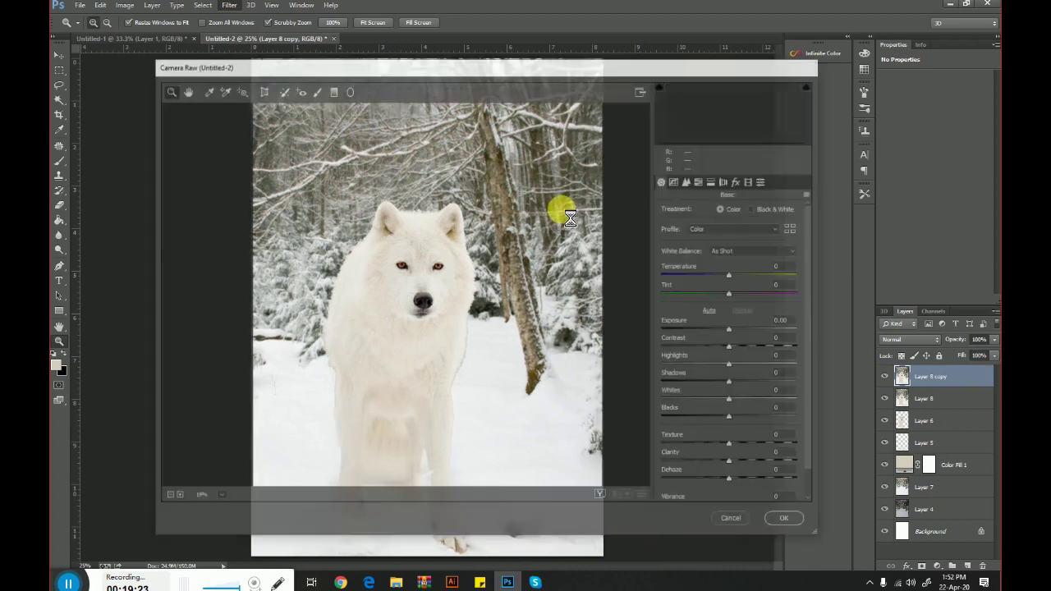
{"action": "left_click", "coordinate": [763, 181]}
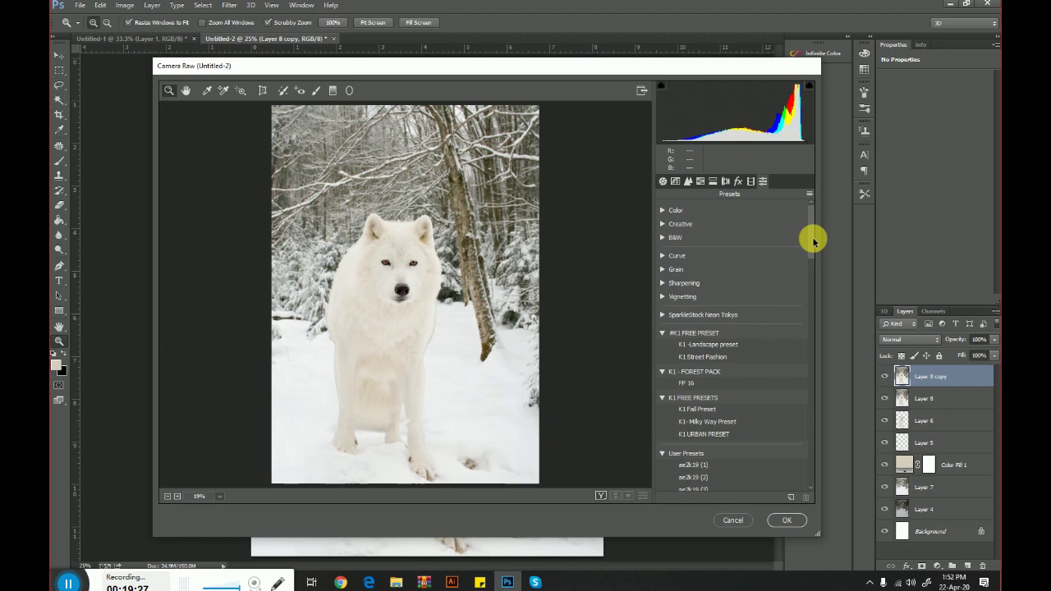
{"action": "left_click_drag", "start_coordinate": [812, 237], "coordinate": [811, 258]}
{"action": "left_click", "coordinate": [711, 233]}
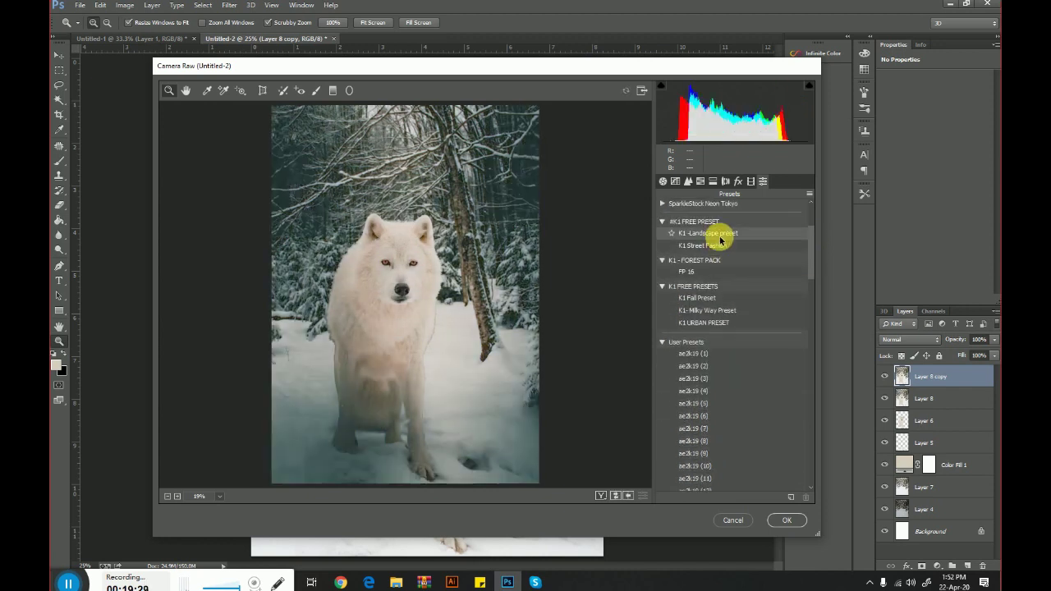
{"action": "left_click", "coordinate": [721, 245]}
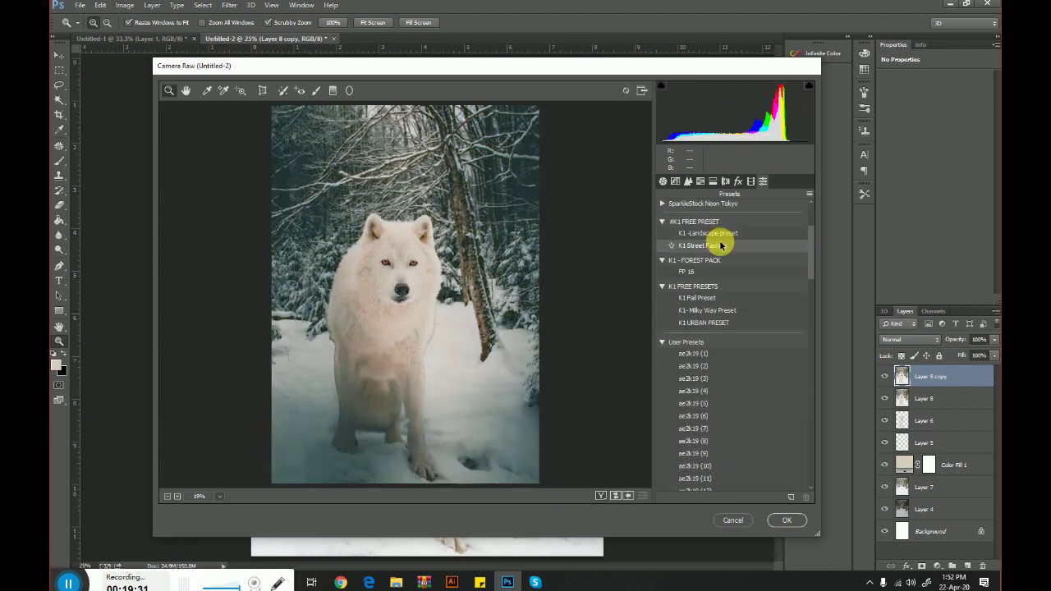
{"action": "left_click", "coordinate": [726, 311]}
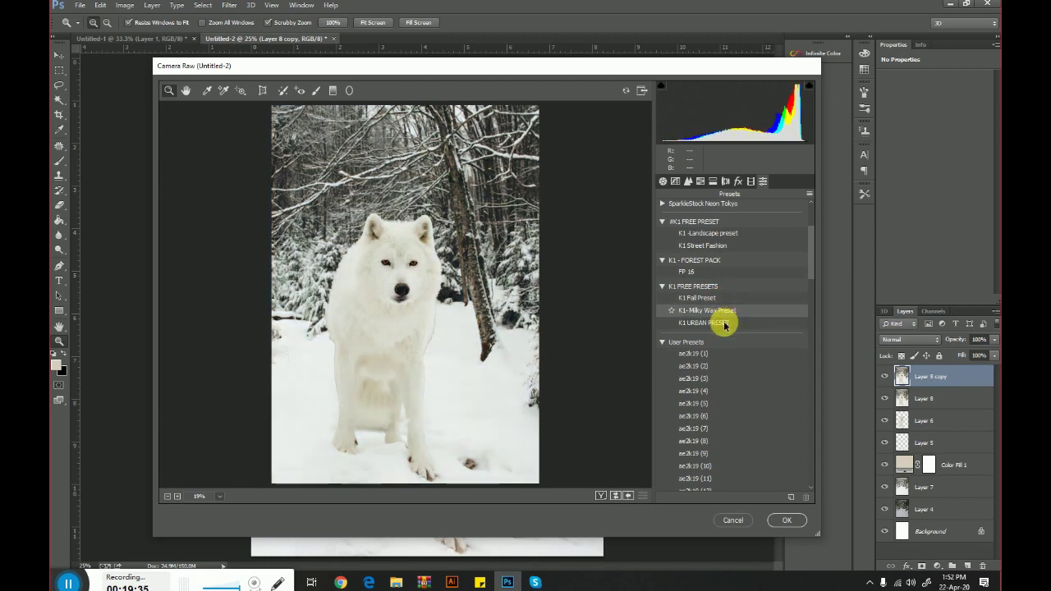
{"action": "left_click", "coordinate": [725, 323]}
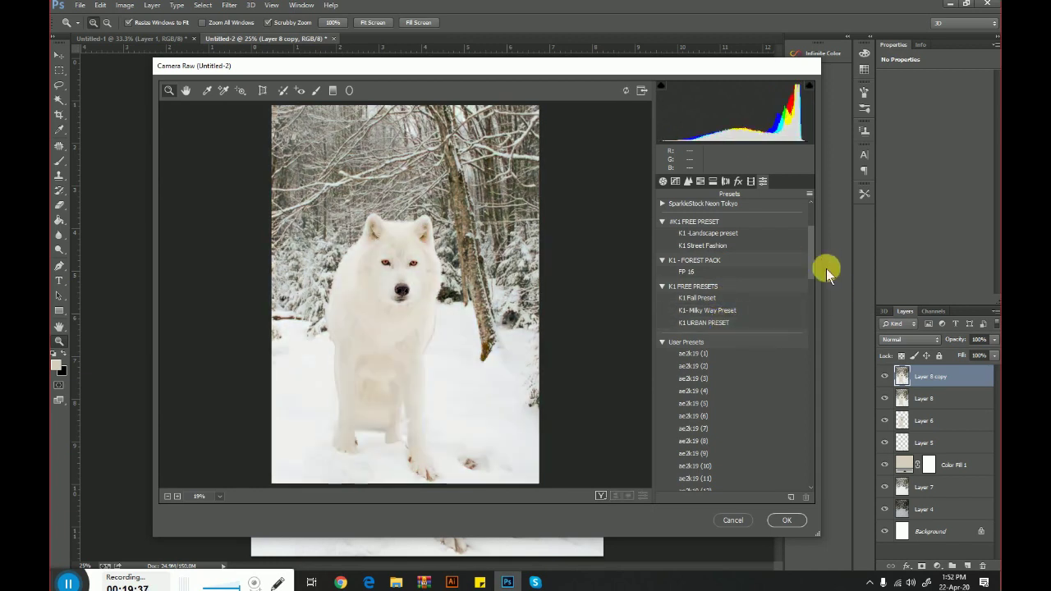
Preview the user presets, ending on a cooler, darker vignetted look
{"action": "scroll", "coordinate": [811, 261], "scroll_direction": "down", "scroll_amount": 1}
{"action": "scroll", "coordinate": [811, 262], "scroll_direction": "down", "scroll_amount": 3}
{"action": "left_click_drag", "start_coordinate": [813, 304], "coordinate": [804, 462]}
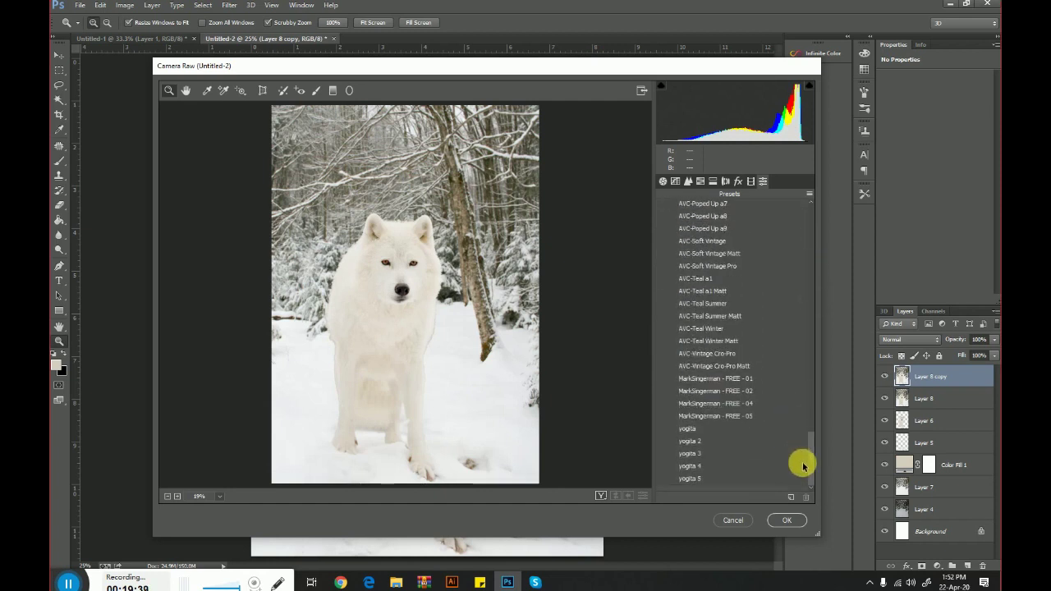
{"action": "left_click", "coordinate": [688, 481]}
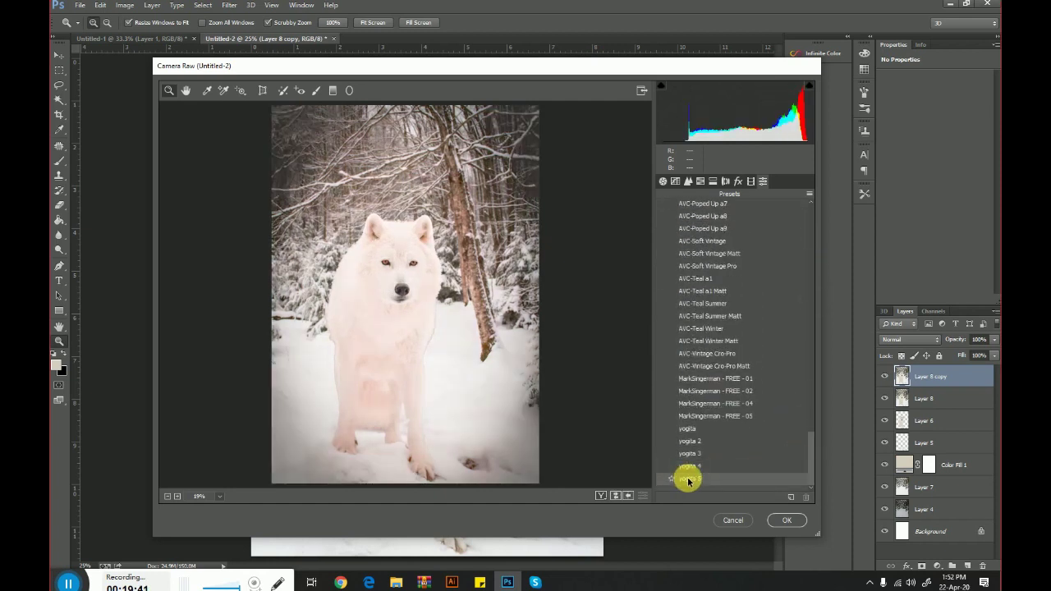
{"action": "left_click", "coordinate": [698, 467]}
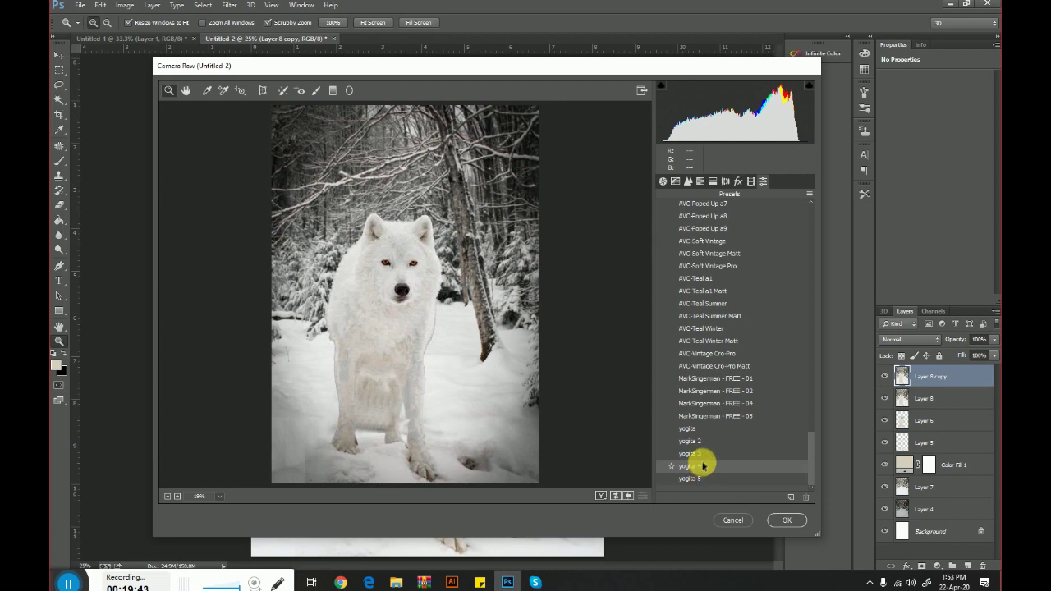
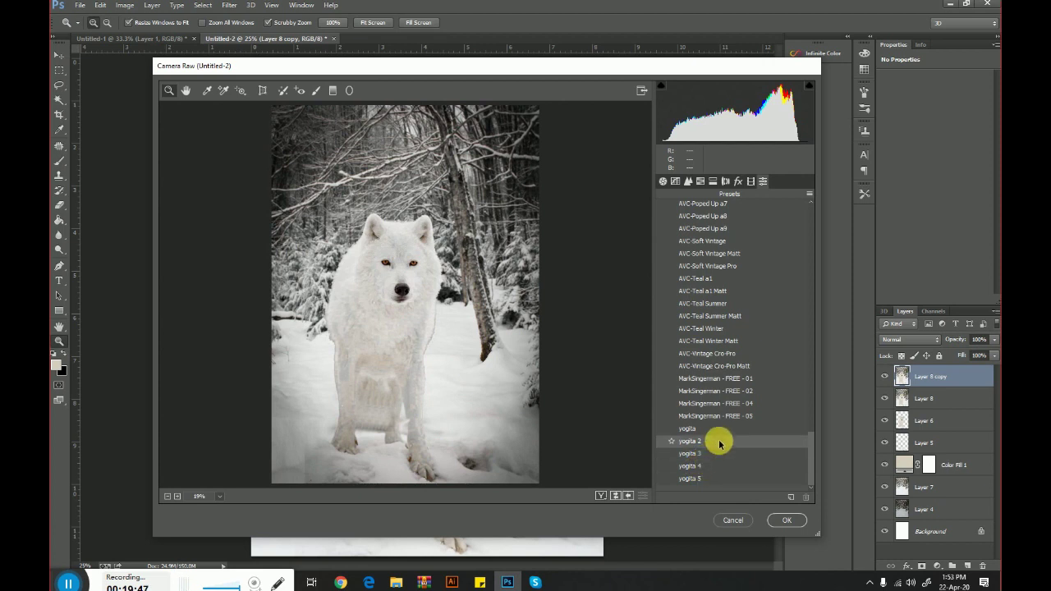
Preview the yogita, MarkSingerman FREE and AVC-Vintage Cro-Pro presets on the wolf
{"action": "left_click", "coordinate": [719, 430]}
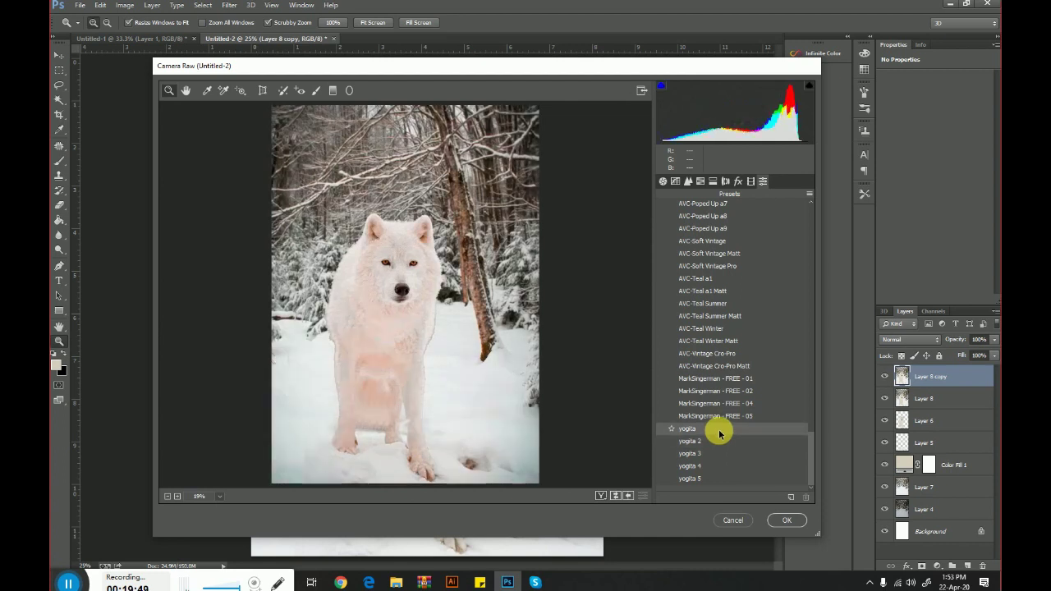
{"action": "left_click", "coordinate": [728, 417]}
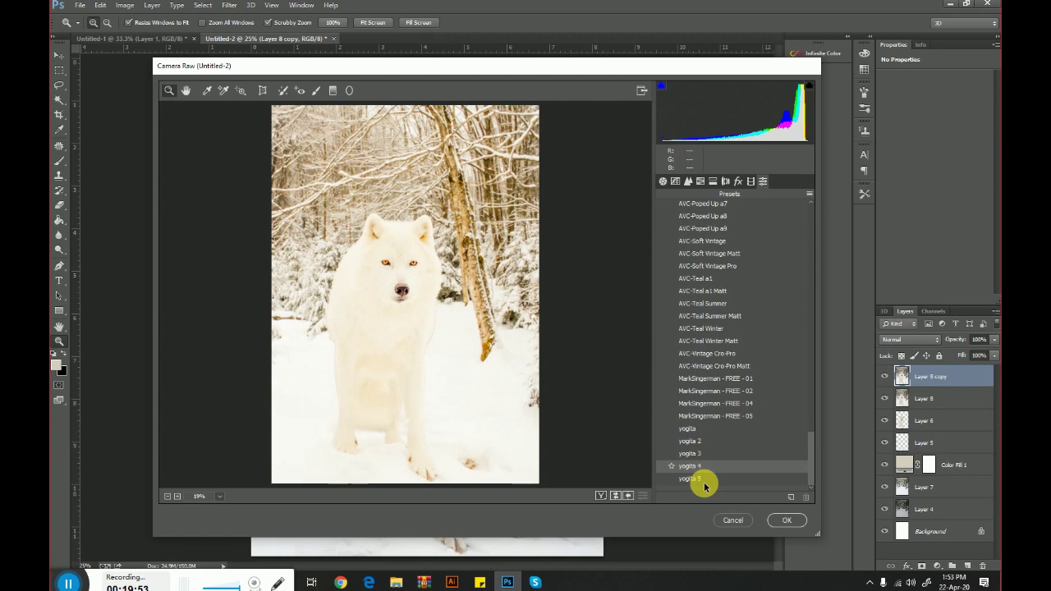
{"action": "left_click", "coordinate": [704, 483]}
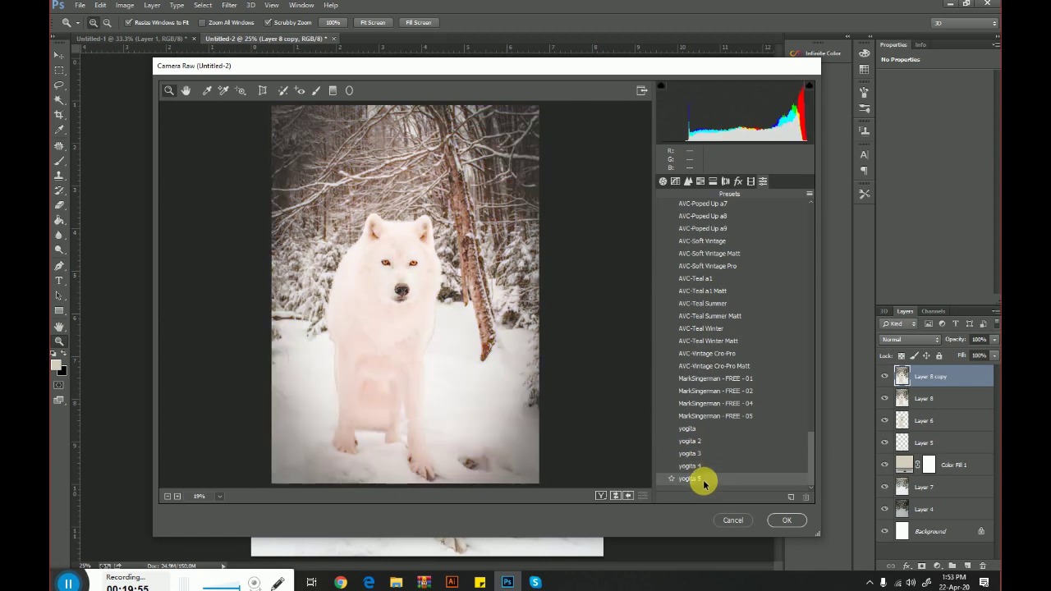
{"action": "left_click", "coordinate": [726, 406]}
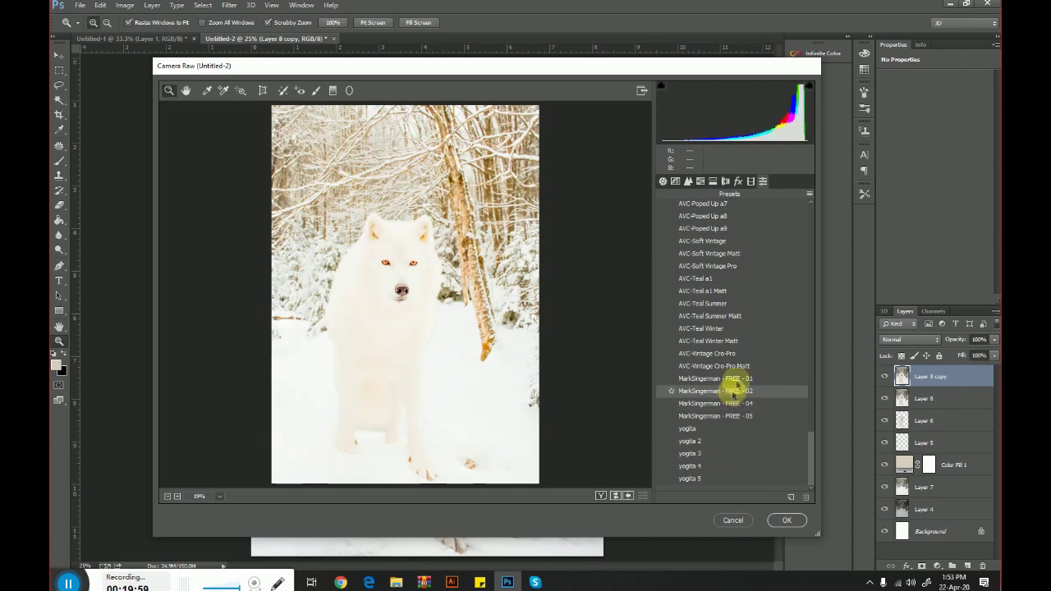
{"action": "left_click", "coordinate": [734, 378]}
{"action": "left_click", "coordinate": [741, 367]}
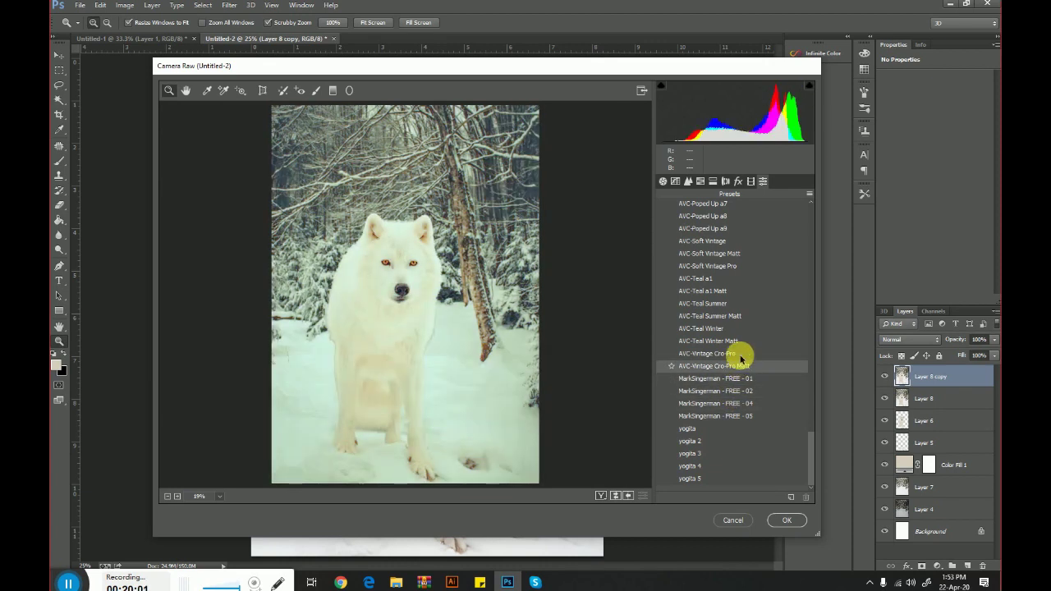
{"action": "left_click", "coordinate": [741, 353]}
Try the AVC-Teal and AVC-Soft Vintage presets, settling on AVC-Poped Up a7
{"action": "left_click", "coordinate": [743, 340]}
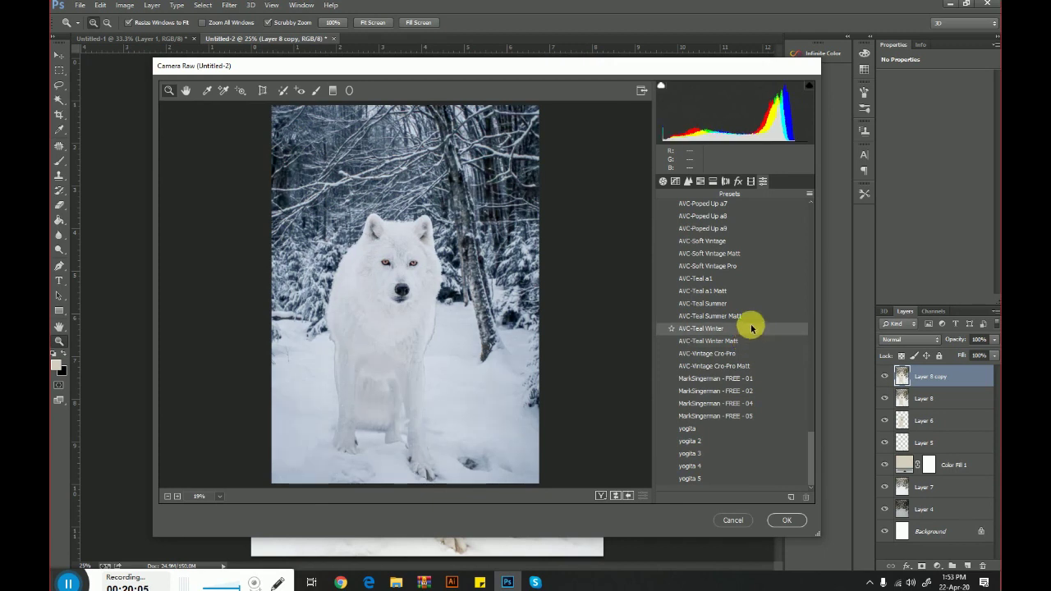
{"action": "left_click", "coordinate": [753, 316]}
{"action": "left_click", "coordinate": [756, 304]}
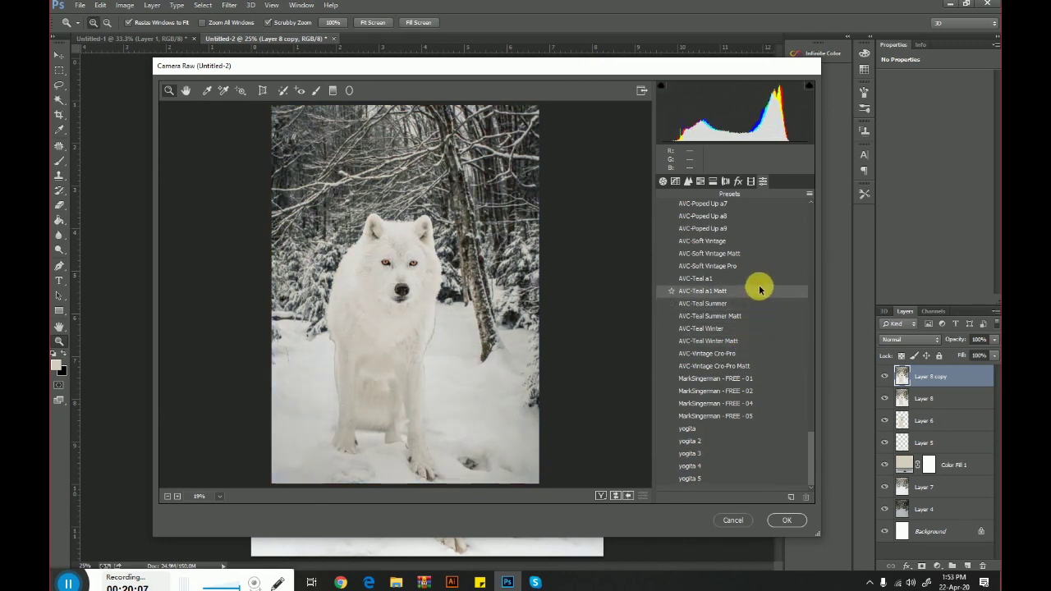
{"action": "left_click", "coordinate": [757, 279]}
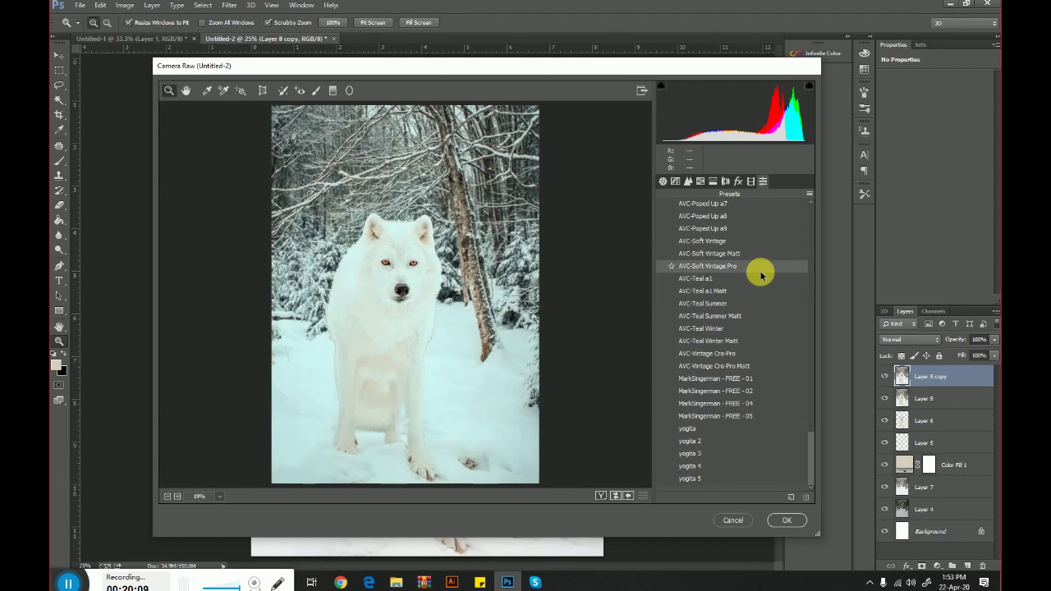
{"action": "left_click", "coordinate": [763, 255]}
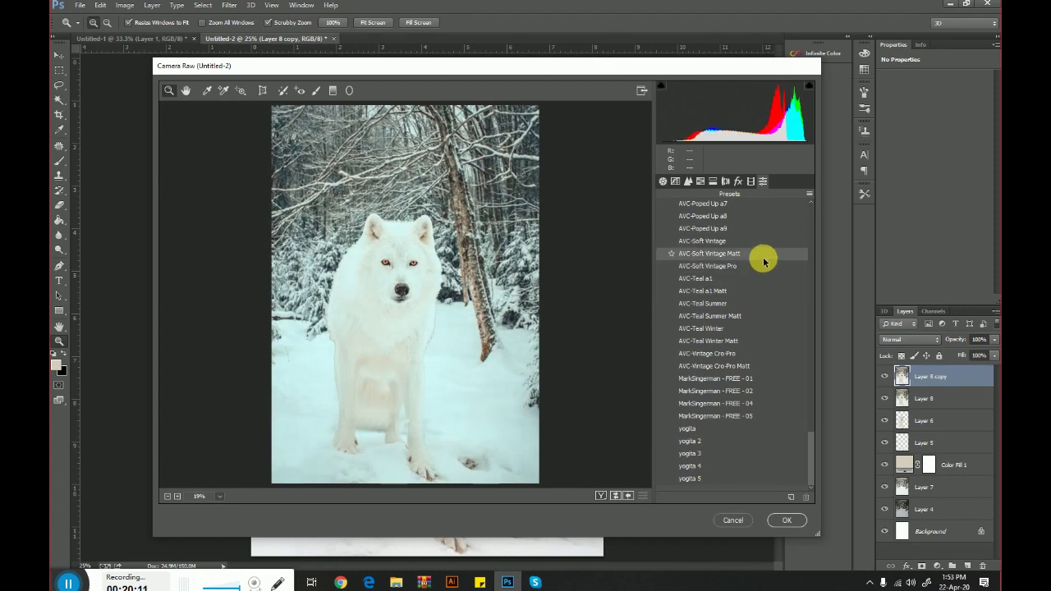
{"action": "left_click", "coordinate": [764, 243]}
{"action": "left_click", "coordinate": [765, 229]}
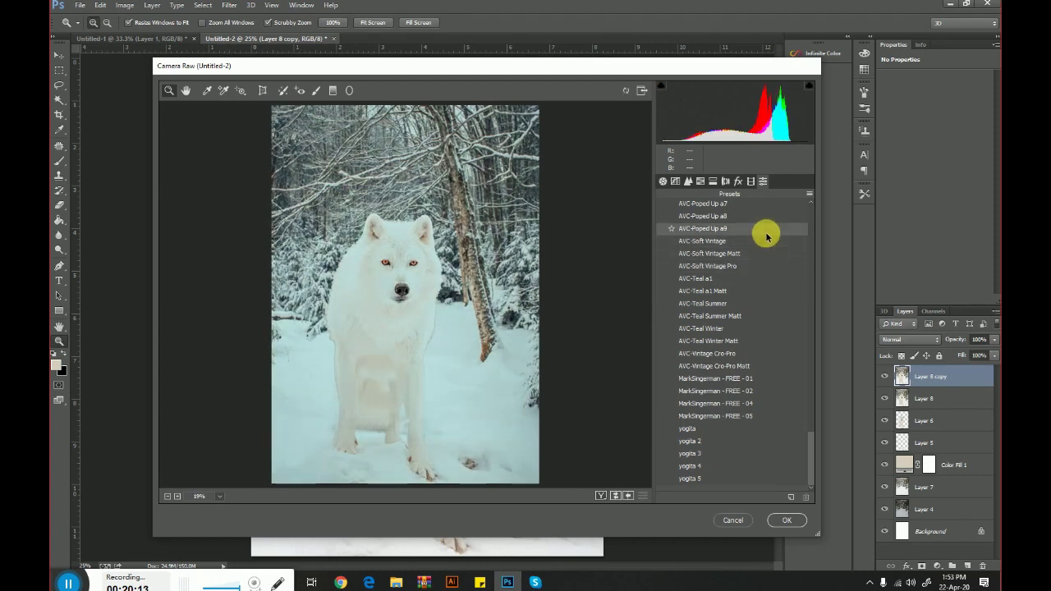
{"action": "left_click", "coordinate": [770, 205]}
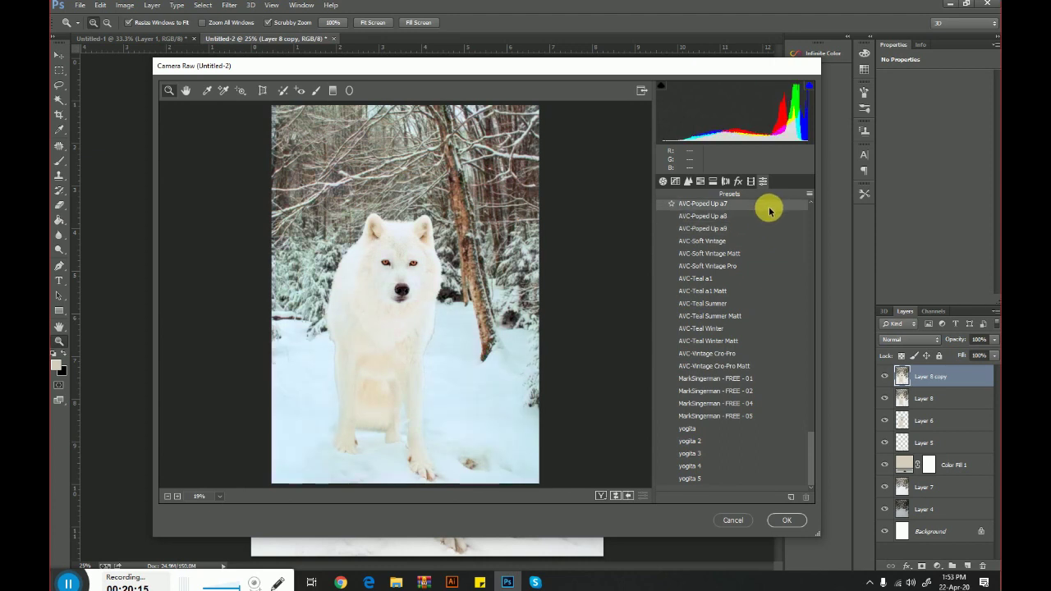
Preview the AVC-Poped Up a5–a1 presets and the AVC-MS c and d presets
{"action": "left_click_drag", "start_coordinate": [815, 458], "coordinate": [815, 424]}
{"action": "left_click", "coordinate": [737, 355]}
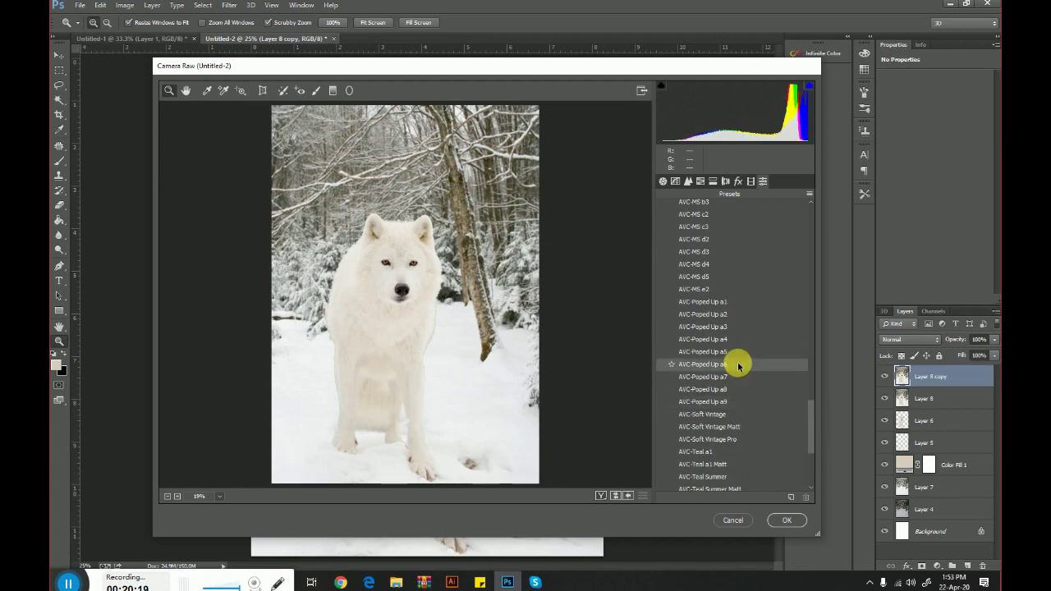
{"action": "left_click", "coordinate": [738, 340]}
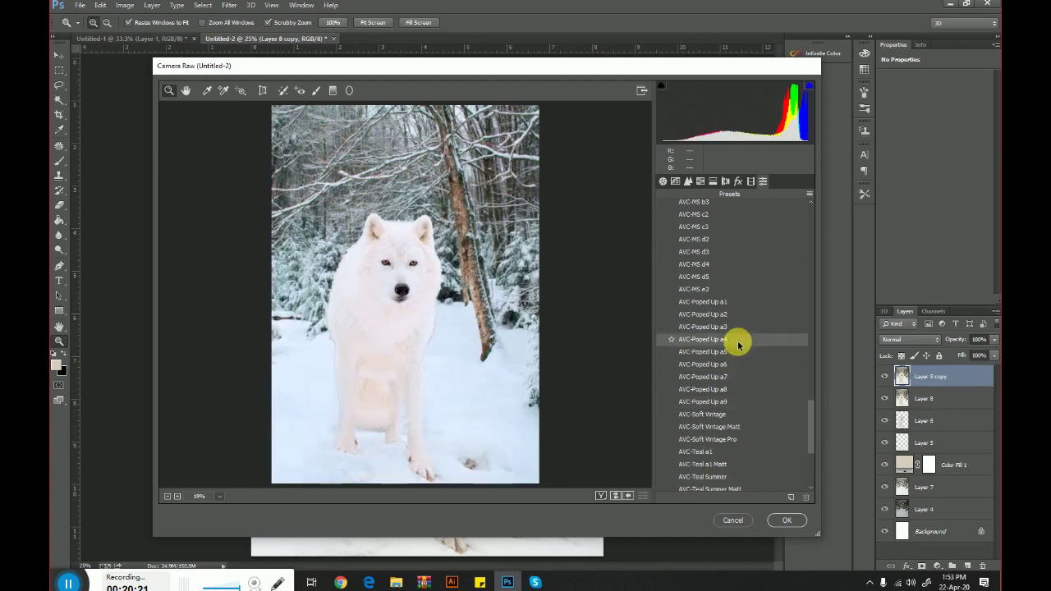
{"action": "left_click", "coordinate": [740, 328]}
{"action": "left_click", "coordinate": [740, 303]}
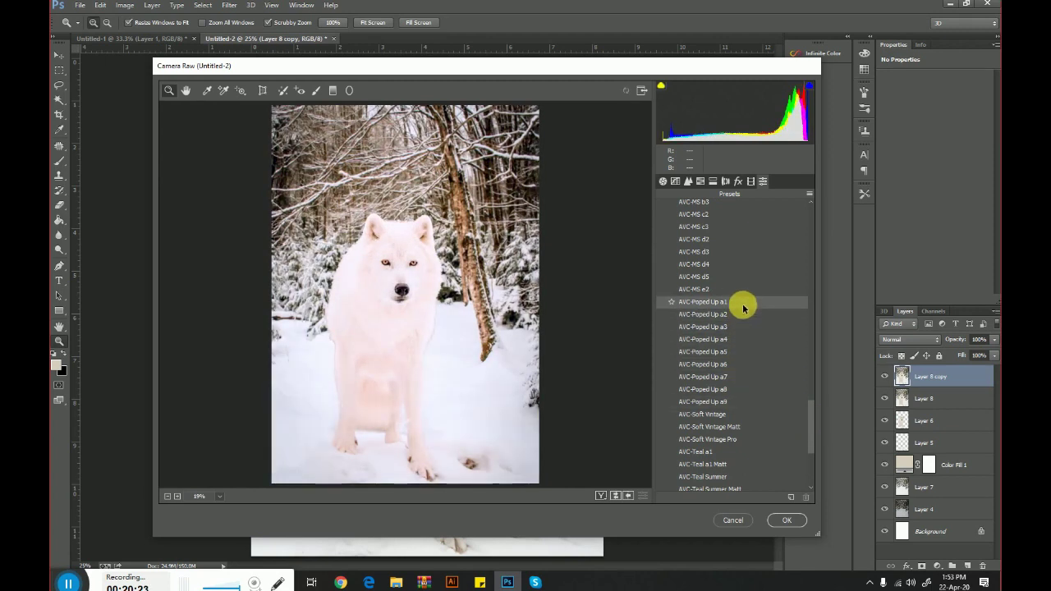
{"action": "left_click", "coordinate": [747, 277]}
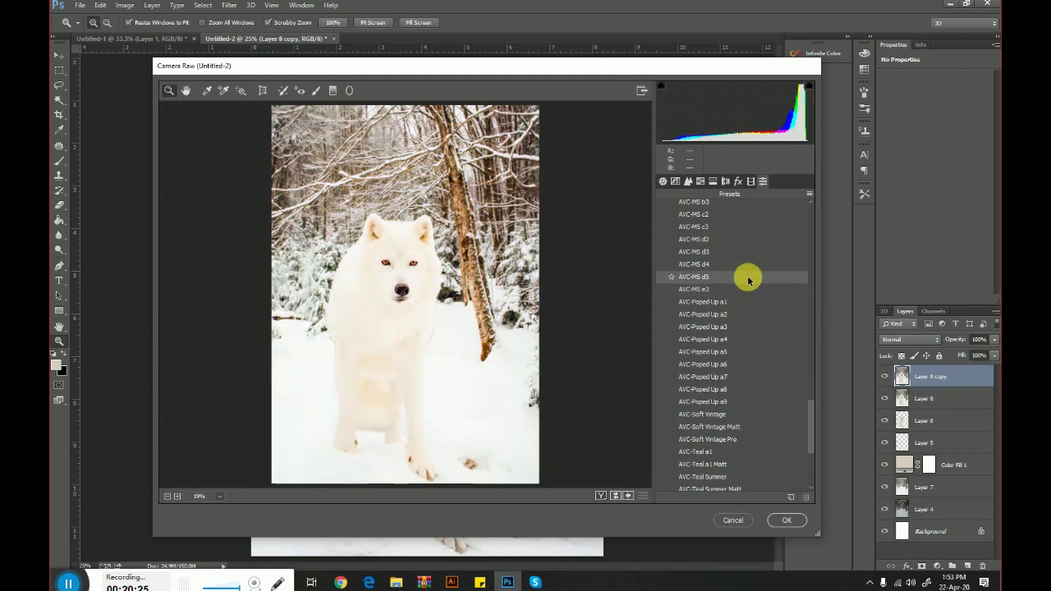
{"action": "left_click", "coordinate": [753, 253]}
{"action": "left_click", "coordinate": [758, 227]}
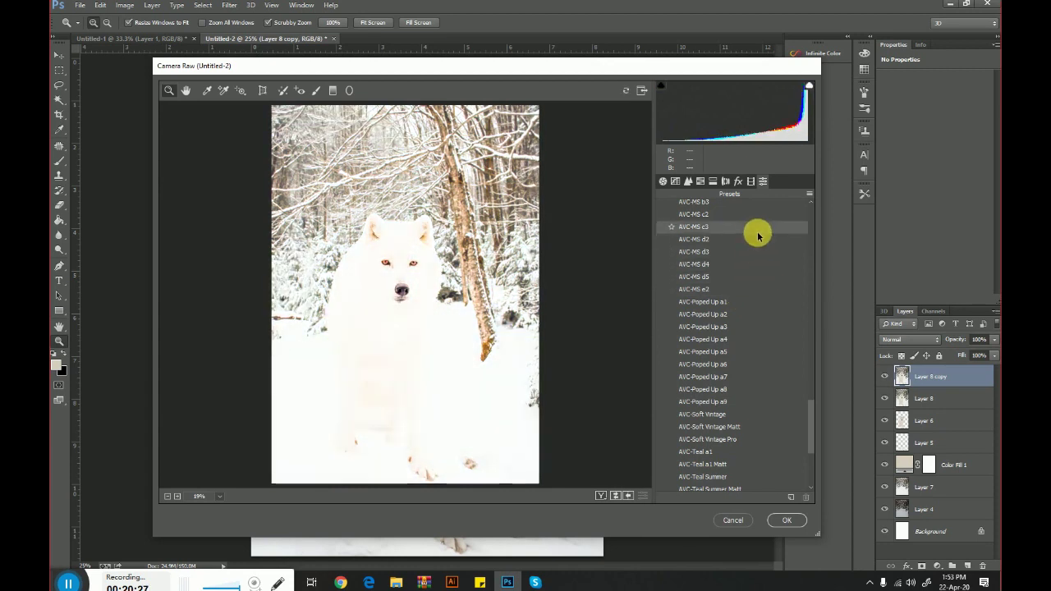
{"action": "left_click", "coordinate": [761, 215]}
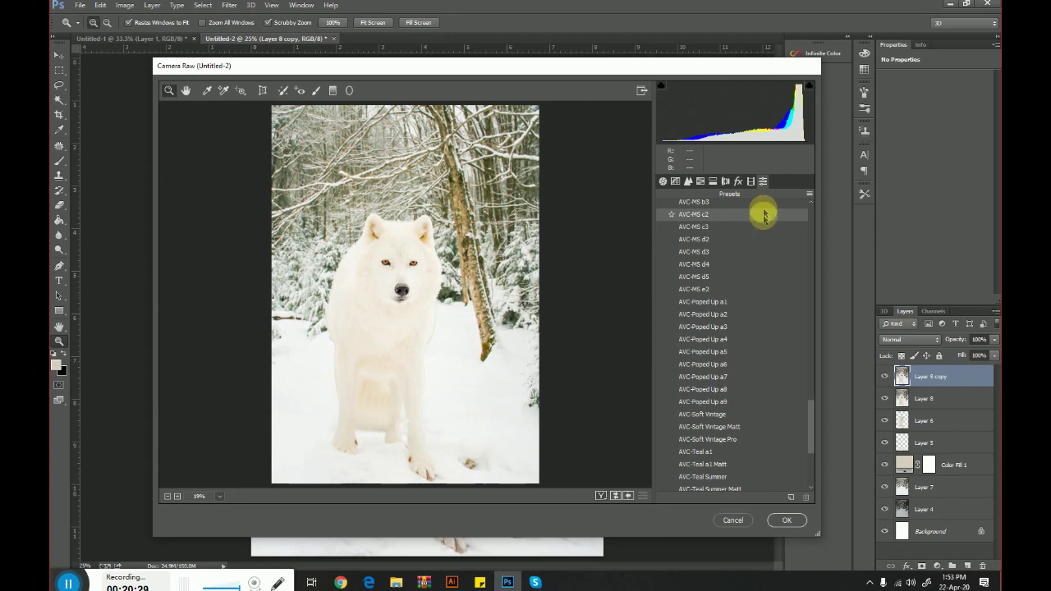
{"action": "key", "text": "Down"}
{"action": "key", "text": "Down"}
{"action": "key", "text": "Down"}
Try the AVC-MS b and a presets and AVC-Moody Violet Matt, returning to AVC-MS a2
{"action": "left_click_drag", "start_coordinate": [813, 434], "coordinate": [810, 411]}
{"action": "scroll", "coordinate": [725, 288], "scroll_direction": "down", "scroll_amount": 1}
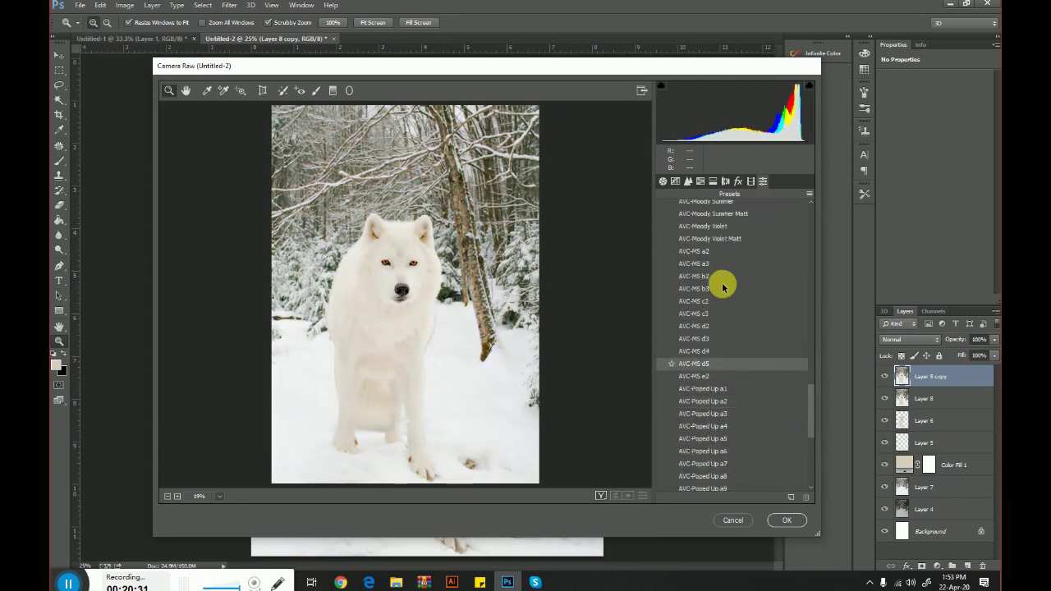
{"action": "left_click", "coordinate": [723, 286]}
{"action": "left_click", "coordinate": [725, 276]}
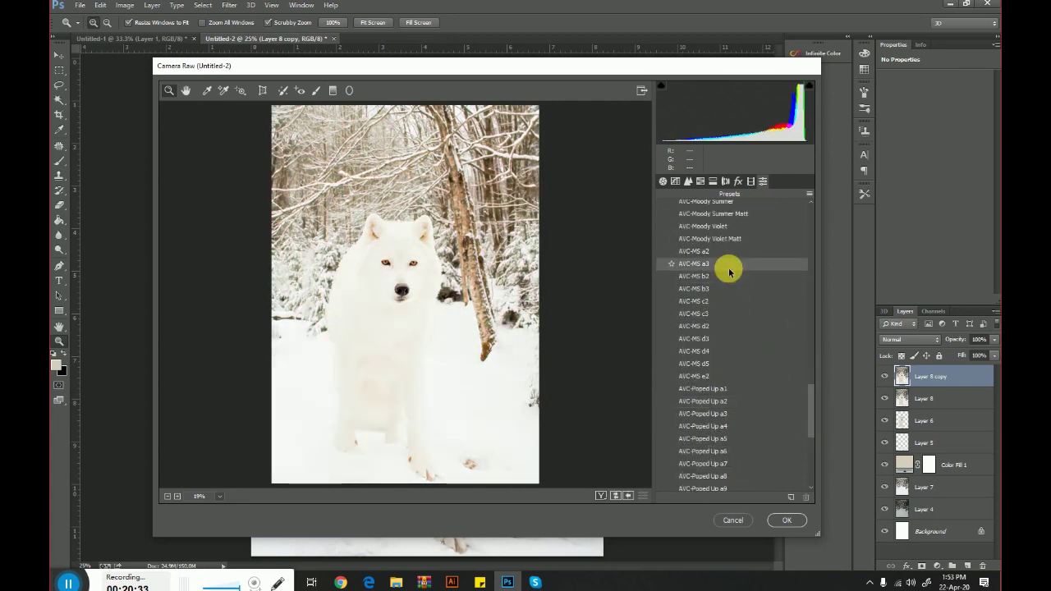
{"action": "left_click", "coordinate": [742, 256]}
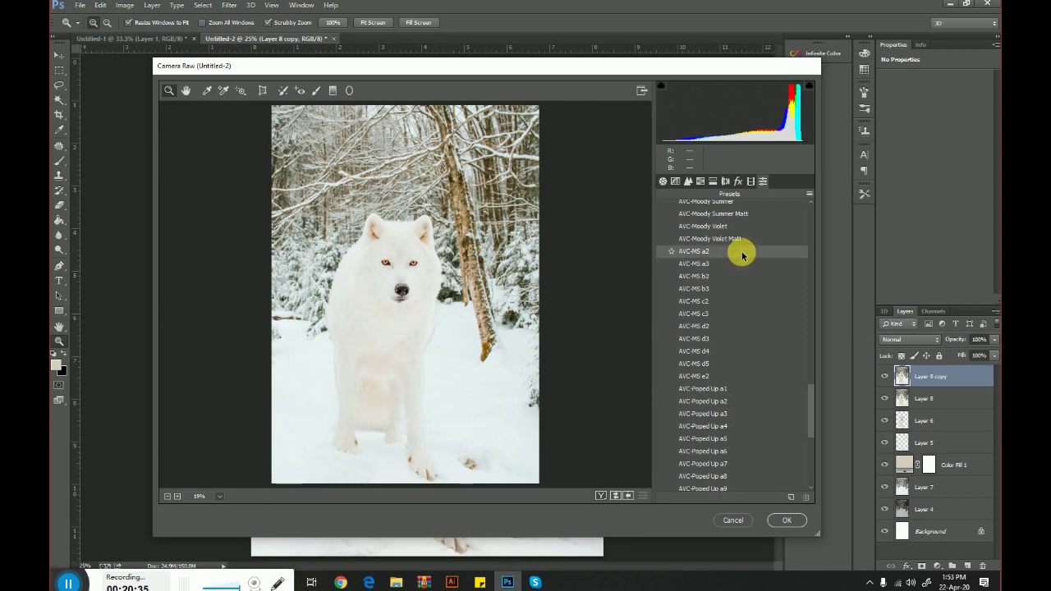
{"action": "left_click", "coordinate": [746, 238]}
{"action": "left_click", "coordinate": [768, 251]}
Preview the AVC-Moody Summer, Purple, Pink, Matt Blue, Matt Black and Green presets
{"action": "left_click_drag", "start_coordinate": [807, 410], "coordinate": [810, 385]}
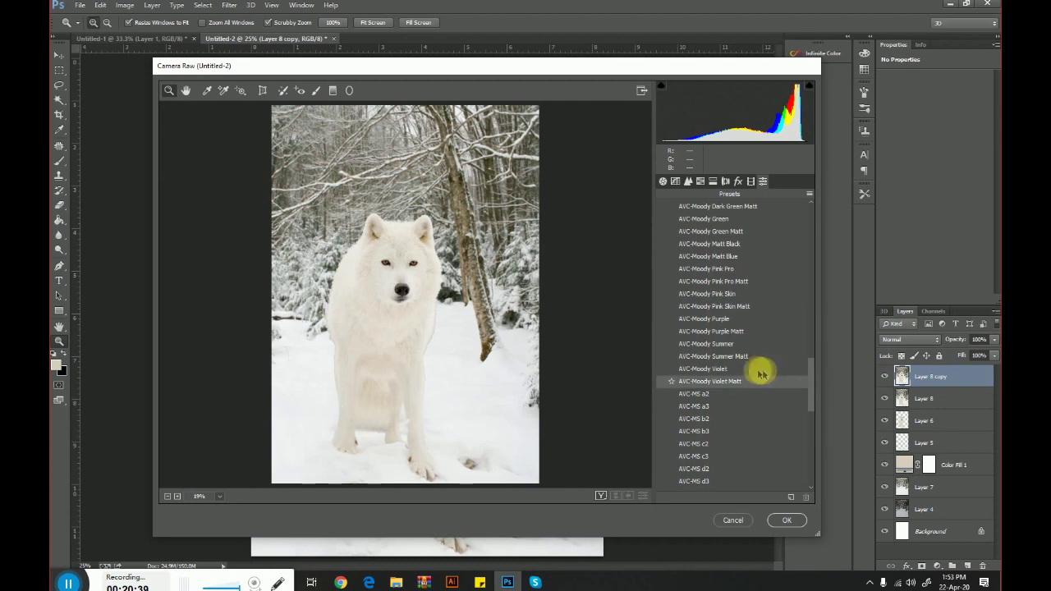
{"action": "left_click", "coordinate": [754, 369]}
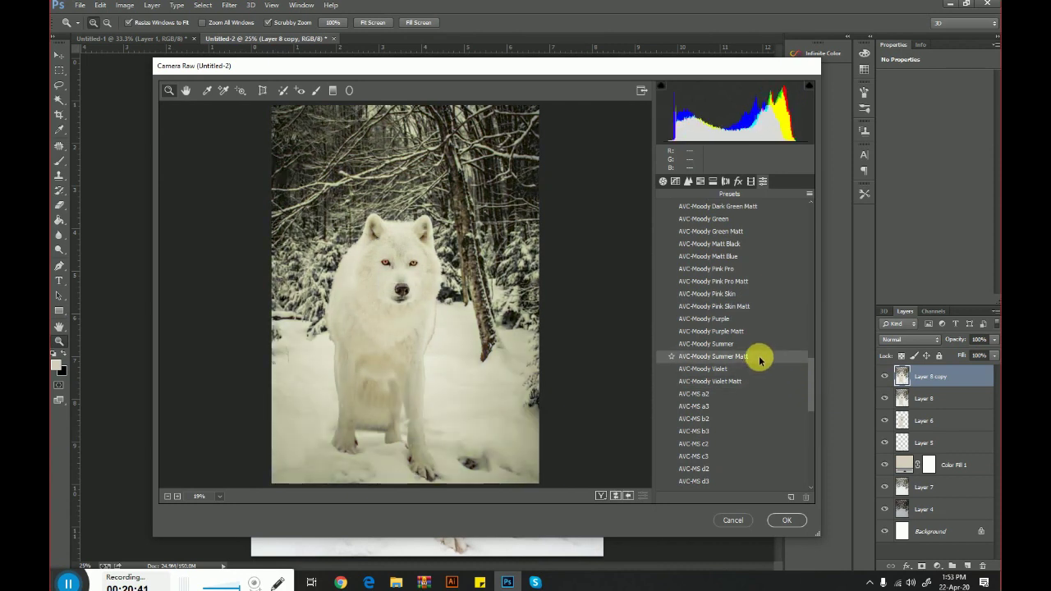
{"action": "left_click", "coordinate": [763, 344]}
{"action": "left_click", "coordinate": [773, 319]}
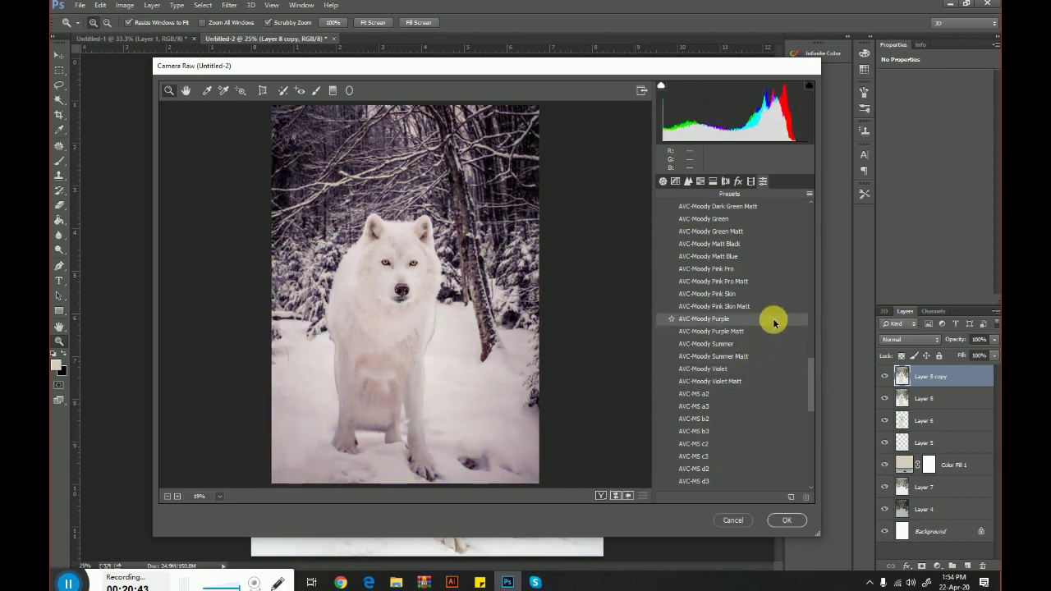
{"action": "left_click", "coordinate": [777, 294]}
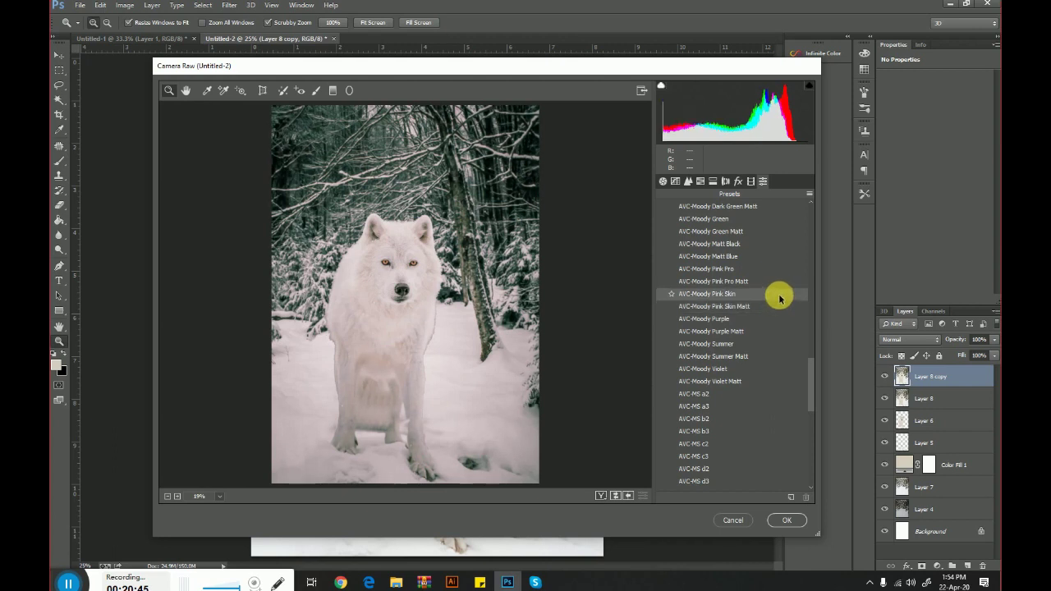
{"action": "left_click", "coordinate": [779, 271]}
{"action": "left_click", "coordinate": [781, 260]}
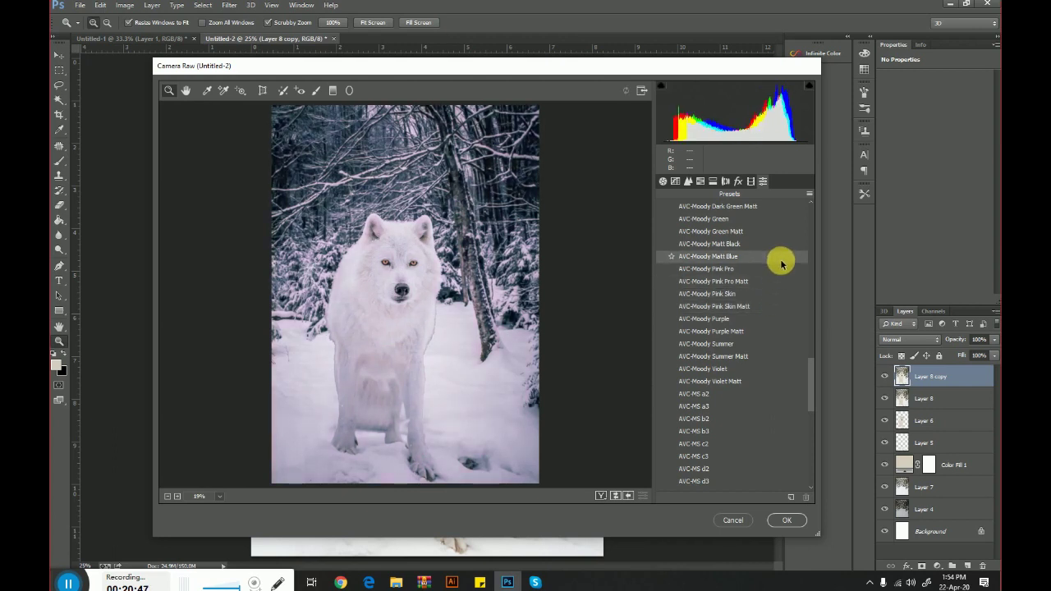
{"action": "left_click", "coordinate": [781, 247]}
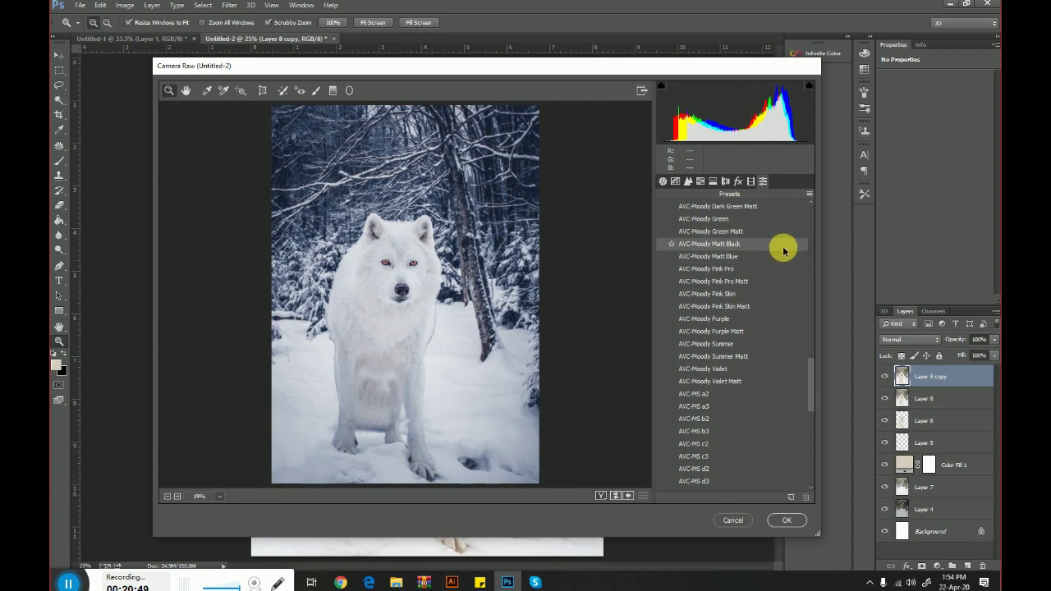
{"action": "left_click", "coordinate": [782, 233]}
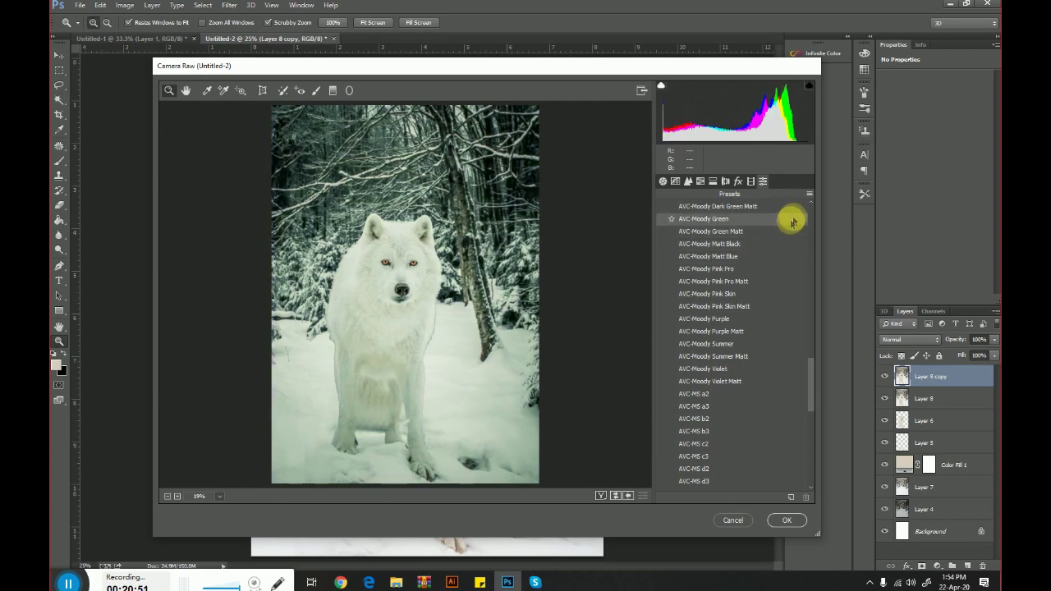
{"action": "left_click", "coordinate": [805, 369]}
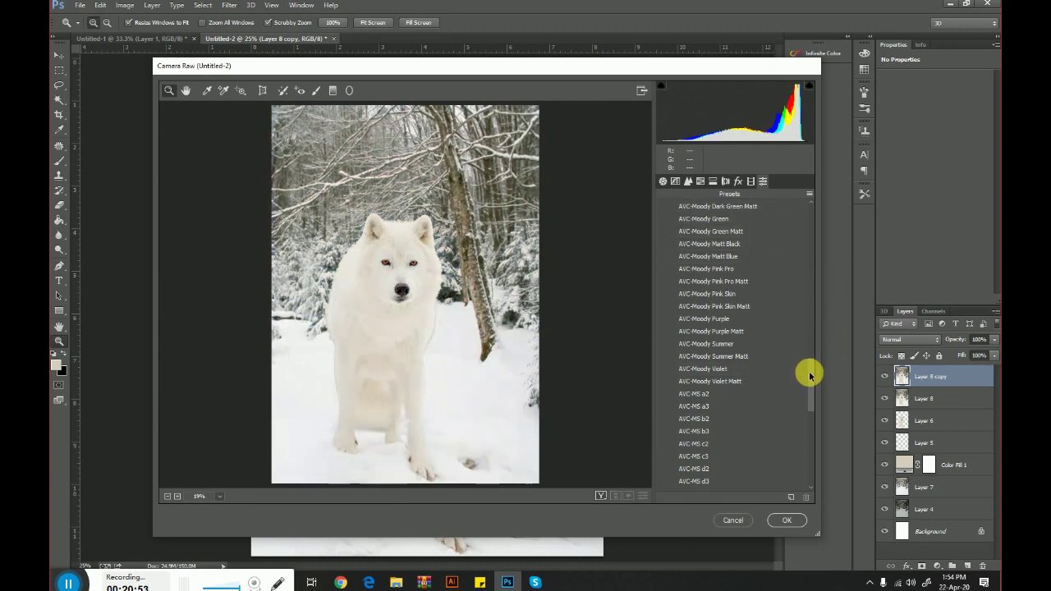
Try the AVC-Moody Cro-Pro variants and apply the AVC-Moody Blue preset
{"action": "scroll", "coordinate": [813, 365], "scroll_direction": "up", "scroll_amount": 3}
{"action": "left_click", "coordinate": [793, 303]}
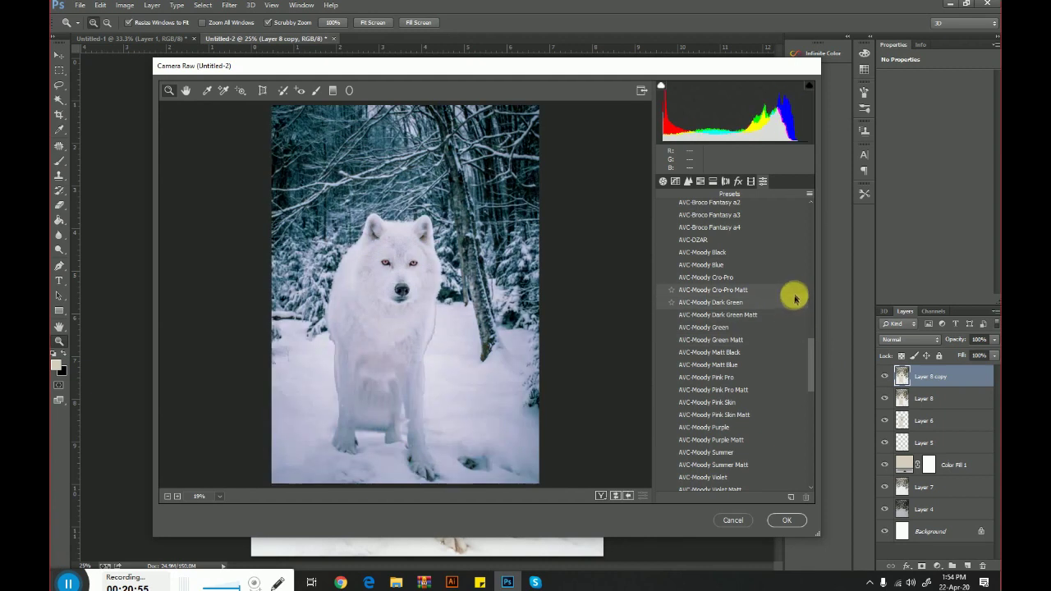
{"action": "left_click", "coordinate": [795, 294]}
{"action": "left_click", "coordinate": [797, 280]}
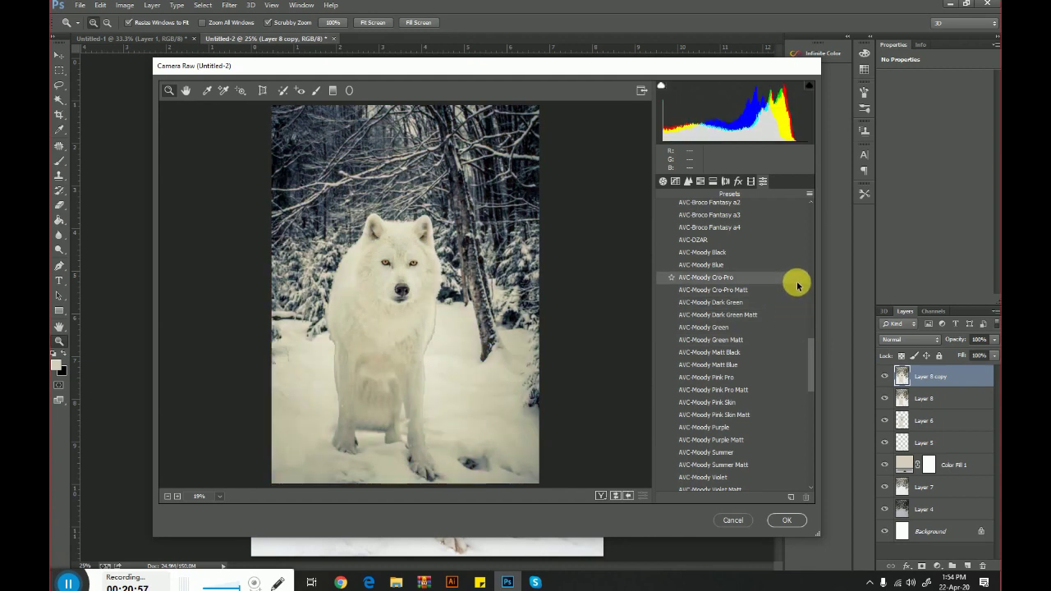
{"action": "left_click", "coordinate": [800, 266]}
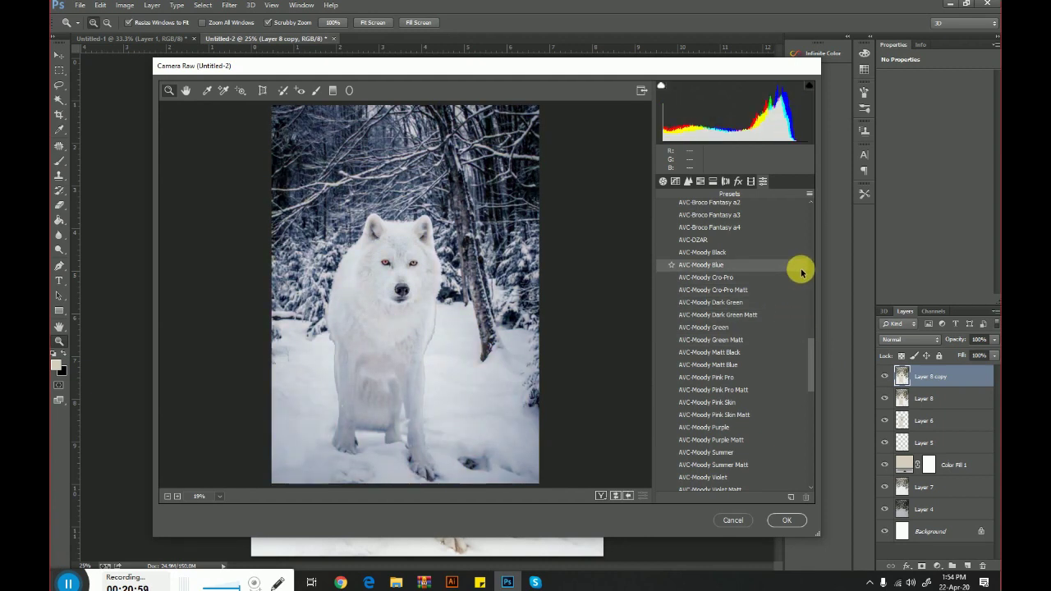
{"action": "left_click", "coordinate": [801, 270]}
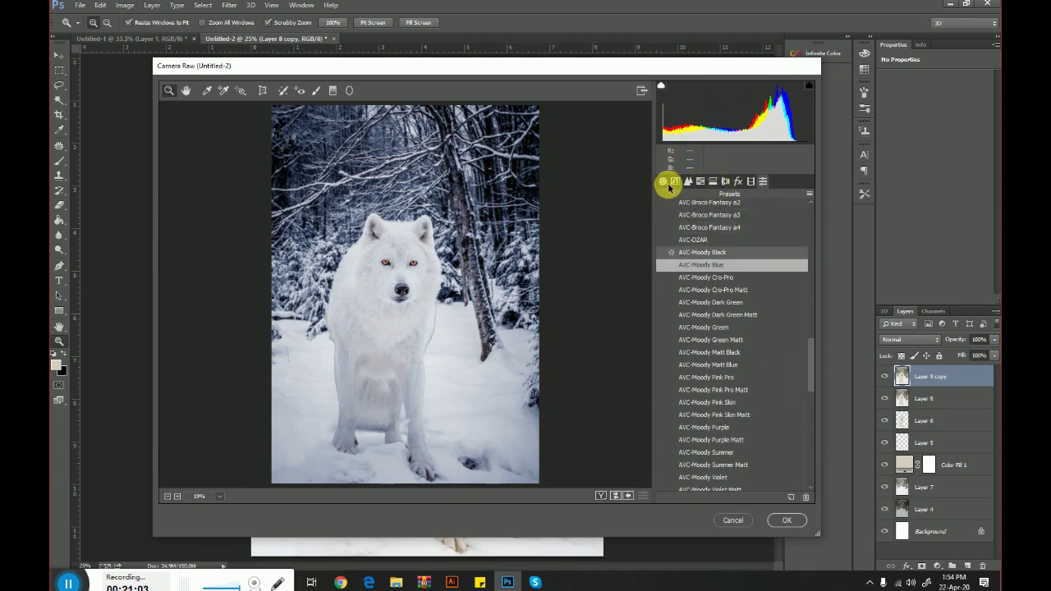
In the Basic panel, set Shadows +62, Whites +20, Blacks -68, Texture +2, Exposure -0.25
{"action": "left_click", "coordinate": [663, 182]}
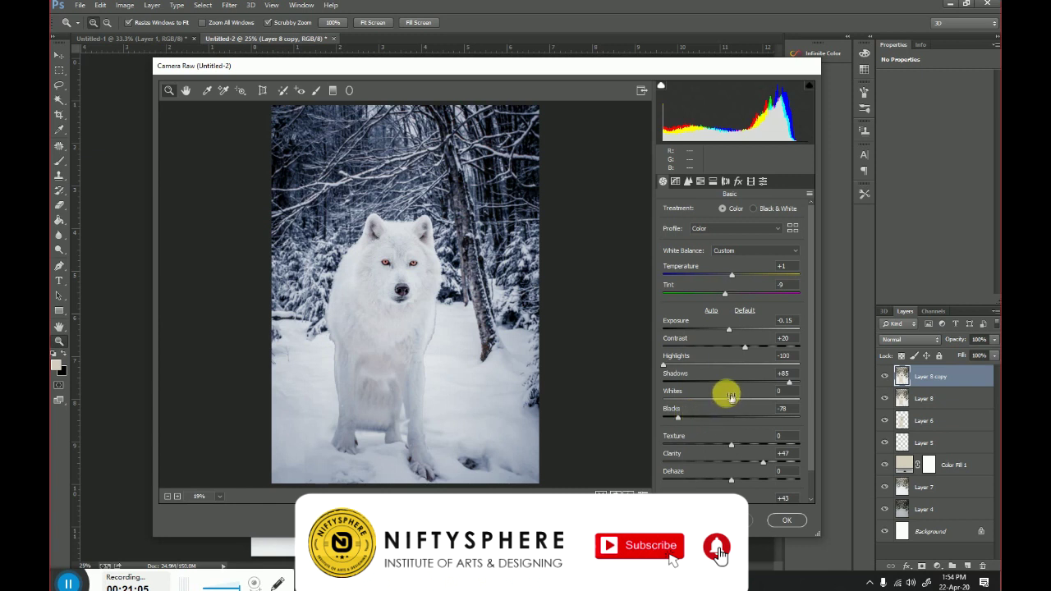
{"action": "mouse_move", "coordinate": [791, 386]}
{"action": "left_mouse_down"}
{"action": "mouse_move", "coordinate": [732, 383]}
{"action": "mouse_move", "coordinate": [776, 386]}
{"action": "mouse_move", "coordinate": [775, 399]}
{"action": "mouse_move", "coordinate": [734, 401]}
{"action": "mouse_move", "coordinate": [758, 400]}
{"action": "mouse_move", "coordinate": [746, 401]}
{"action": "left_mouse_up"}
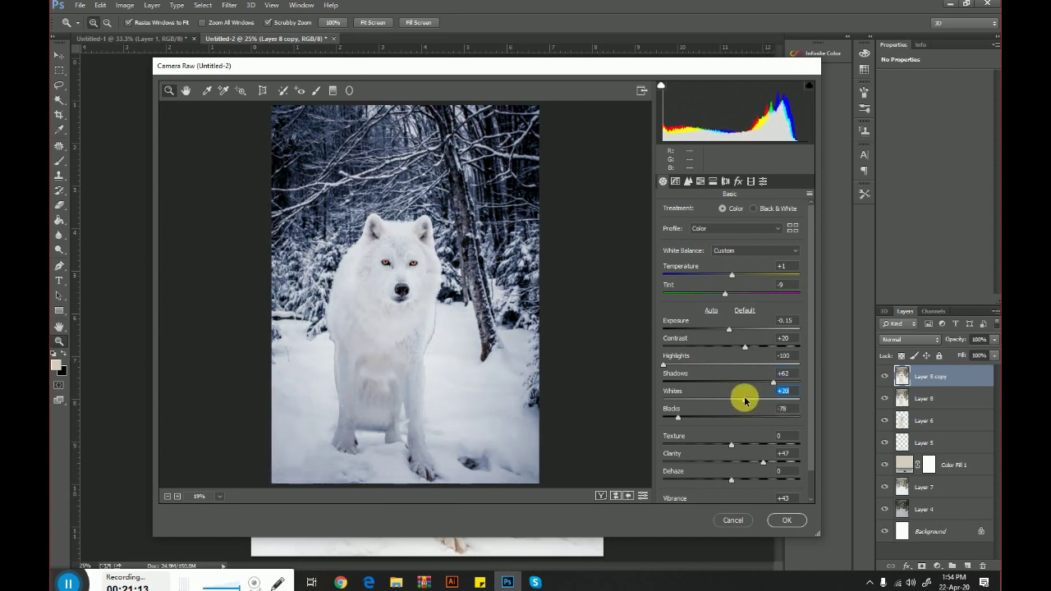
{"action": "mouse_move", "coordinate": [688, 418]}
{"action": "left_mouse_down"}
{"action": "mouse_move", "coordinate": [673, 417]}
{"action": "mouse_move", "coordinate": [685, 417]}
{"action": "left_mouse_up"}
{"action": "left_click_drag", "start_coordinate": [731, 444], "coordinate": [744, 448]}
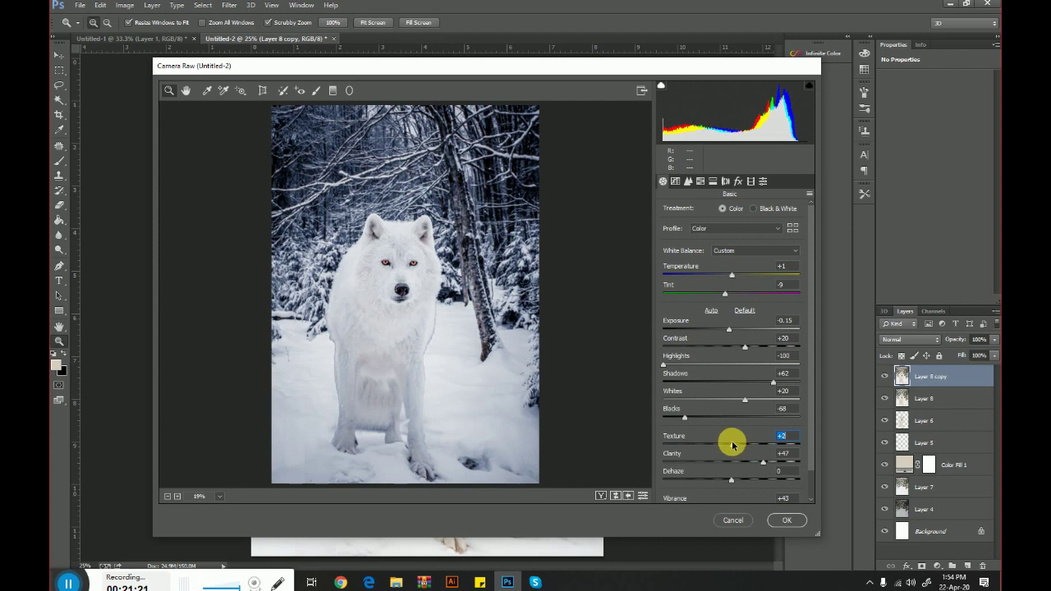
{"action": "left_click_drag", "start_coordinate": [731, 333], "coordinate": [730, 333]}
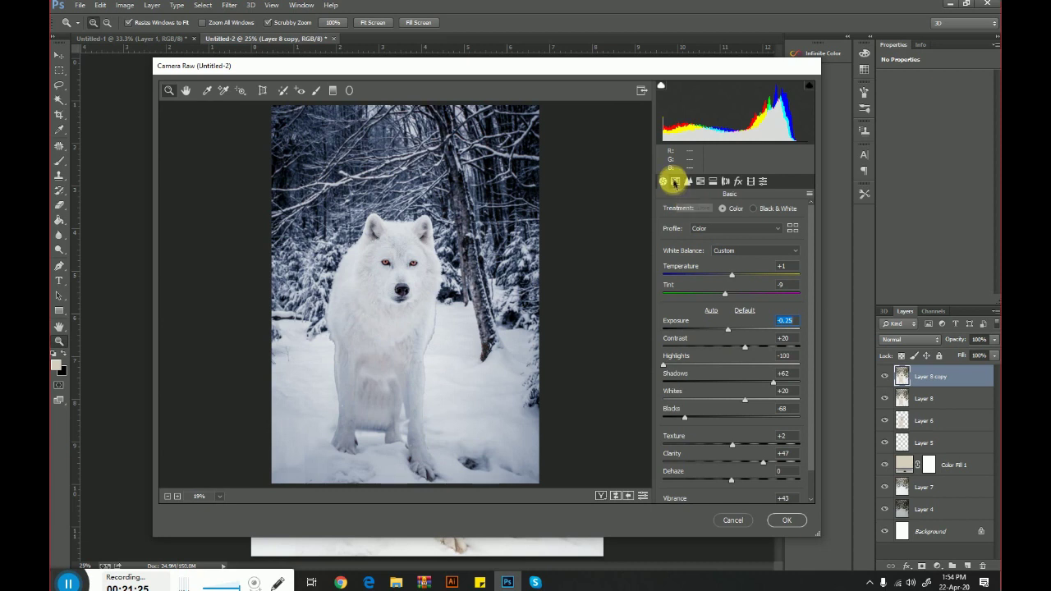
Brighten the tone curve highlights and add a post-crop vignette in Effects
{"action": "left_click", "coordinate": [675, 181]}
{"action": "mouse_move", "coordinate": [739, 391]}
{"action": "left_mouse_down"}
{"action": "mouse_move", "coordinate": [748, 391]}
{"action": "mouse_move", "coordinate": [721, 403]}
{"action": "mouse_move", "coordinate": [733, 408]}
{"action": "mouse_move", "coordinate": [728, 440]}
{"action": "mouse_move", "coordinate": [708, 442]}
{"action": "mouse_move", "coordinate": [751, 424]}
{"action": "mouse_move", "coordinate": [725, 428]}
{"action": "mouse_move", "coordinate": [736, 427]}
{"action": "left_mouse_up"}
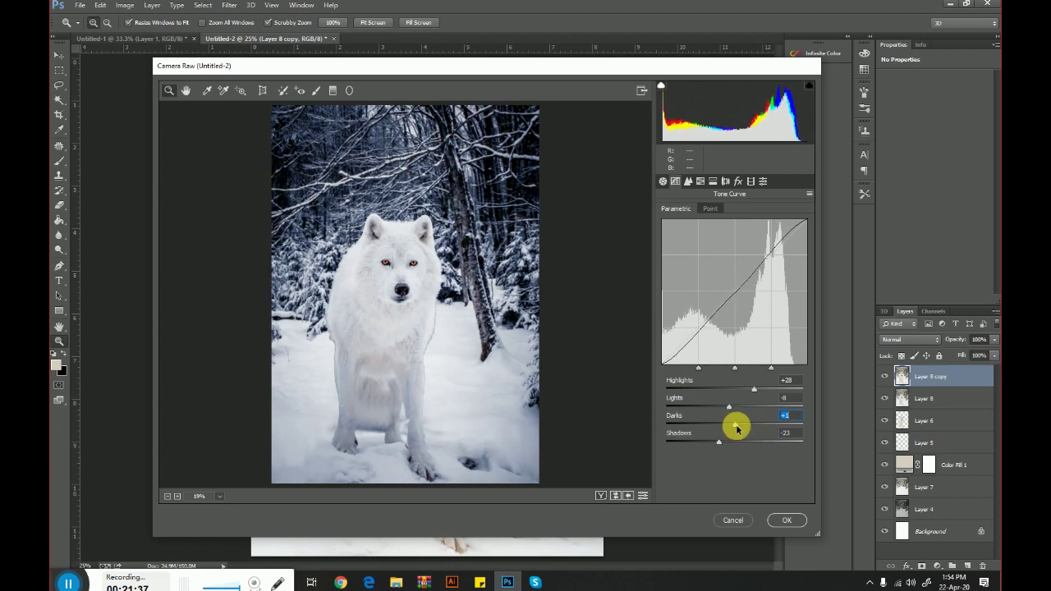
{"action": "left_click", "coordinate": [726, 181]}
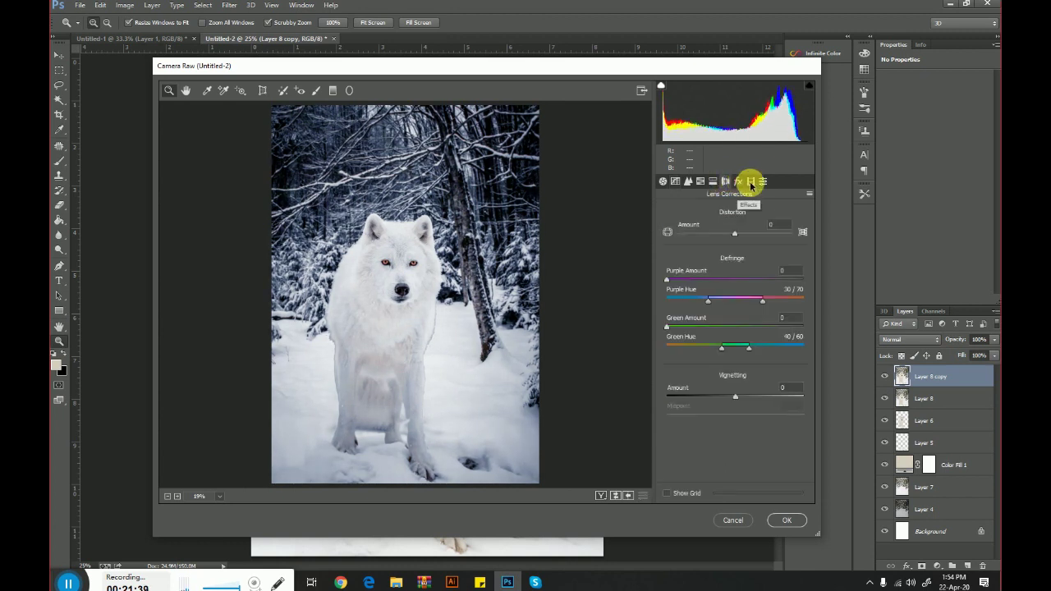
{"action": "left_click", "coordinate": [750, 181]}
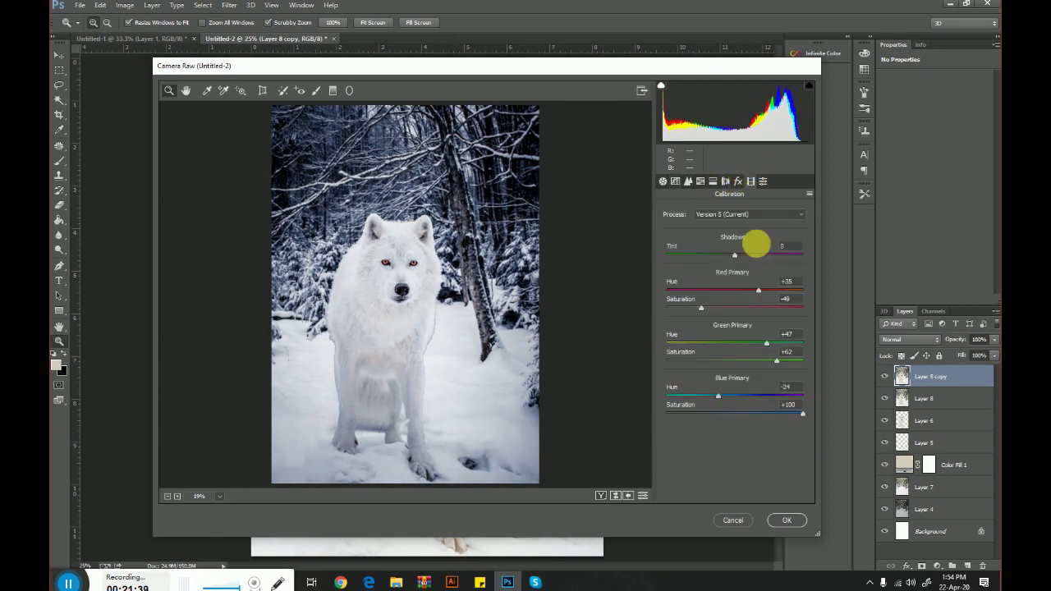
{"action": "left_click", "coordinate": [739, 183]}
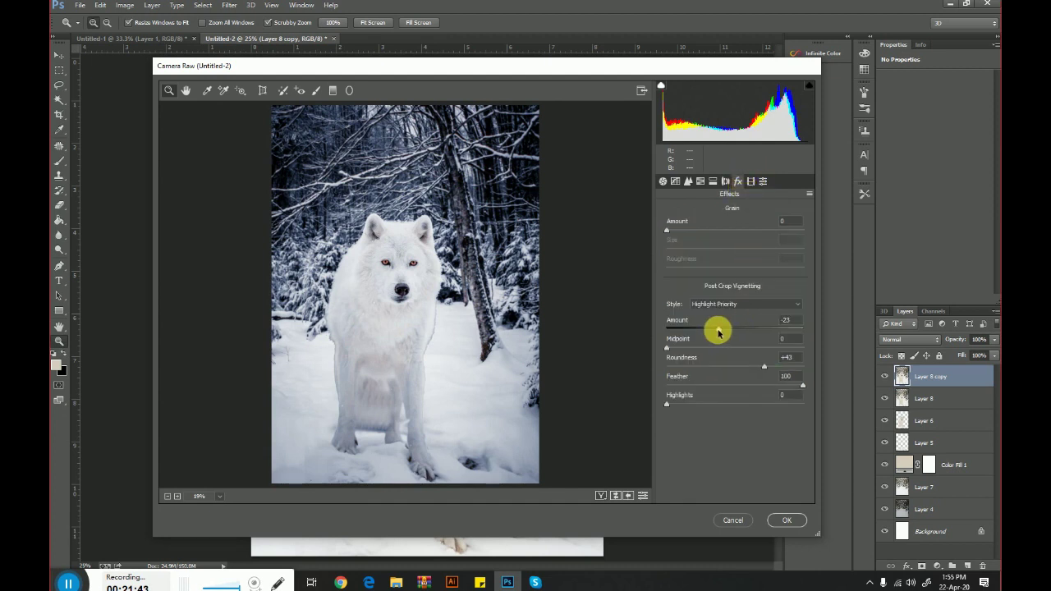
{"action": "left_click_drag", "start_coordinate": [712, 331], "coordinate": [715, 330]}
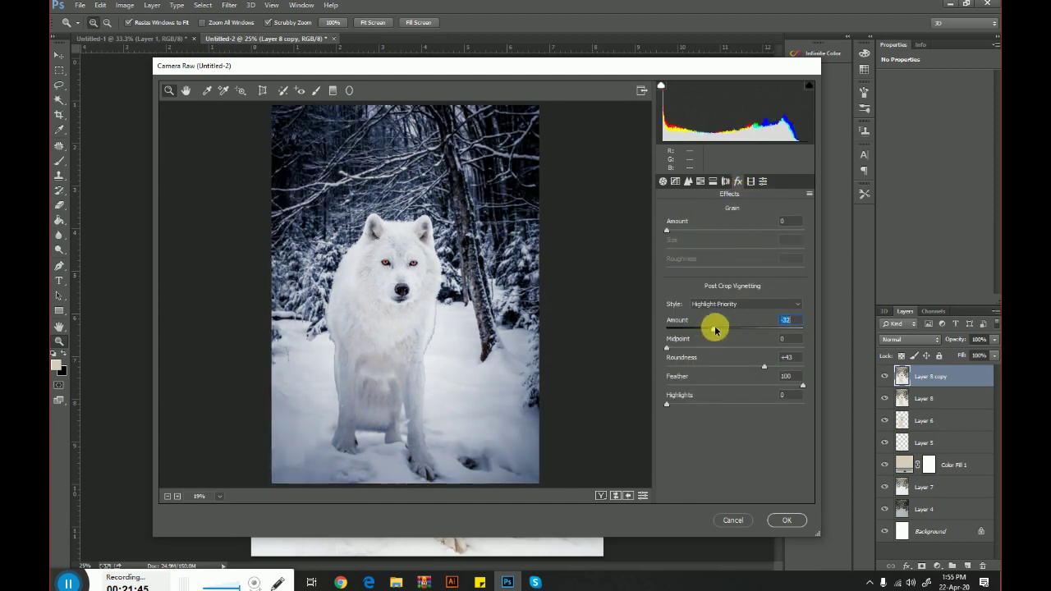
Warm the Temperature slightly and lower Saturation, Vibrance and Dehaze
{"action": "left_click", "coordinate": [664, 182]}
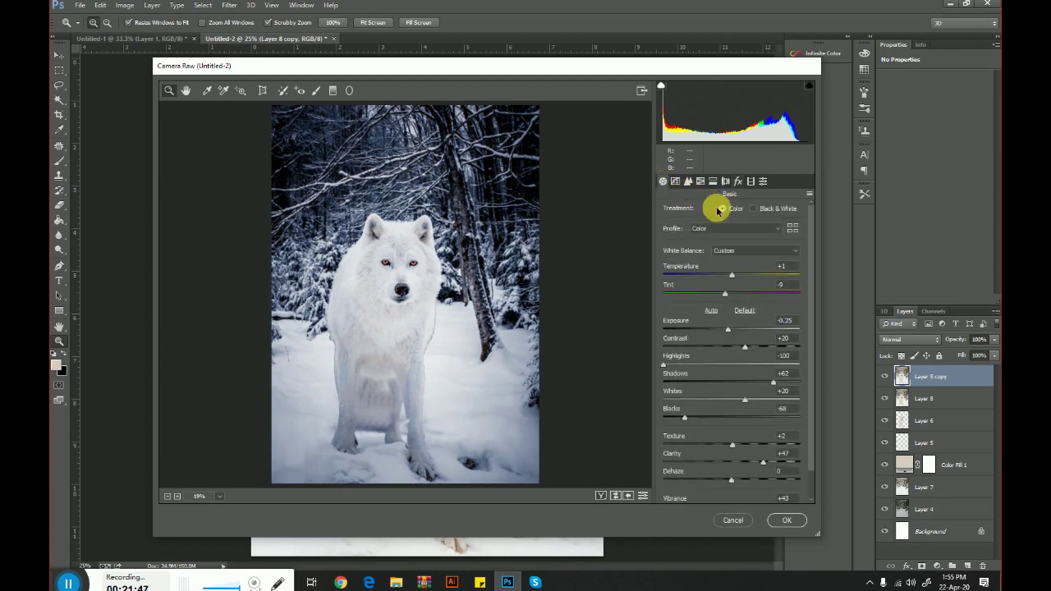
{"action": "left_click_drag", "start_coordinate": [735, 278], "coordinate": [737, 277]}
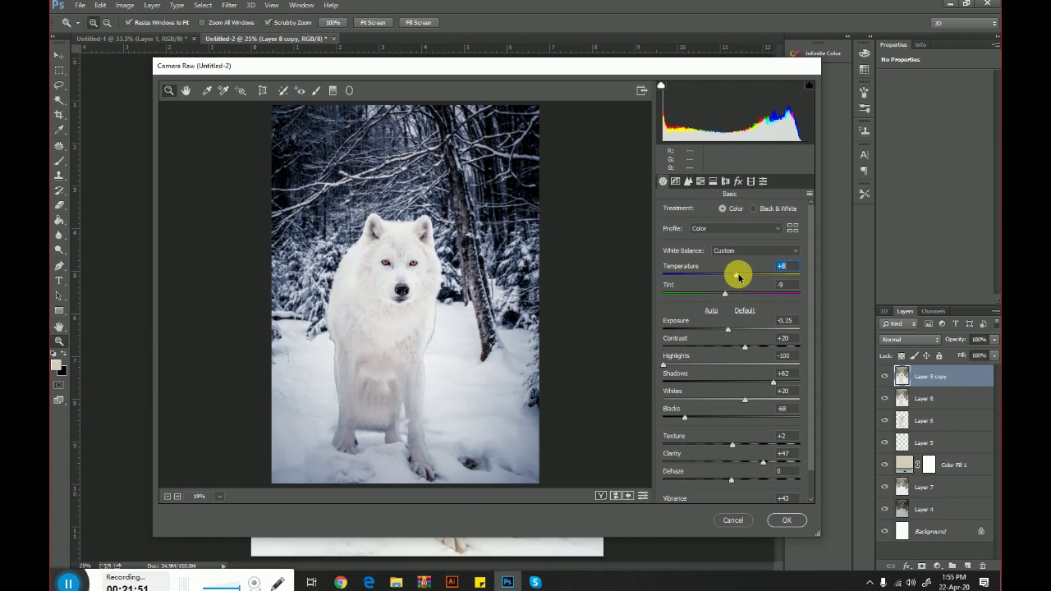
{"action": "left_click_drag", "start_coordinate": [740, 277], "coordinate": [743, 277]}
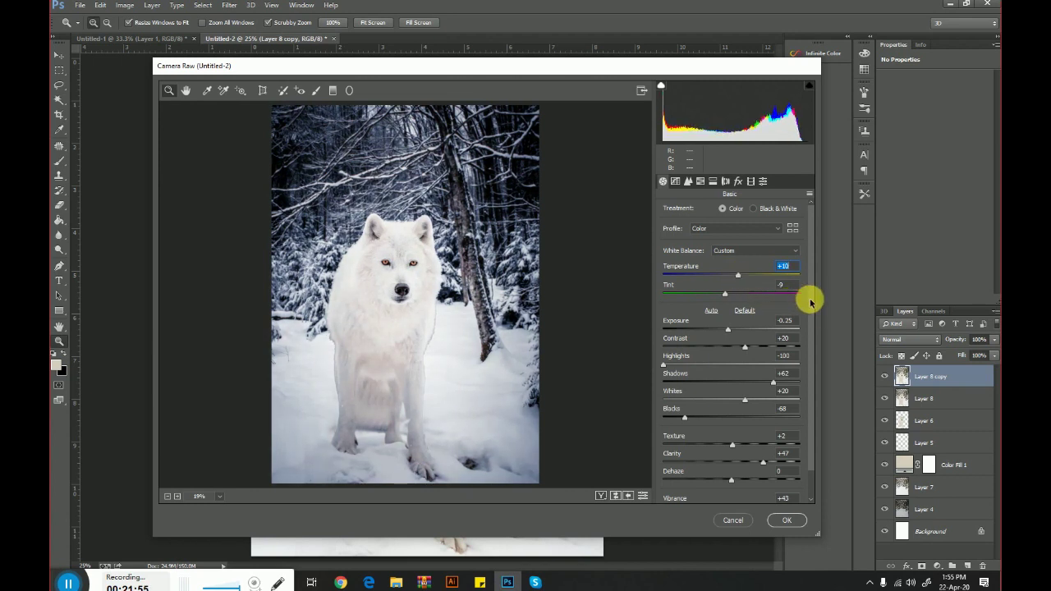
{"action": "scroll", "coordinate": [788, 443], "scroll_direction": "down", "scroll_amount": 2}
{"action": "mouse_move", "coordinate": [732, 495]}
{"action": "left_mouse_down"}
{"action": "mouse_move", "coordinate": [664, 493]}
{"action": "mouse_move", "coordinate": [696, 494]}
{"action": "left_mouse_up"}
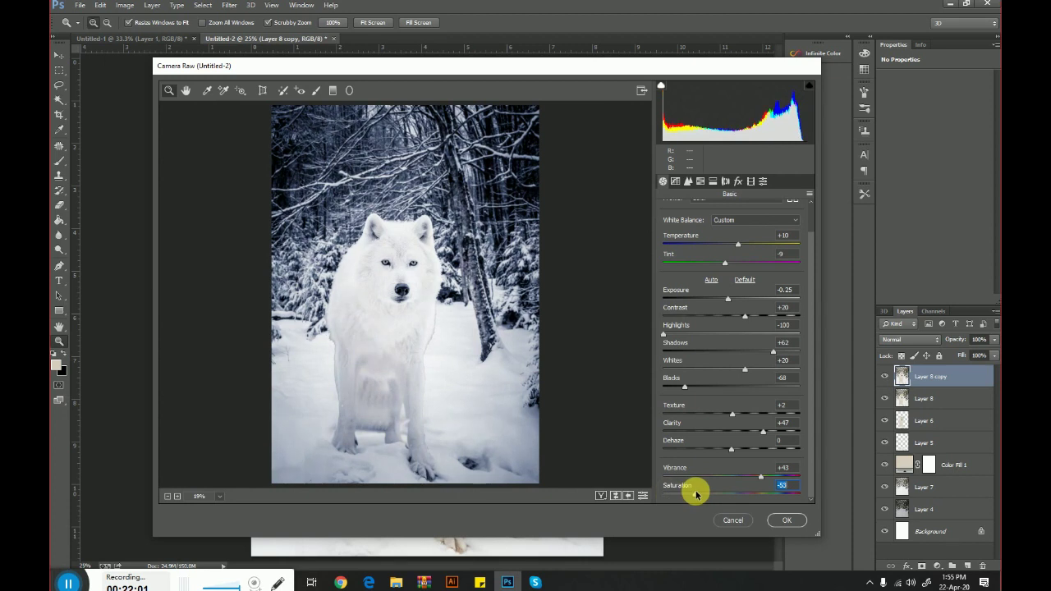
{"action": "left_click_drag", "start_coordinate": [761, 477], "coordinate": [739, 482]}
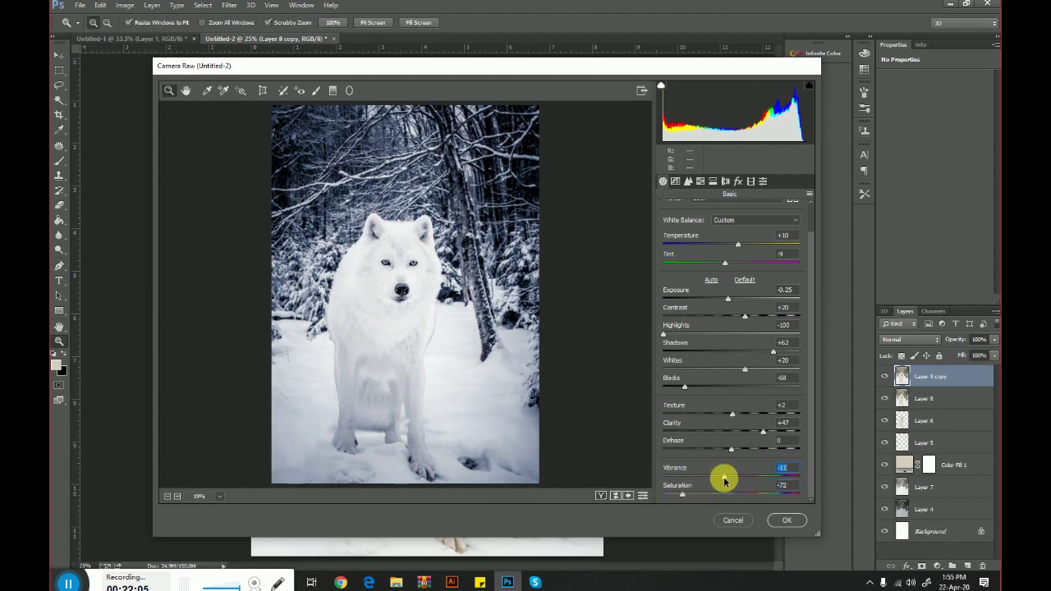
{"action": "mouse_move", "coordinate": [732, 449]}
{"action": "left_mouse_down"}
{"action": "mouse_move", "coordinate": [678, 447]}
{"action": "mouse_move", "coordinate": [734, 458]}
{"action": "left_mouse_up"}
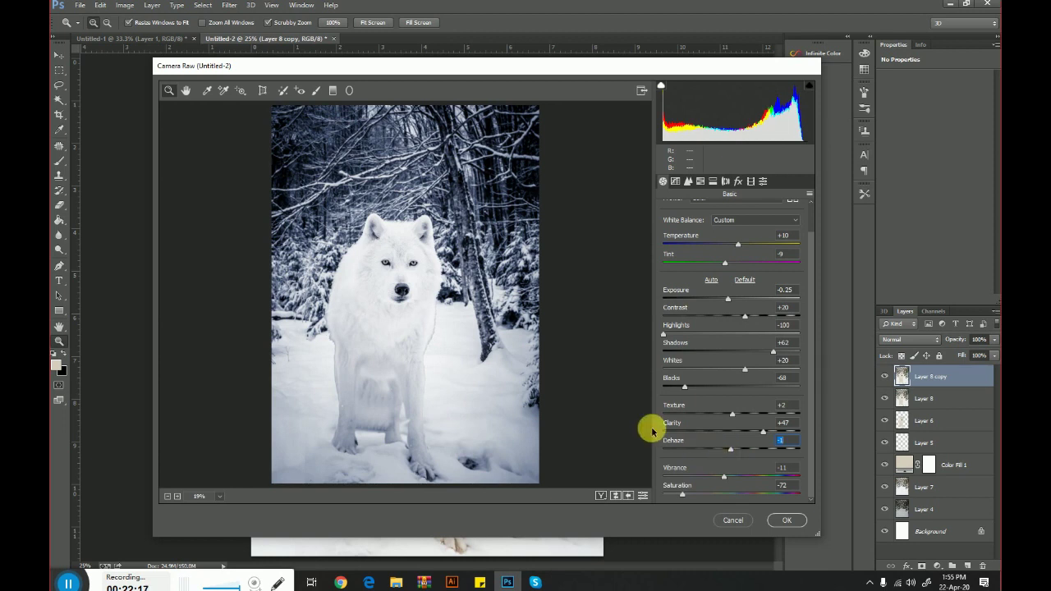
Apply the Camera Raw grade and zoom out to see the whole poster
{"action": "left_click", "coordinate": [792, 520]}
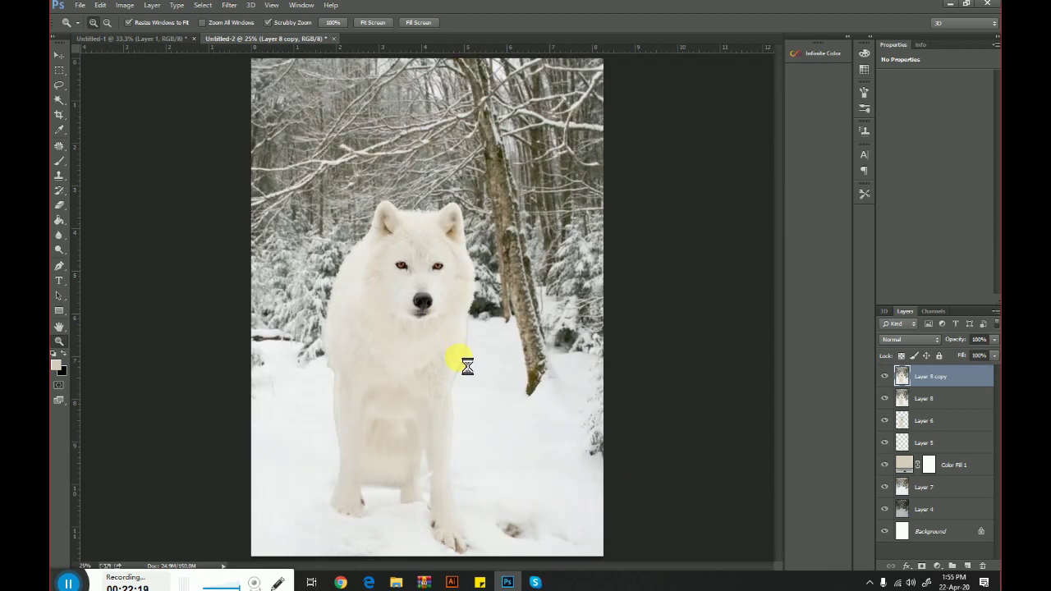
{"action": "right_click", "coordinate": [462, 261]}
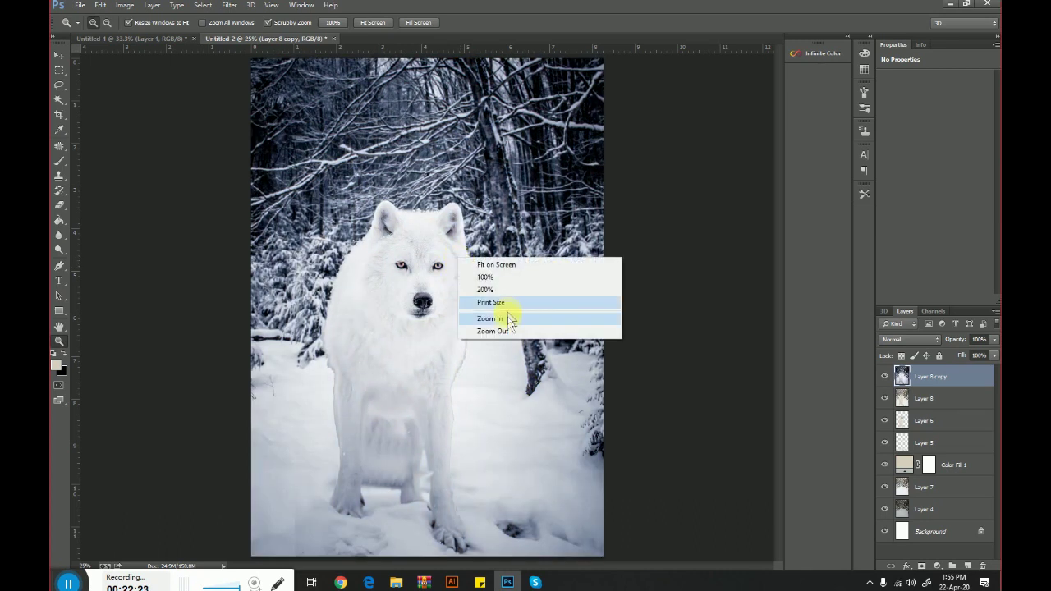
{"action": "left_click", "coordinate": [509, 332]}
{"action": "right_click", "coordinate": [468, 339]}
{"action": "left_click", "coordinate": [505, 413]}
{"action": "left_click", "coordinate": [457, 371]}
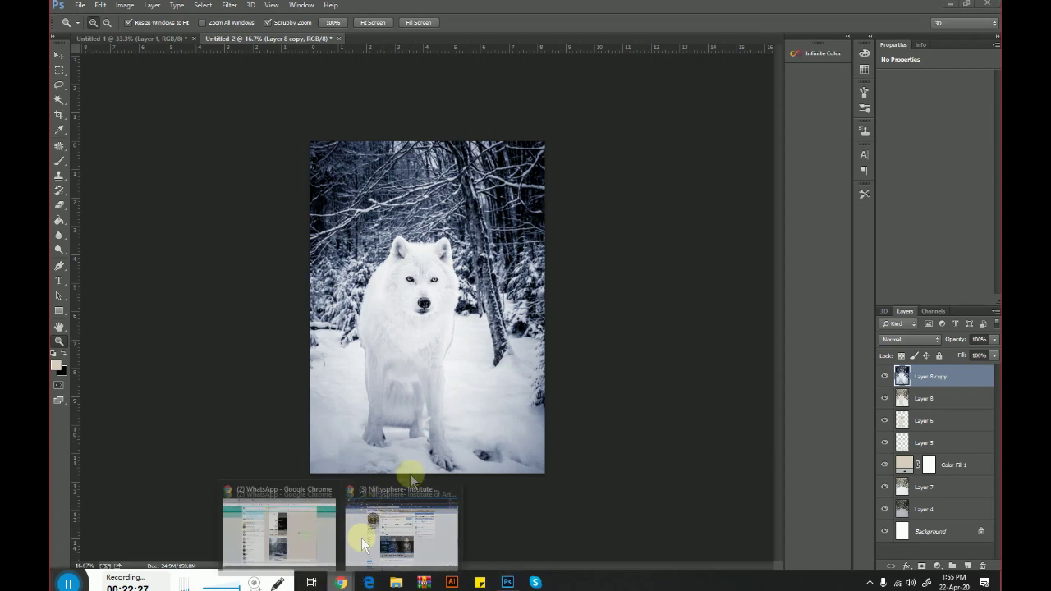
In Chrome, replace the old image search with 'snow'
{"action": "mouse_move", "coordinate": [340, 583]}
{"action": "left_click", "coordinate": [279, 506]}
{"action": "left_click", "coordinate": [803, 10]}
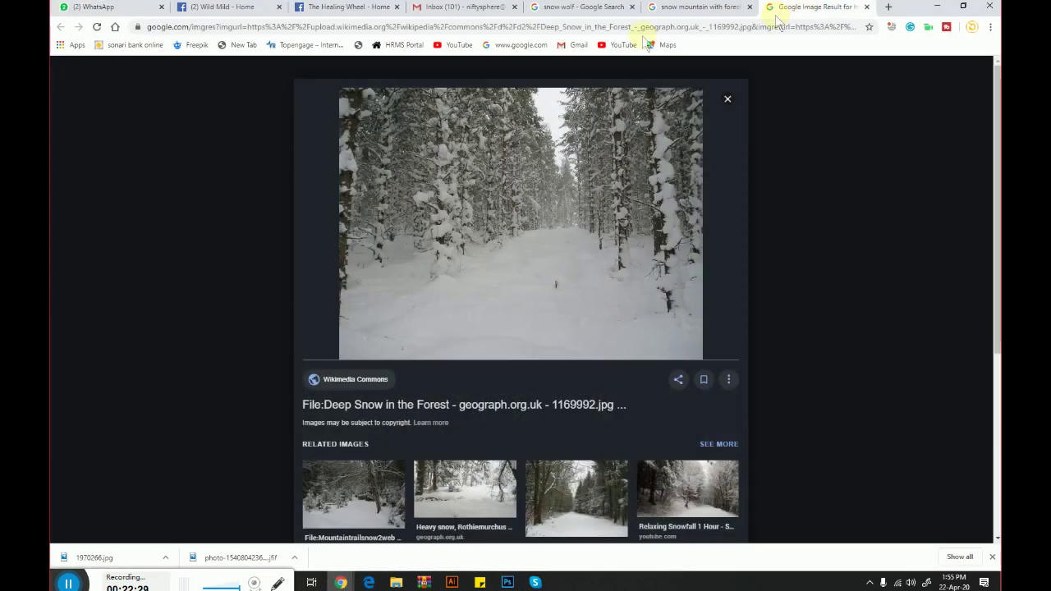
{"action": "left_click", "coordinate": [675, 8]}
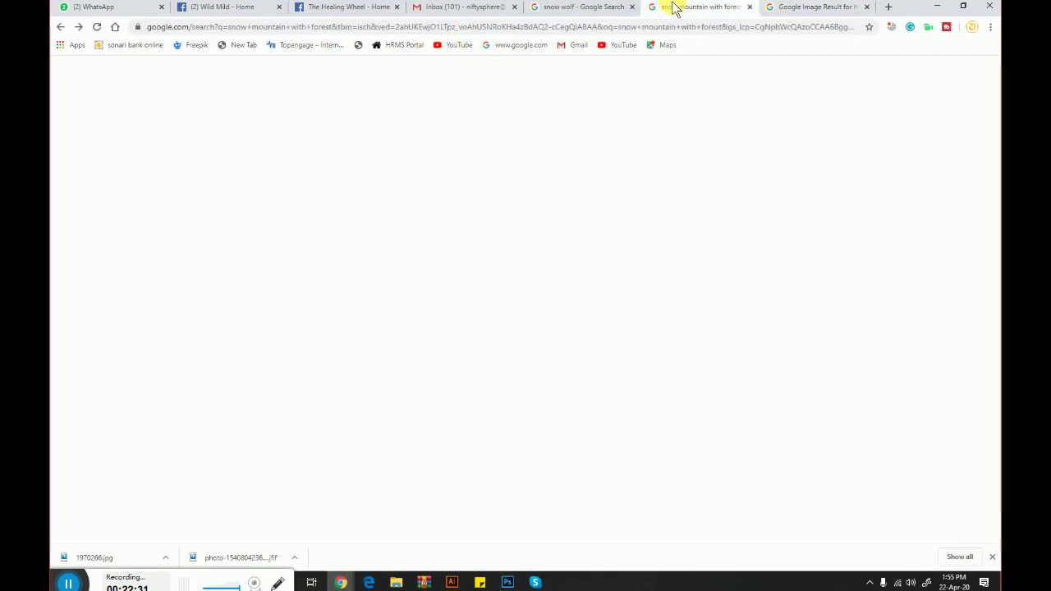
{"action": "scroll", "coordinate": [419, 201], "scroll_direction": "up", "scroll_amount": 3}
{"action": "scroll", "coordinate": [423, 208], "scroll_direction": "up", "scroll_amount": 3}
{"action": "scroll", "coordinate": [423, 208], "scroll_direction": "up", "scroll_amount": 5}
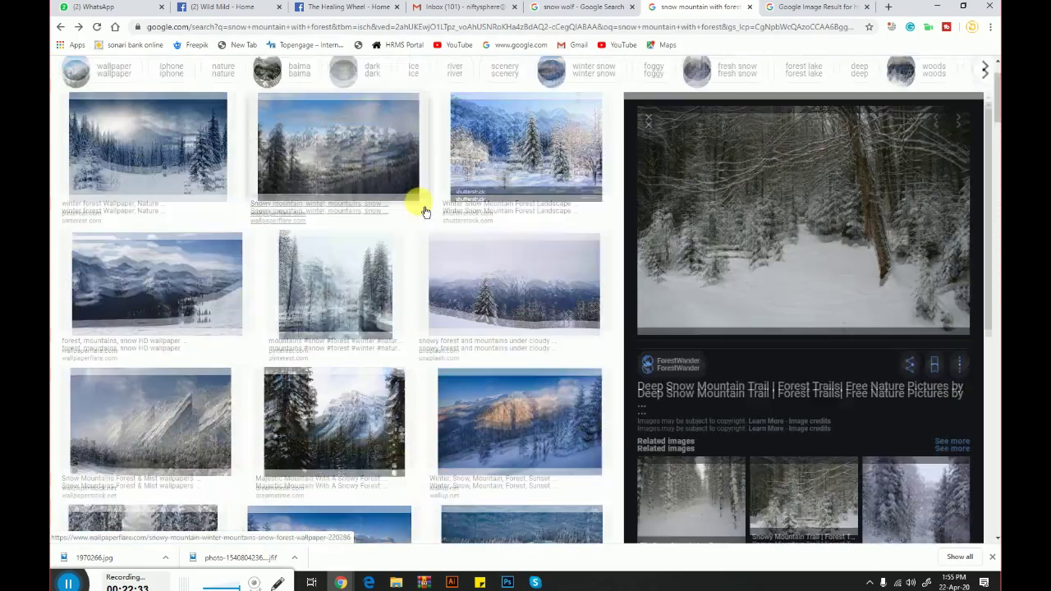
{"action": "left_click_drag", "start_coordinate": [256, 82], "coordinate": [51, 89]}
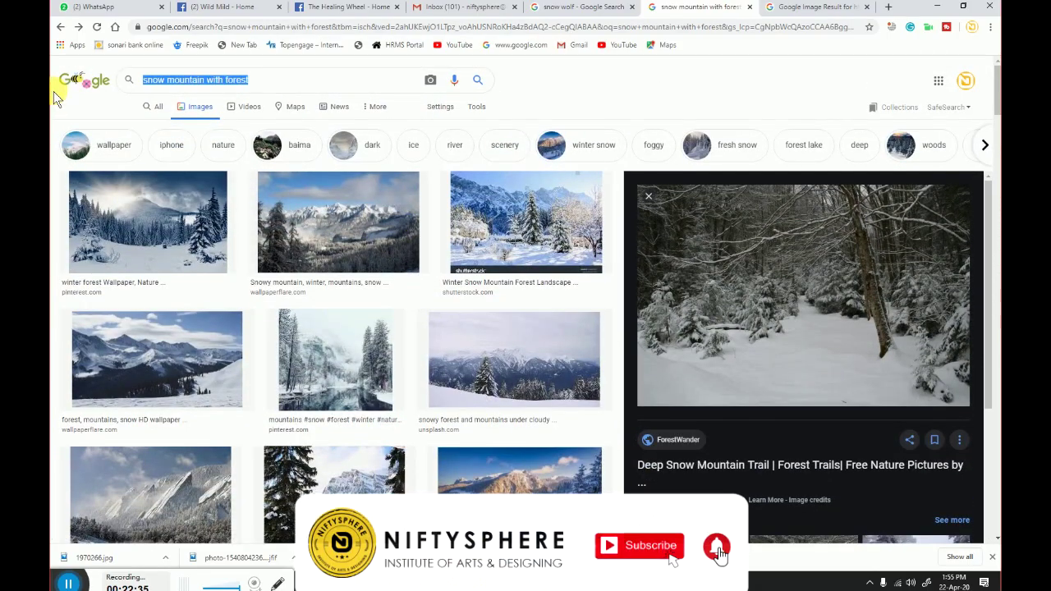
{"action": "type", "text": "snow"}
{"action": "key", "text": "Return"}
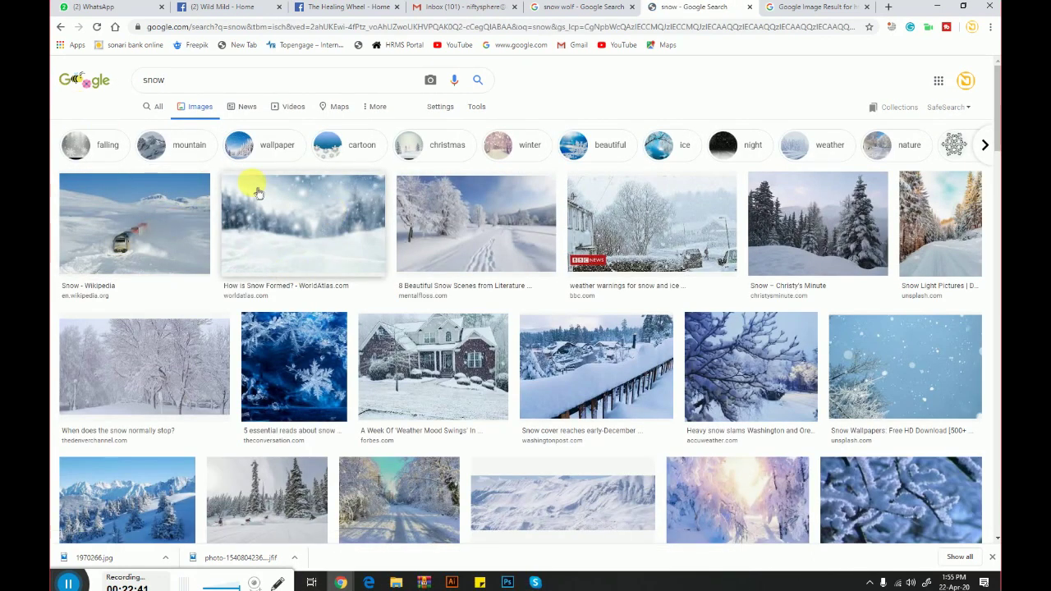
Refine the search to 'snow png' and copy the Free Snow Transparent Png image
{"action": "left_click", "coordinate": [220, 85]}
{"action": "type", "text": "png"}
{"action": "key", "text": "Return"}
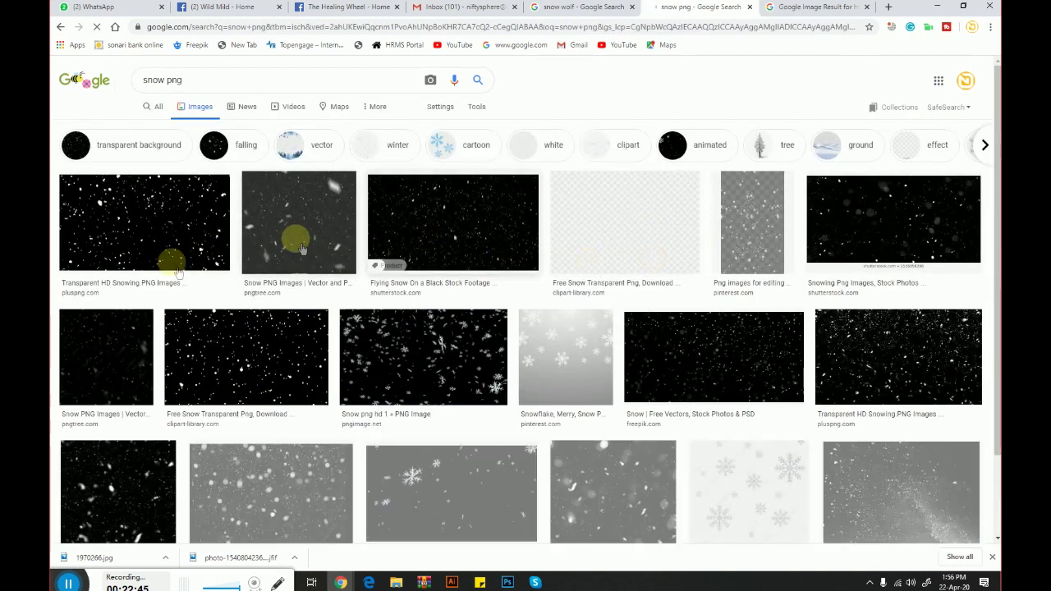
{"action": "scroll", "coordinate": [631, 400], "scroll_direction": "down", "scroll_amount": 2}
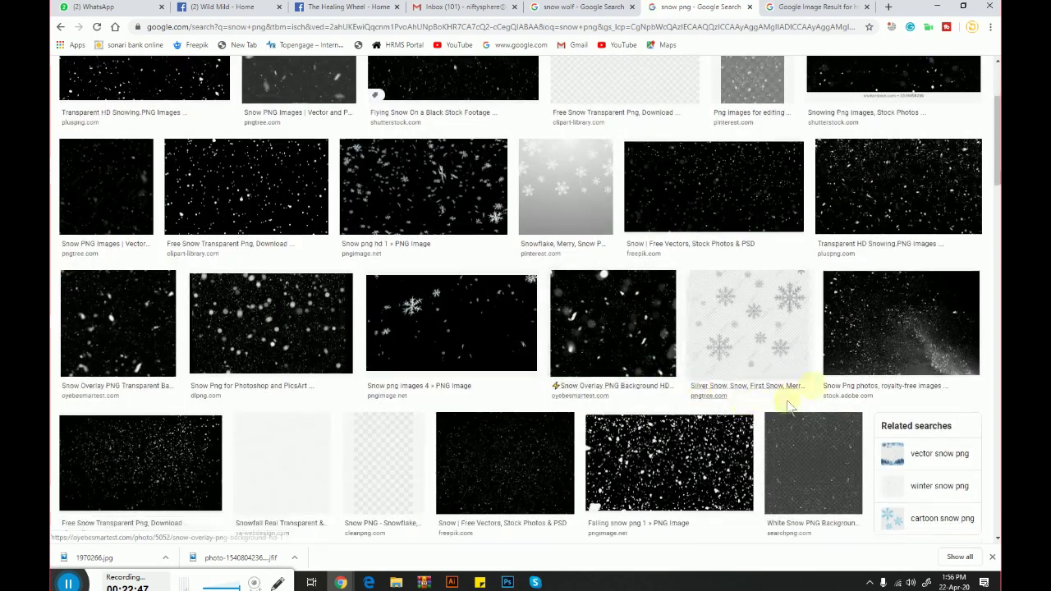
{"action": "left_click", "coordinate": [167, 460]}
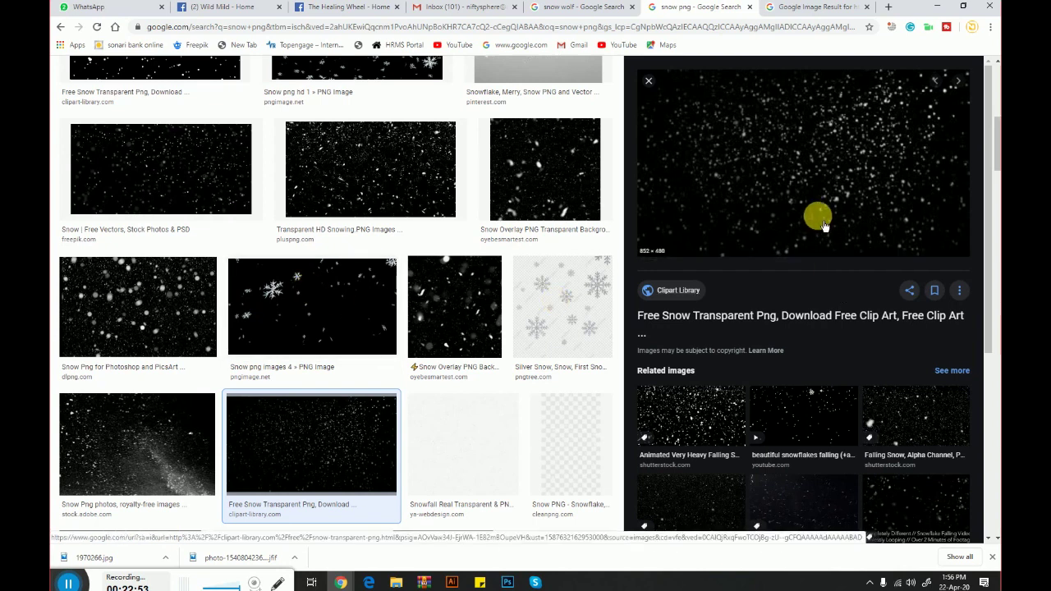
{"action": "right_click", "coordinate": [780, 168]}
{"action": "left_click", "coordinate": [784, 305]}
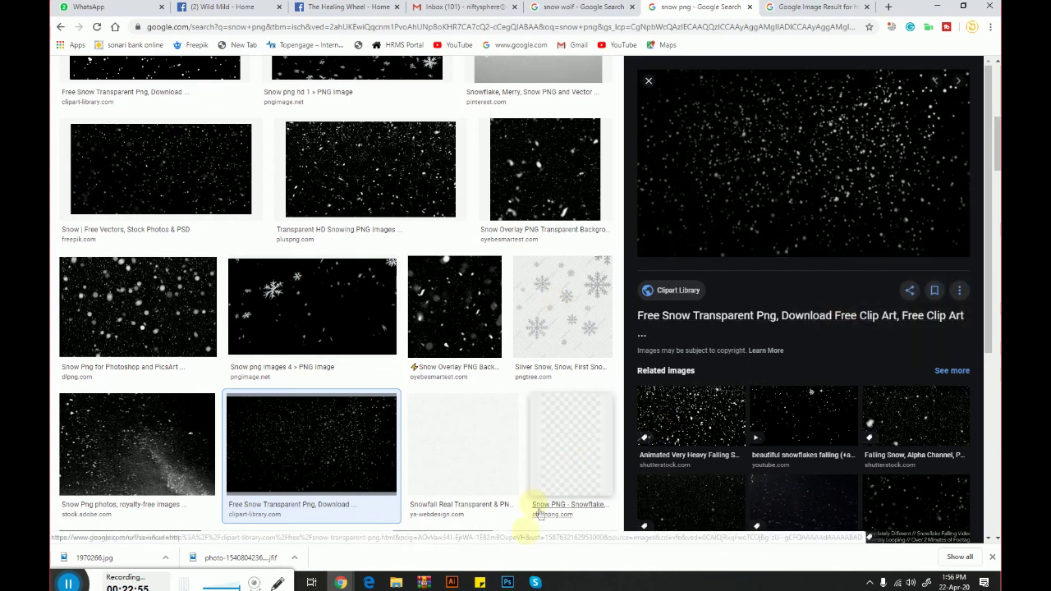
{"action": "key", "text": "alt+Tab"}
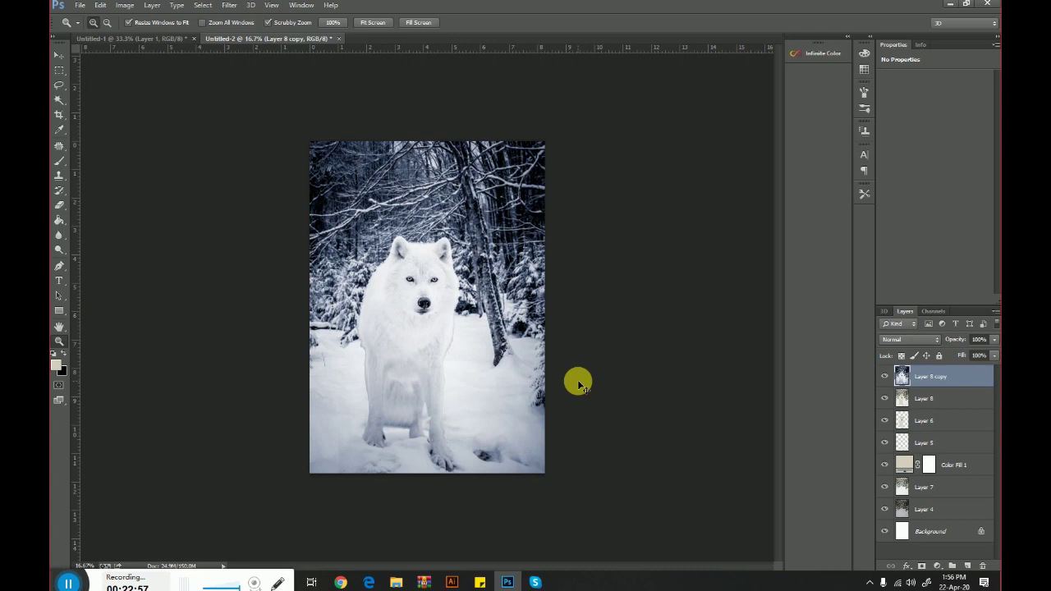
Paste the snow image and scale it to span the canvas width
{"action": "key", "text": "ctrl+v"}
{"action": "left_click", "coordinate": [59, 56]}
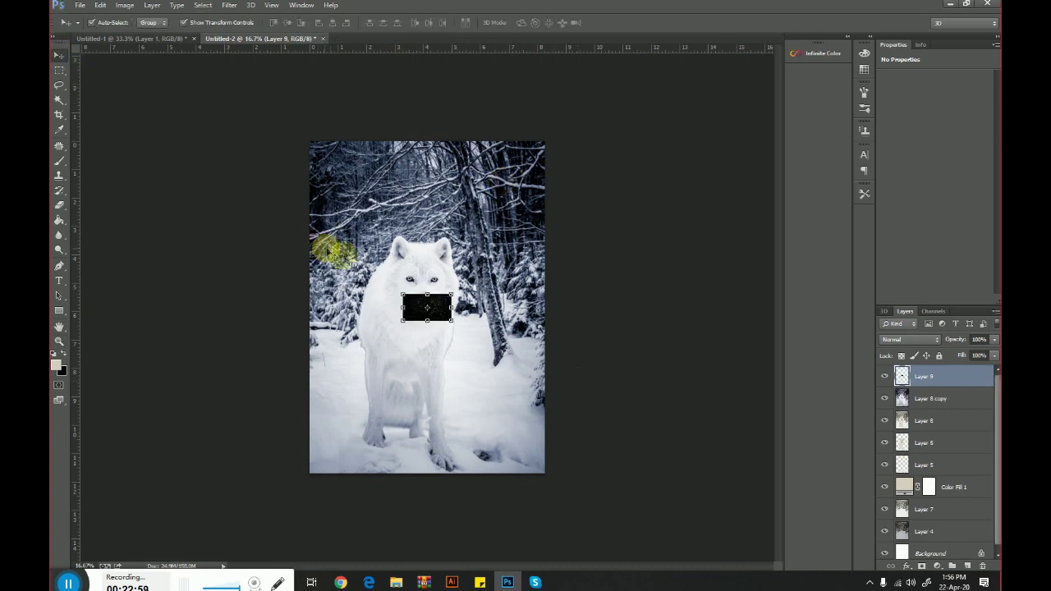
{"action": "left_click_drag", "start_coordinate": [451, 294], "coordinate": [579, 205]}
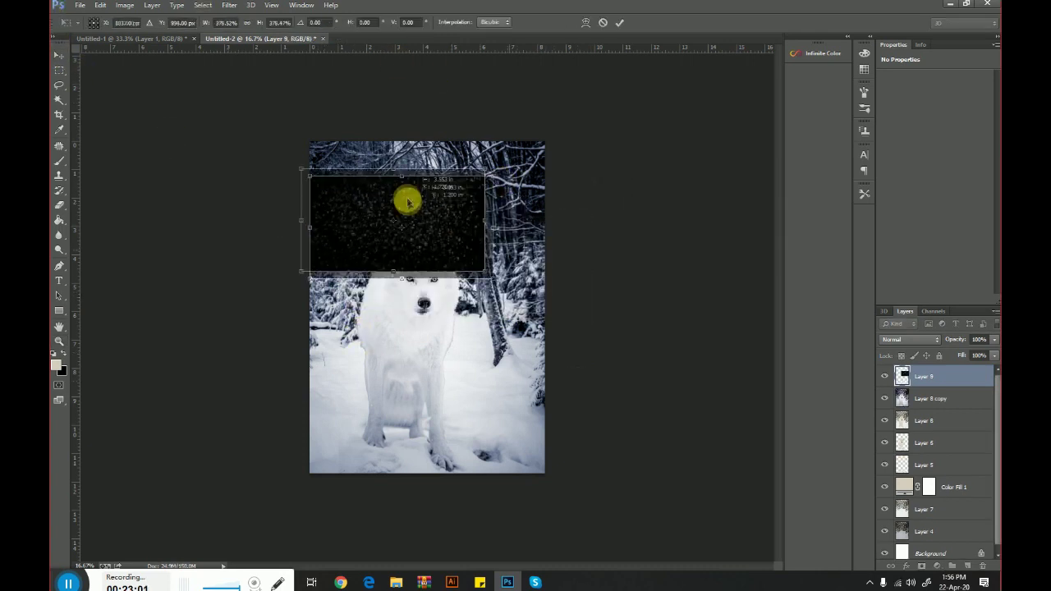
{"action": "left_click_drag", "start_coordinate": [506, 249], "coordinate": [414, 171]}
{"action": "left_click_drag", "start_coordinate": [501, 245], "coordinate": [555, 272]}
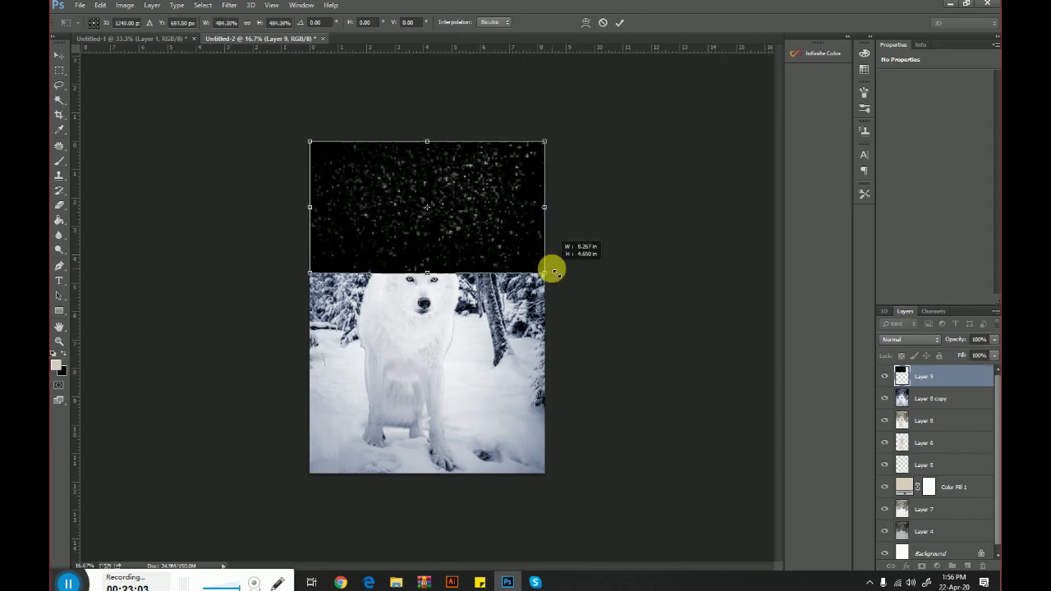
{"action": "key", "text": "Return"}
{"action": "mouse_move", "coordinate": [531, 208]}
{"action": "left_mouse_down"}
{"action": "mouse_move", "coordinate": [528, 340]}
{"action": "mouse_move", "coordinate": [488, 459]}
{"action": "mouse_move", "coordinate": [482, 345]}
{"action": "left_mouse_up"}
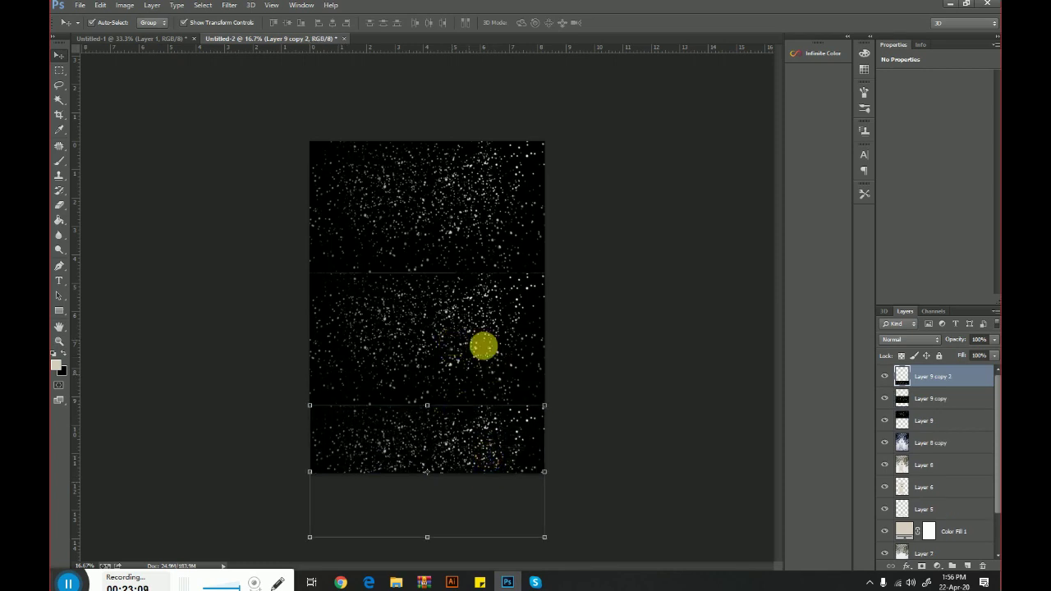
Merge the three snow layer copies into a single layer
{"action": "left_click", "coordinate": [941, 421], "text": "shift"}
{"action": "right_click", "coordinate": [941, 421]}
{"action": "left_click", "coordinate": [784, 392]}
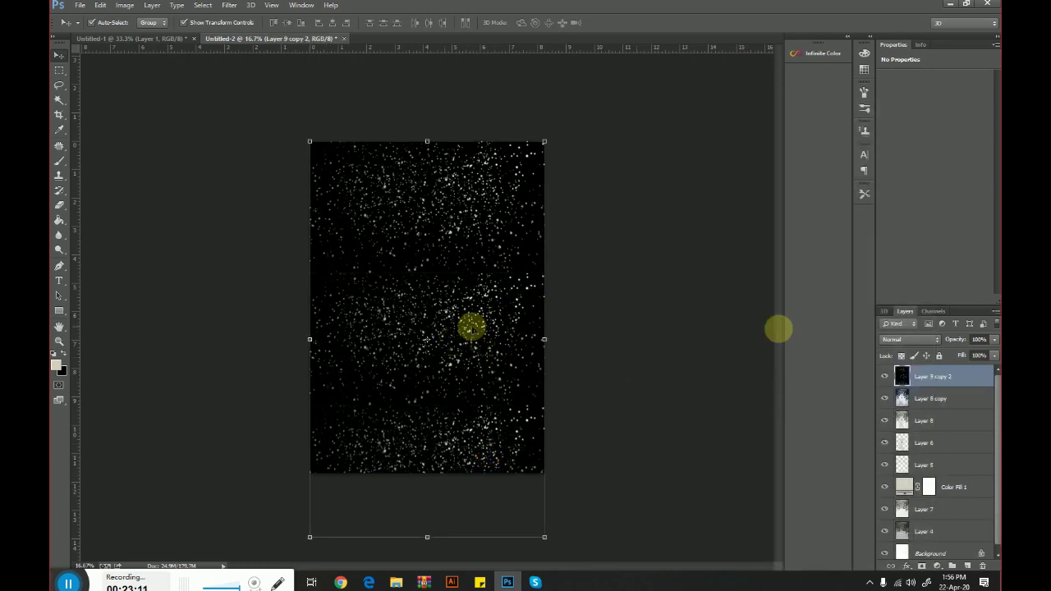
{"action": "left_click", "coordinate": [910, 341]}
{"action": "left_click", "coordinate": [901, 46]}
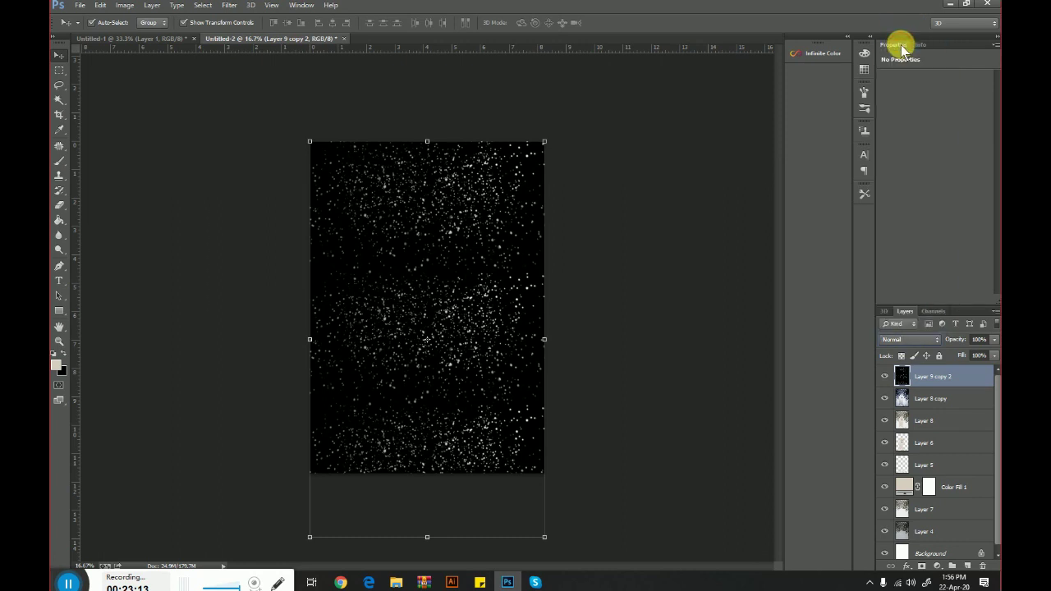
Set the snow layer to Lighten blending and zoom in on the wolf's face to check the flakes
{"action": "key", "text": "Down"}
{"action": "key", "text": "Down"}
{"action": "key", "text": "Down"}
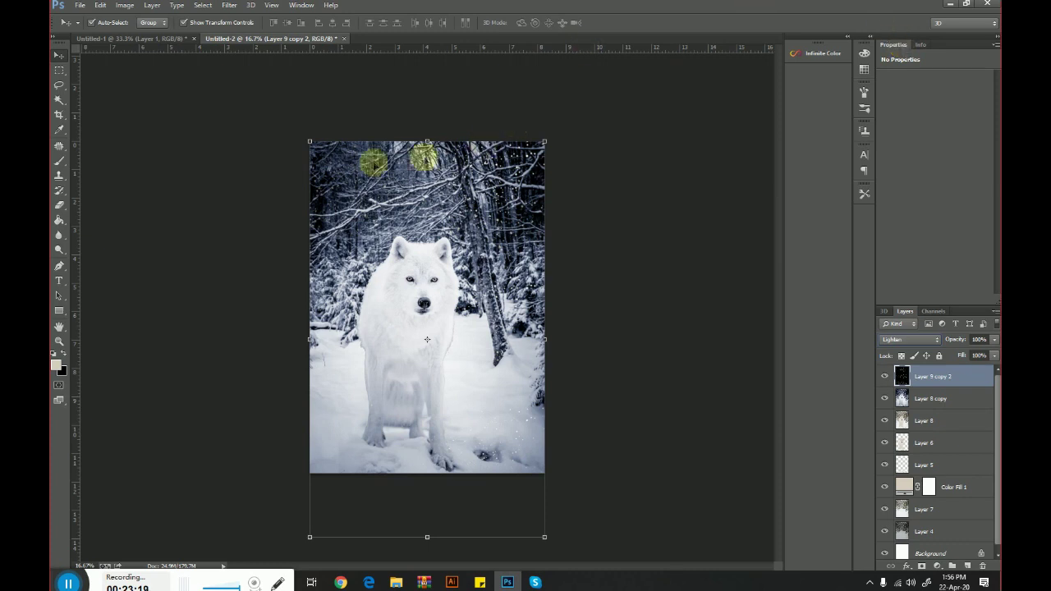
{"action": "left_click", "coordinate": [652, 305]}
{"action": "left_click", "coordinate": [59, 340]}
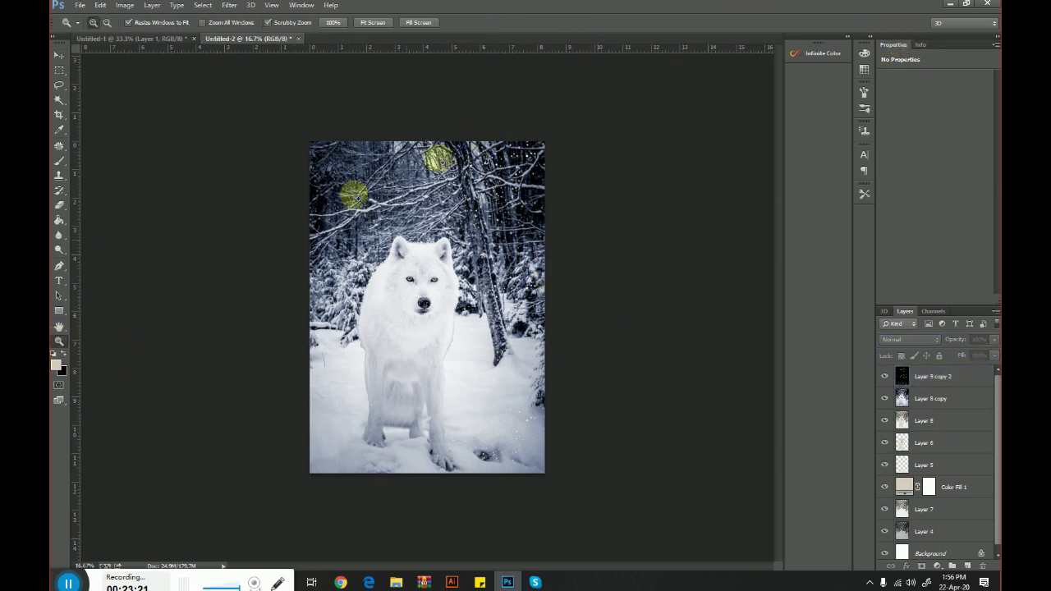
{"action": "left_click", "coordinate": [437, 158]}
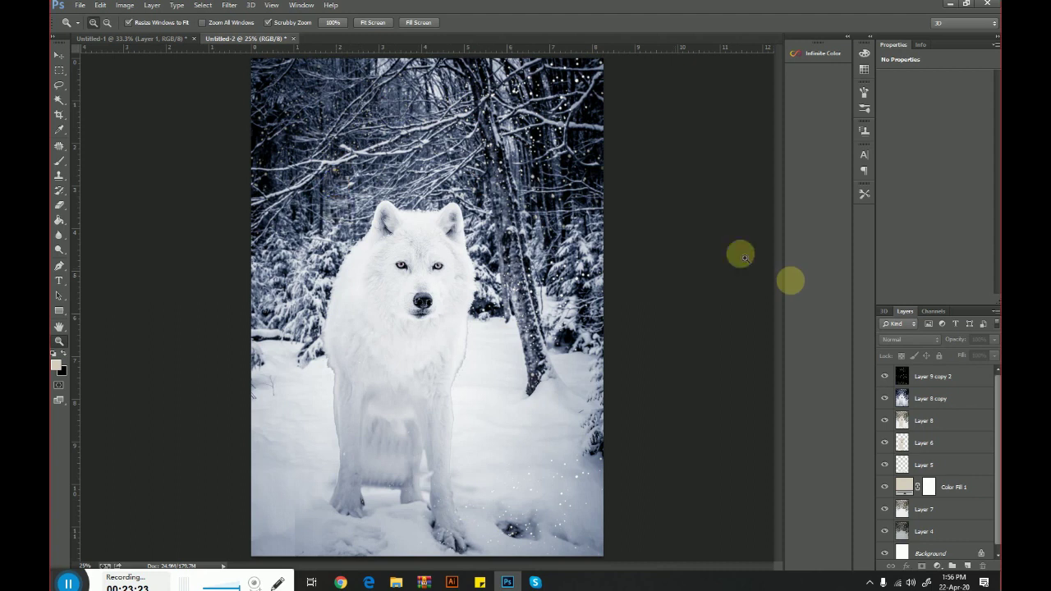
{"action": "right_click", "coordinate": [478, 229]}
{"action": "left_click", "coordinate": [539, 303]}
{"action": "right_click", "coordinate": [469, 283]}
{"action": "left_click", "coordinate": [509, 357]}
{"action": "left_click", "coordinate": [473, 314]}
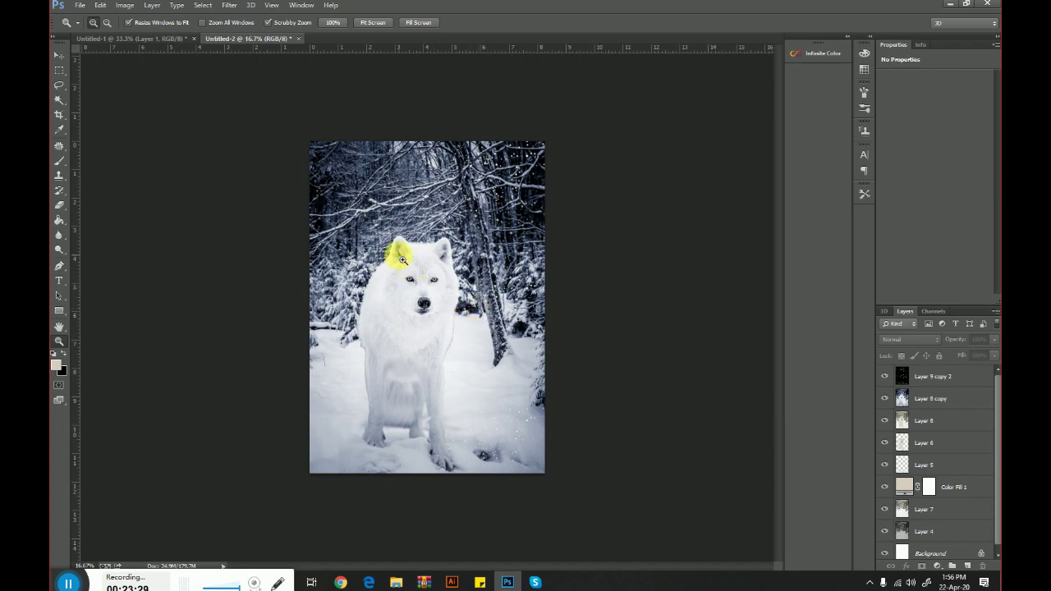
{"action": "left_click_drag", "start_coordinate": [401, 250], "coordinate": [417, 284]}
{"action": "left_click", "coordinate": [443, 272]}
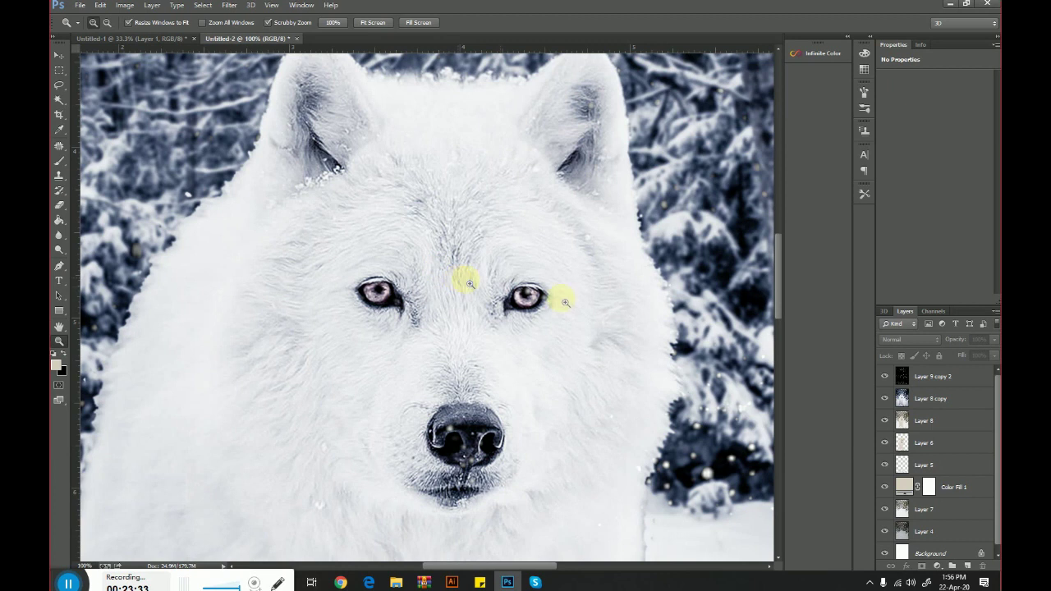
Confirm the snow layer stays in Lighten mode and zoom back out to the full poster
{"action": "left_click", "coordinate": [924, 375]}
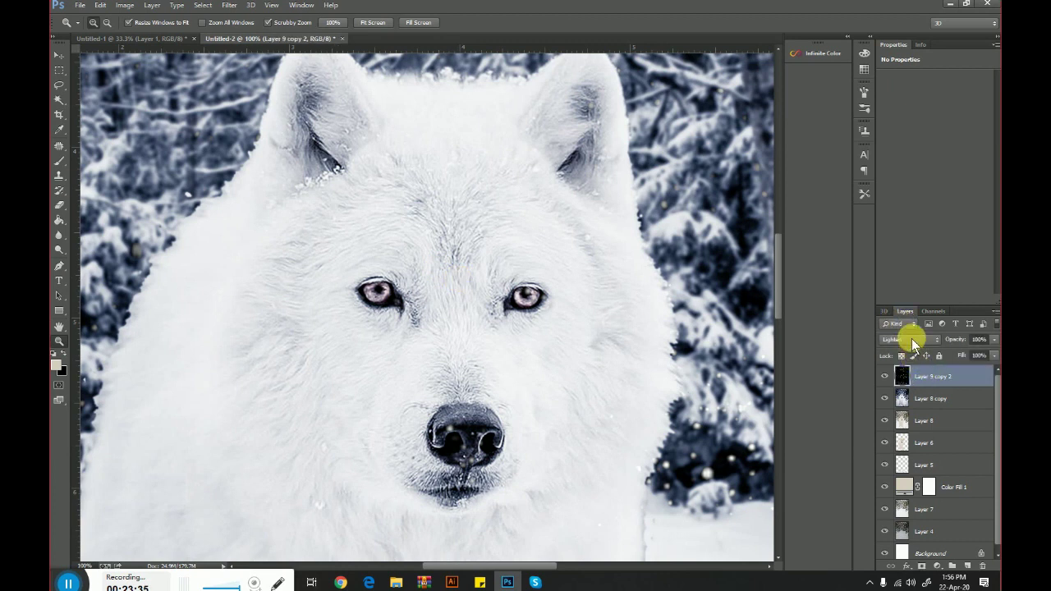
{"action": "left_click", "coordinate": [914, 342]}
{"action": "left_click", "coordinate": [893, 131]}
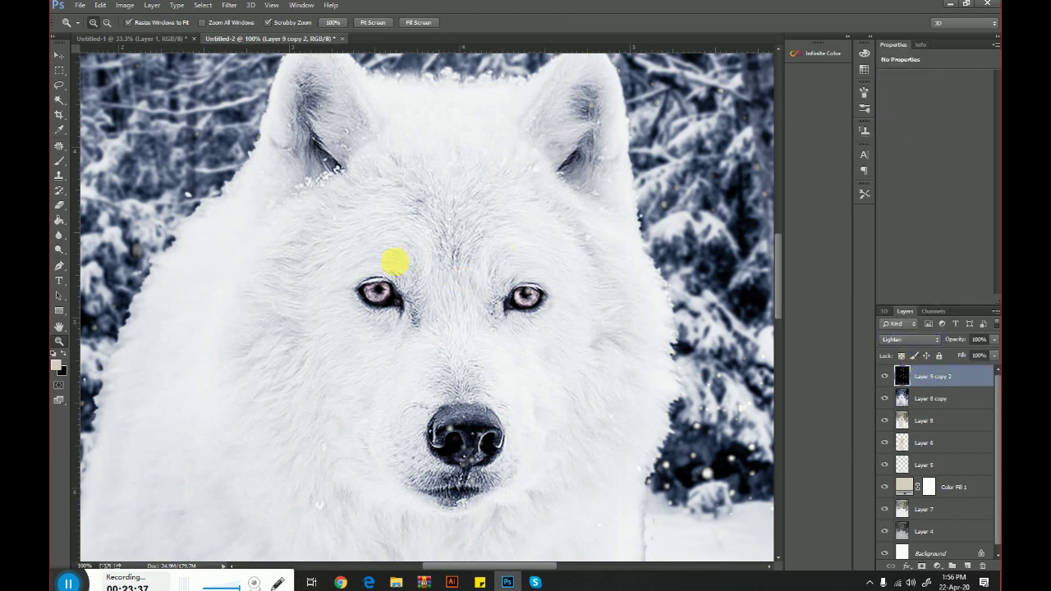
{"action": "right_click", "coordinate": [394, 262]}
{"action": "left_click", "coordinate": [416, 267]}
{"action": "right_click", "coordinate": [415, 264]}
{"action": "left_click", "coordinate": [457, 336]}
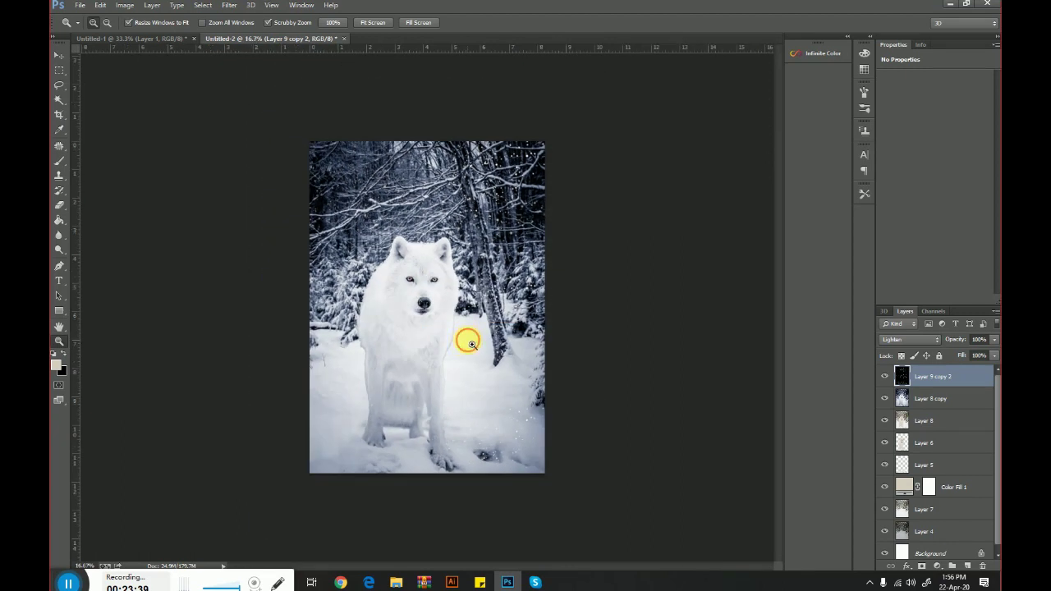
{"action": "left_click", "coordinate": [472, 344]}
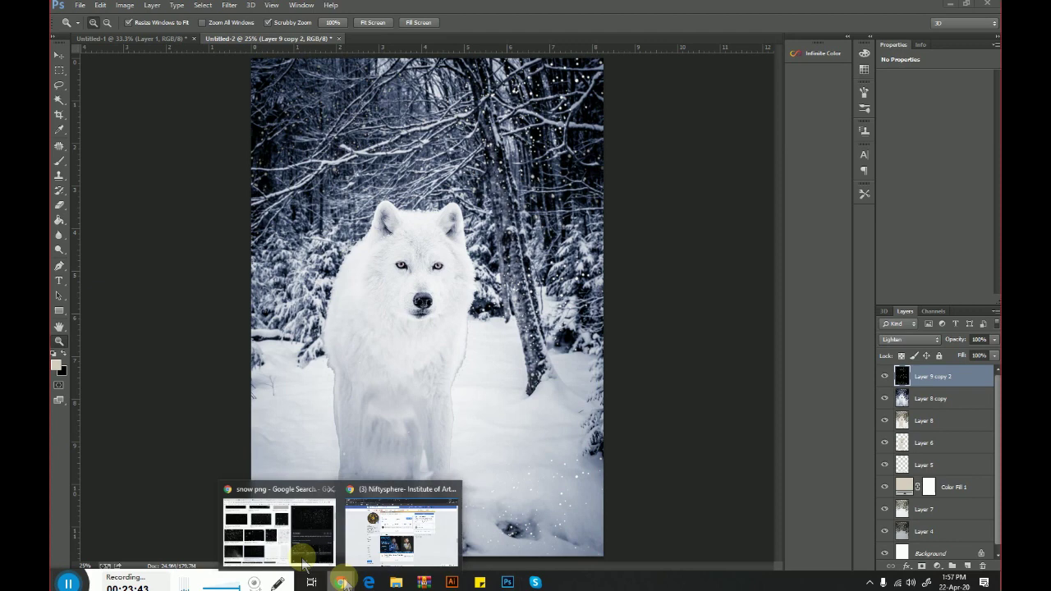
Search Google Images for snowfall (typed as 'showfall')
{"action": "mouse_move", "coordinate": [340, 582]}
{"action": "left_click", "coordinate": [280, 530]}
{"action": "triple_click", "coordinate": [218, 88]}
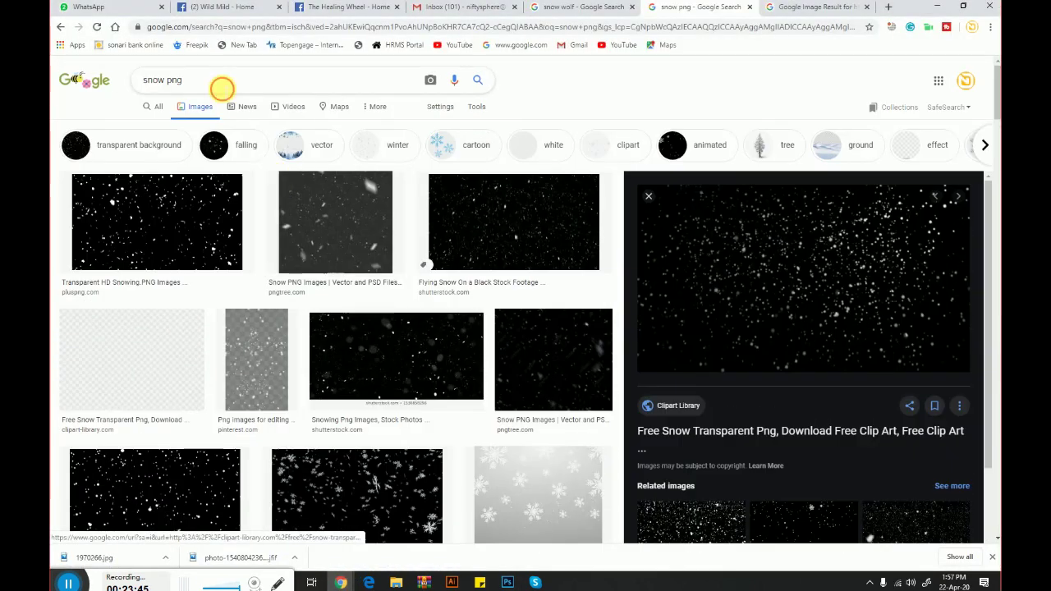
{"action": "type", "text": "showfall"}
{"action": "key", "text": "Return"}
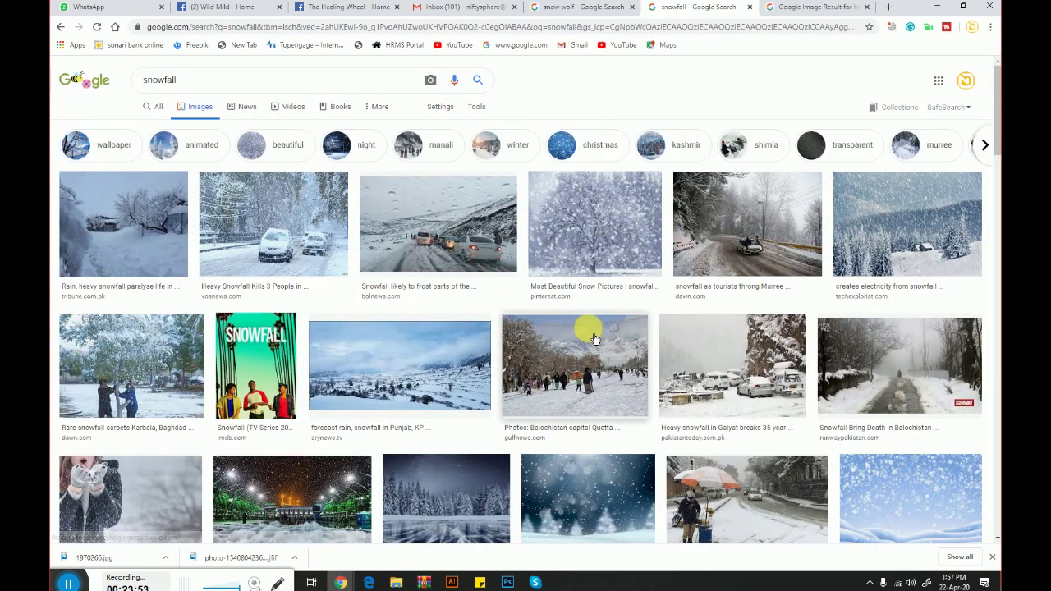
Copy the pastel snowfall photo and return to the wolf poster in Photoshop
{"action": "scroll", "coordinate": [598, 341], "scroll_direction": "down", "scroll_amount": 3}
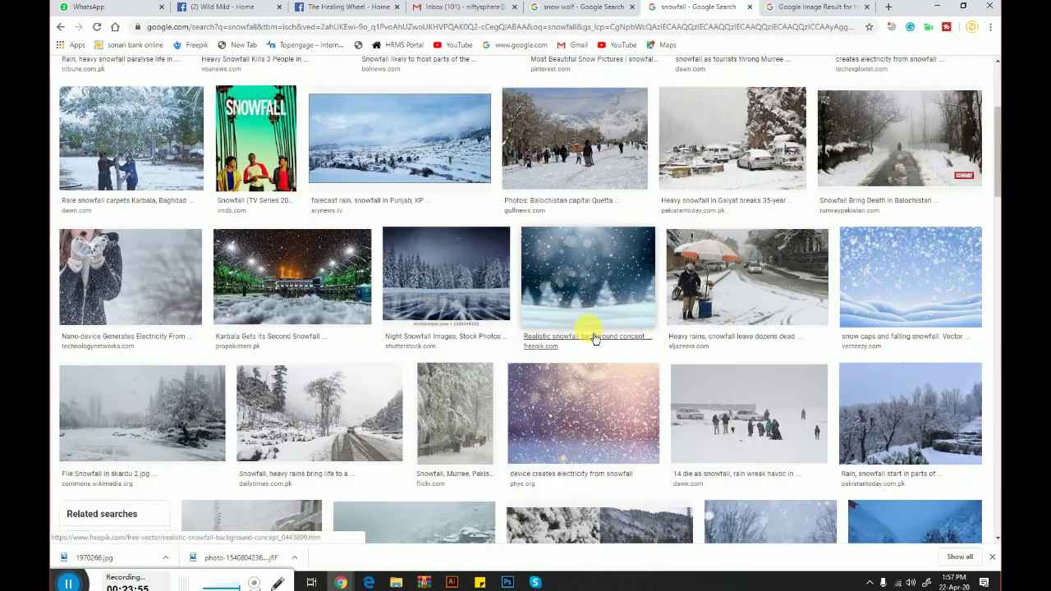
{"action": "left_click", "coordinate": [639, 427]}
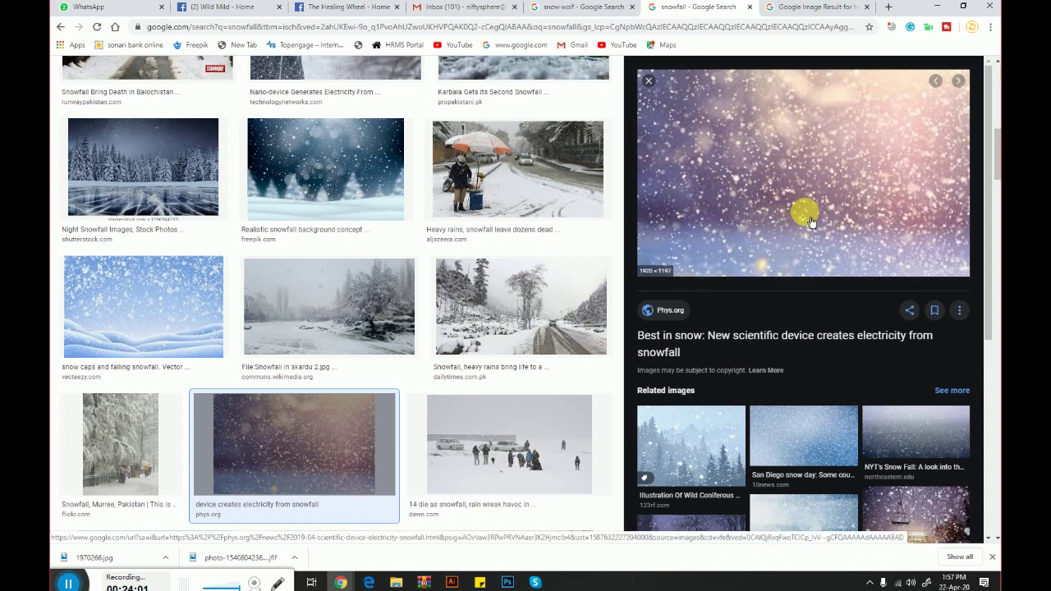
{"action": "right_click", "coordinate": [809, 220]}
{"action": "left_click", "coordinate": [770, 320]}
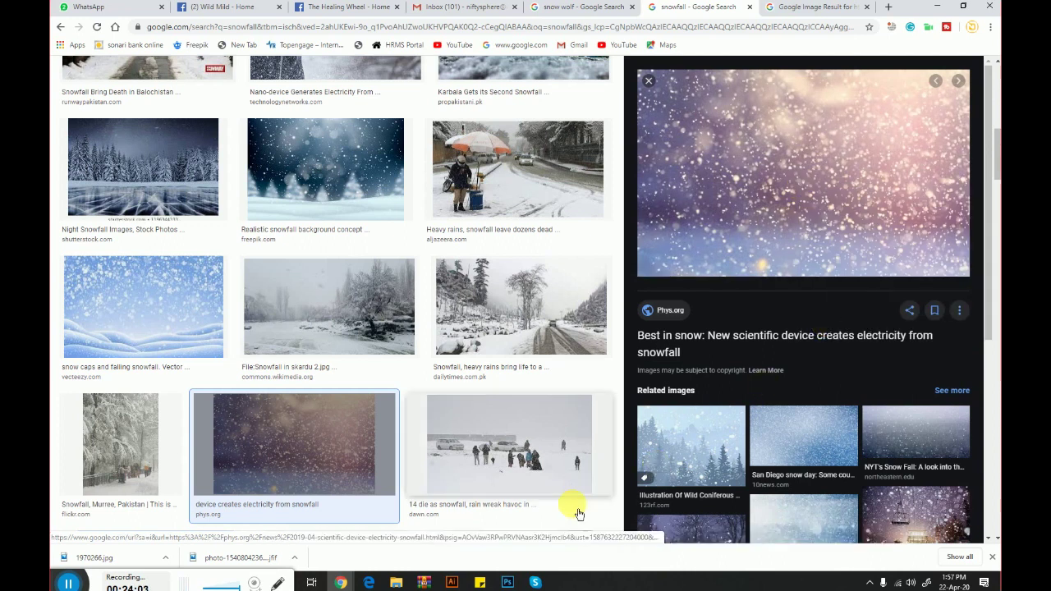
{"action": "left_click", "coordinate": [507, 585]}
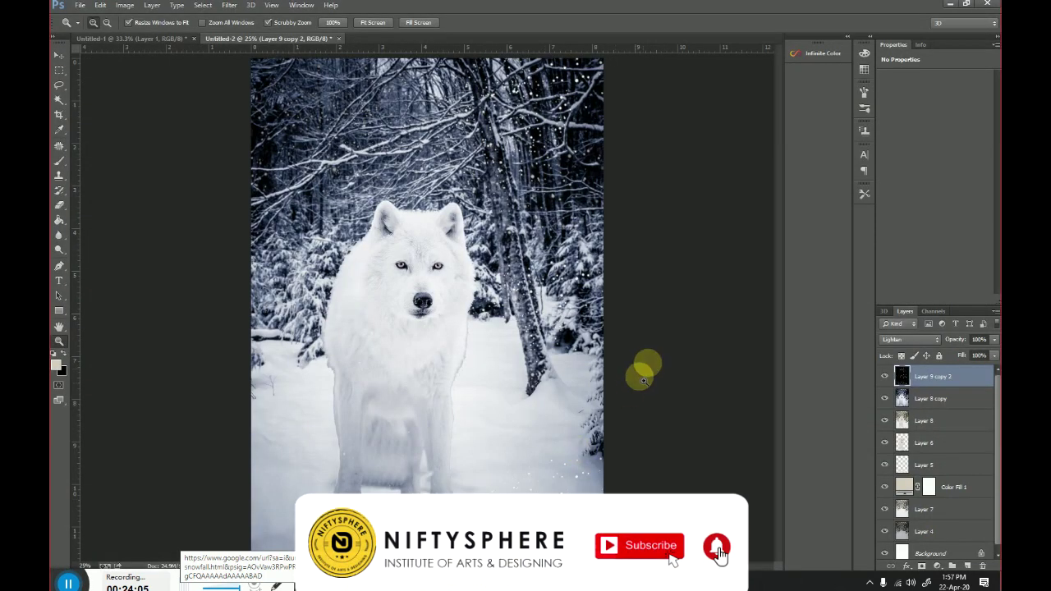
Paste the pastel snowfall image and stretch it across the poster's top, spanning the canvas width
{"action": "key", "text": "ctrl+v"}
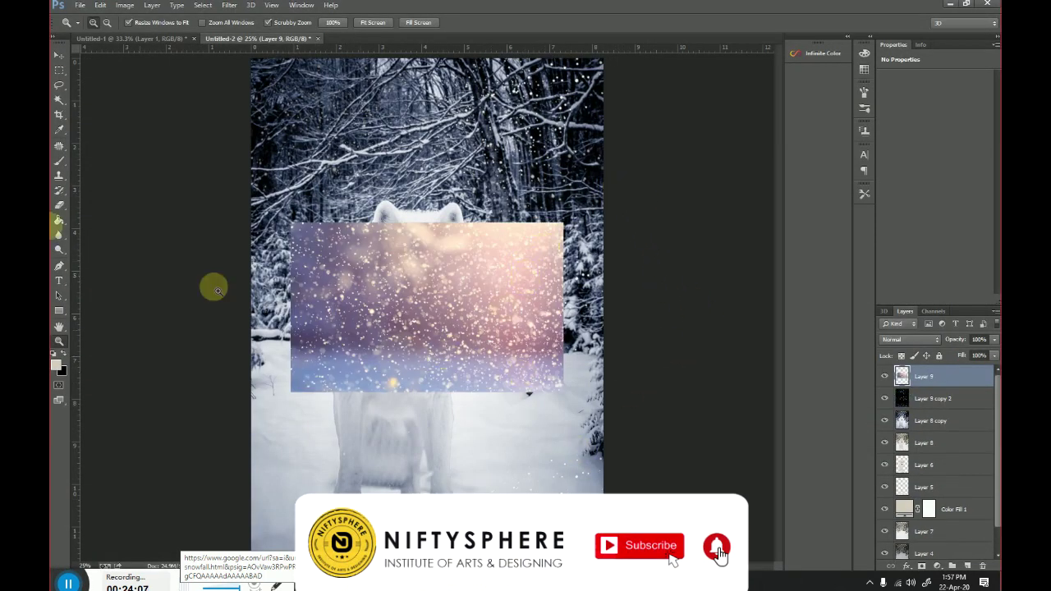
{"action": "left_click", "coordinate": [59, 55]}
{"action": "left_click_drag", "start_coordinate": [488, 335], "coordinate": [425, 165]}
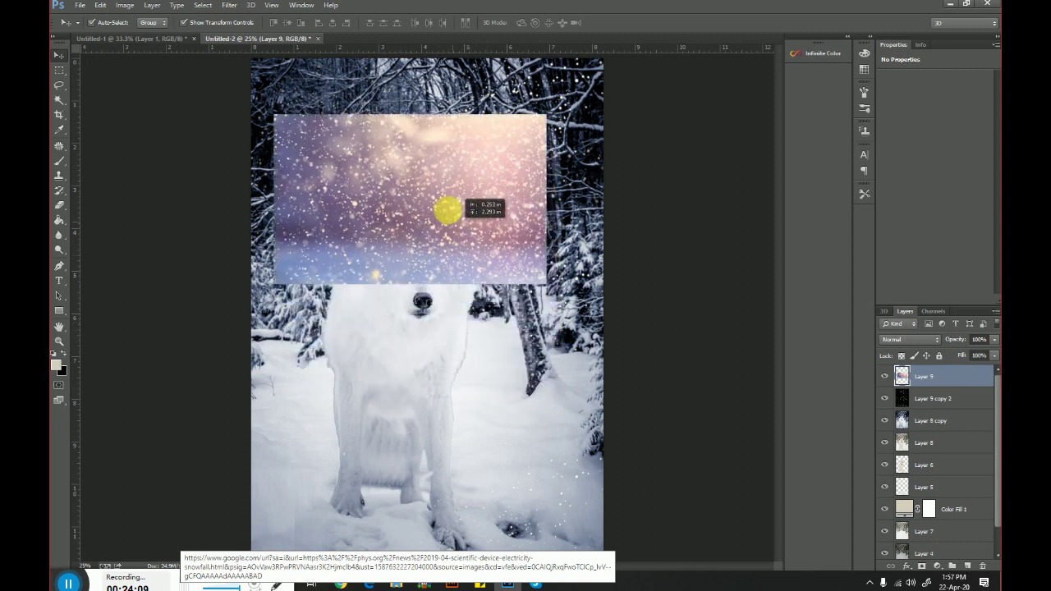
{"action": "left_click_drag", "start_coordinate": [523, 227], "coordinate": [603, 284]}
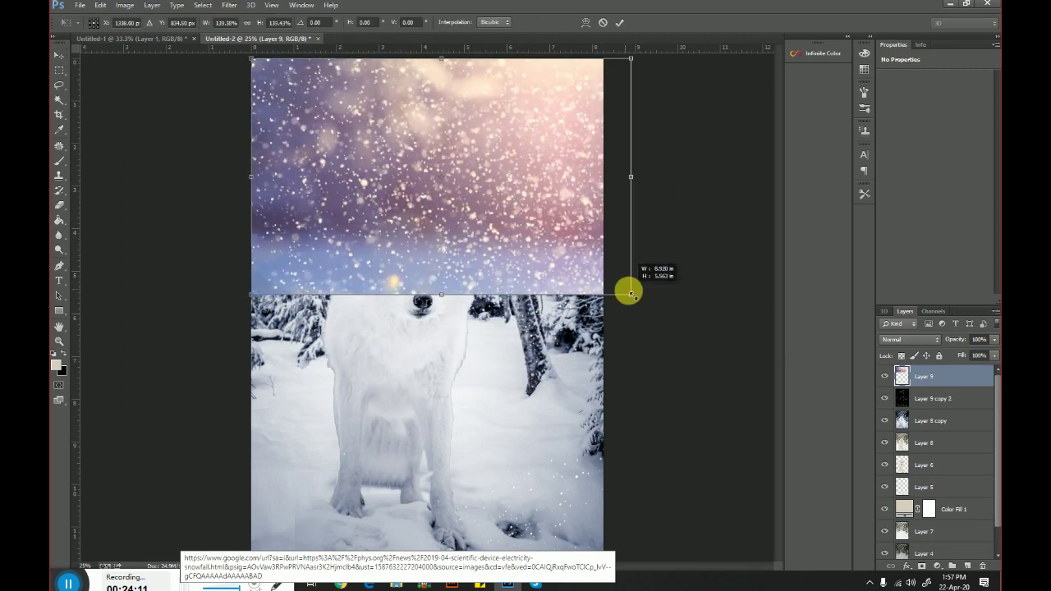
{"action": "key", "text": "Return"}
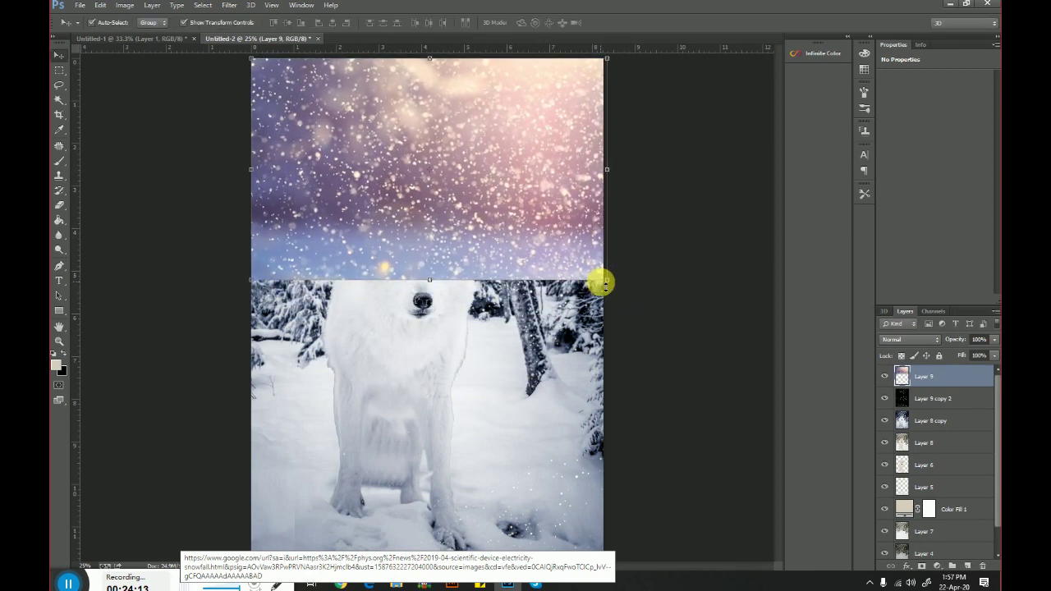
{"action": "key", "text": "ctrl+minus"}
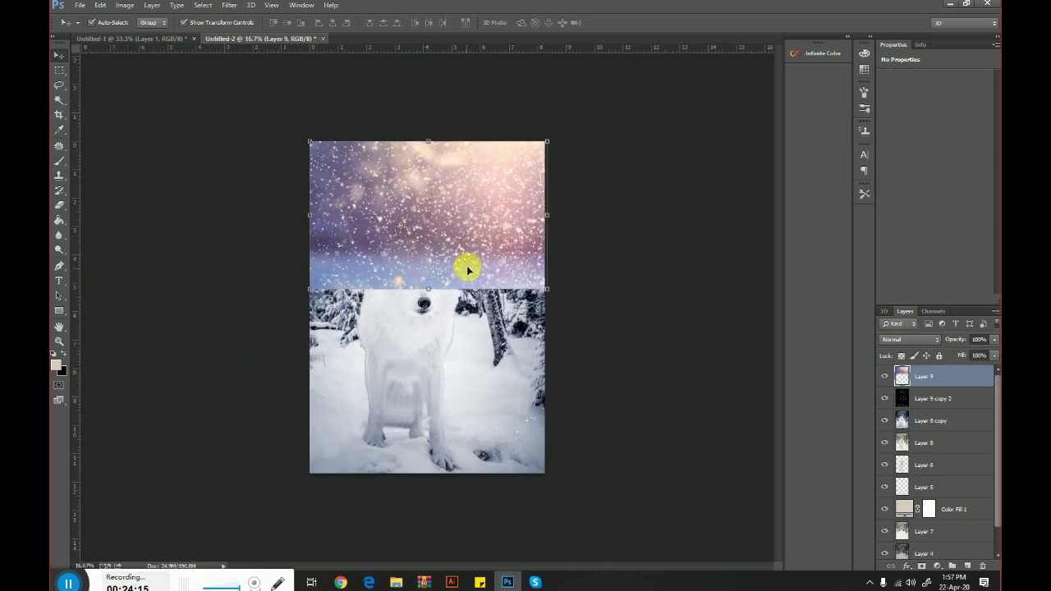
Duplicate the snowfall layer, flip the copy vertically, and align it beneath the original
{"action": "left_click_drag", "start_coordinate": [467, 265], "coordinate": [471, 408]}
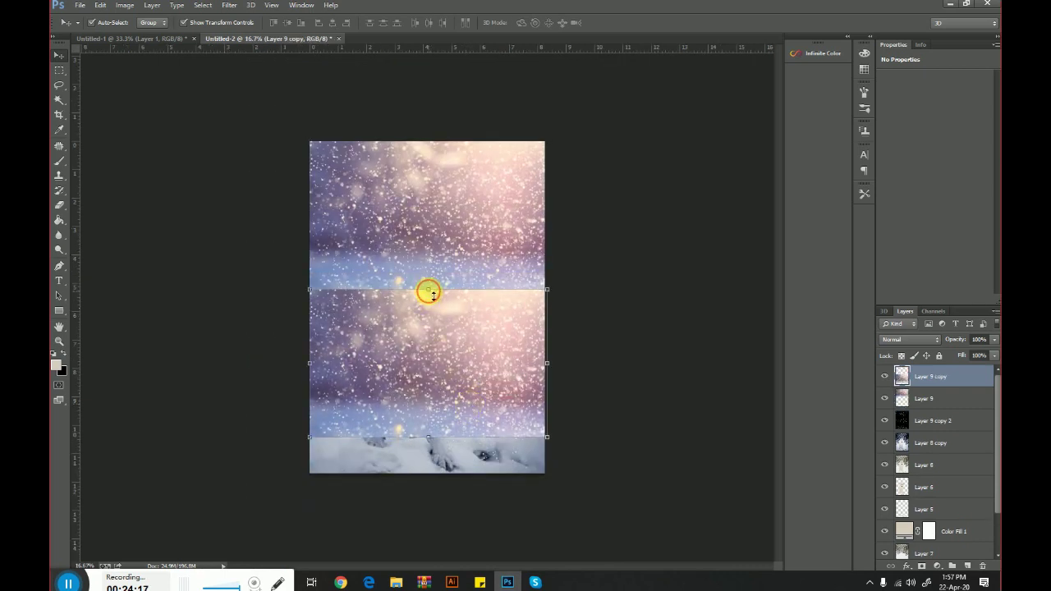
{"action": "key", "text": "ctrl+t"}
{"action": "left_click_drag", "start_coordinate": [428, 289], "coordinate": [422, 577]}
{"action": "left_click_drag", "start_coordinate": [469, 446], "coordinate": [468, 302]}
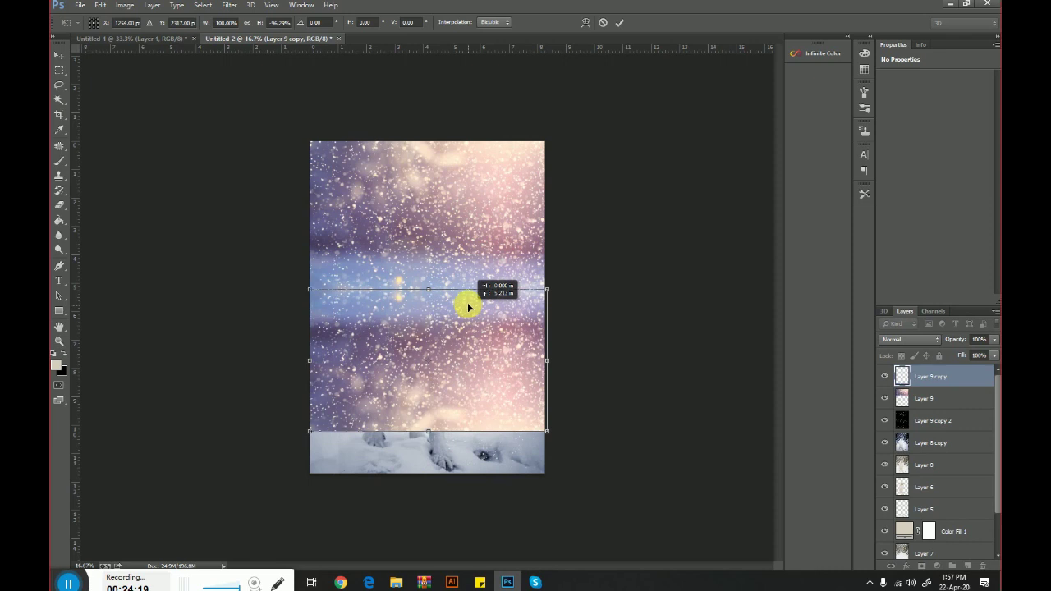
{"action": "left_click_drag", "start_coordinate": [426, 423], "coordinate": [430, 473]}
{"action": "key", "text": "Return"}
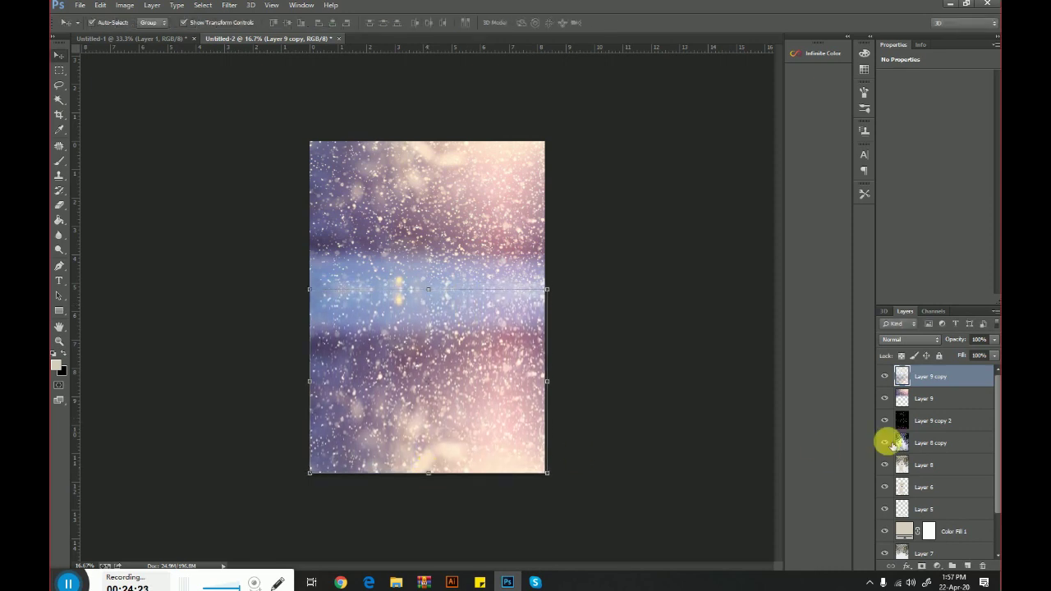
Merge the snowfall texture with the layer beneath into a single layer
{"action": "left_click", "coordinate": [932, 398], "text": "shift"}
{"action": "right_click", "coordinate": [930, 399]}
{"action": "left_click", "coordinate": [842, 391]}
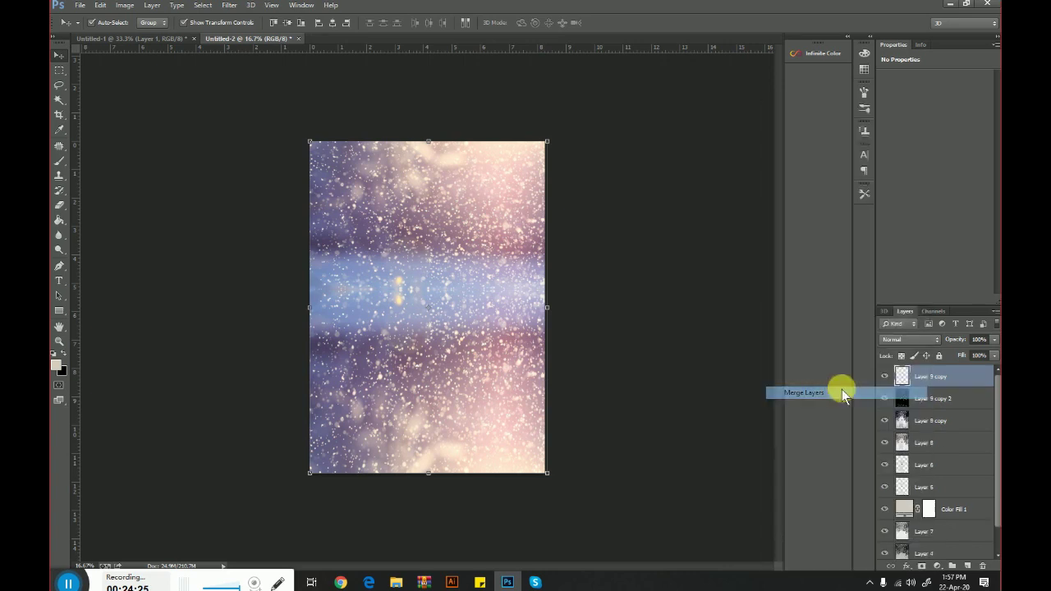
Try several blend modes and set the snow texture to Hard Light at about 11% opacity
{"action": "left_click", "coordinate": [912, 340]}
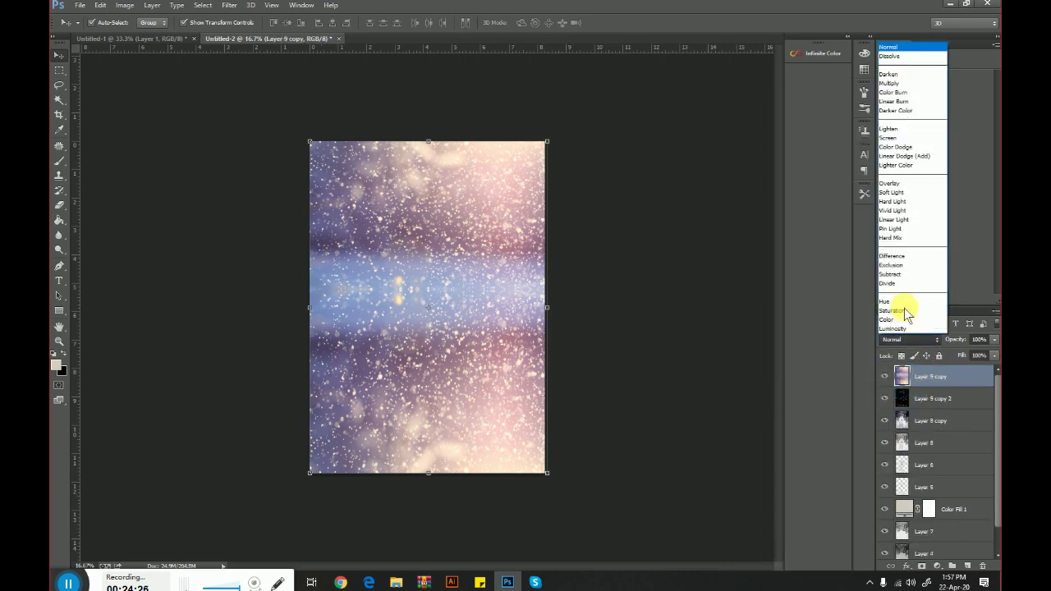
{"action": "left_click", "coordinate": [900, 51]}
{"action": "key", "text": "Down"}
{"action": "key", "text": "Down"}
{"action": "key", "text": "Down"}
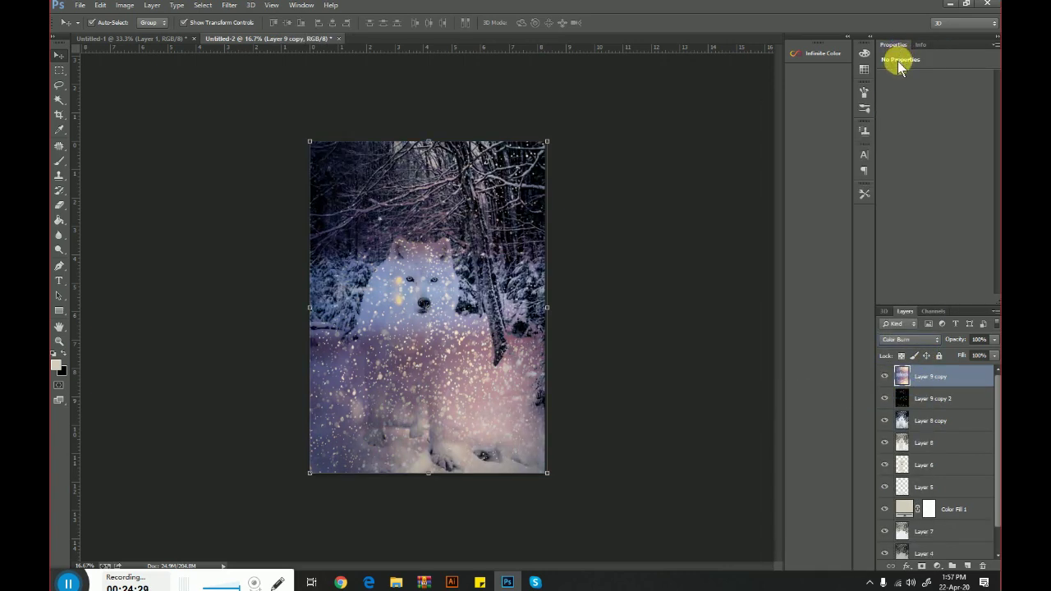
{"action": "key", "text": "Down"}
{"action": "key", "text": "Down"}
{"action": "key", "text": "Down"}
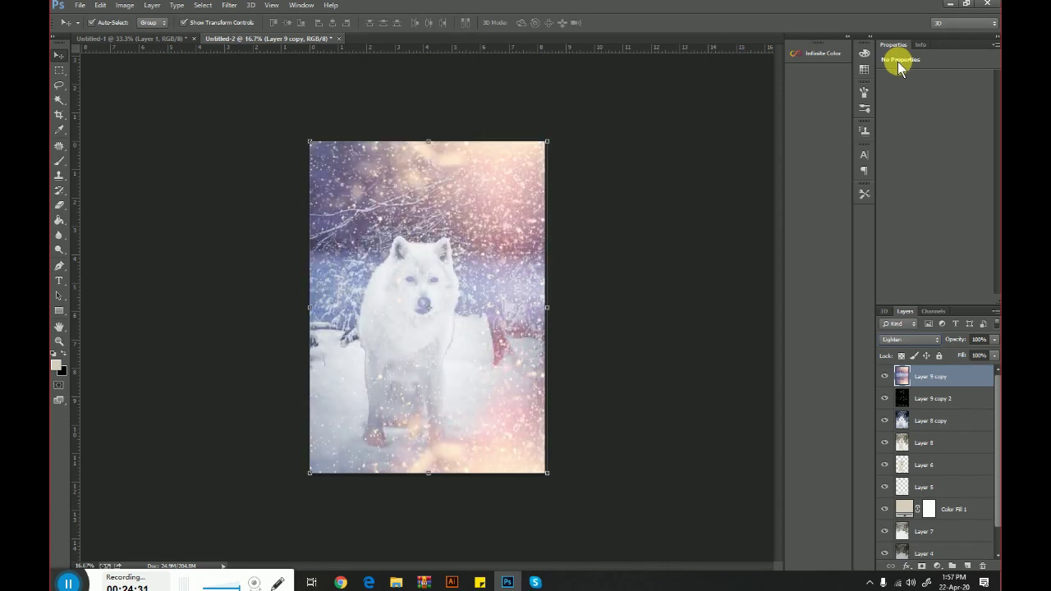
{"action": "key", "text": "Down"}
{"action": "key", "text": "Down"}
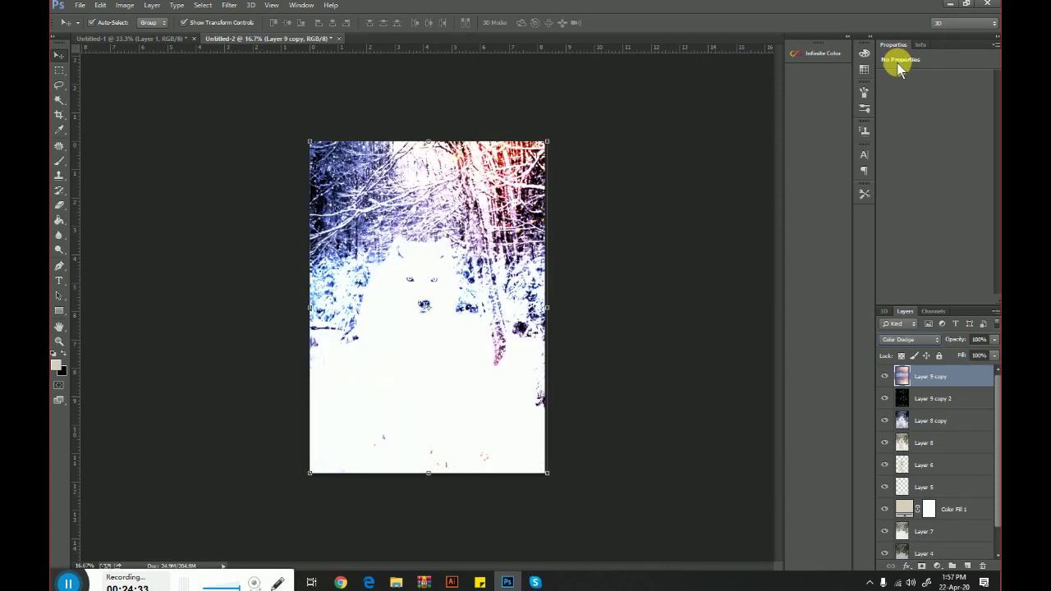
{"action": "key", "text": "Down"}
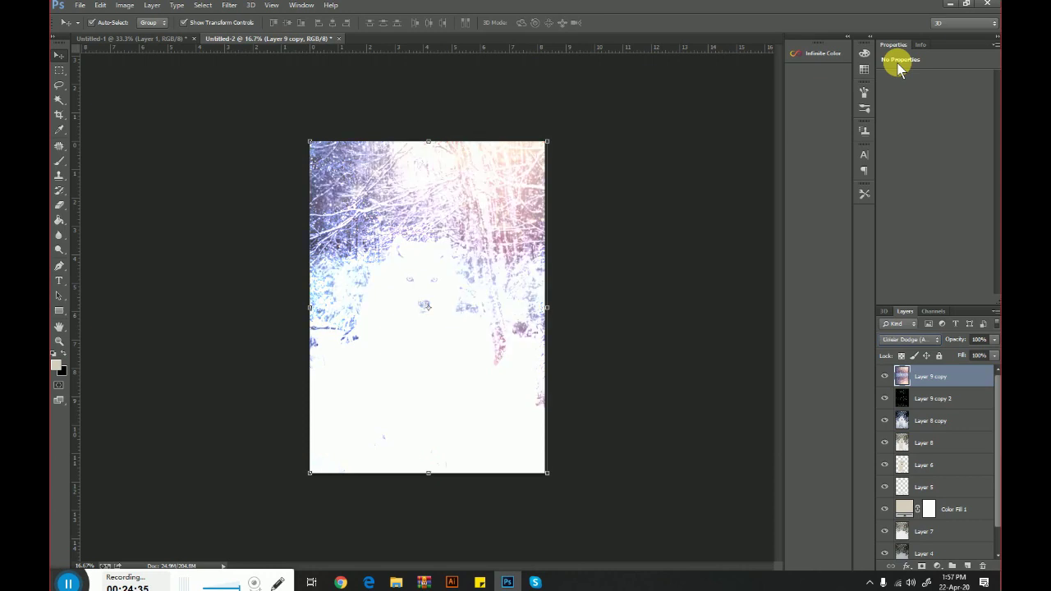
{"action": "key", "text": "Down"}
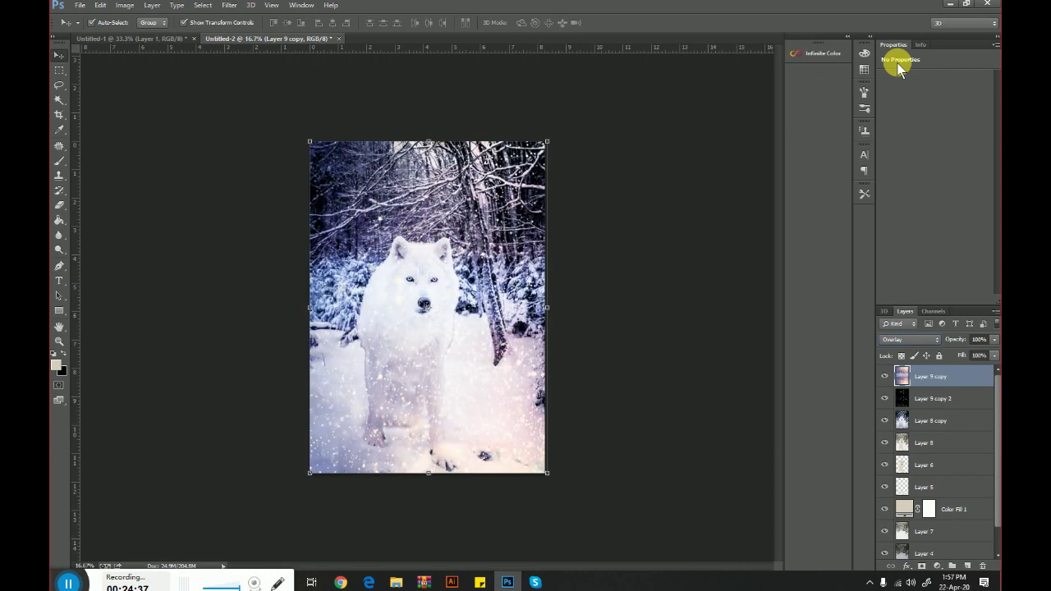
{"action": "key", "text": "Down"}
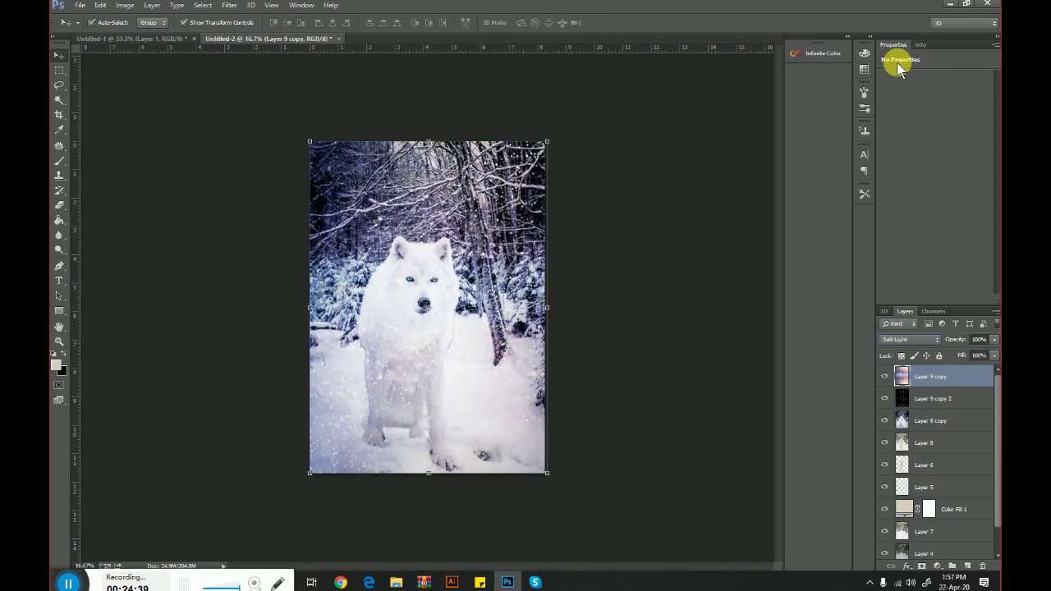
{"action": "key", "text": "Down"}
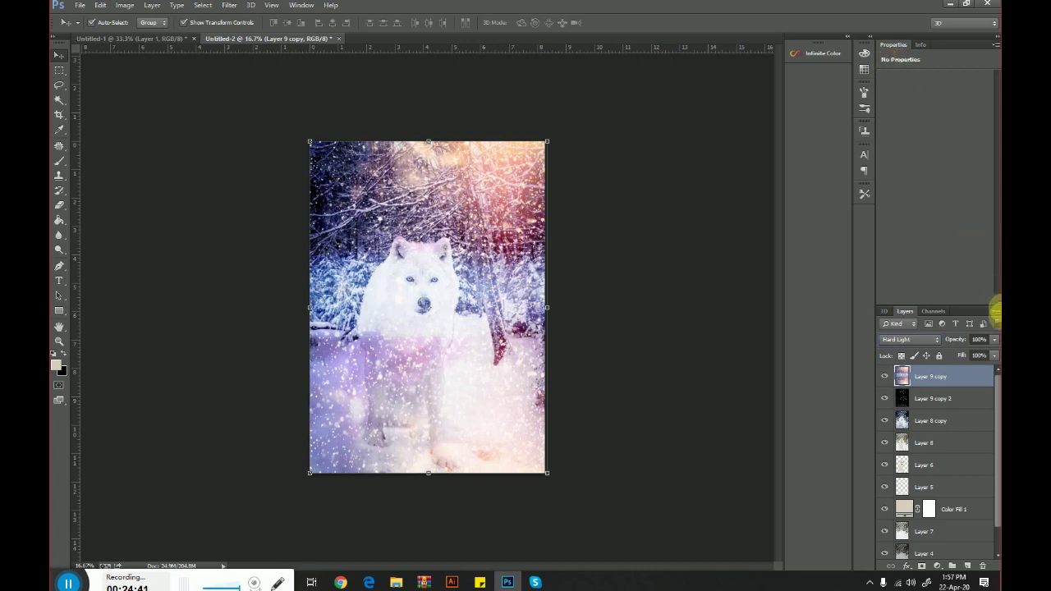
{"action": "mouse_move", "coordinate": [994, 351]}
{"action": "left_mouse_down"}
{"action": "mouse_move", "coordinate": [929, 356]}
{"action": "mouse_move", "coordinate": [943, 354]}
{"action": "left_mouse_up"}
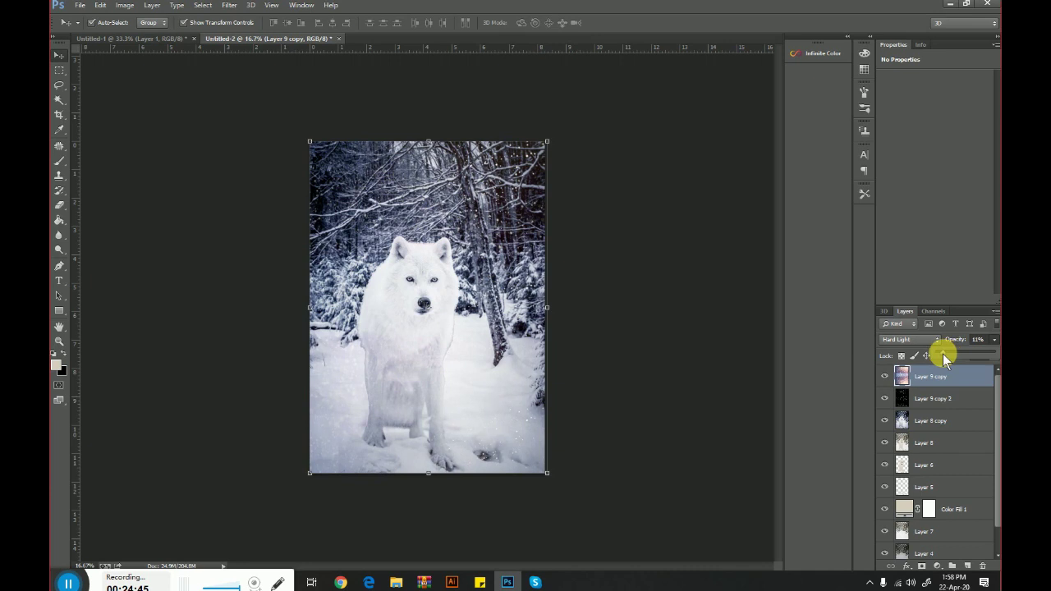
{"action": "left_click", "coordinate": [58, 341]}
Add a new empty layer on top and zoom in closely on the wolf's eyes
{"action": "left_click", "coordinate": [301, 327]}
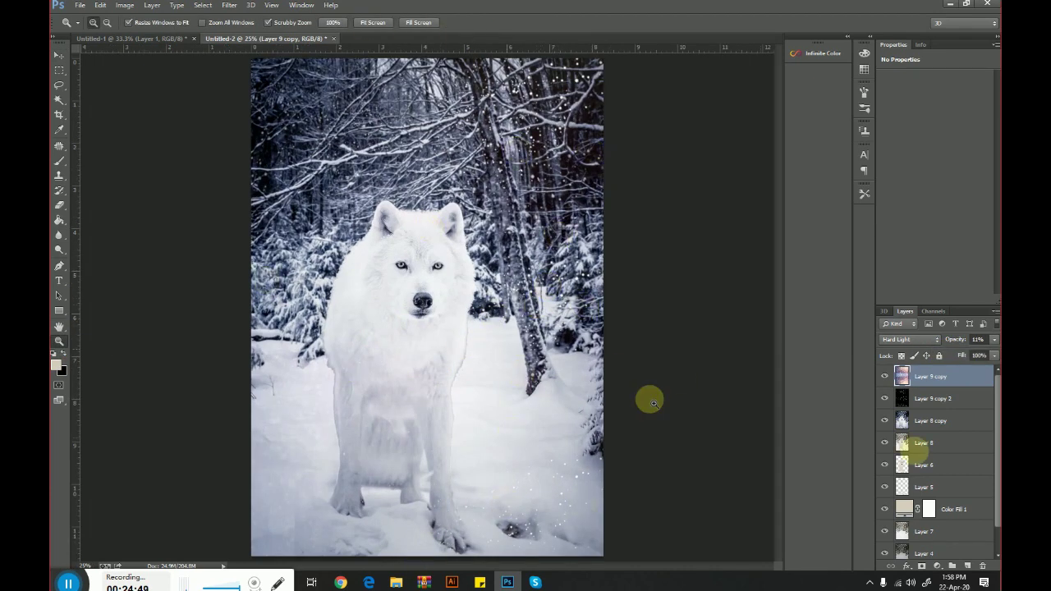
{"action": "right_click", "coordinate": [465, 369]}
{"action": "left_click", "coordinate": [509, 438]}
{"action": "right_click", "coordinate": [465, 332]}
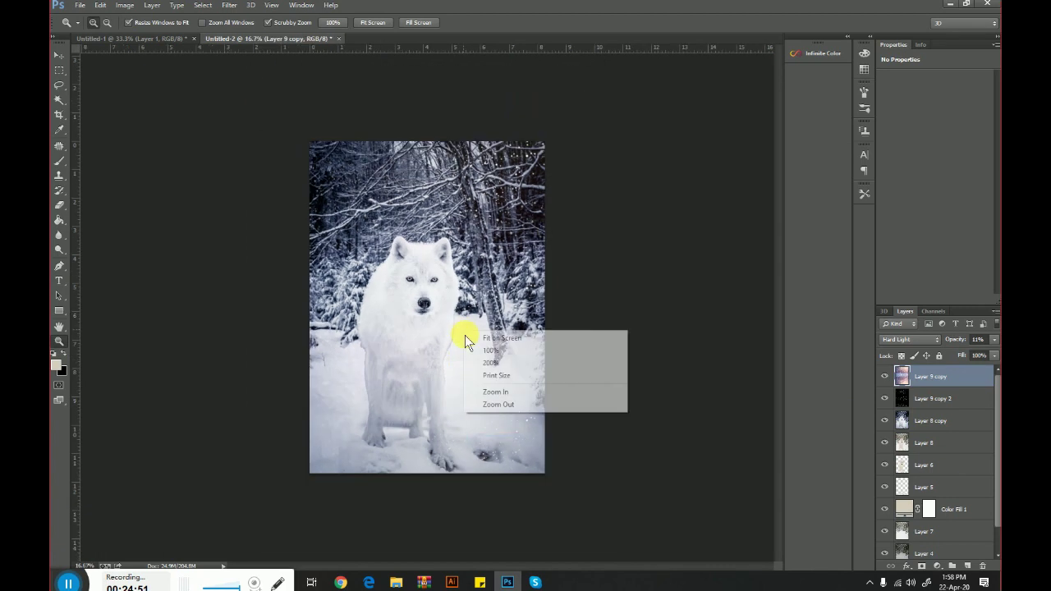
{"action": "left_click", "coordinate": [485, 404]}
{"action": "left_click", "coordinate": [424, 356]}
{"action": "left_click", "coordinate": [435, 312]}
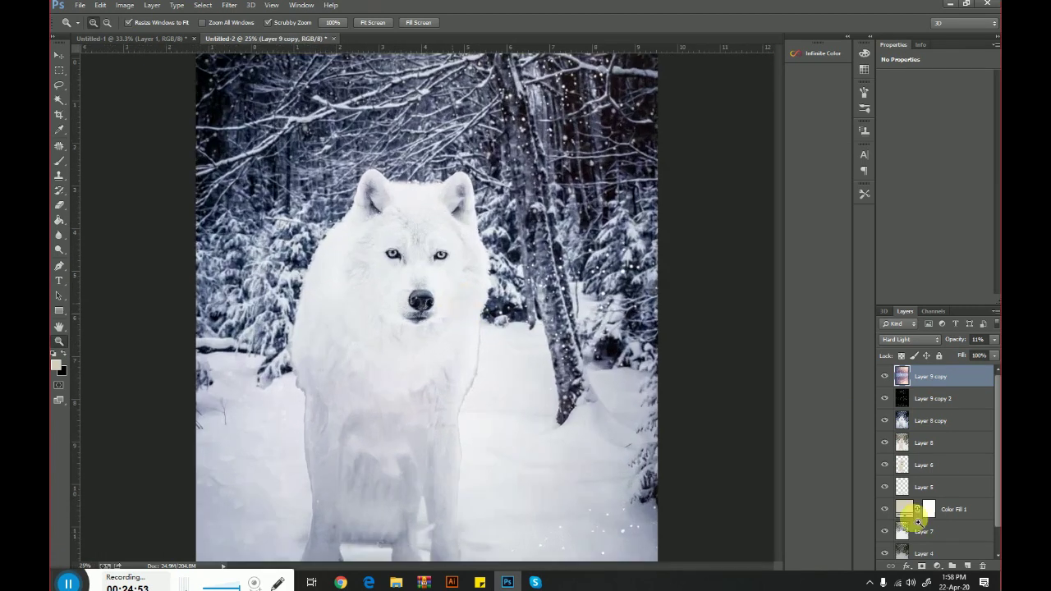
{"action": "left_click", "coordinate": [967, 569]}
{"action": "left_click", "coordinate": [410, 248]}
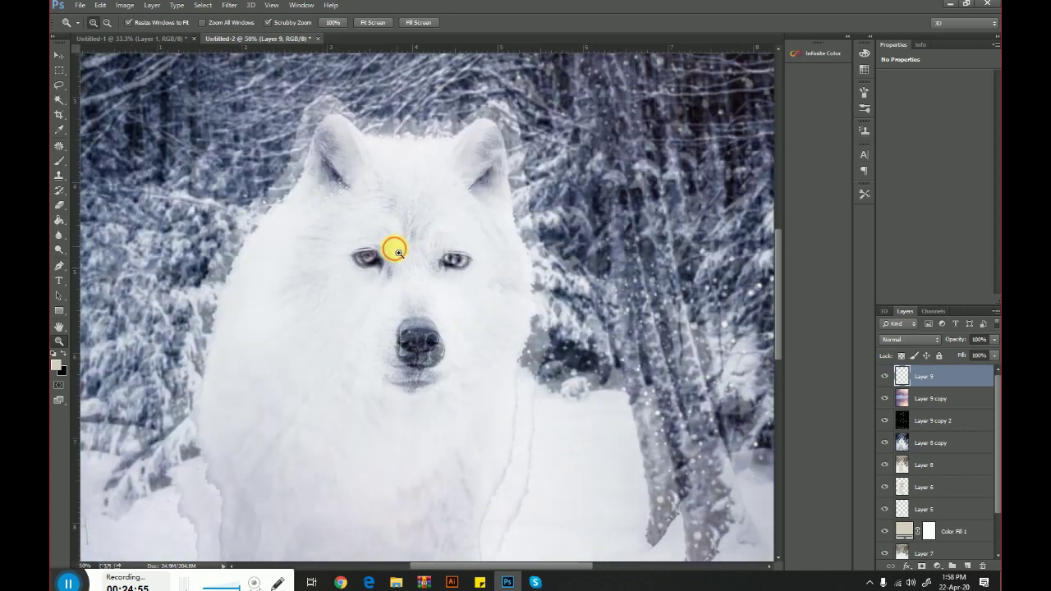
{"action": "left_click", "coordinate": [395, 258]}
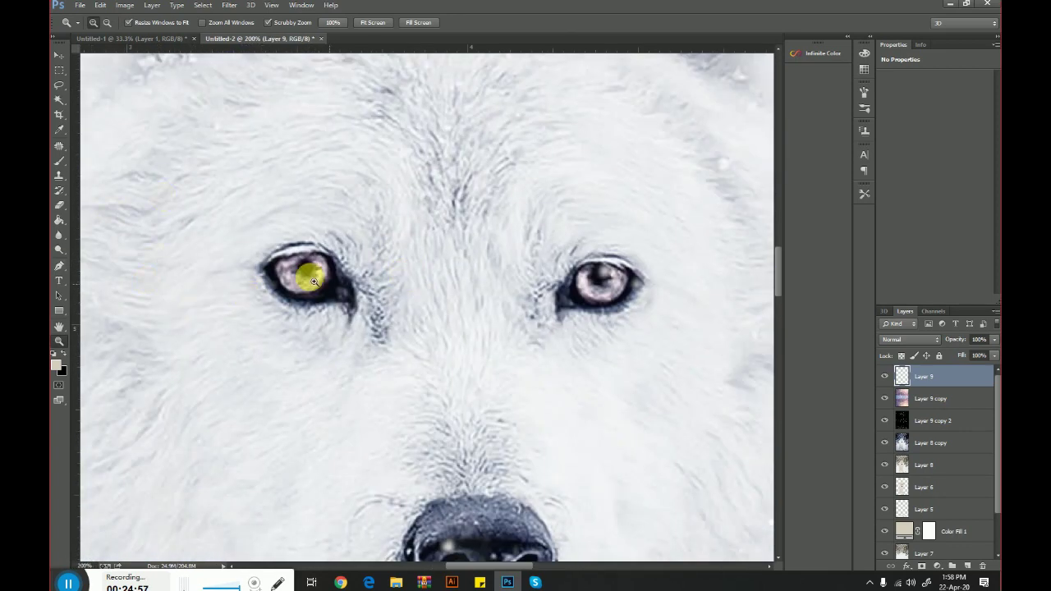
Set the foreground colour to a saturated golden yellow
{"action": "left_click", "coordinate": [59, 160]}
{"action": "left_click", "coordinate": [56, 364]}
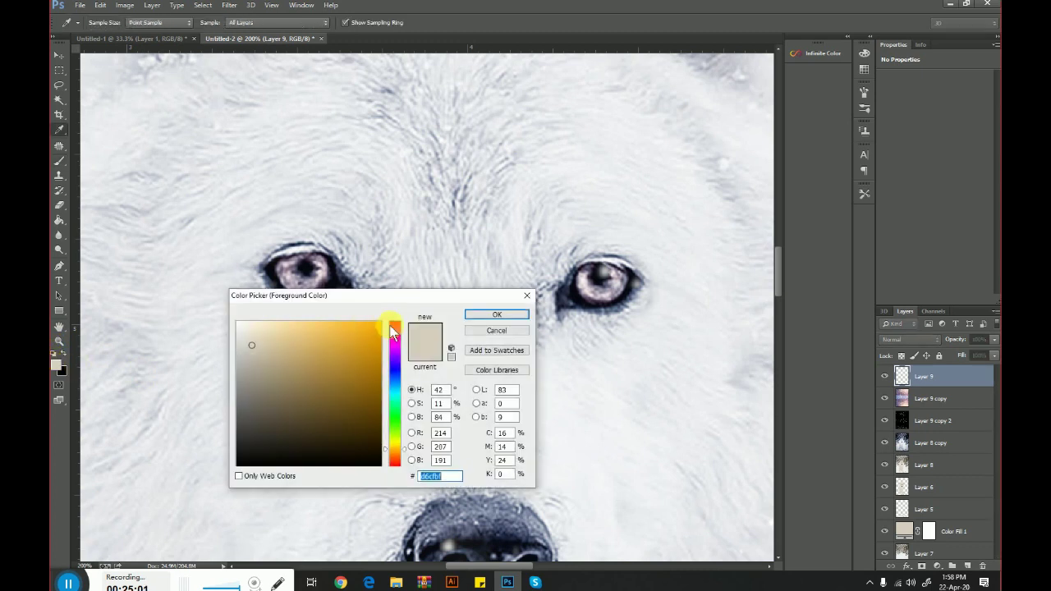
{"action": "left_click", "coordinate": [395, 325]}
{"action": "left_click", "coordinate": [381, 324]}
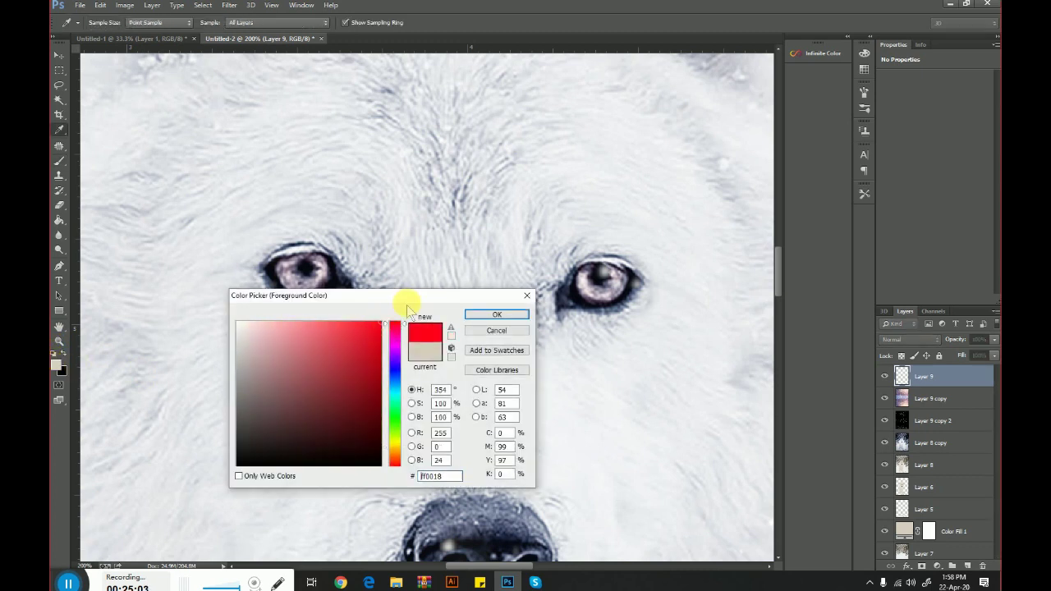
{"action": "left_click", "coordinate": [394, 444]}
{"action": "left_click_drag", "start_coordinate": [352, 392], "coordinate": [375, 345]}
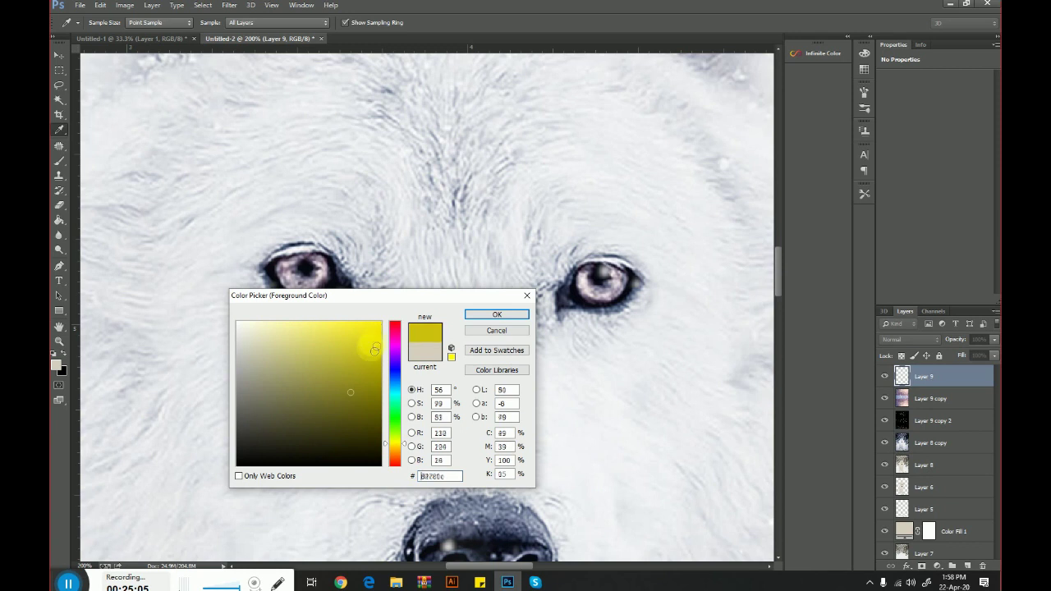
{"action": "left_click", "coordinate": [392, 446]}
{"action": "left_click", "coordinate": [380, 322]}
{"action": "left_click", "coordinate": [522, 319]}
Paint the wolf's irises golden yellow with a small brush
{"action": "key", "text": "b"}
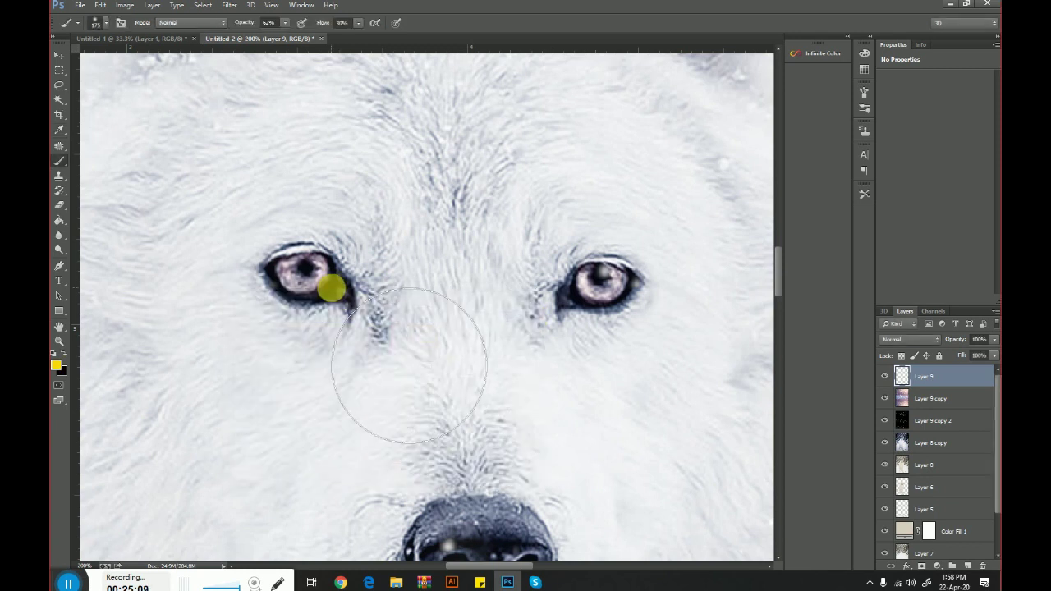
{"action": "key", "text": "["}
{"action": "key", "text": "["}
{"action": "key", "text": "["}
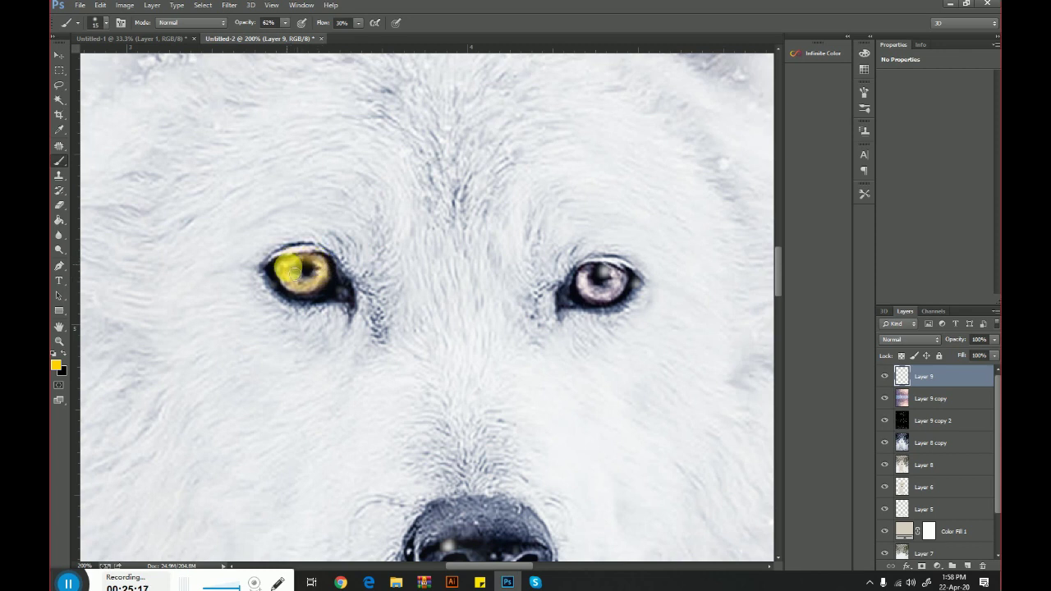
{"action": "mouse_move", "coordinate": [561, 296]}
{"action": "left_mouse_down"}
{"action": "mouse_move", "coordinate": [603, 302]}
{"action": "mouse_move", "coordinate": [598, 277]}
{"action": "left_mouse_up"}
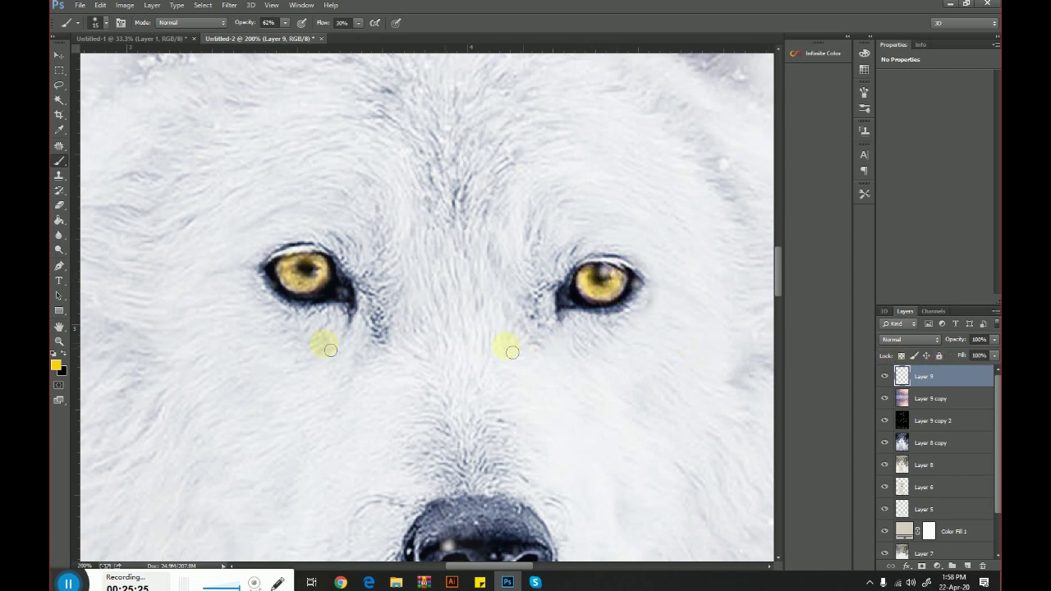
{"action": "left_click", "coordinate": [905, 342]}
{"action": "left_click", "coordinate": [903, 47]}
{"action": "key", "text": "Down"}
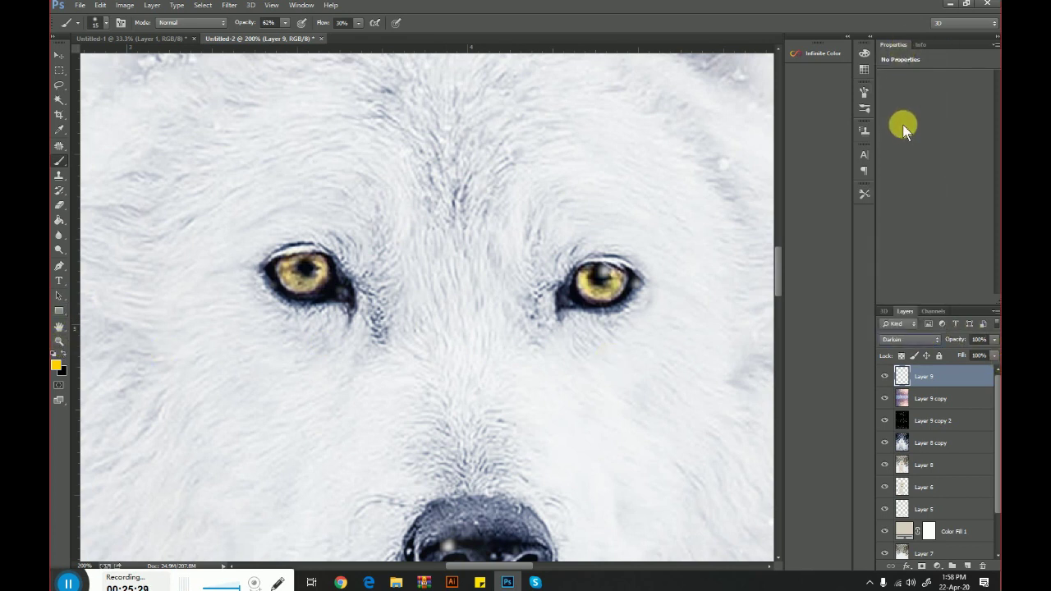
{"action": "key", "text": "Down"}
{"action": "key", "text": "Down"}
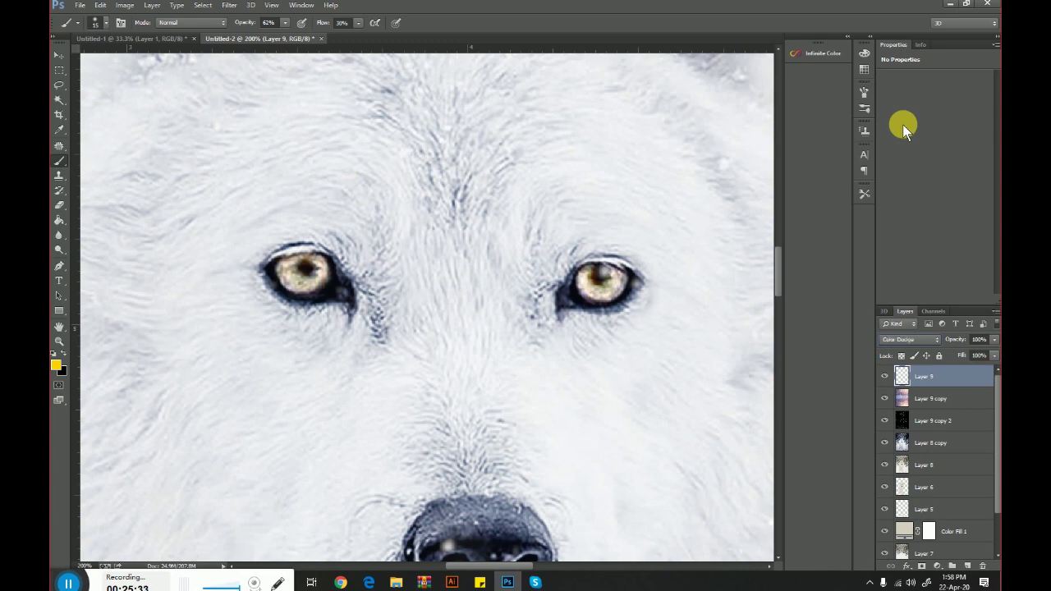
{"action": "key", "text": "Down"}
{"action": "key", "text": "Down"}
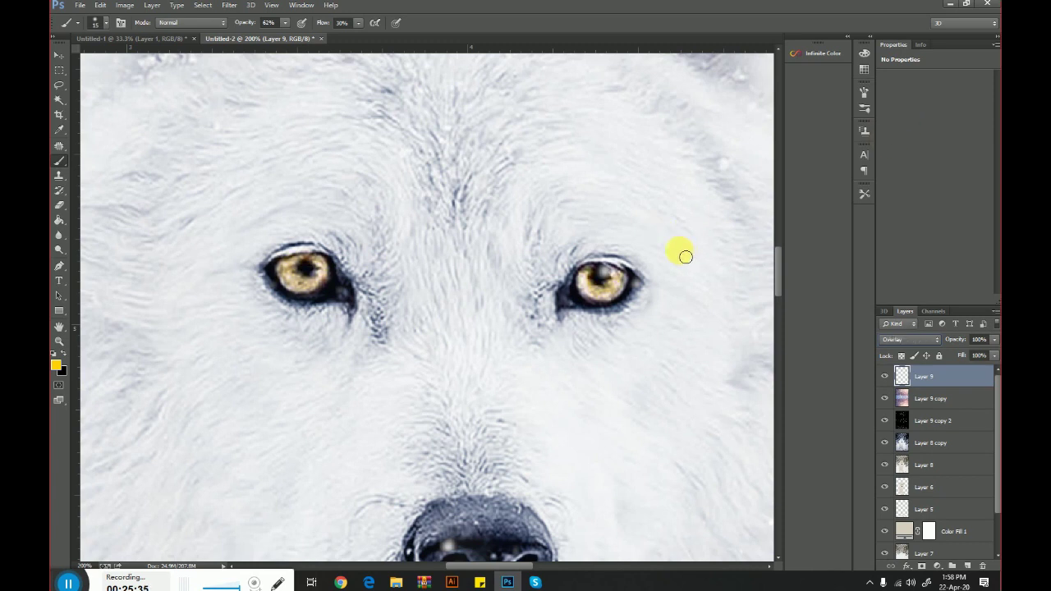
{"action": "key", "text": "Down"}
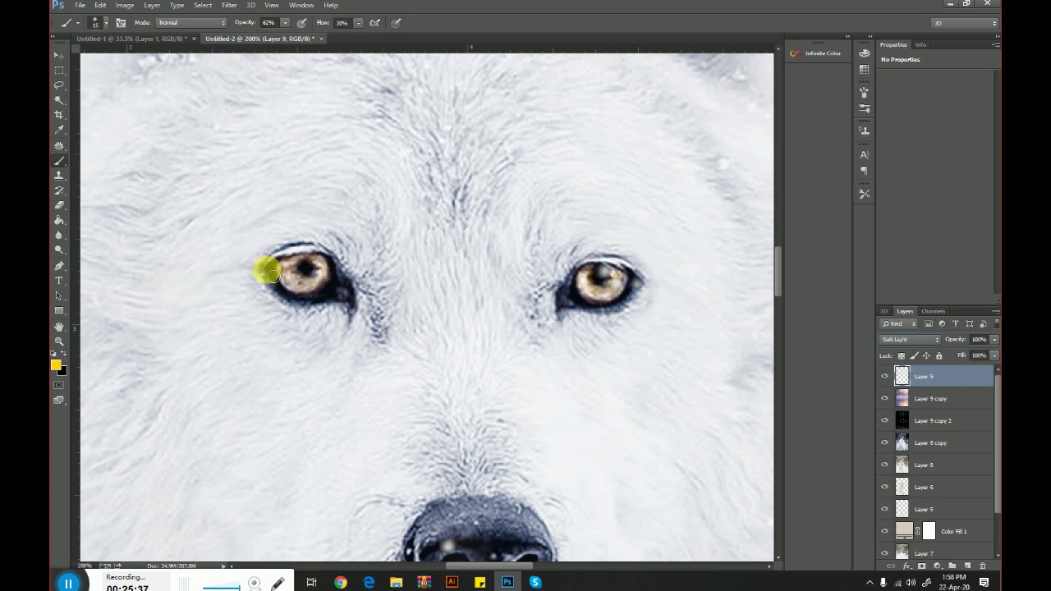
{"action": "key", "text": "Down"}
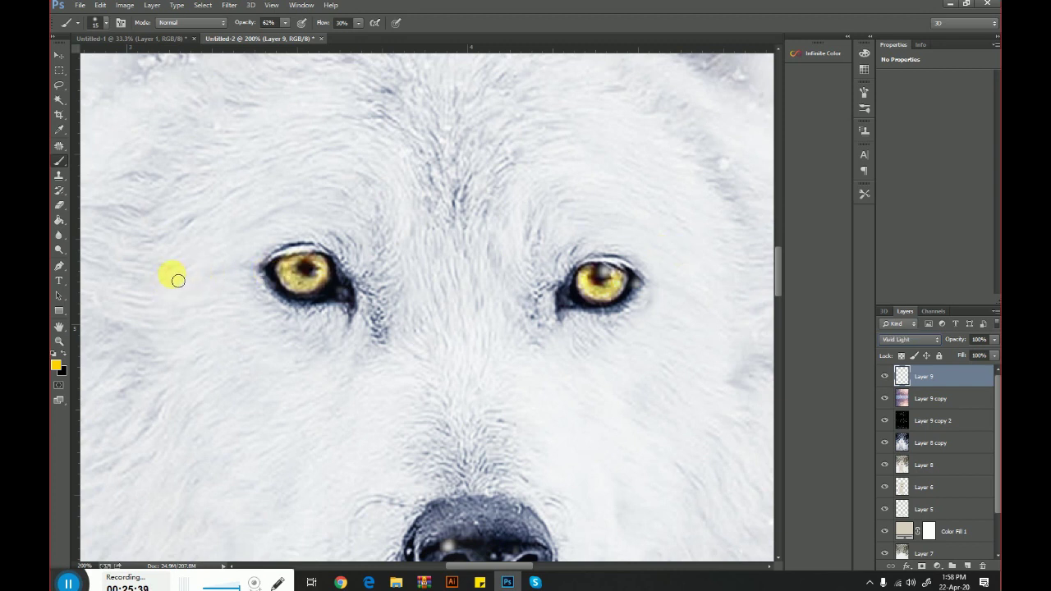
{"action": "left_click", "coordinate": [59, 341]}
{"action": "right_click", "coordinate": [423, 351]}
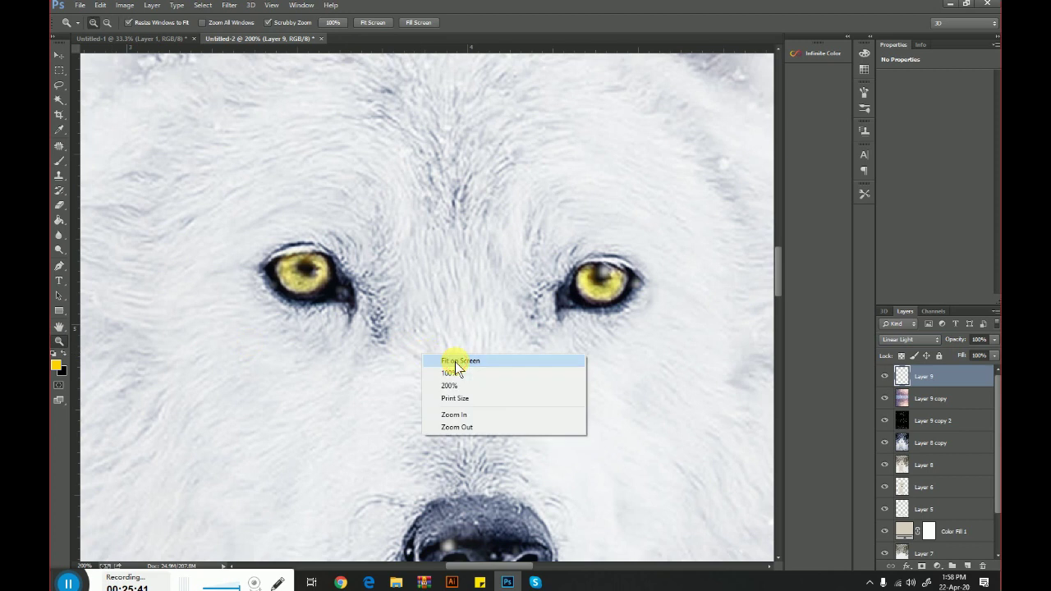
{"action": "left_click", "coordinate": [448, 356]}
{"action": "left_click", "coordinate": [450, 291]}
{"action": "left_click", "coordinate": [917, 339]}
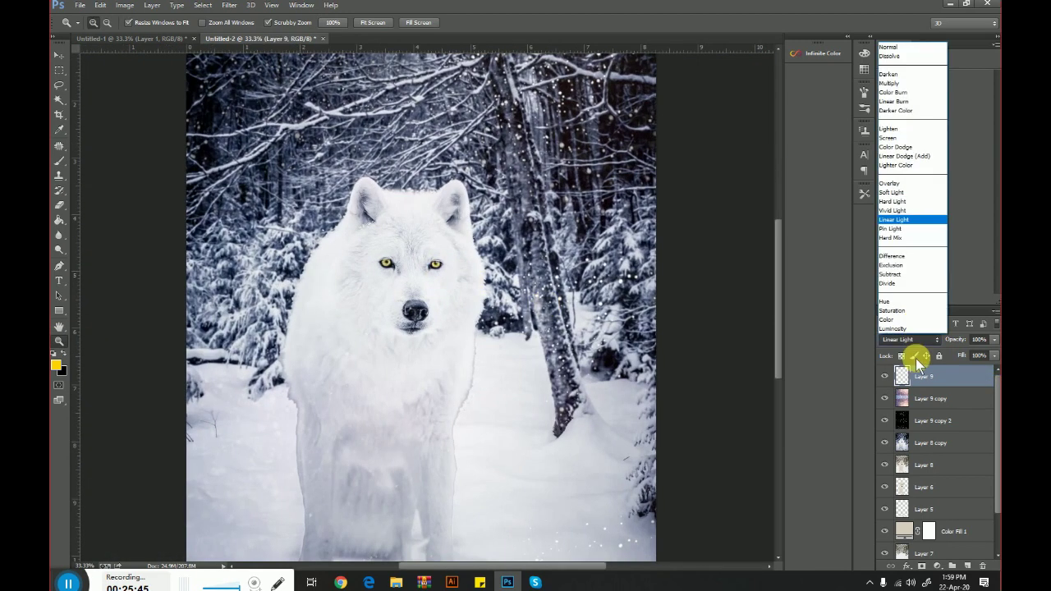
{"action": "left_click", "coordinate": [908, 329]}
{"action": "key", "text": "Up"}
{"action": "key", "text": "Up"}
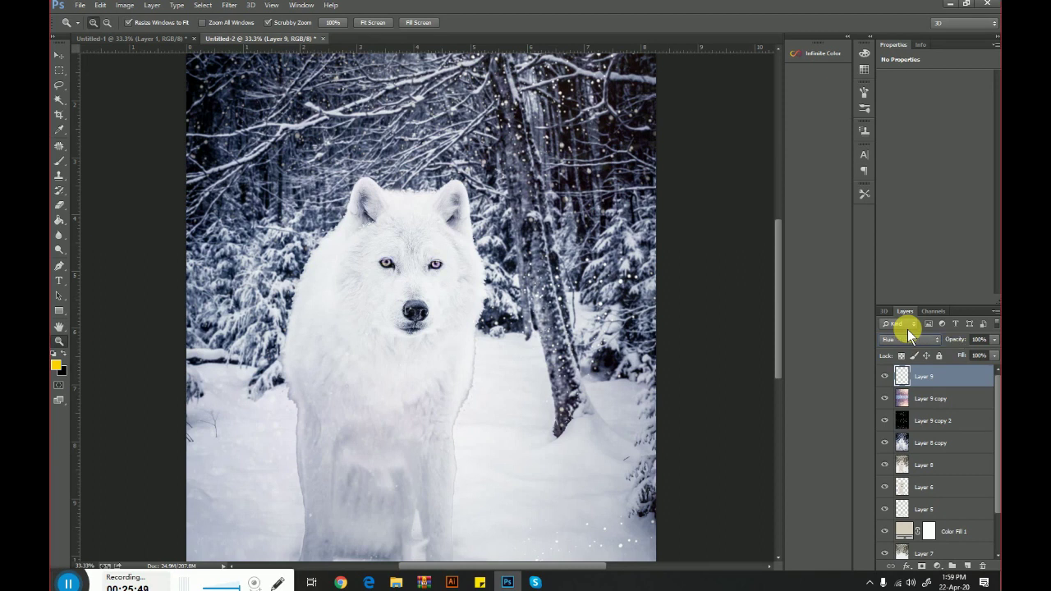
{"action": "key", "text": "Down"}
{"action": "right_click", "coordinate": [521, 305]}
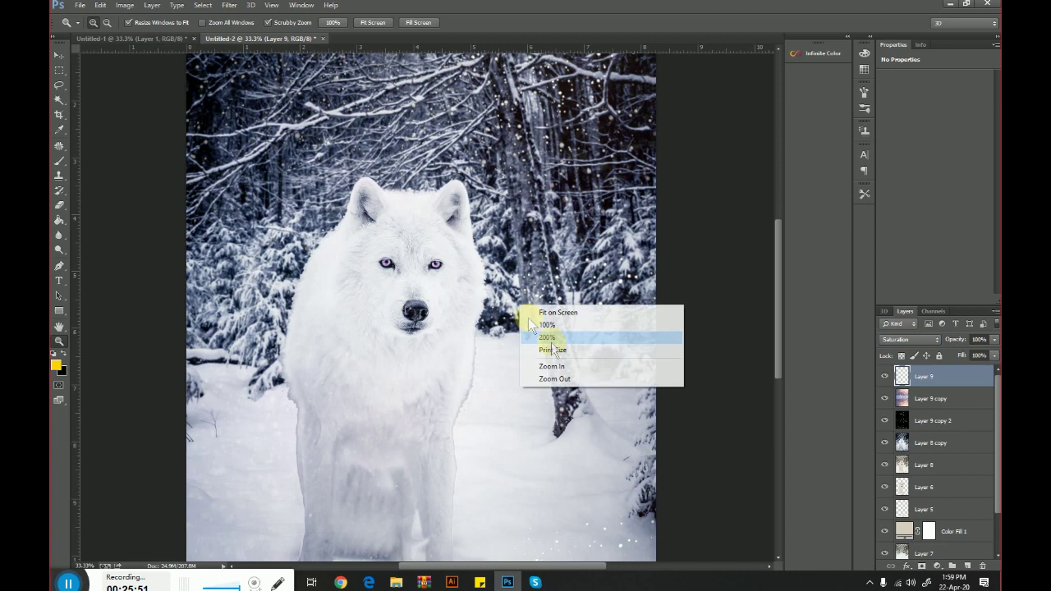
{"action": "left_click", "coordinate": [573, 379]}
{"action": "right_click", "coordinate": [501, 331]}
{"action": "left_click", "coordinate": [561, 406]}
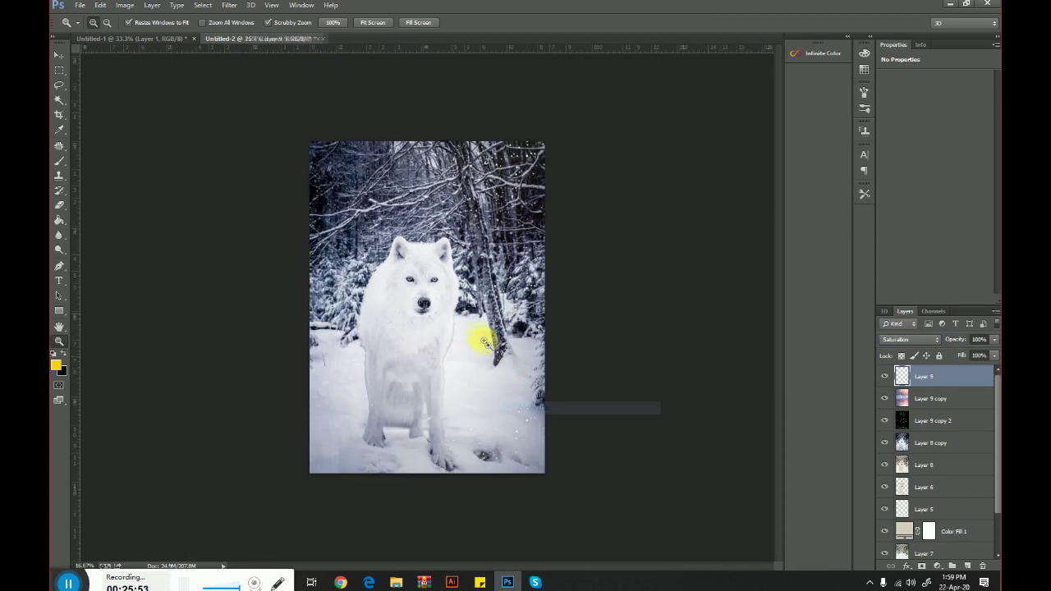
{"action": "left_click", "coordinate": [468, 332]}
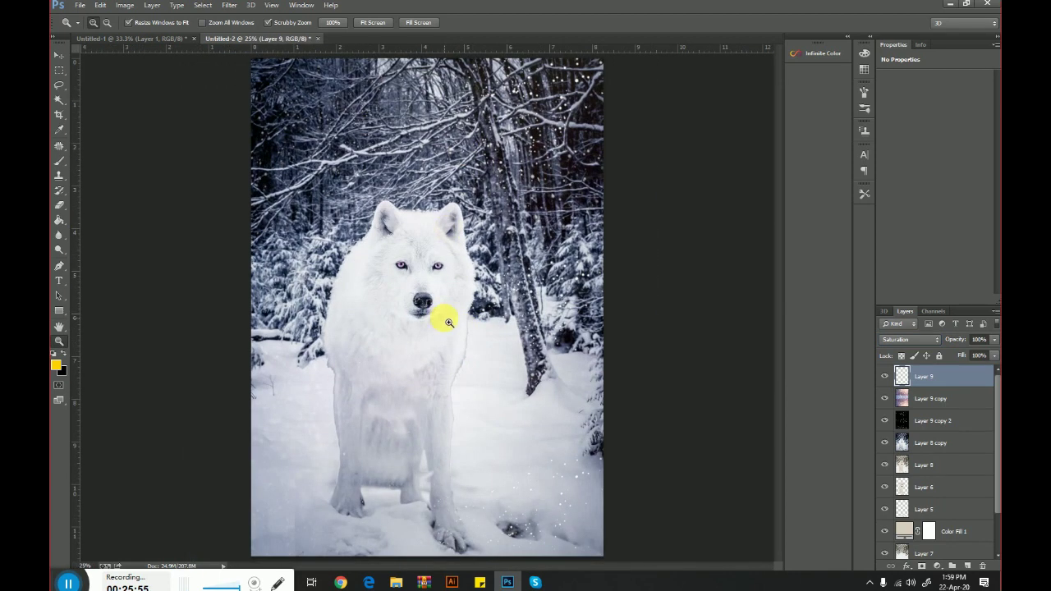
{"action": "left_click", "coordinate": [482, 152]}
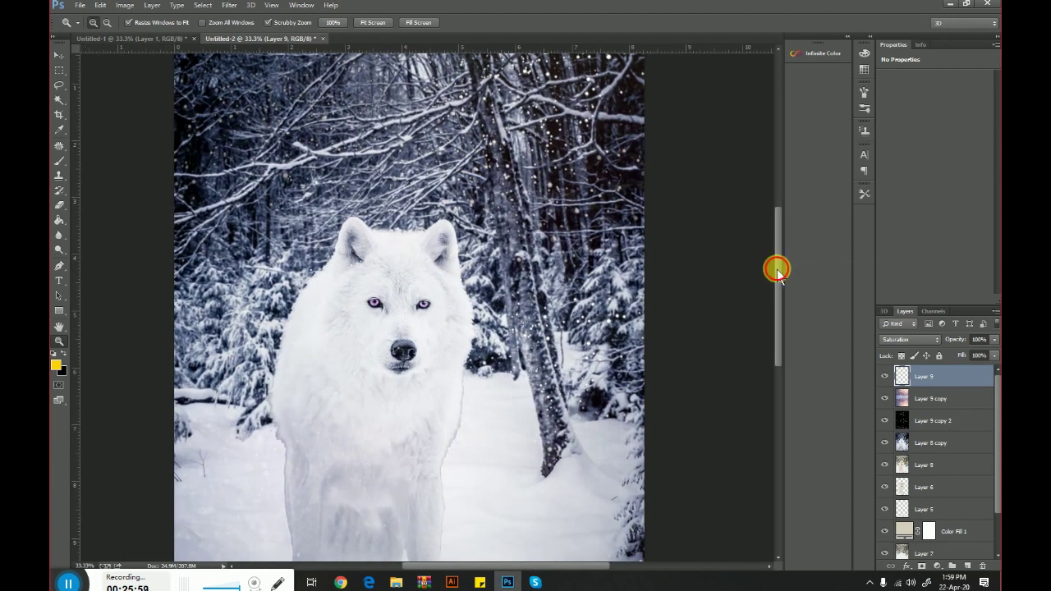
{"action": "left_click_drag", "start_coordinate": [776, 269], "coordinate": [350, 232]}
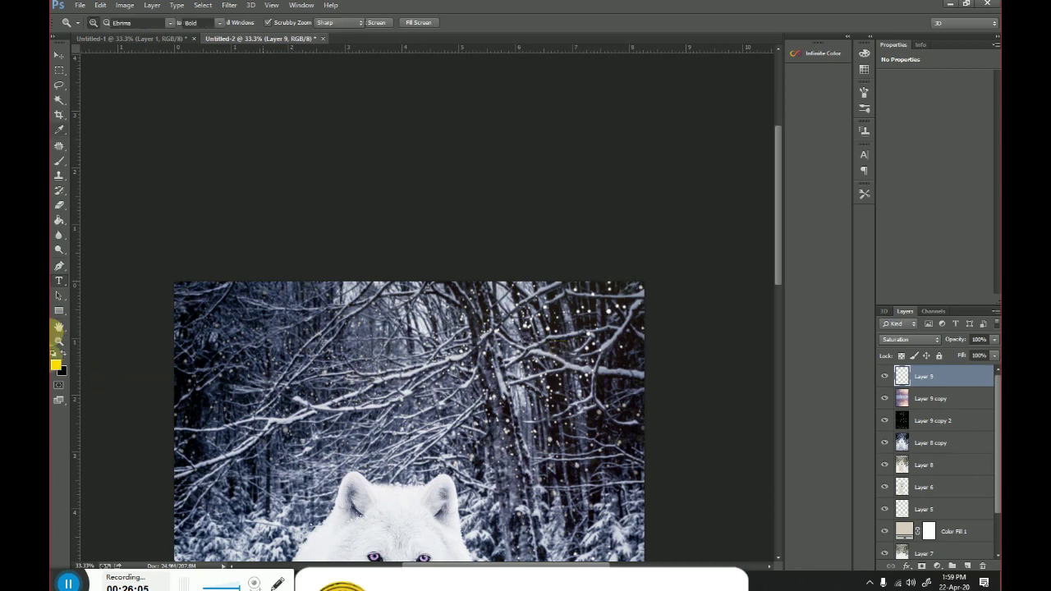
Set the foreground colour to pure white and add the text 'the life of' on the poster
{"action": "left_click", "coordinate": [495, 316]}
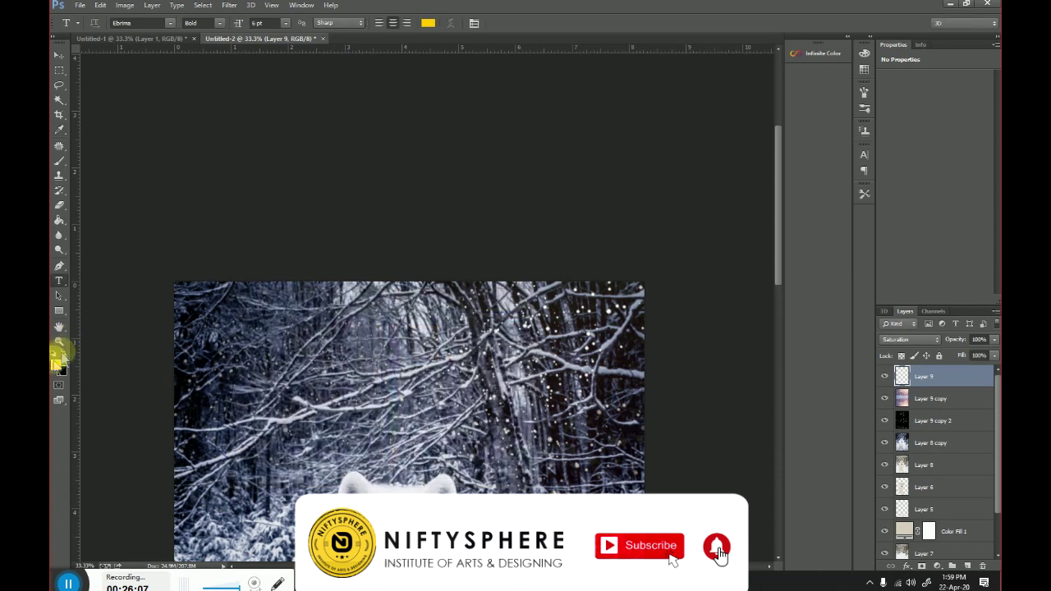
{"action": "left_click", "coordinate": [56, 366]}
{"action": "left_click_drag", "start_coordinate": [254, 376], "coordinate": [188, 290]}
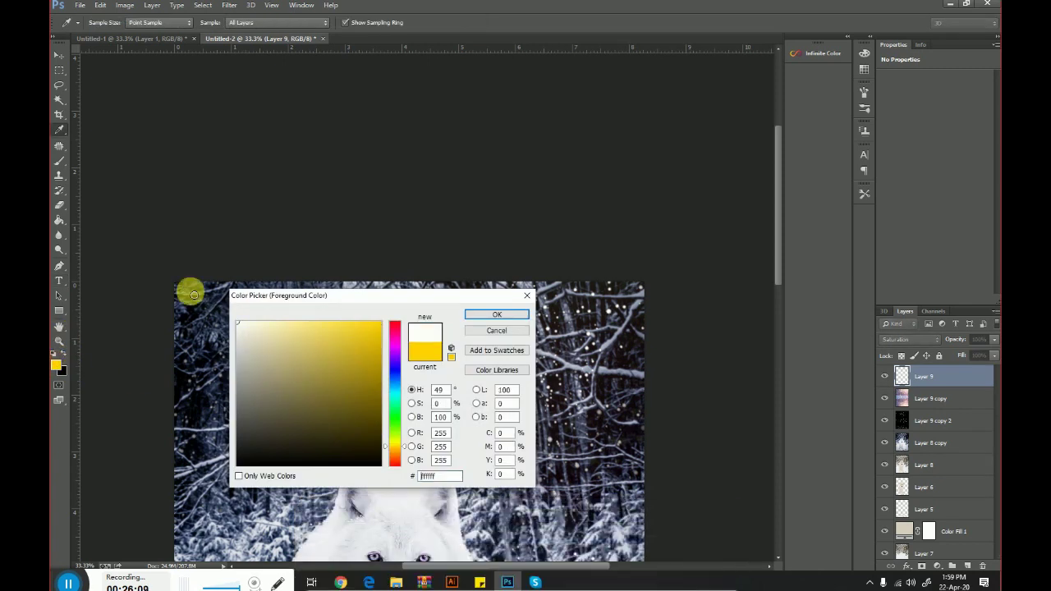
{"action": "left_click", "coordinate": [481, 319]}
{"action": "left_click", "coordinate": [331, 375]}
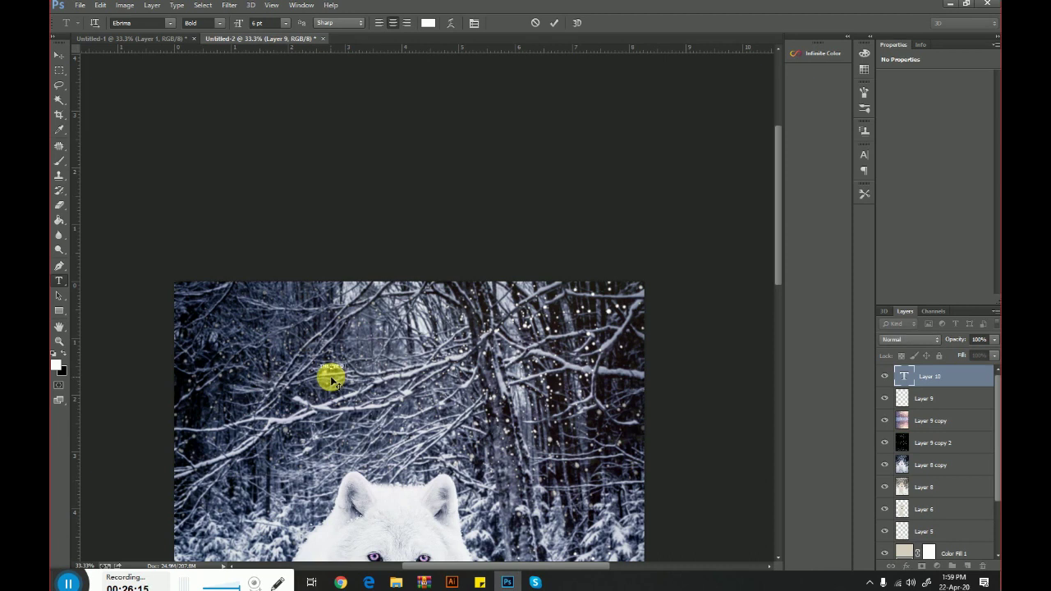
Enlarge THE LIFE OF so it spans the upper part of the image
{"action": "left_click", "coordinate": [59, 55]}
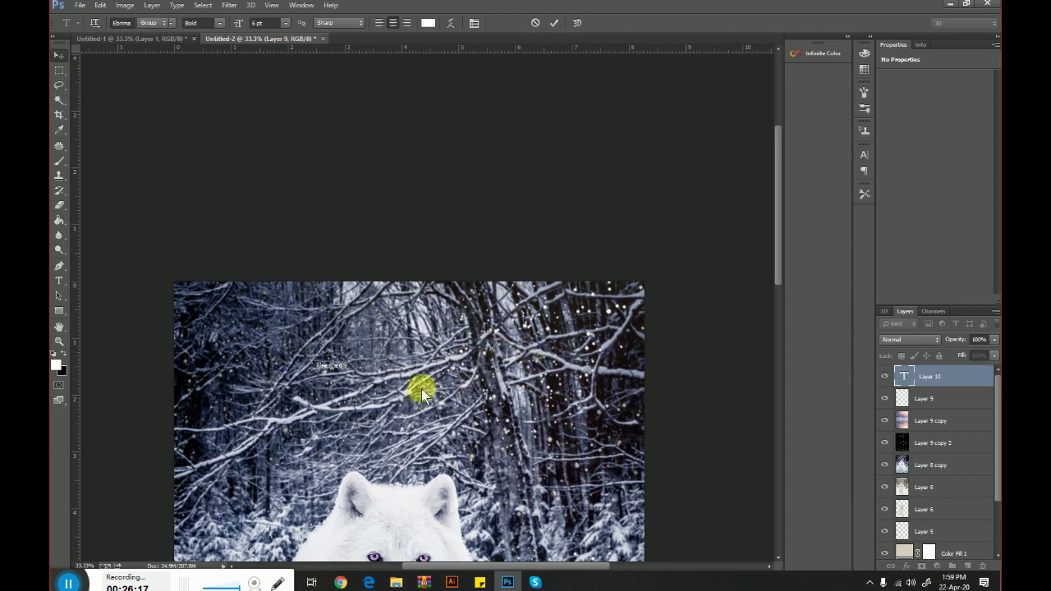
{"action": "key", "text": "ctrl+t"}
{"action": "left_click_drag", "start_coordinate": [466, 350], "coordinate": [542, 341]}
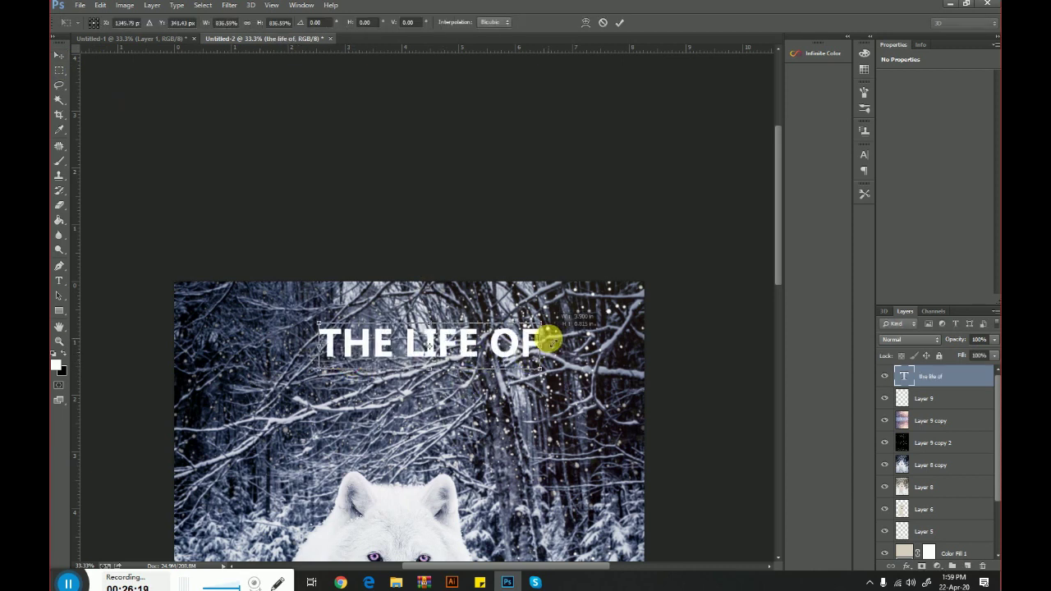
{"action": "key", "text": "Return"}
Duplicate THE LIFE OF just below itself and change the copy to 'snowwolf'
{"action": "left_click_drag", "start_coordinate": [472, 345], "coordinate": [472, 435]}
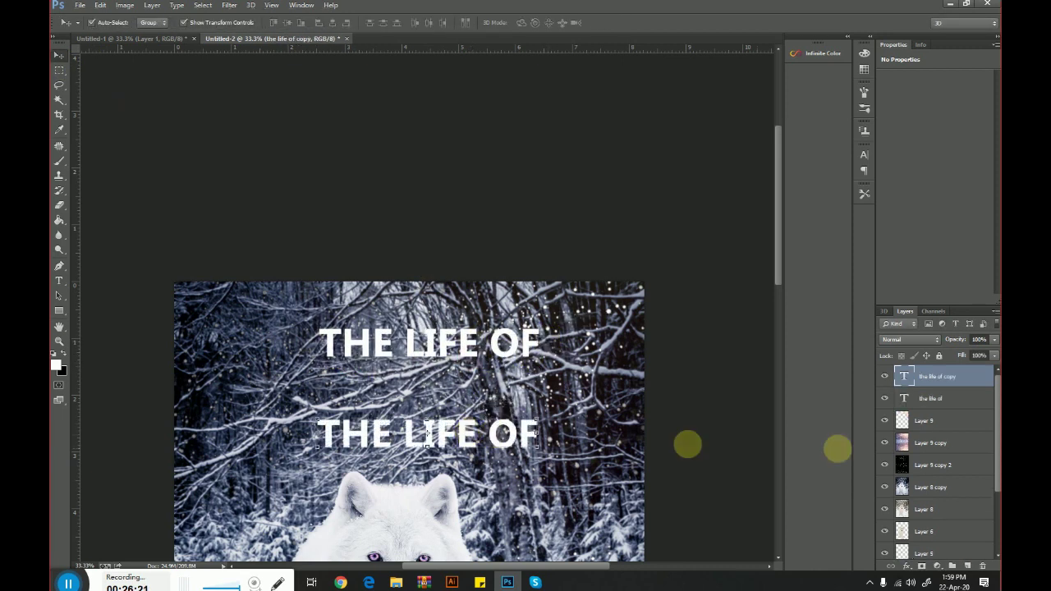
{"action": "double_click", "coordinate": [905, 377]}
{"action": "type", "text": "snowwolf"}
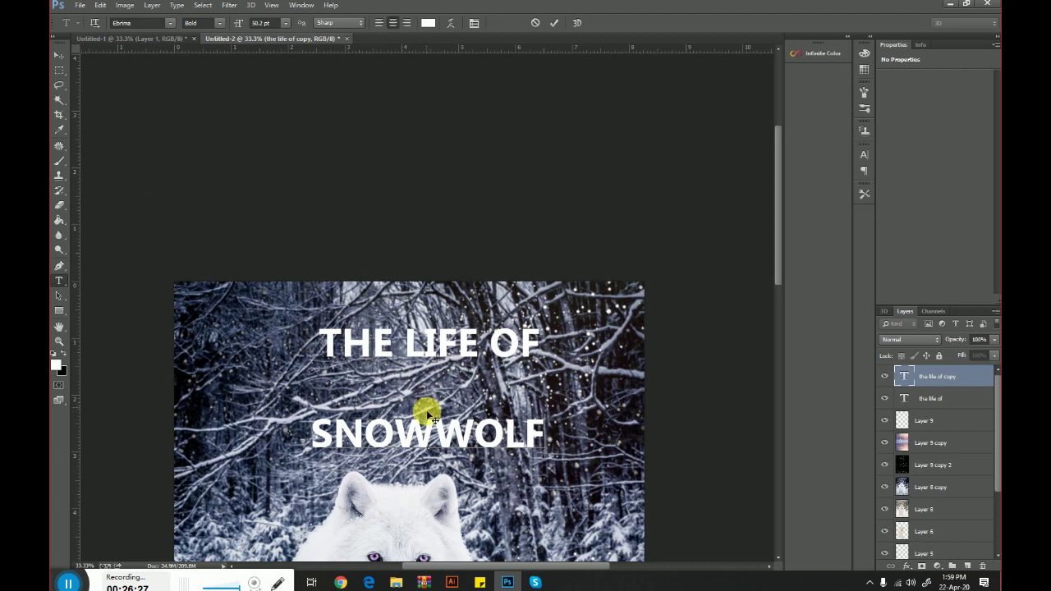
{"action": "left_click", "coordinate": [72, 73]}
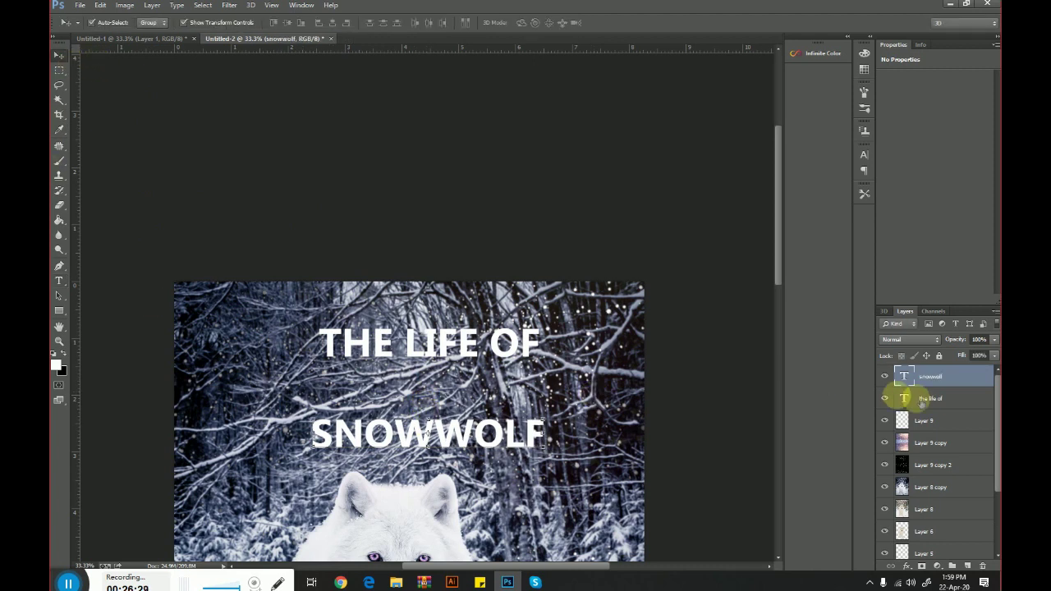
Set SNOWWOLF in the heavy sans-serif font Franklin Gothic Heavy
{"action": "double_click", "coordinate": [903, 376]}
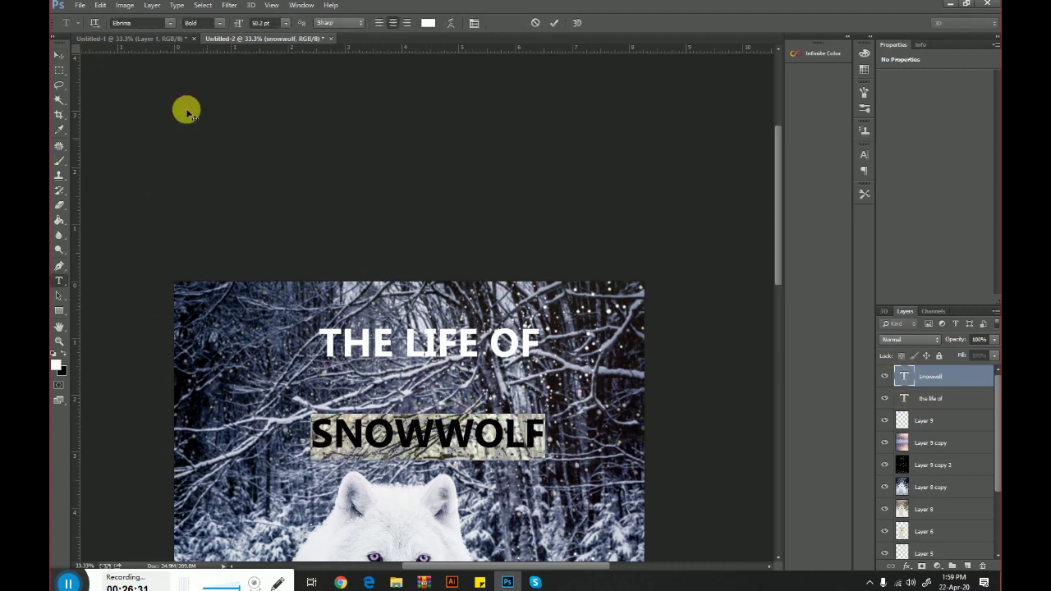
{"action": "key", "text": "Down"}
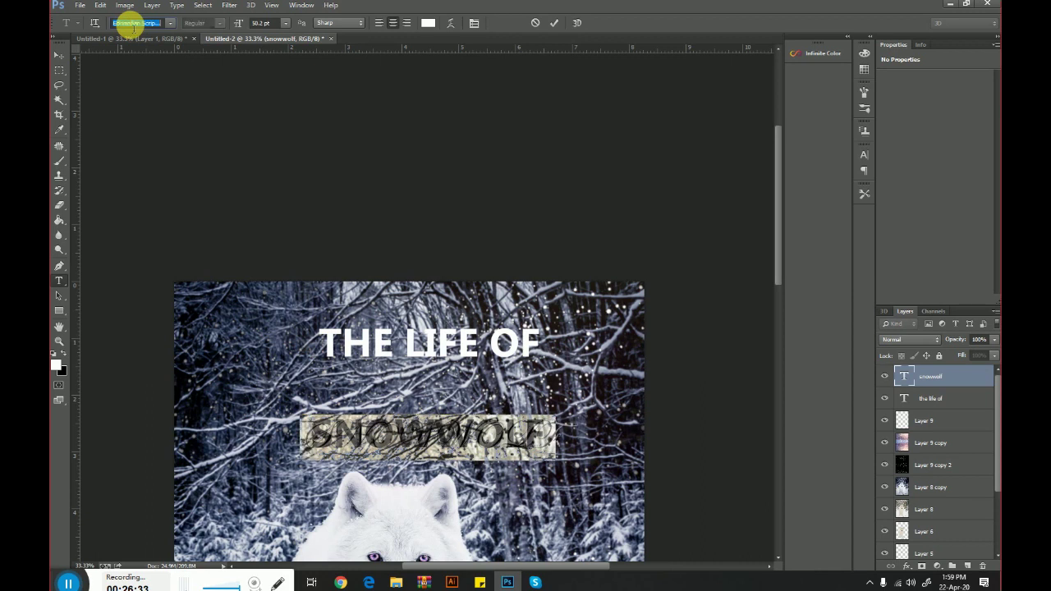
{"action": "key", "text": "Down"}
{"action": "key", "text": "Down"}
{"action": "key", "text": "Down"}
{"action": "key", "text": "Down"}
{"action": "key", "text": "Down"}
{"action": "key", "text": "Down"}
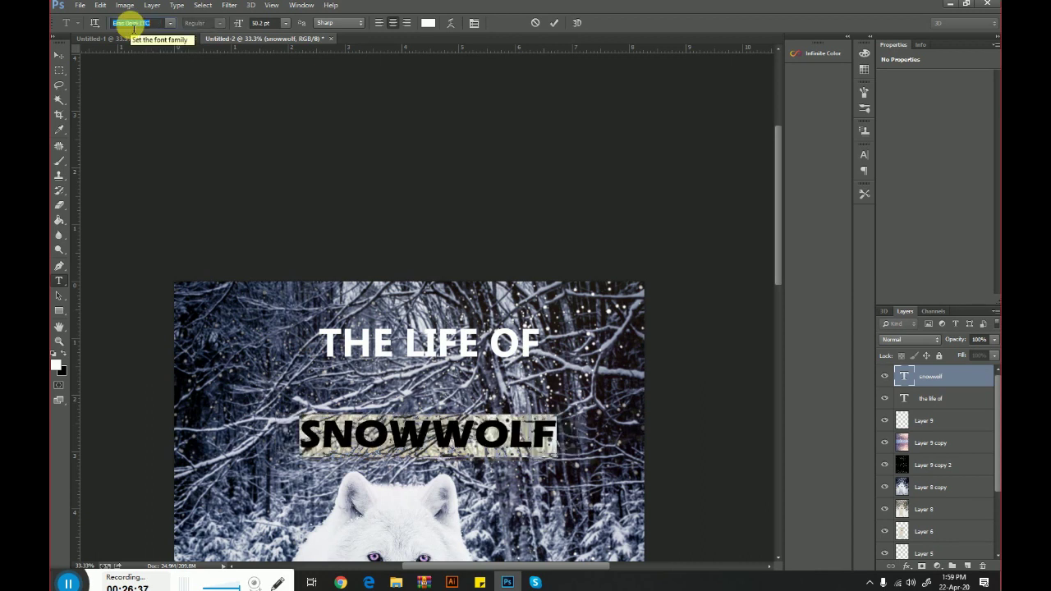
{"action": "key", "text": "Down"}
{"action": "key", "text": "Down"}
{"action": "key", "text": "Down"}
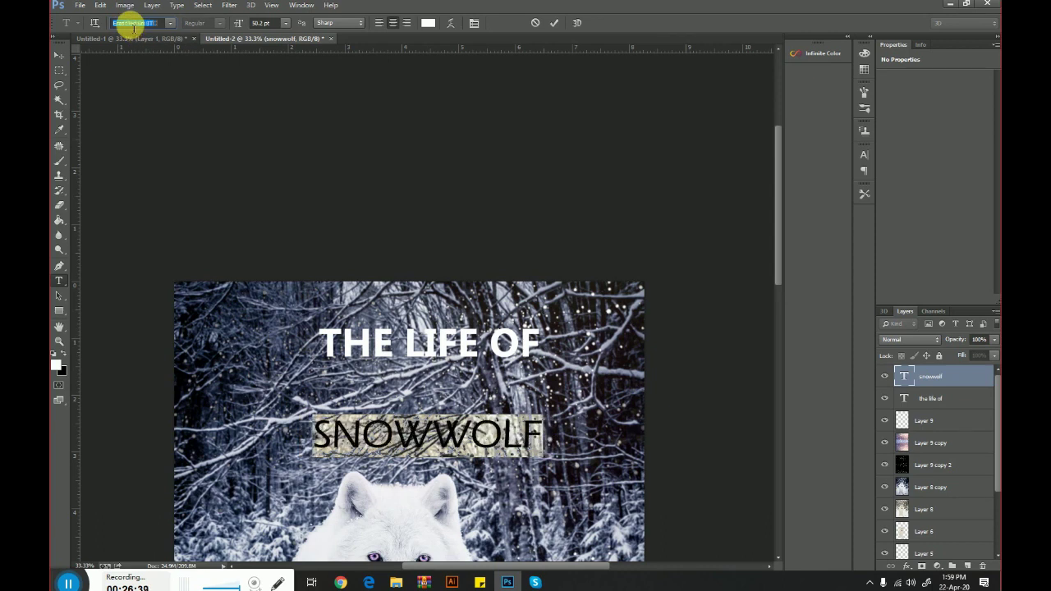
{"action": "key", "text": "Down"}
{"action": "key", "text": "Down"}
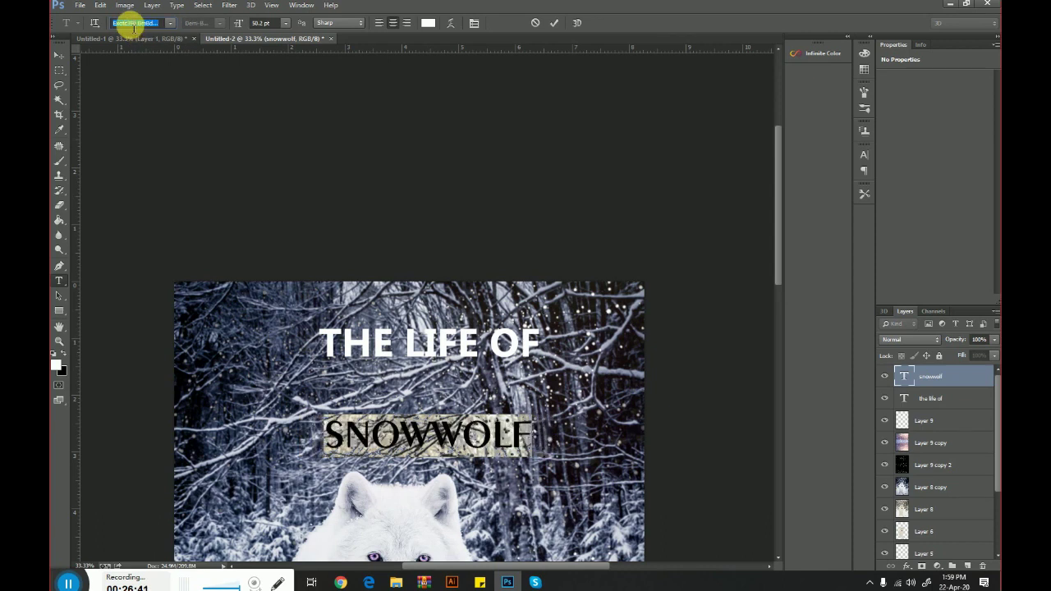
{"action": "key", "text": "Down"}
{"action": "key", "text": "Down"}
{"action": "key", "text": "Down"}
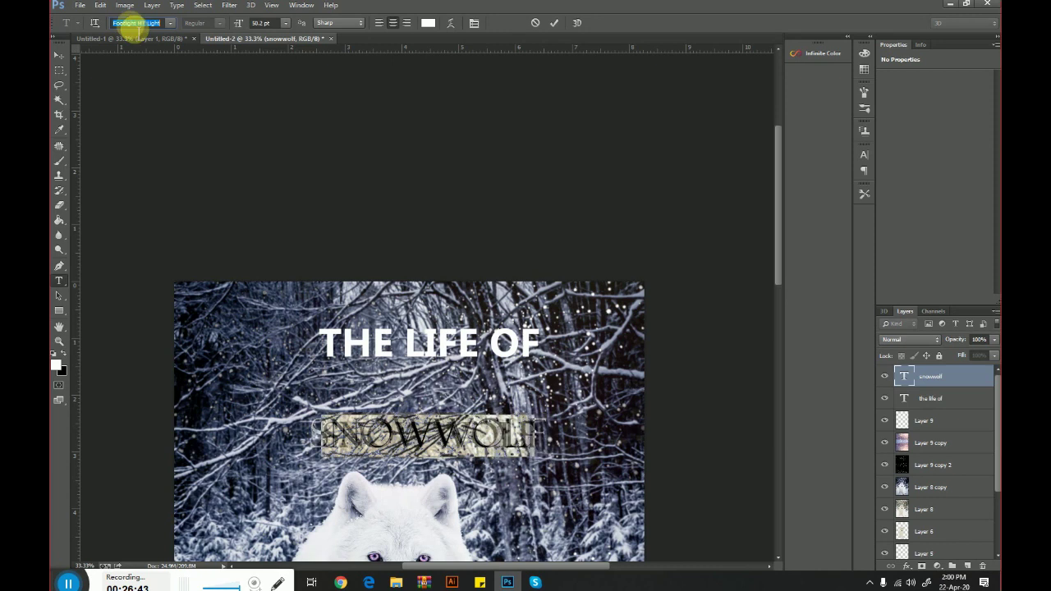
{"action": "key", "text": "Down"}
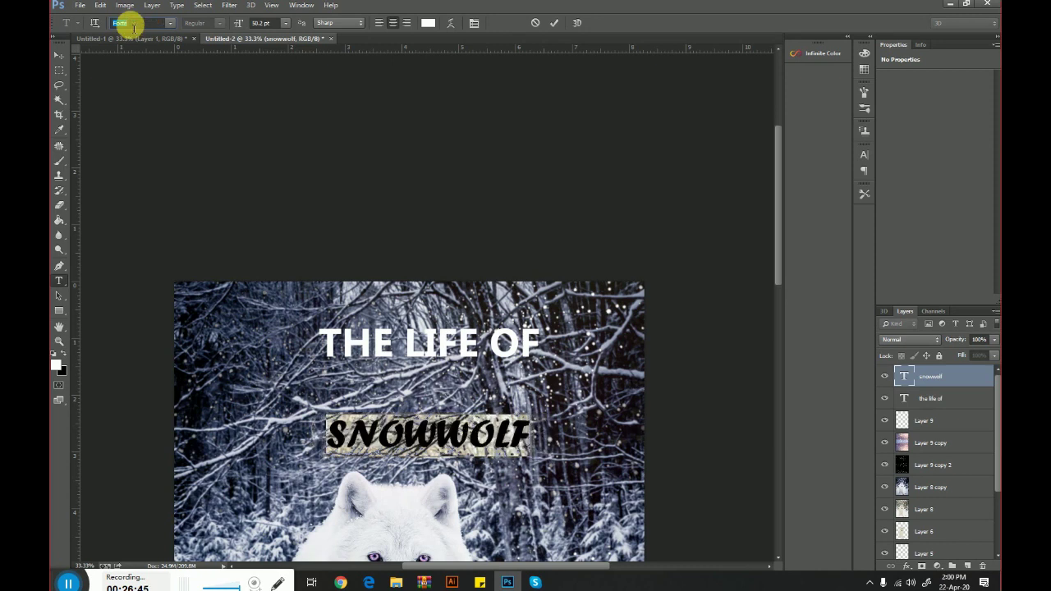
{"action": "key", "text": "Down"}
{"action": "key", "text": "Down"}
{"action": "key", "text": "Down"}
{"action": "key", "text": "Down"}
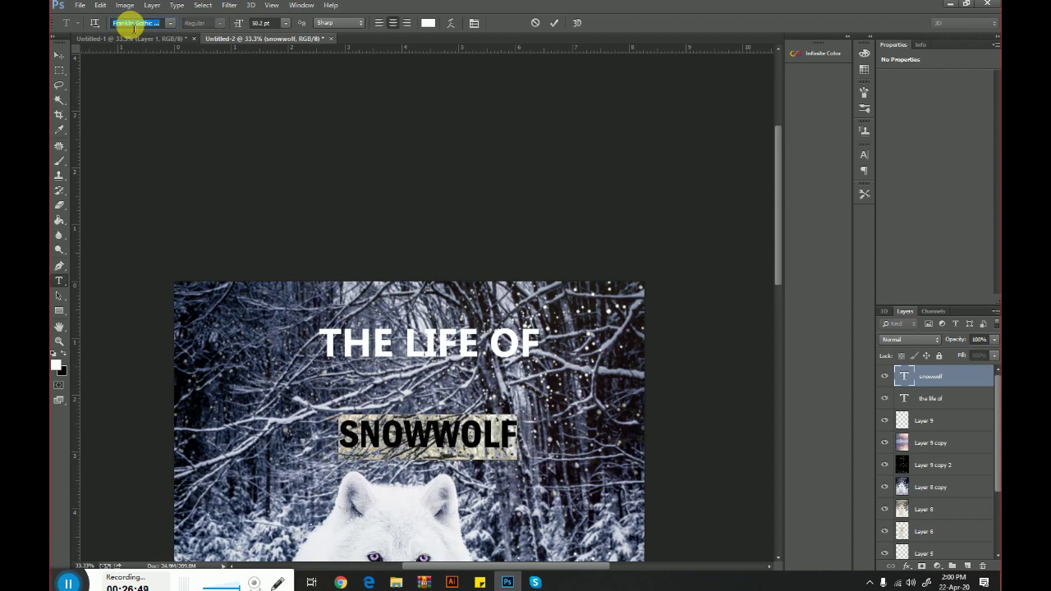
{"action": "key", "text": "Down"}
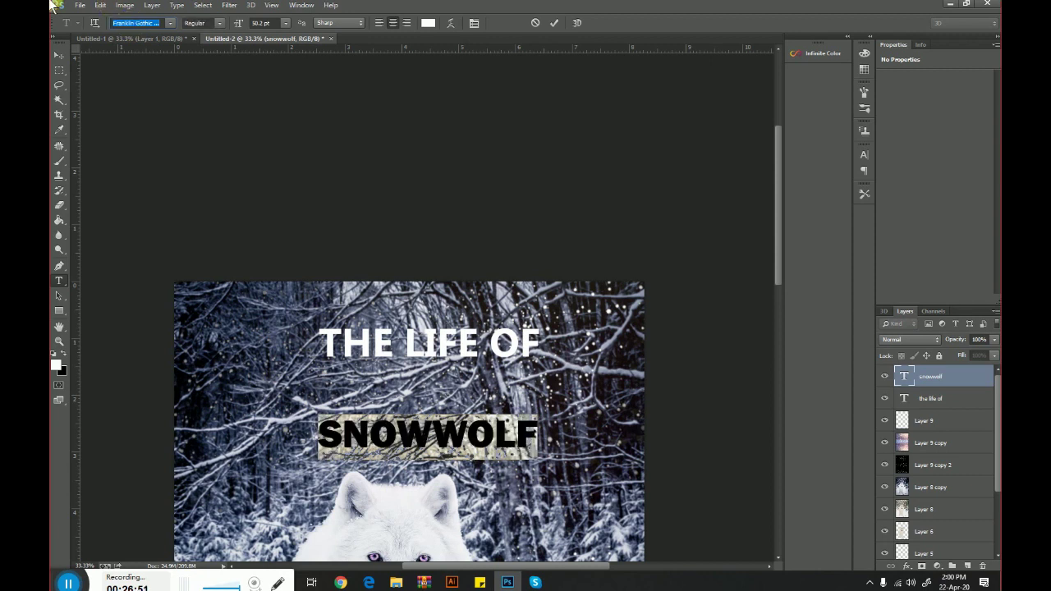
{"action": "left_click", "coordinate": [60, 58]}
Scale SNOWWOLF up to about 172%
{"action": "key", "text": "ctrl+t"}
{"action": "left_click_drag", "start_coordinate": [535, 422], "coordinate": [653, 376]}
{"action": "left_click_drag", "start_coordinate": [320, 400], "coordinate": [224, 371]}
{"action": "left_click_drag", "start_coordinate": [511, 411], "coordinate": [502, 400]}
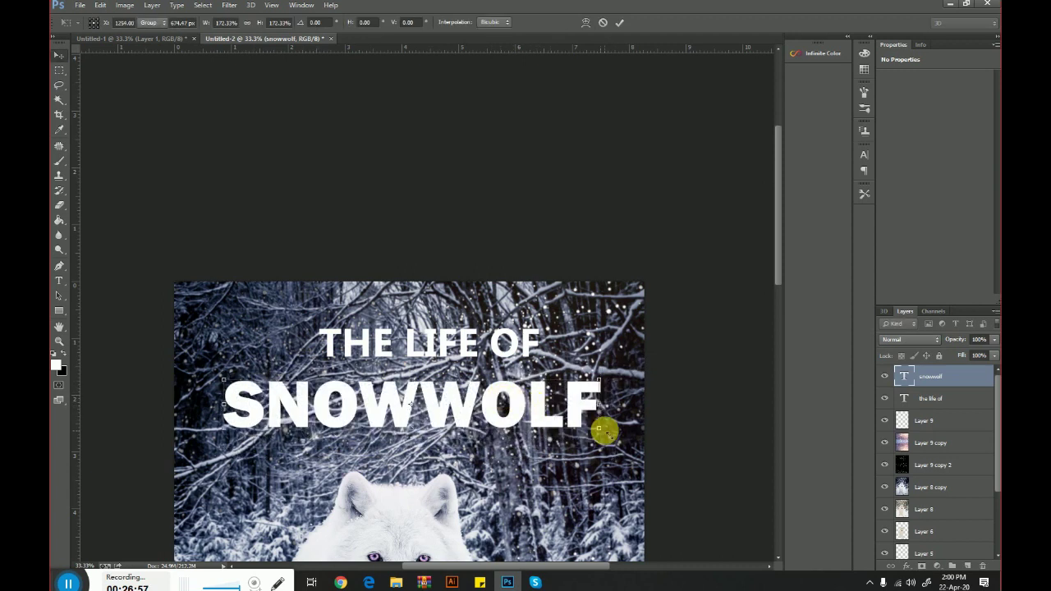
{"action": "key", "text": "Return"}
Give SNOWWOLF a Normal, 100% opacity drop shadow and move it under THE LIFE OF
{"action": "left_click", "coordinate": [907, 566]}
{"action": "left_click", "coordinate": [735, 353]}
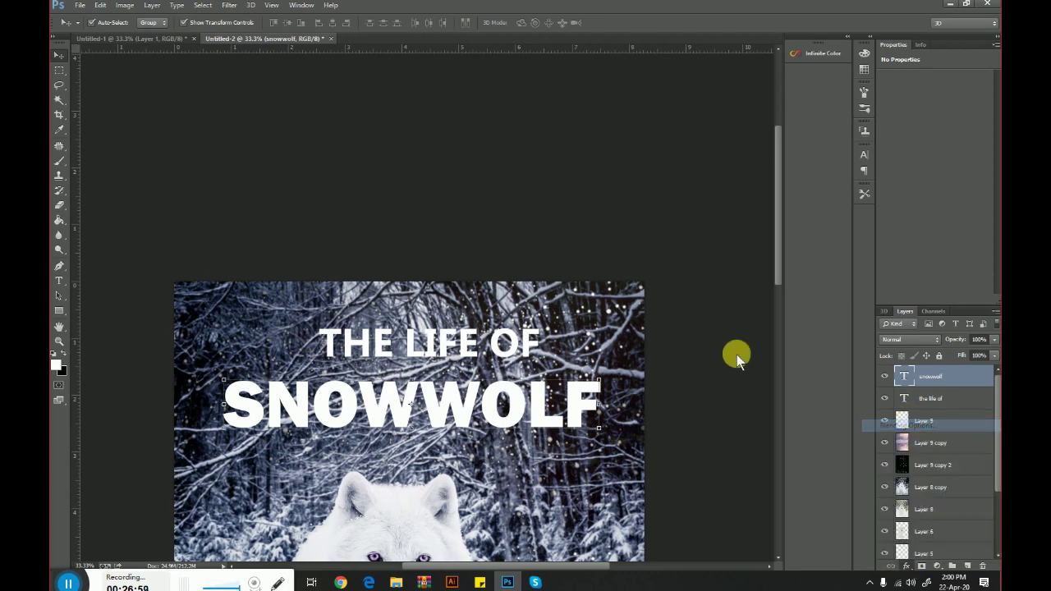
{"action": "mouse_move", "coordinate": [575, 222]}
{"action": "left_mouse_down"}
{"action": "mouse_move", "coordinate": [654, 163]}
{"action": "mouse_move", "coordinate": [742, 134]}
{"action": "left_mouse_up"}
{"action": "left_click", "coordinate": [560, 348]}
{"action": "left_click", "coordinate": [797, 172]}
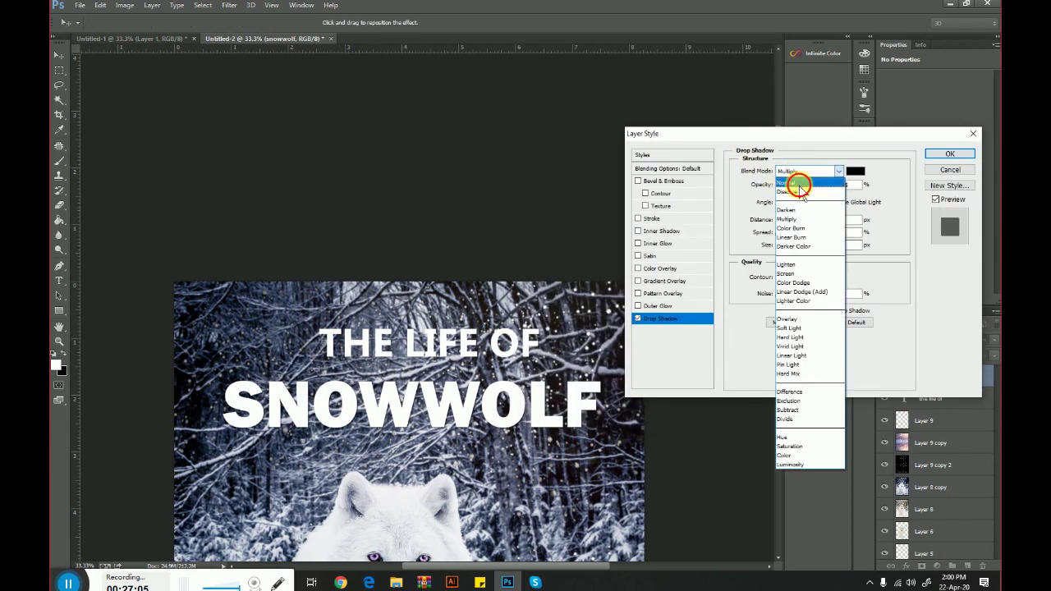
{"action": "left_click_drag", "start_coordinate": [819, 184], "coordinate": [834, 185]}
{"action": "left_click_drag", "start_coordinate": [790, 223], "coordinate": [783, 247]}
{"action": "left_click", "coordinate": [951, 155]}
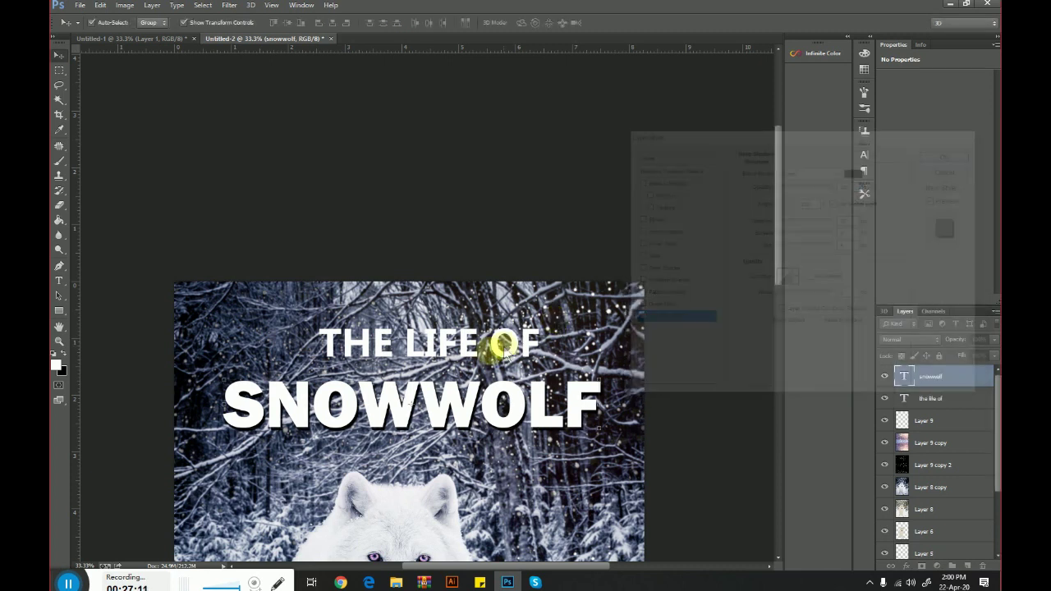
{"action": "left_click_drag", "start_coordinate": [469, 387], "coordinate": [481, 375]}
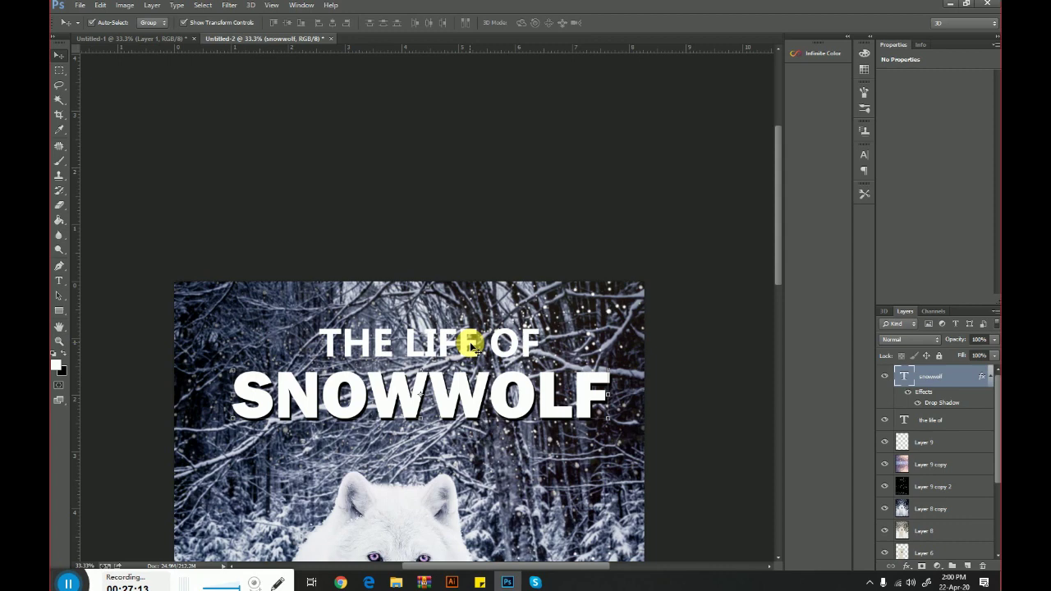
Move THE LIFE OF below the SNOWWOLF title
{"action": "scroll", "coordinate": [471, 345], "scroll_direction": "down", "scroll_amount": 3}
{"action": "scroll", "coordinate": [453, 305], "scroll_direction": "down", "scroll_amount": 2}
{"action": "scroll", "coordinate": [446, 305], "scroll_direction": "up", "scroll_amount": 1}
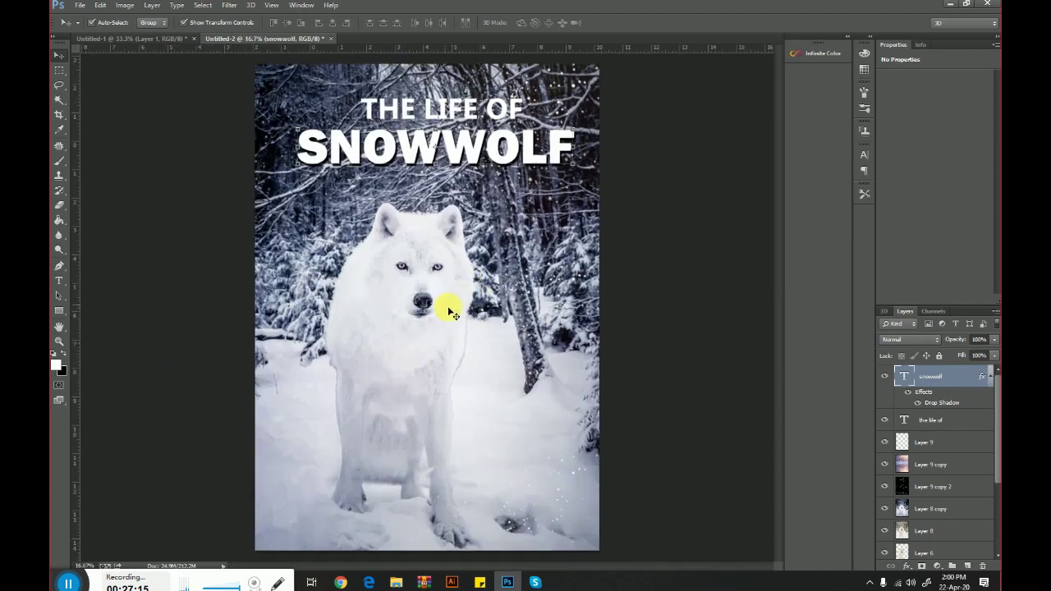
{"action": "scroll", "coordinate": [460, 246], "scroll_direction": "up", "scroll_amount": 1}
{"action": "scroll", "coordinate": [478, 176], "scroll_direction": "up", "scroll_amount": 1}
{"action": "left_click_drag", "start_coordinate": [488, 205], "coordinate": [482, 354]}
Set the foreground colour to dark red #8c0808 for the rounded rectangle shape
{"action": "right_click", "coordinate": [54, 310]}
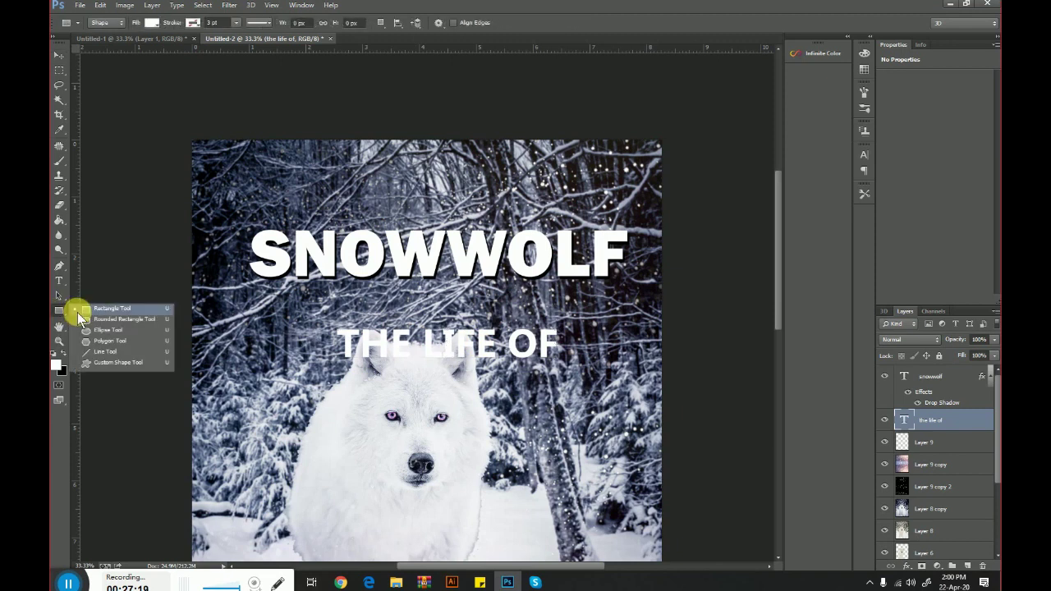
{"action": "left_click", "coordinate": [82, 309]}
{"action": "left_click", "coordinate": [56, 364]}
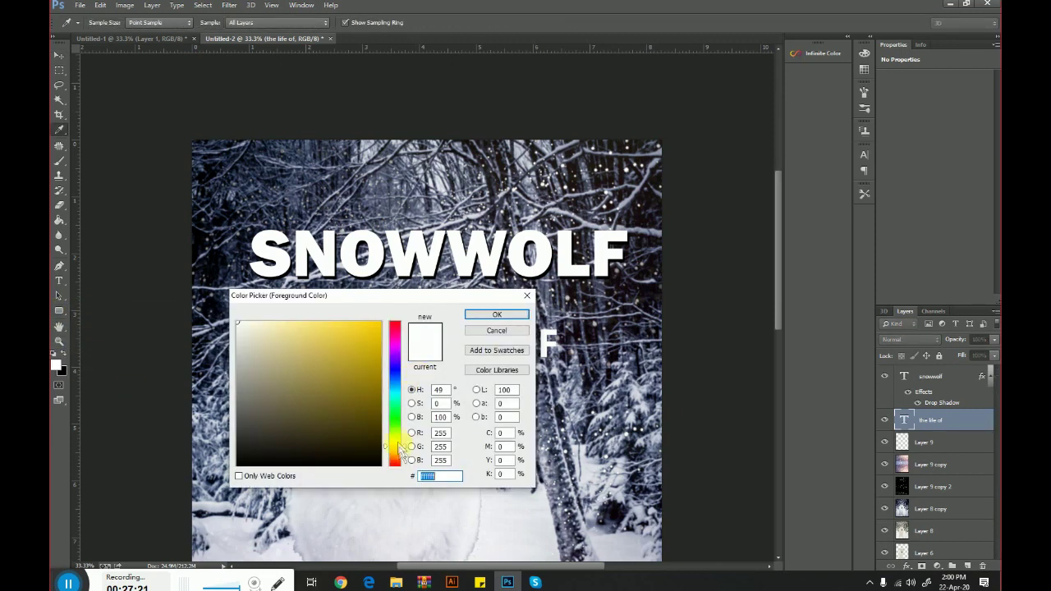
{"action": "mouse_move", "coordinate": [395, 462]}
{"action": "left_mouse_down"}
{"action": "mouse_move", "coordinate": [395, 452]}
{"action": "mouse_move", "coordinate": [397, 464]}
{"action": "left_mouse_up"}
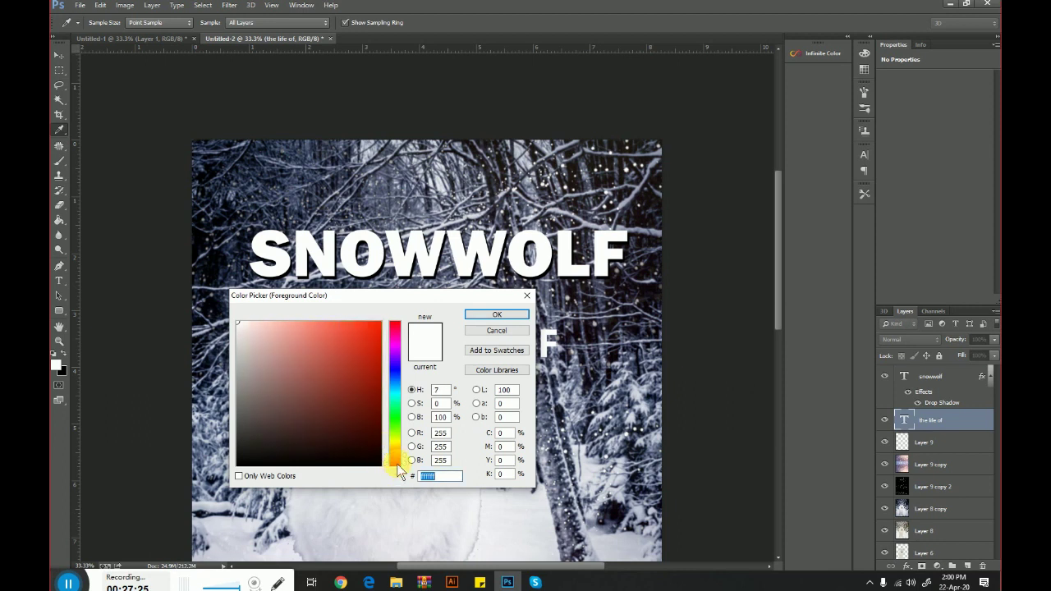
{"action": "left_click", "coordinate": [379, 410]}
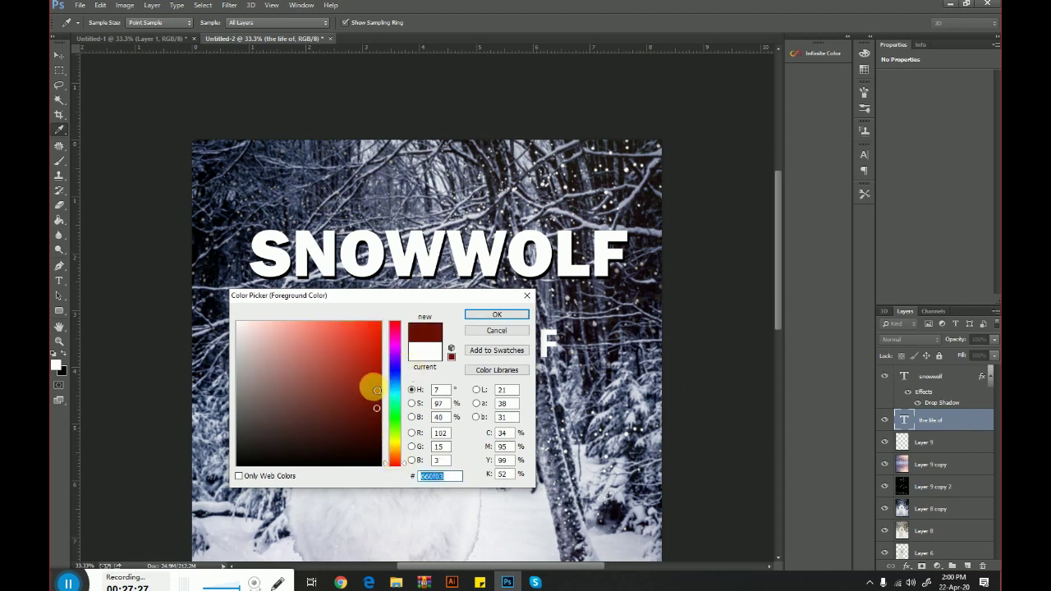
{"action": "left_click_drag", "start_coordinate": [386, 461], "coordinate": [384, 470]}
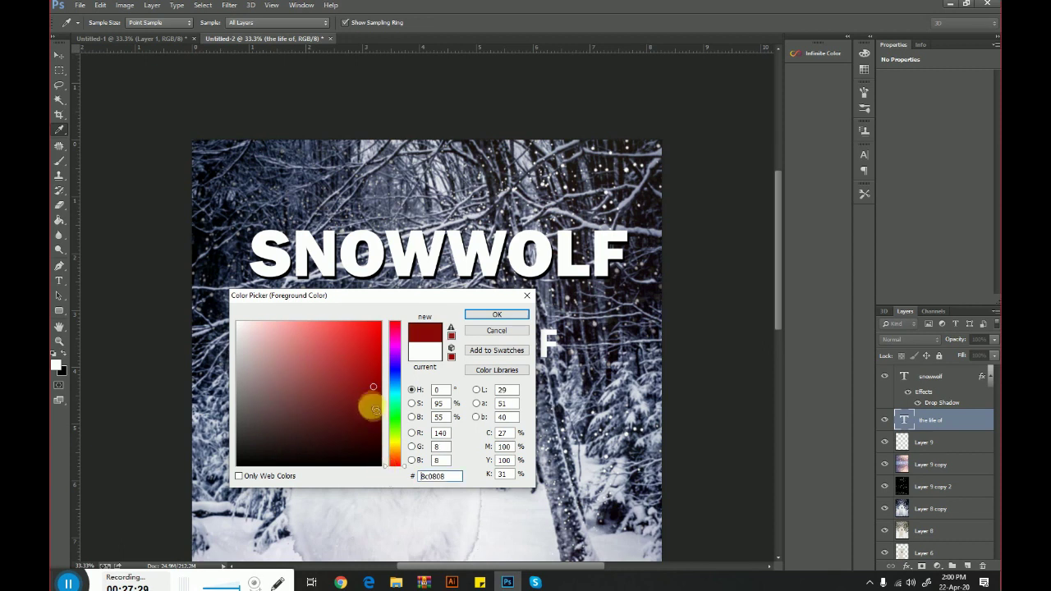
{"action": "left_click", "coordinate": [478, 317]}
{"action": "left_click", "coordinate": [60, 309]}
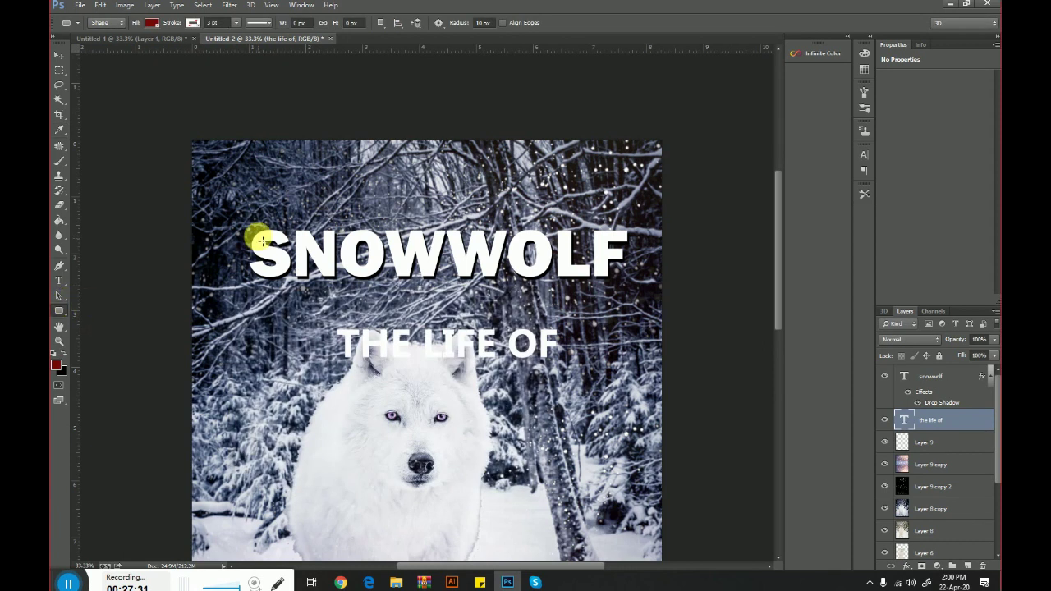
Draw a thin dark red rounded bar above SNOWWOLF and nudge it slightly right
{"action": "left_click_drag", "start_coordinate": [272, 218], "coordinate": [608, 229]}
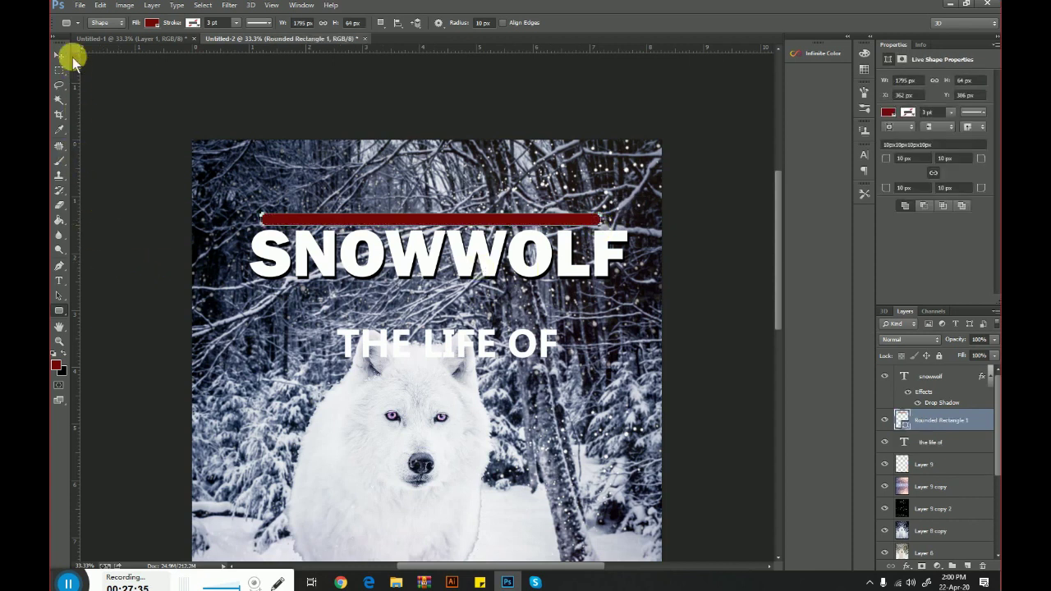
{"action": "left_click", "coordinate": [59, 54]}
{"action": "left_click", "coordinate": [466, 347]}
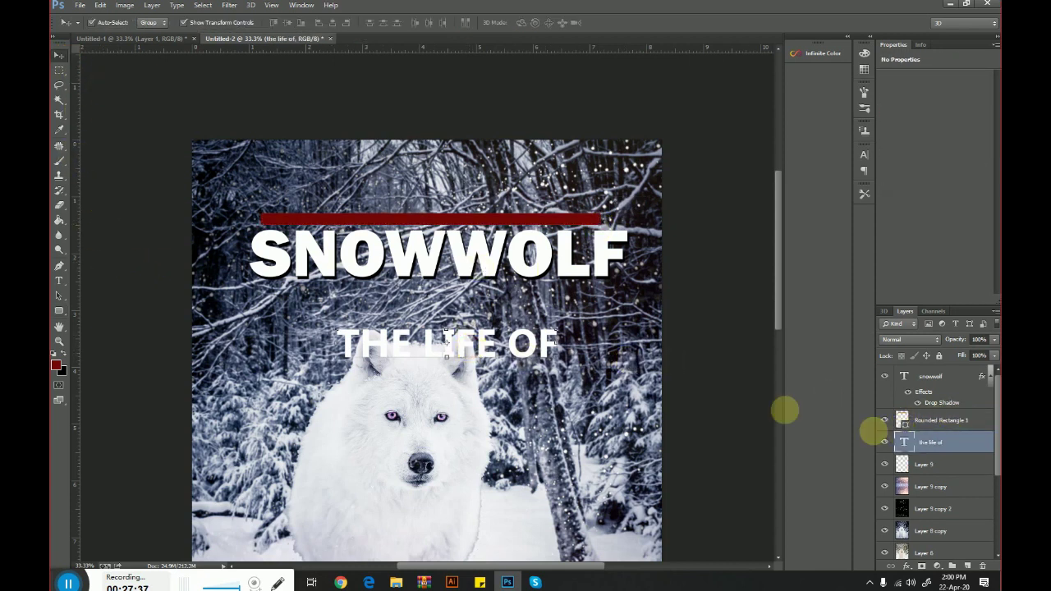
{"action": "left_click", "coordinate": [482, 219]}
{"action": "left_click_drag", "start_coordinate": [482, 219], "coordinate": [499, 232]}
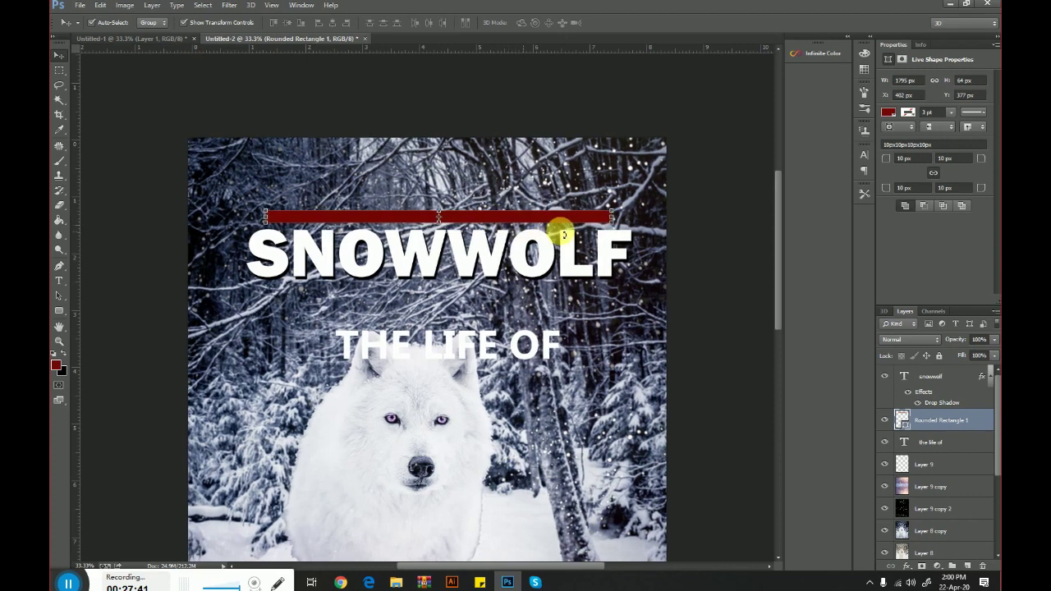
Make the red bar taller and move THE LIFE OF up behind it
{"action": "key", "text": "ctrl+plus"}
{"action": "key", "text": "ctrl+plus"}
{"action": "scroll", "coordinate": [414, 328], "scroll_direction": "up", "scroll_amount": 2}
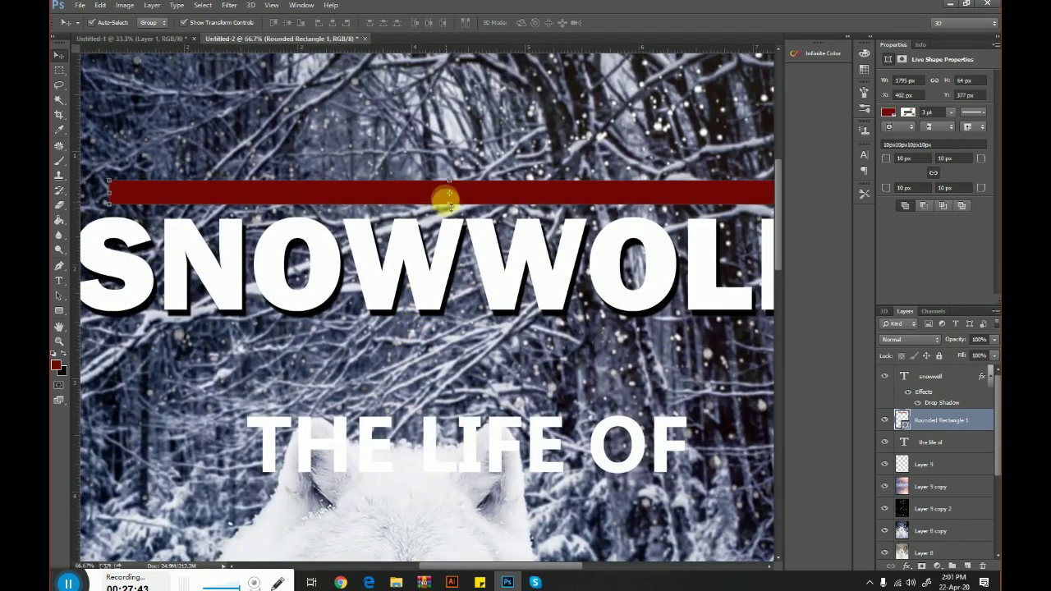
{"action": "key", "text": "ctrl+t"}
{"action": "left_click_drag", "start_coordinate": [449, 179], "coordinate": [454, 171]}
{"action": "key", "text": "Return"}
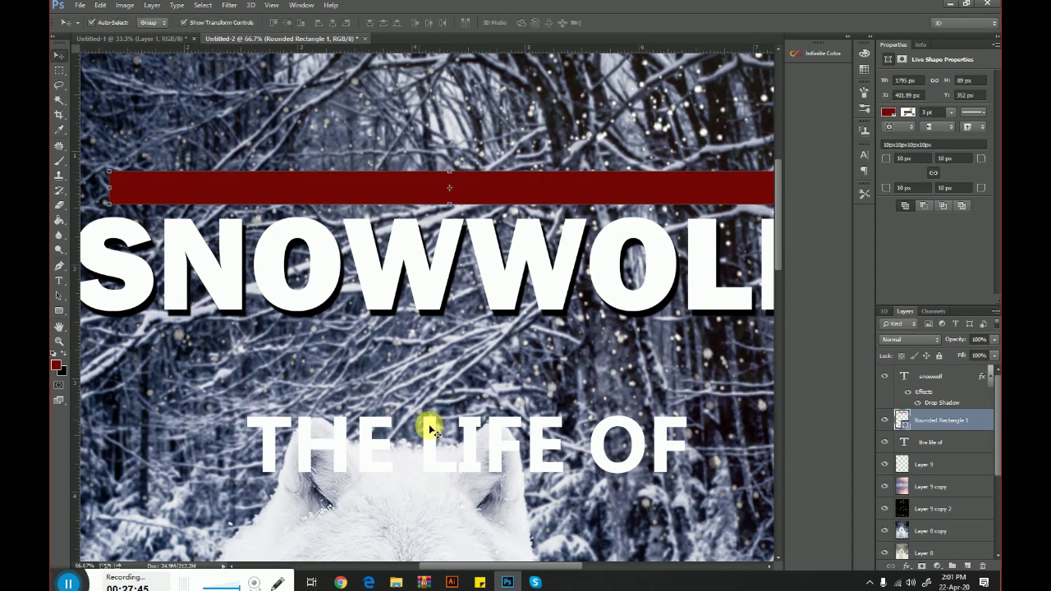
{"action": "left_click_drag", "start_coordinate": [429, 430], "coordinate": [449, 185]}
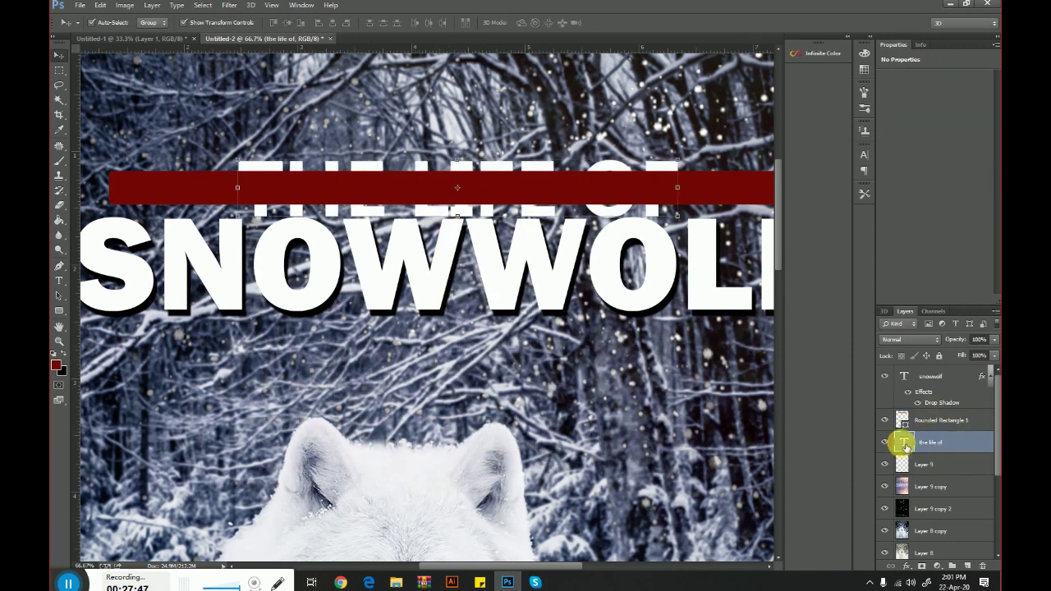
Widen the letter spacing of THE LIFE OF and shrink it to fit the red bar
{"action": "double_click", "coordinate": [899, 443]}
{"action": "key", "text": "alt+Right"}
{"action": "key", "text": "alt+Right"}
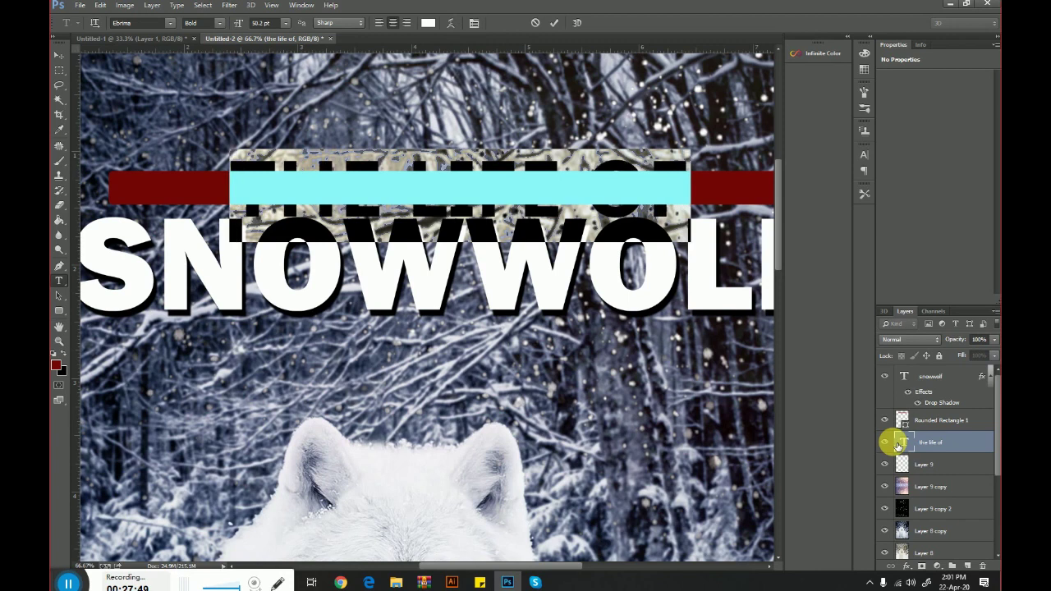
{"action": "key", "text": "alt+Right"}
{"action": "key", "text": "alt+Right"}
{"action": "key", "text": "alt+Right"}
{"action": "key", "text": "alt+Right"}
{"action": "key", "text": "alt+Right"}
{"action": "key", "text": "alt+Right"}
{"action": "key", "text": "alt+Right"}
{"action": "key", "text": "alt+Right"}
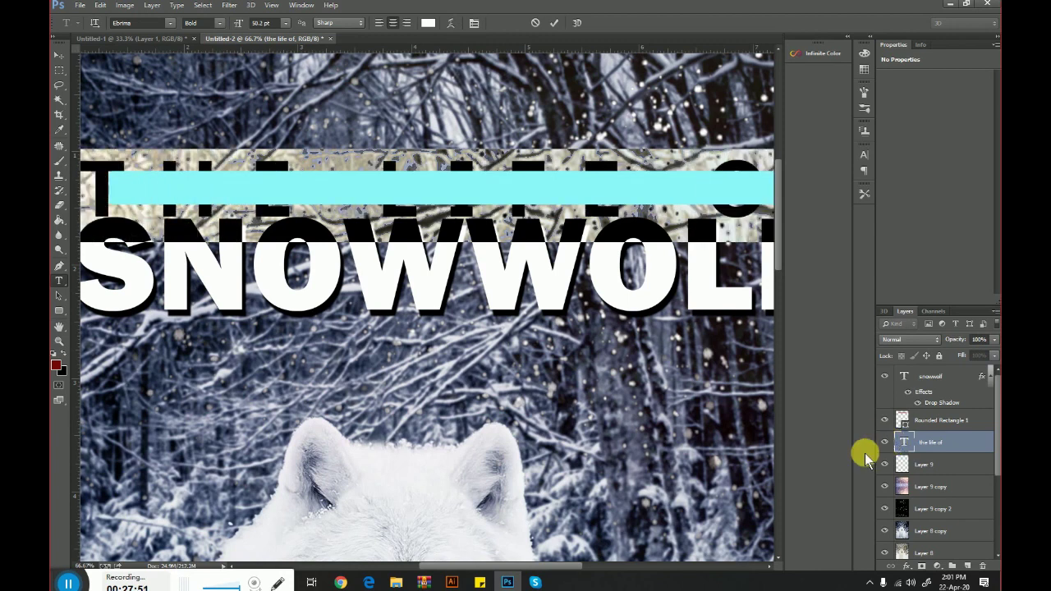
{"action": "key", "text": "ctrl+minus"}
{"action": "key", "text": "ctrl+minus"}
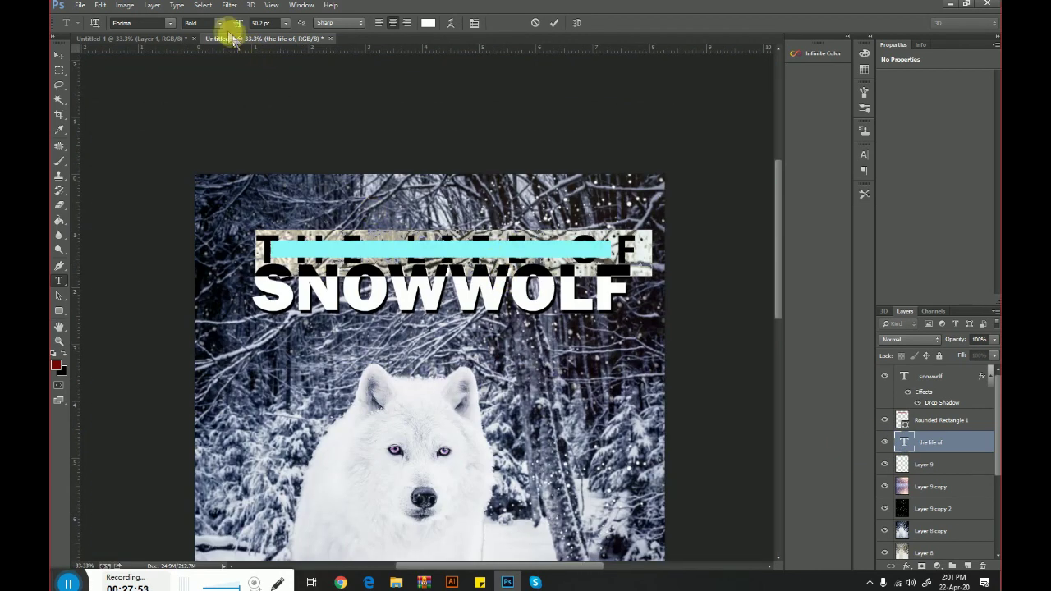
{"action": "left_click", "coordinate": [60, 54]}
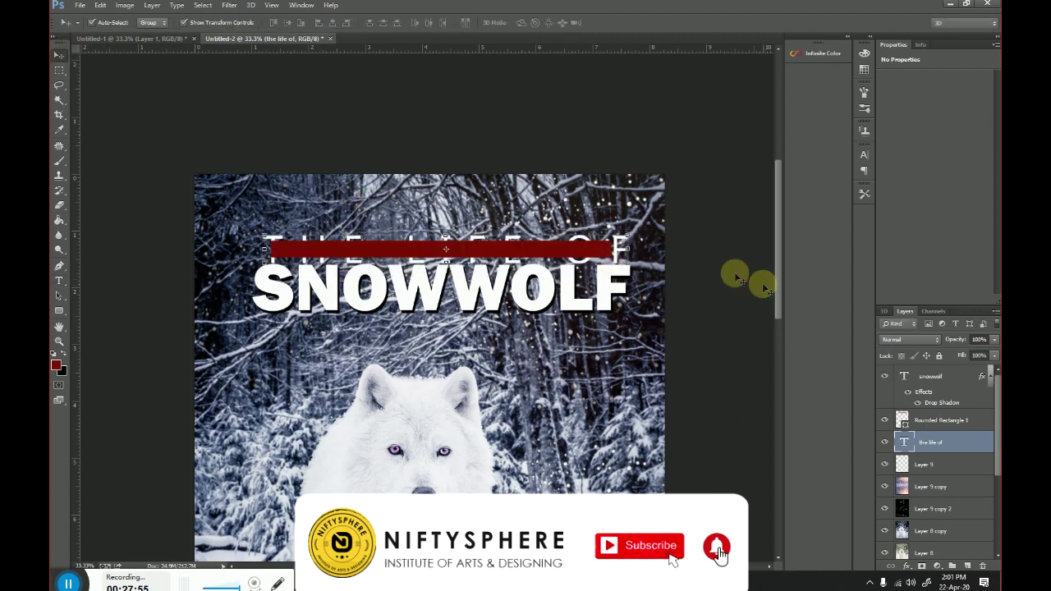
{"action": "key", "text": "ctrl+t"}
{"action": "mouse_move", "coordinate": [624, 238]}
{"action": "left_mouse_down"}
{"action": "mouse_move", "coordinate": [317, 241]}
{"action": "mouse_move", "coordinate": [301, 274]}
{"action": "mouse_move", "coordinate": [455, 256]}
{"action": "left_mouse_up"}
{"action": "key", "text": "Return"}
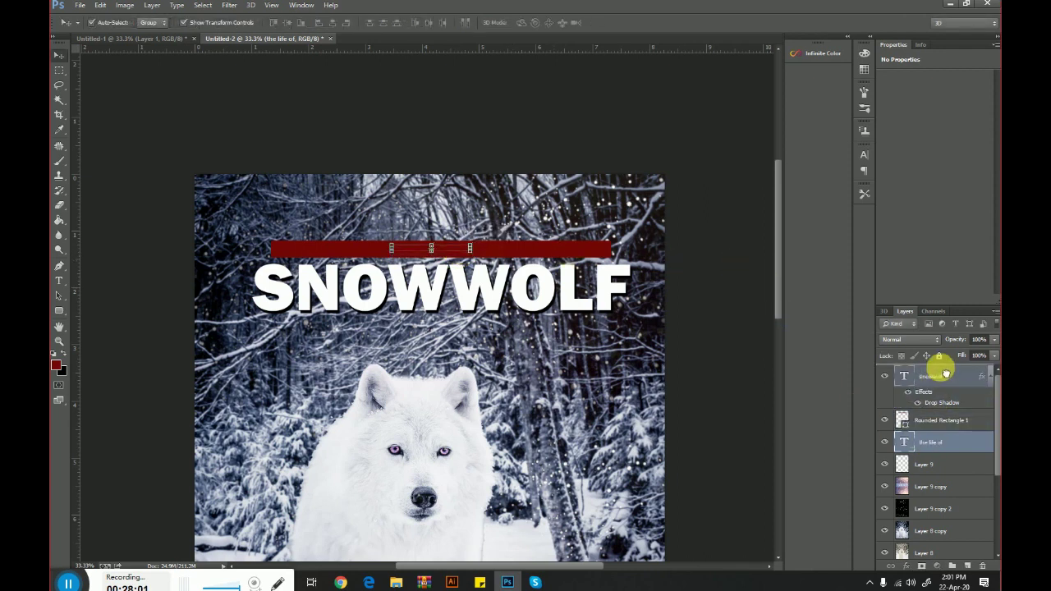
Bring THE LIFE OF in front of the red bar and centre it on the bar
{"action": "left_click_drag", "start_coordinate": [946, 374], "coordinate": [944, 371]}
{"action": "key", "text": "ctrl+plus"}
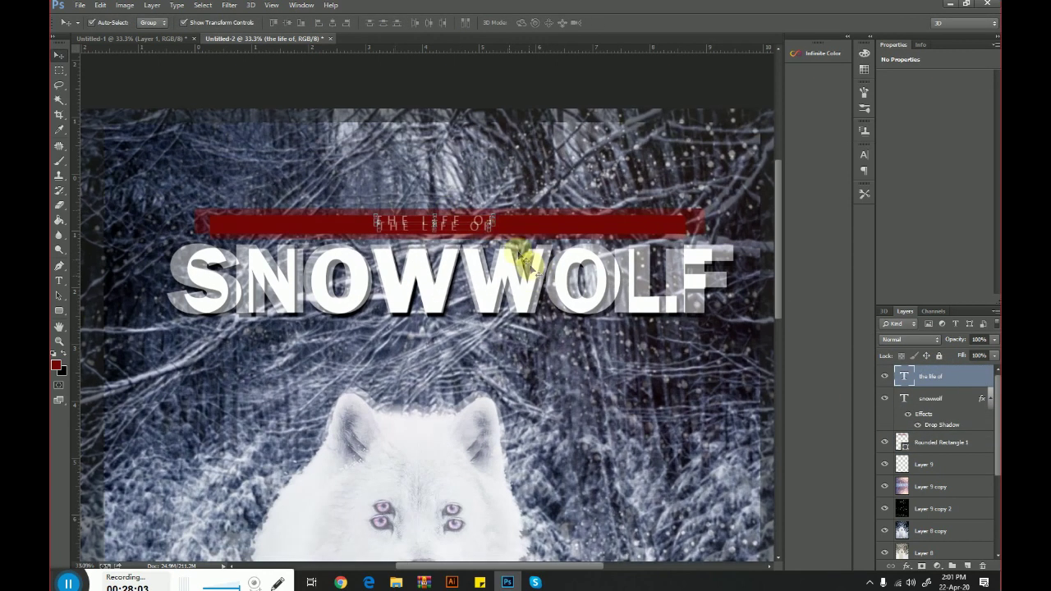
{"action": "double_click", "coordinate": [904, 376]}
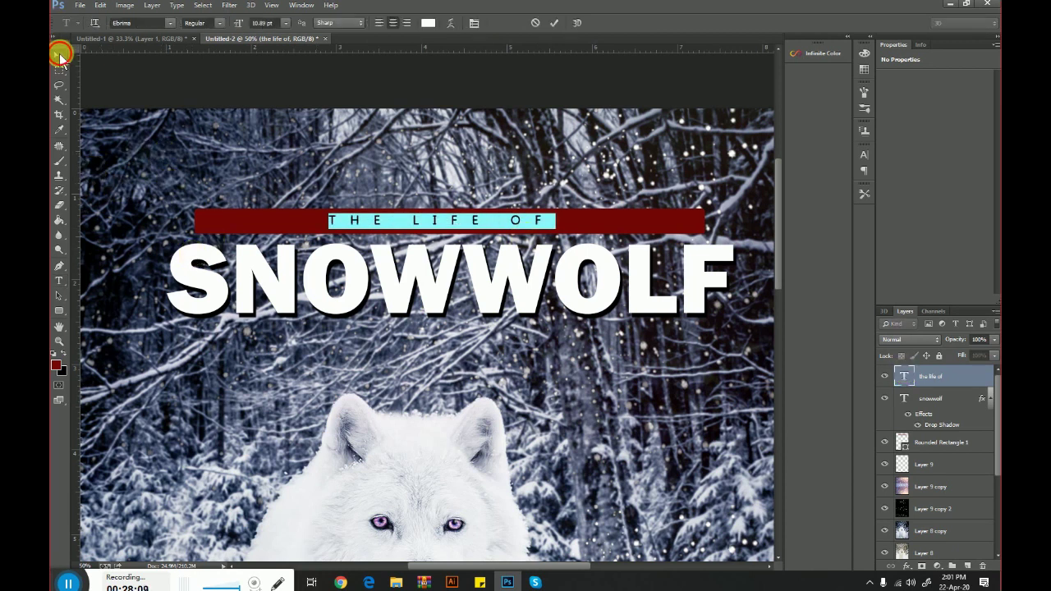
{"action": "left_click", "coordinate": [59, 55]}
{"action": "mouse_move", "coordinate": [515, 220]}
{"action": "left_mouse_down"}
{"action": "mouse_move", "coordinate": [525, 220]}
{"action": "mouse_move", "coordinate": [495, 222]}
{"action": "left_mouse_up"}
{"action": "left_click", "coordinate": [645, 220]}
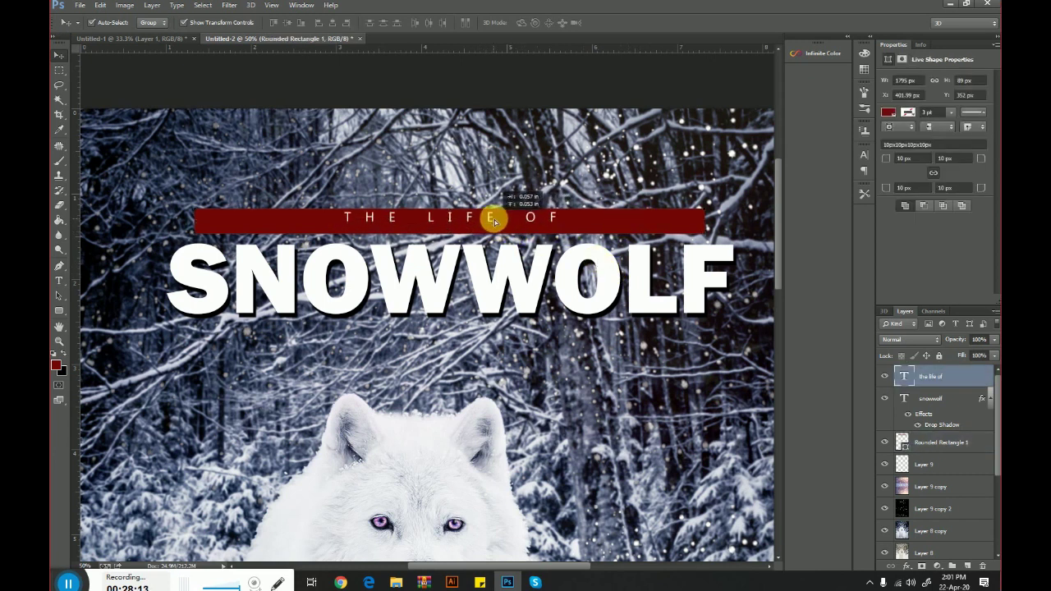
Make the red rounded bar slightly thinner by lowering its top edge
{"action": "left_click", "coordinate": [598, 218]}
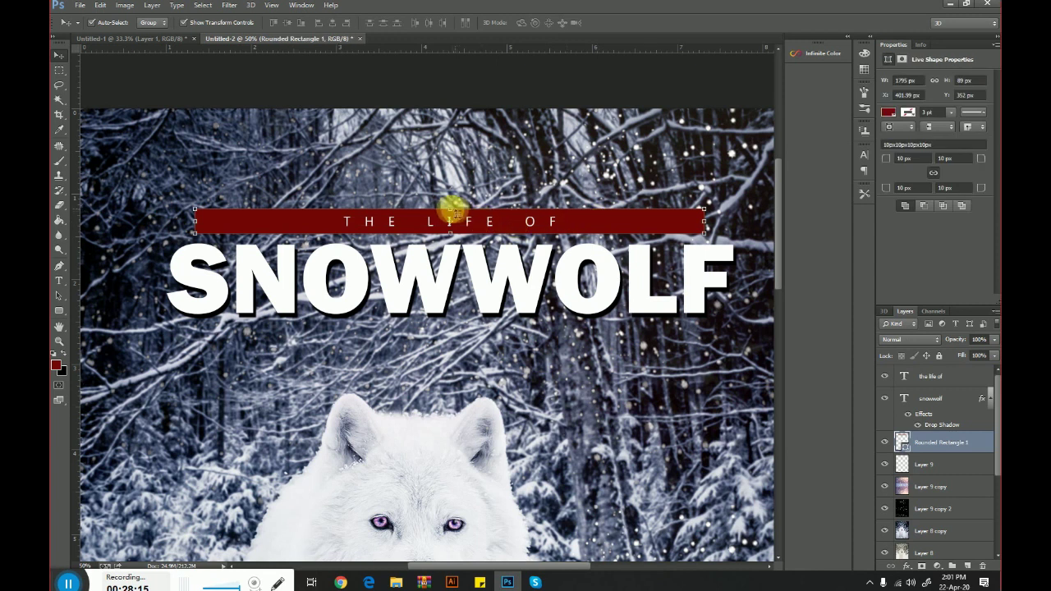
{"action": "key", "text": "ctrl+t"}
{"action": "left_click_drag", "start_coordinate": [458, 214], "coordinate": [466, 218]}
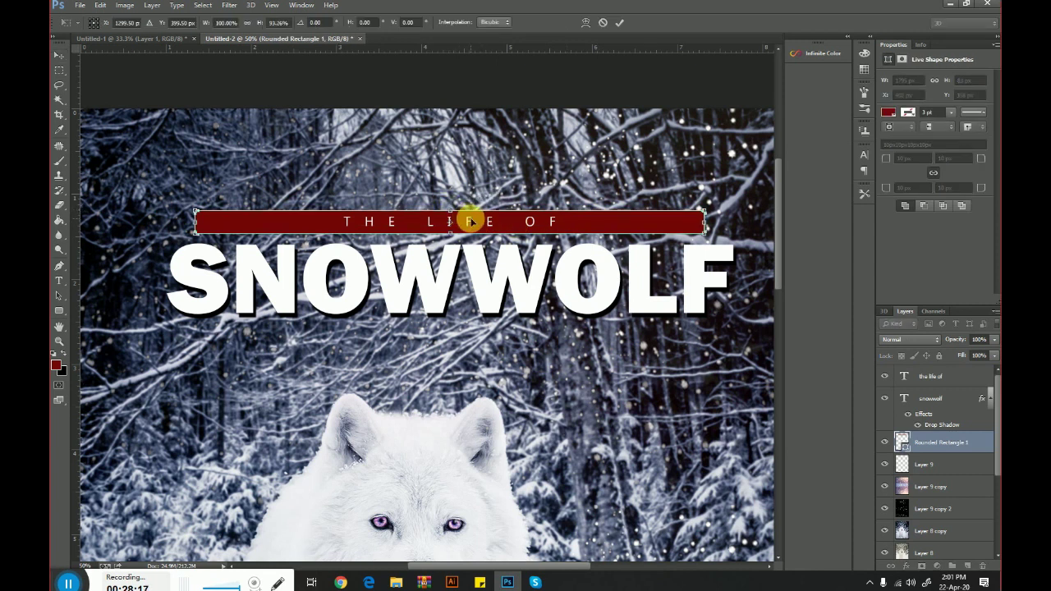
{"action": "key", "text": "Return"}
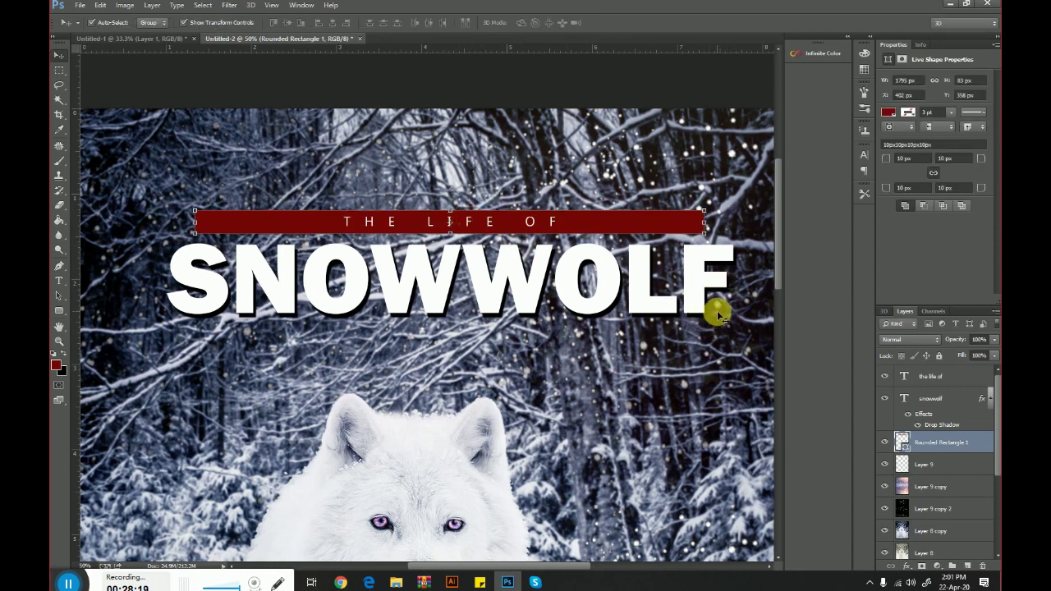
Move THE LIFE OF down below the SNOWWOLF title
{"action": "scroll", "coordinate": [567, 300], "scroll_direction": "down", "scroll_amount": 4}
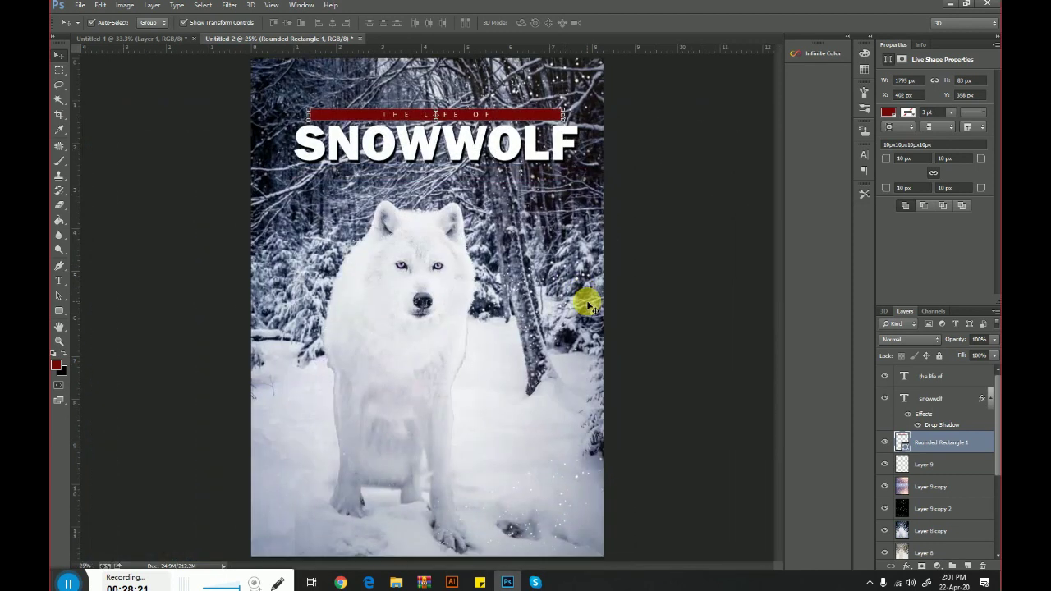
{"action": "scroll", "coordinate": [586, 300], "scroll_direction": "up", "scroll_amount": 2}
{"action": "scroll", "coordinate": [561, 201], "scroll_direction": "up", "scroll_amount": 1}
{"action": "scroll", "coordinate": [469, 188], "scroll_direction": "up", "scroll_amount": 1}
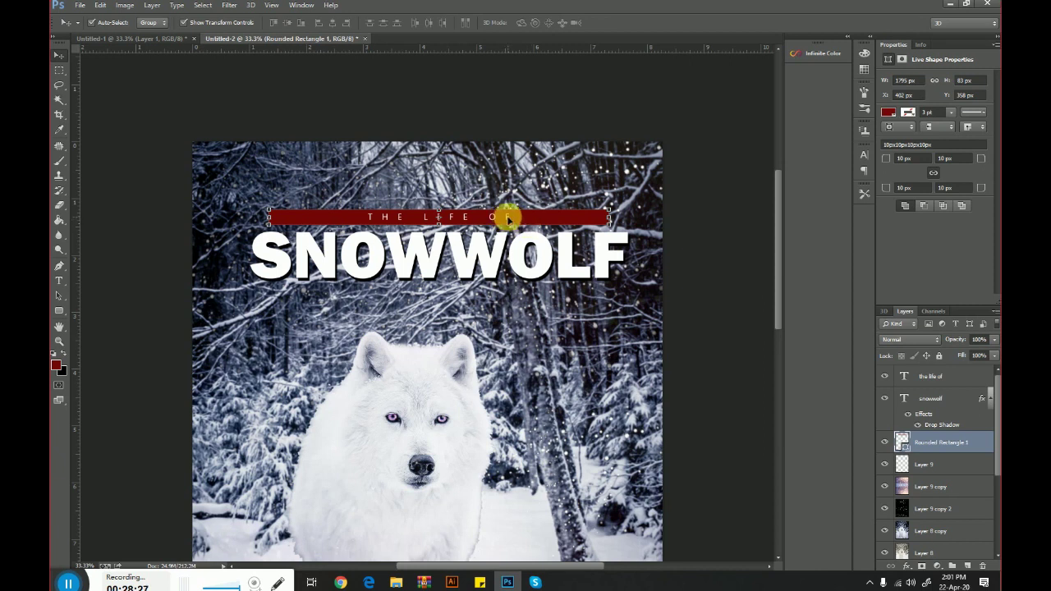
{"action": "left_click_drag", "start_coordinate": [509, 218], "coordinate": [500, 297]}
Enlarge THE LIFE OF so it spans the title width
{"action": "left_click_drag", "start_coordinate": [558, 281], "coordinate": [633, 235]}
{"action": "left_click_drag", "start_coordinate": [387, 293], "coordinate": [296, 271]}
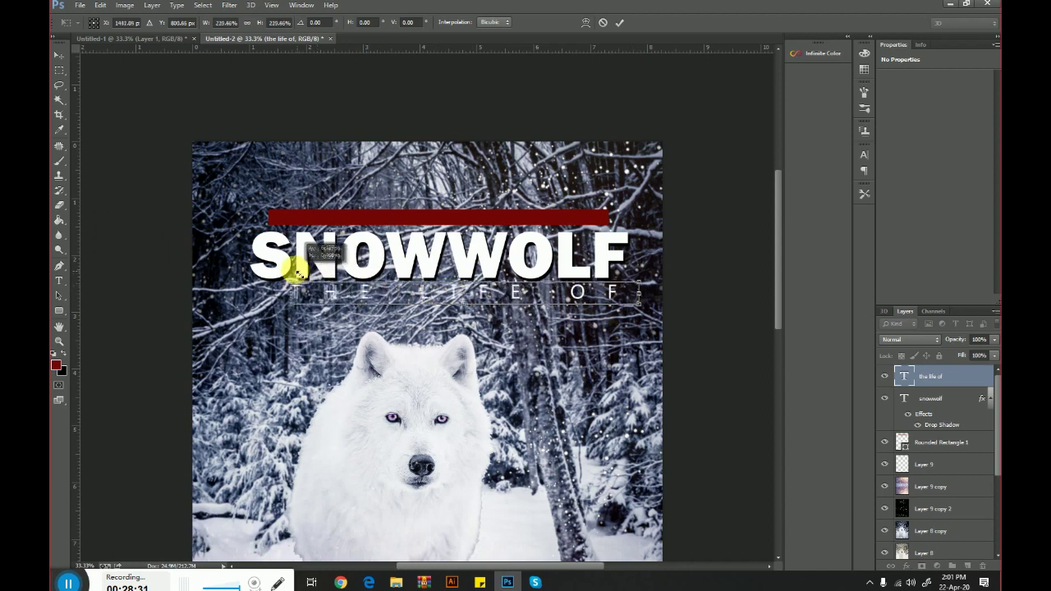
{"action": "key", "text": "Return"}
Lower the red bar across the wolf's head and raise the SNOWWOLF title
{"action": "left_click", "coordinate": [547, 217]}
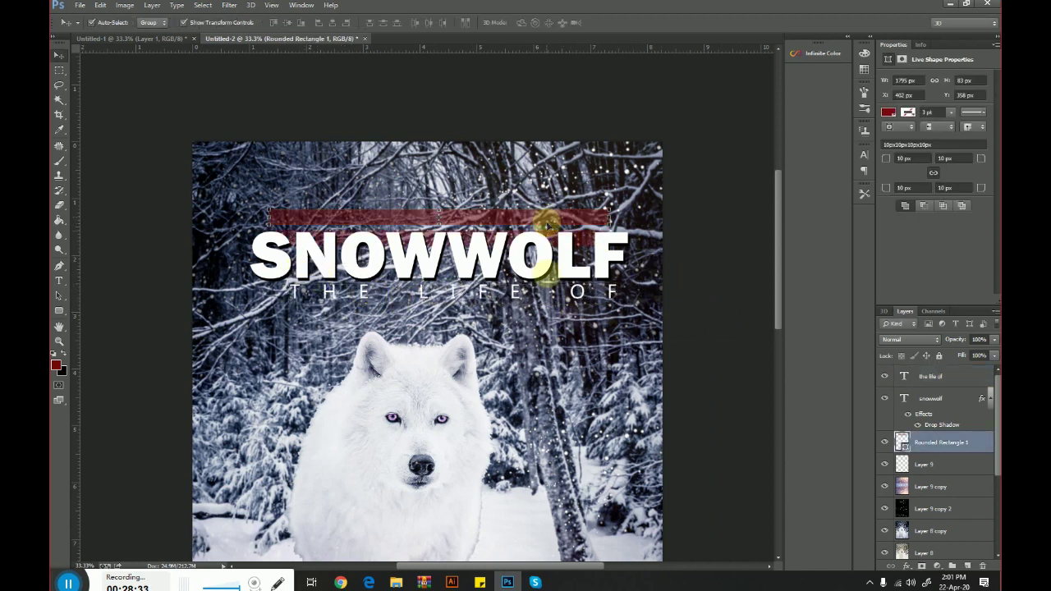
{"action": "left_click_drag", "start_coordinate": [547, 222], "coordinate": [537, 386]}
{"action": "left_click", "coordinate": [588, 293]}
{"action": "left_click_drag", "start_coordinate": [545, 254], "coordinate": [556, 215]}
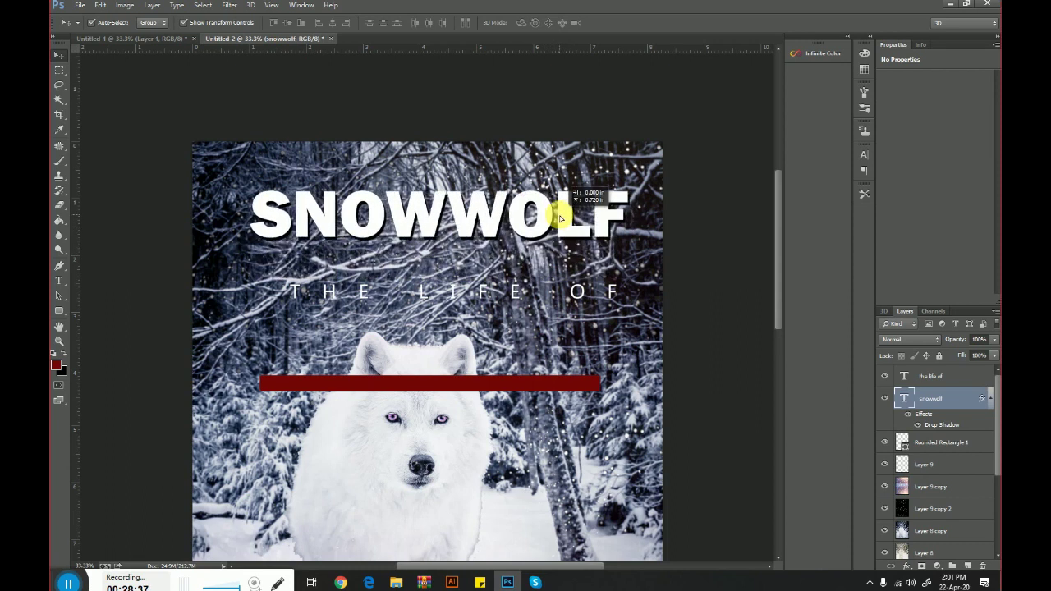
Move THE LIFE OF above SNOWWOLF near the top and shrink it slightly
{"action": "mouse_move", "coordinate": [573, 291]}
{"action": "left_mouse_down"}
{"action": "mouse_move", "coordinate": [552, 163]}
{"action": "mouse_move", "coordinate": [557, 172]}
{"action": "left_mouse_up"}
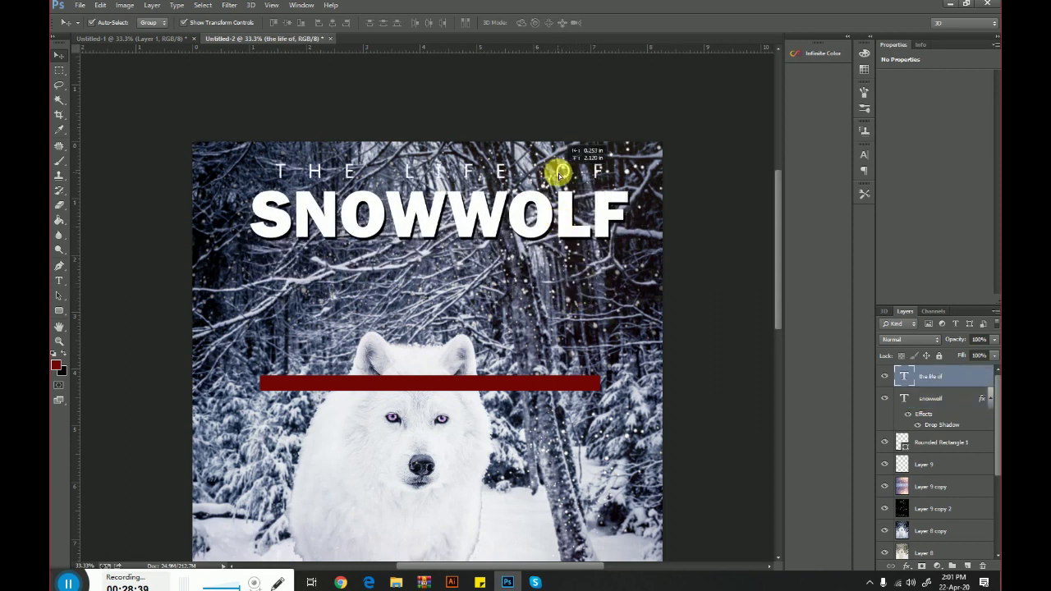
{"action": "key", "text": "ctrl+t"}
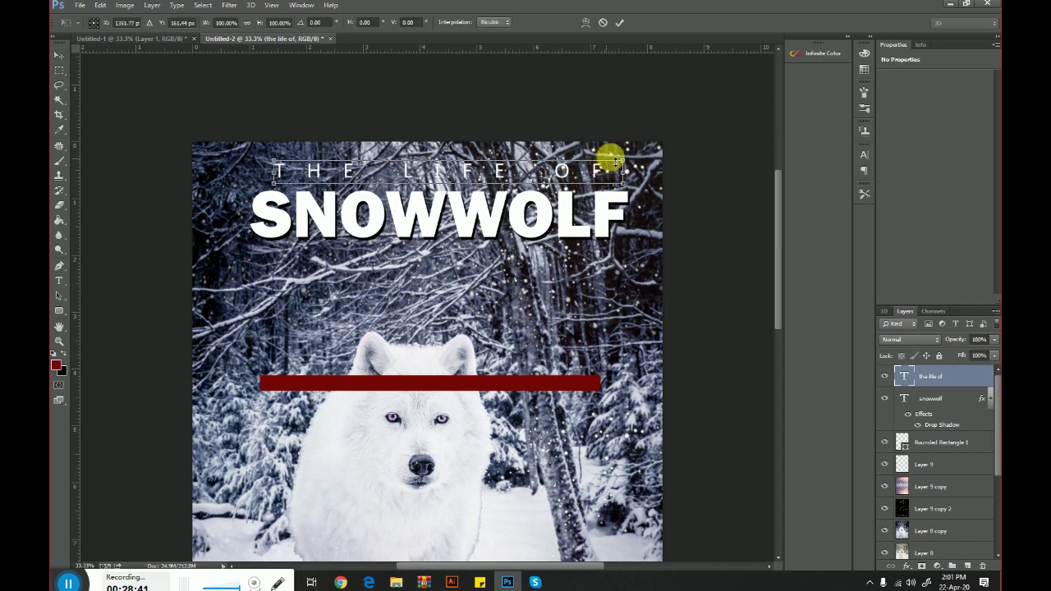
{"action": "left_click_drag", "start_coordinate": [624, 162], "coordinate": [523, 172]}
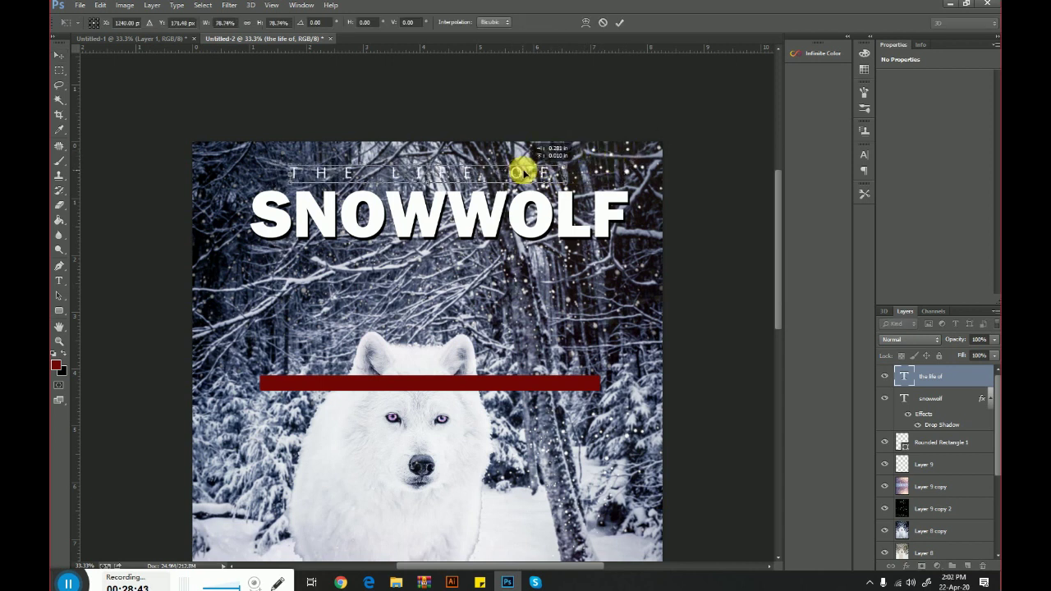
{"action": "key", "text": "Return"}
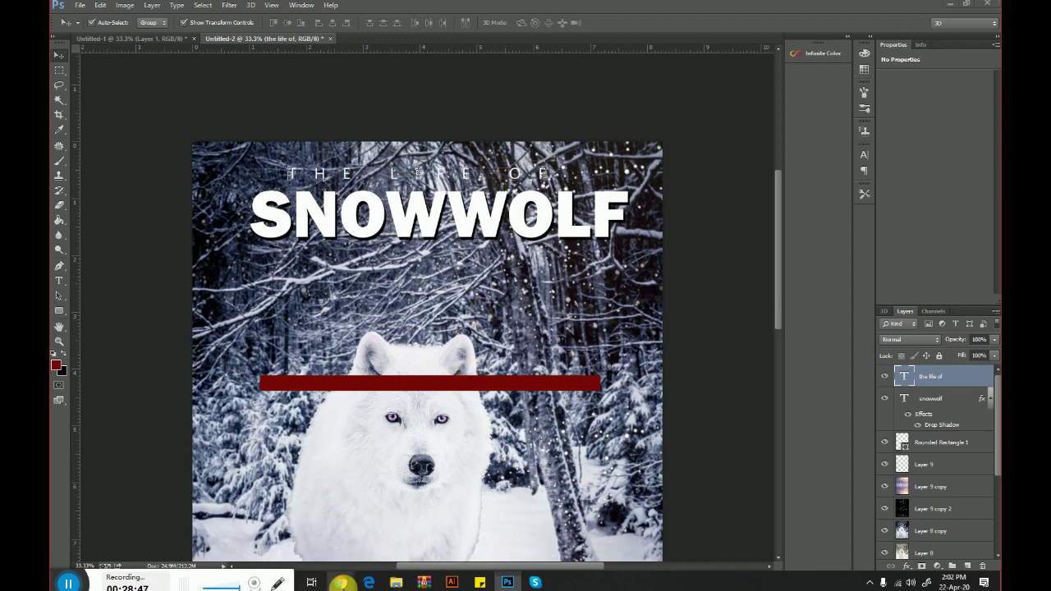
Leave the snow wolf image results and search Google for 'wolf'
{"action": "mouse_move", "coordinate": [341, 583]}
{"action": "left_click", "coordinate": [271, 534]}
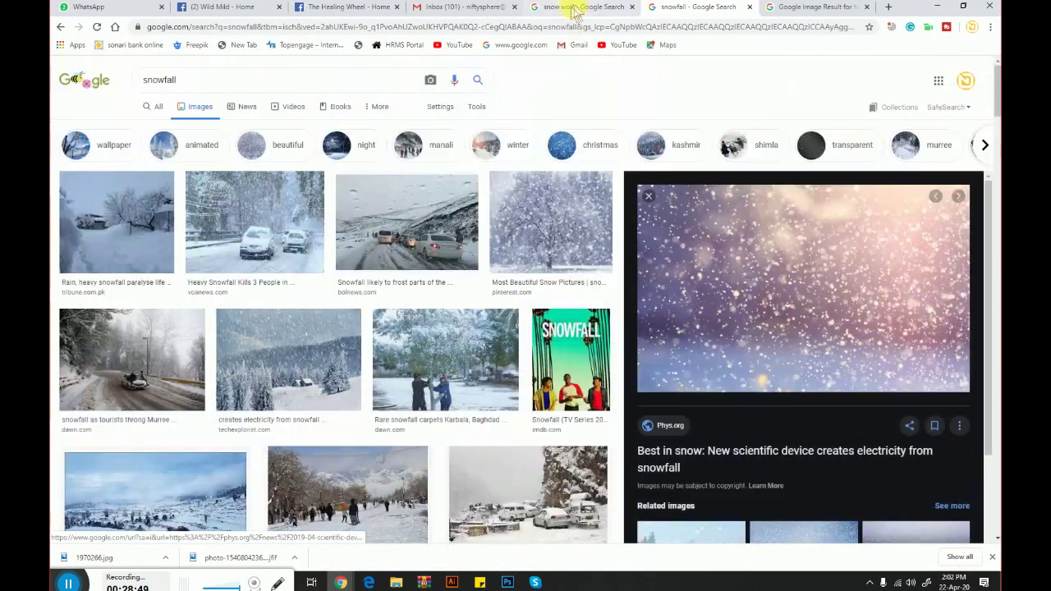
{"action": "left_click", "coordinate": [574, 11]}
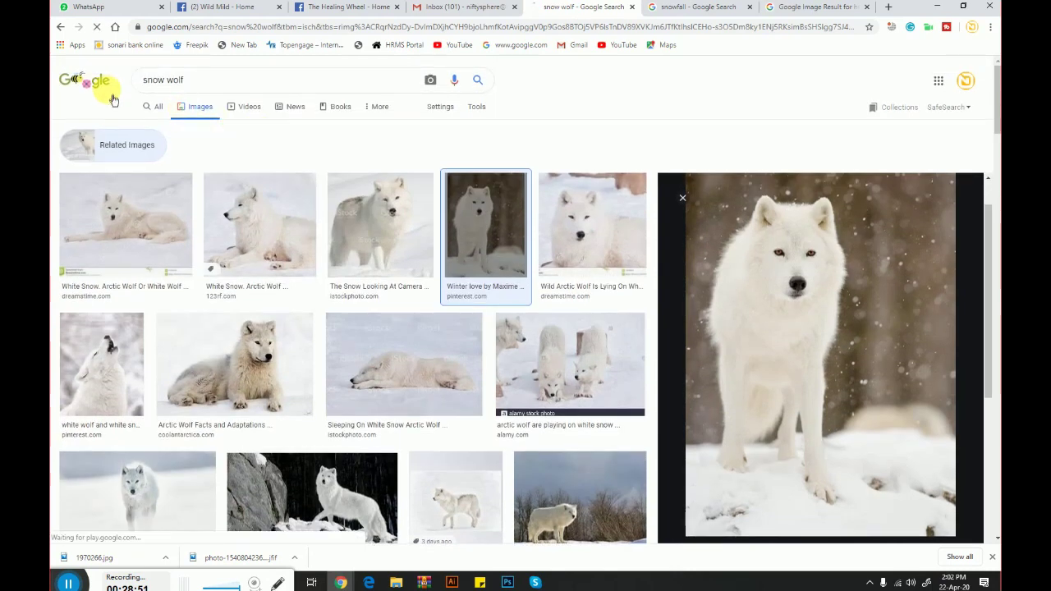
{"action": "left_click", "coordinate": [110, 92]}
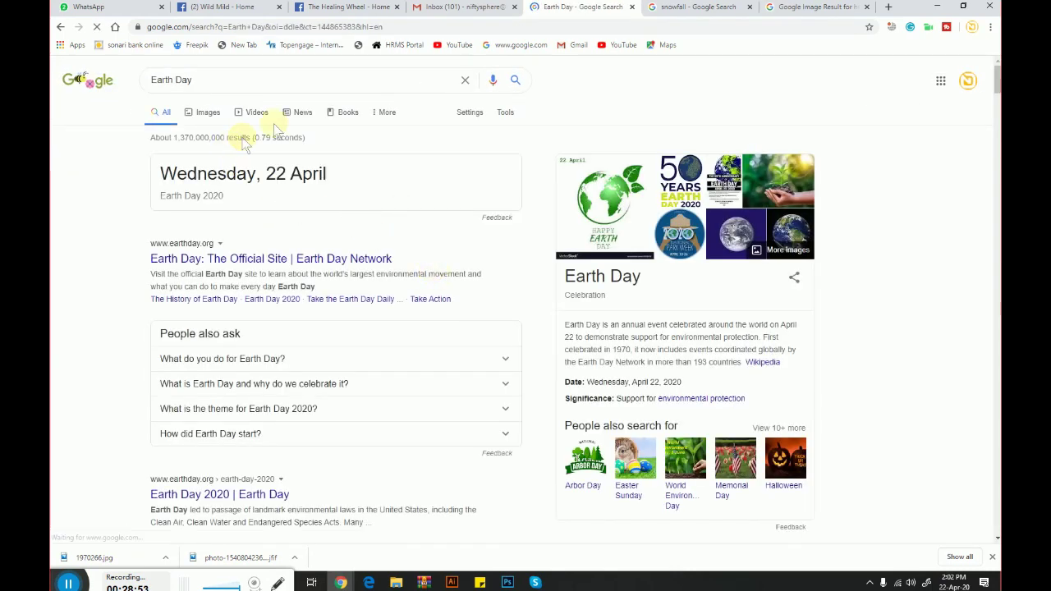
{"action": "left_click", "coordinate": [234, 81]}
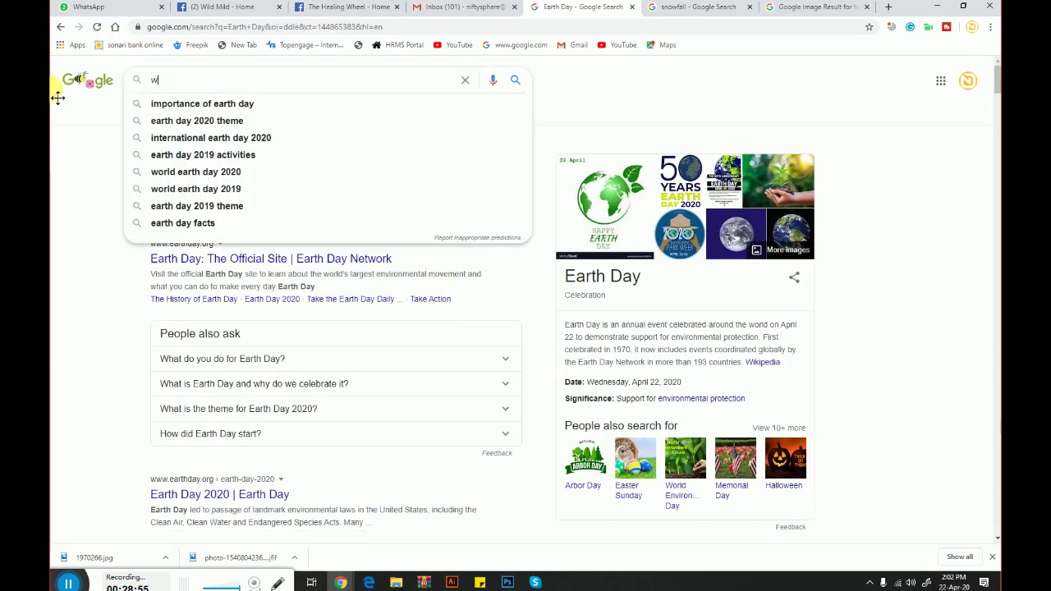
{"action": "type", "text": "olf"}
{"action": "key", "text": "Return"}
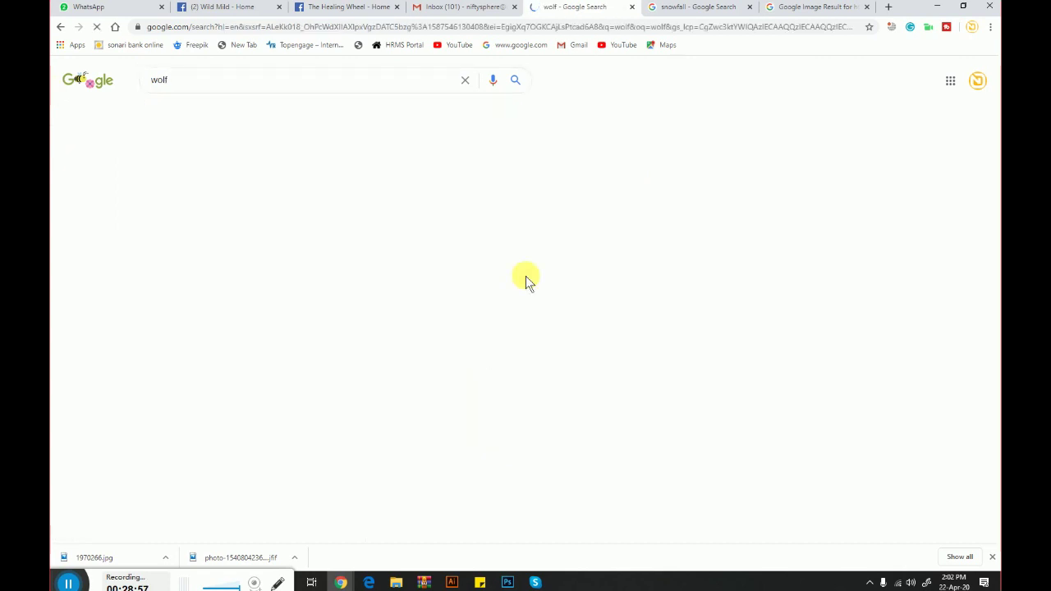
Copy the knowledge panel's wolf description and return to the Photoshop poster
{"action": "left_click_drag", "start_coordinate": [564, 325], "coordinate": [620, 352]}
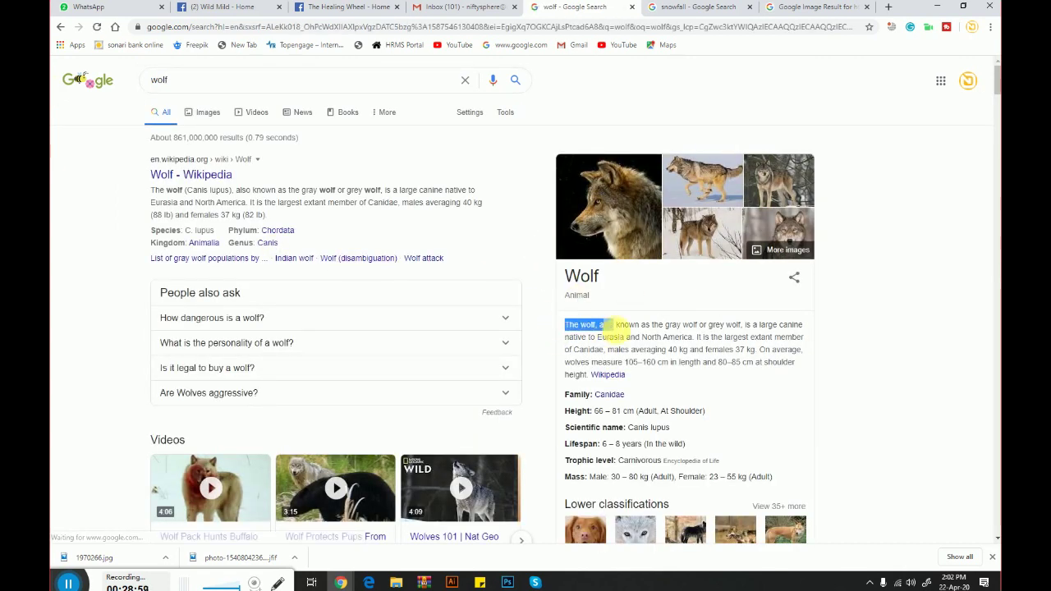
{"action": "right_click", "coordinate": [605, 343]}
{"action": "left_click", "coordinate": [626, 350]}
{"action": "left_click", "coordinate": [508, 582]}
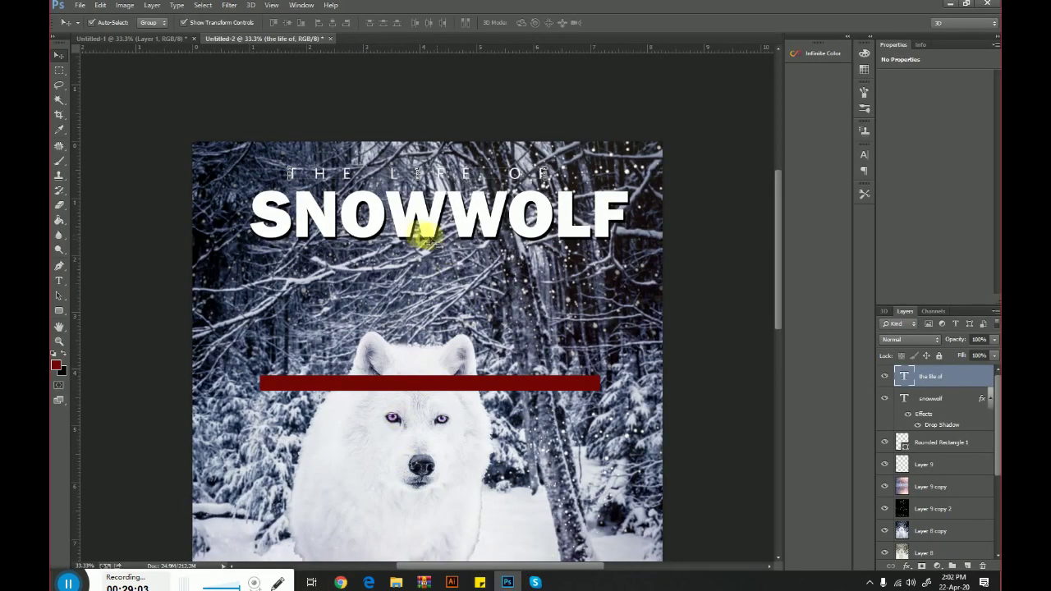
Paste the wolf description into a paragraph text box across the poster's bottom
{"action": "key", "text": "ctrl+minus"}
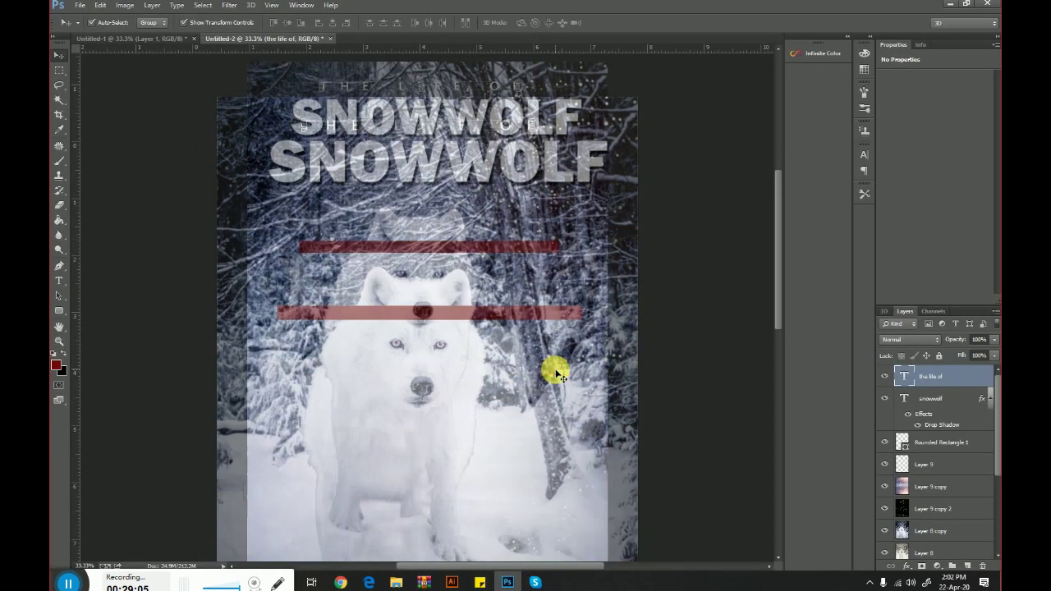
{"action": "key", "text": "ctrl+minus"}
{"action": "key", "text": "ctrl+plus"}
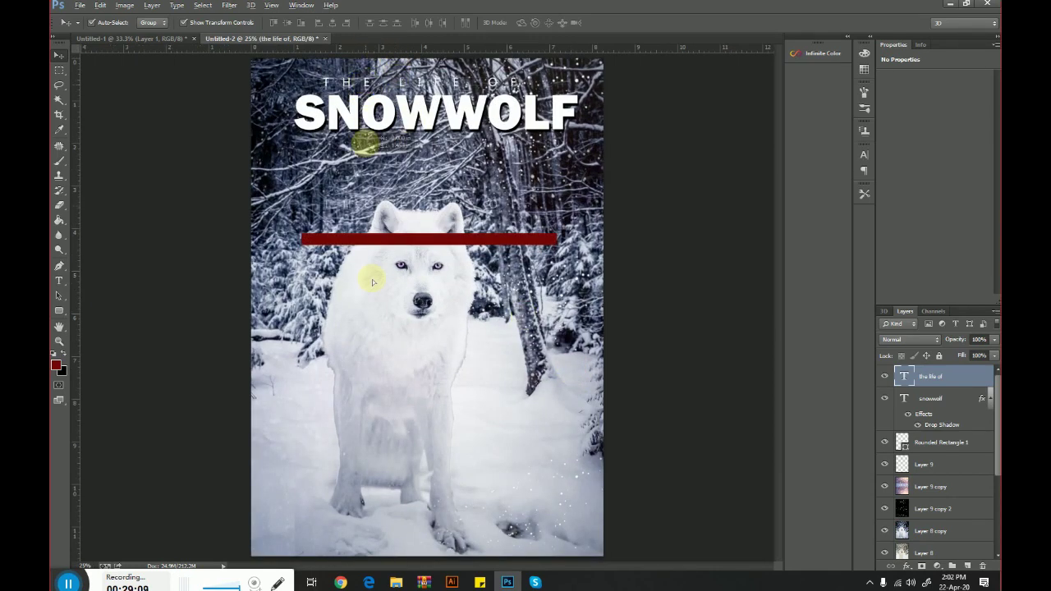
{"action": "left_click_drag", "start_coordinate": [367, 83], "coordinate": [376, 406]}
{"action": "key", "text": "ctrl+z"}
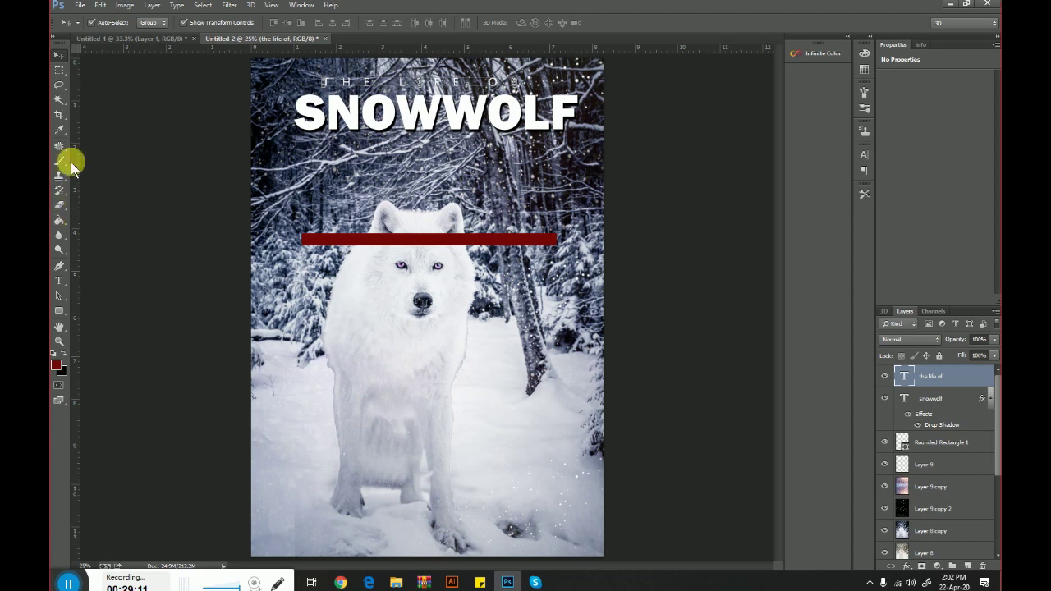
{"action": "left_click", "coordinate": [58, 280]}
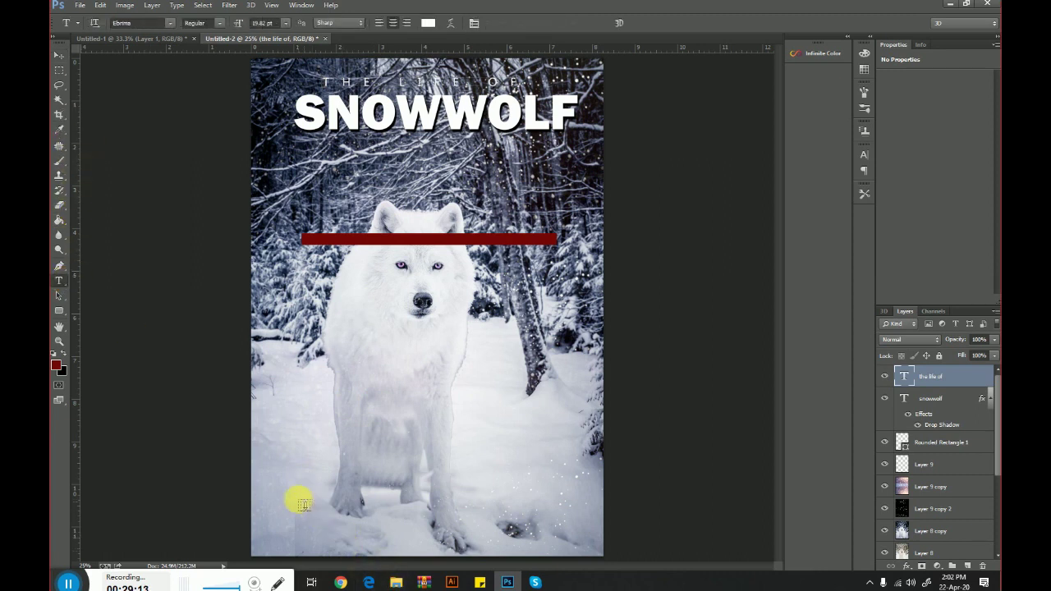
{"action": "left_click_drag", "start_coordinate": [304, 518], "coordinate": [569, 536]}
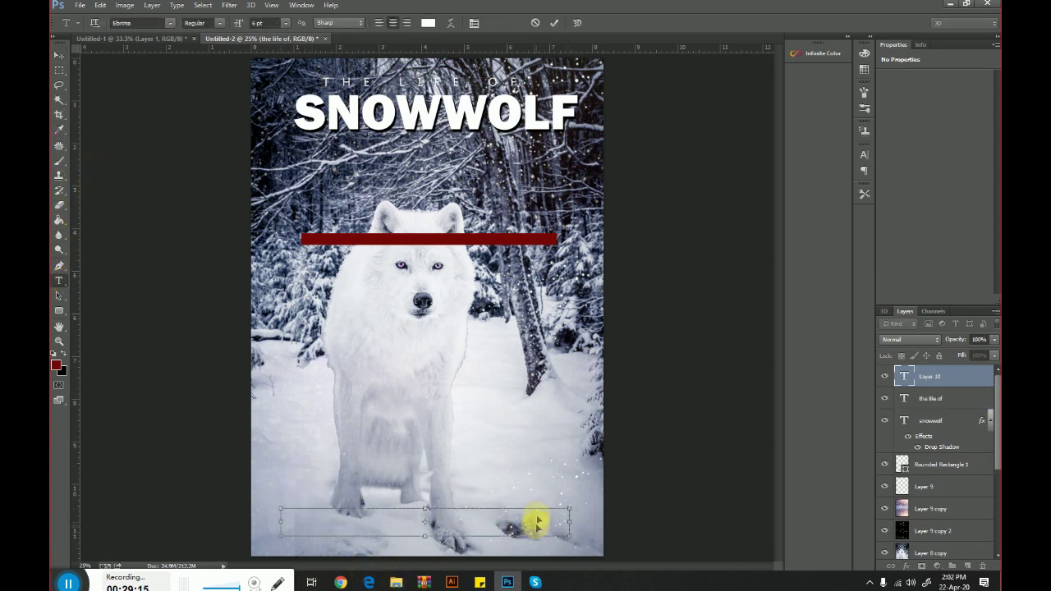
{"action": "key", "text": "ctrl+v"}
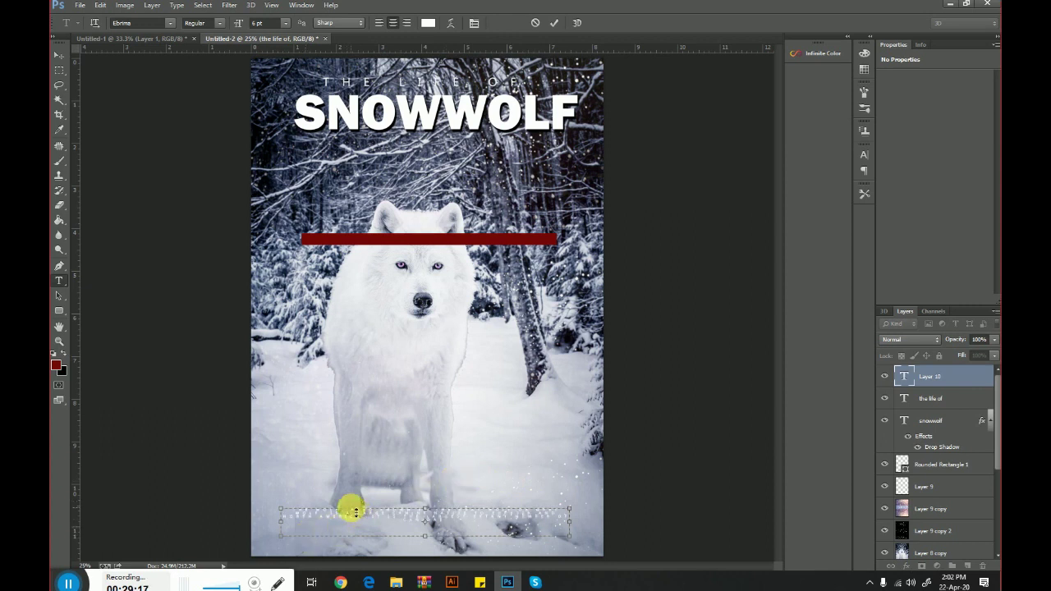
{"action": "left_click", "coordinate": [59, 54]}
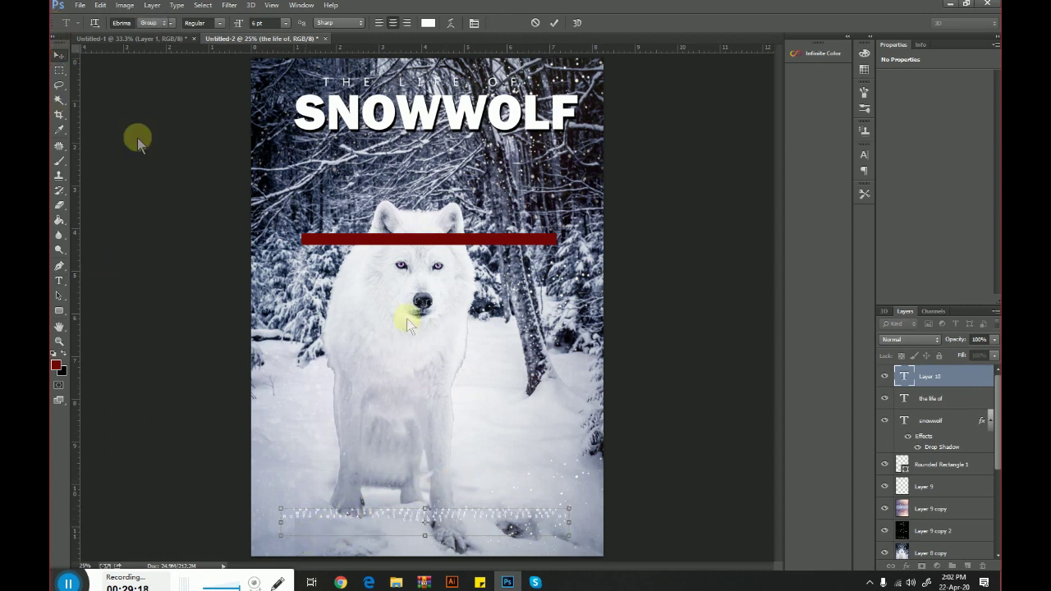
Set the facts text to tracking 0, Auto leading and 14 pt, then nudge it lower
{"action": "double_click", "coordinate": [906, 379]}
{"action": "left_click", "coordinate": [475, 24]}
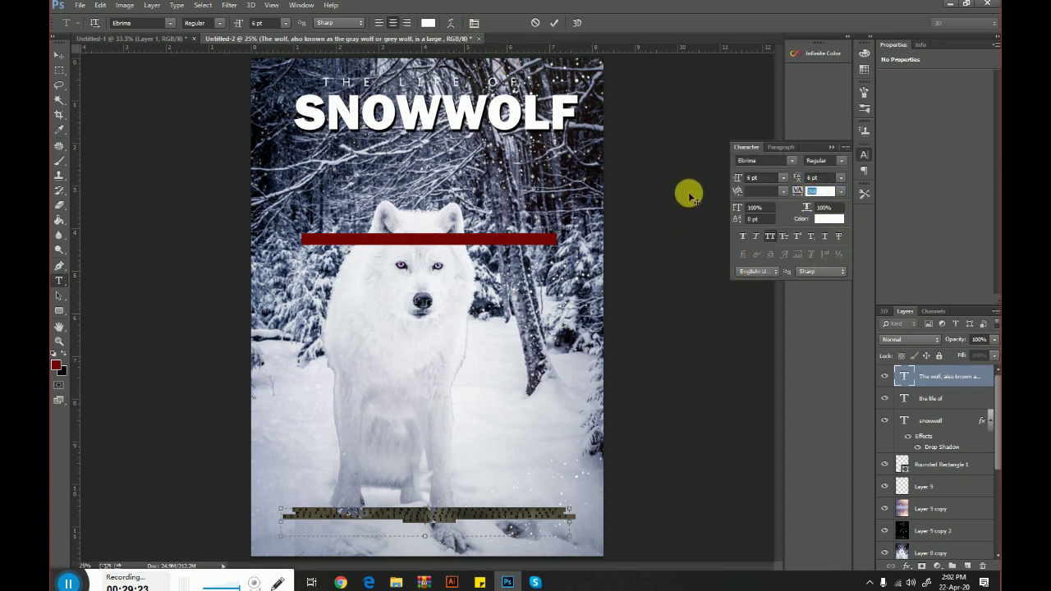
{"action": "type", "text": "0"}
{"action": "key", "text": "Return"}
{"action": "left_click", "coordinate": [841, 183]}
{"action": "left_click", "coordinate": [847, 193]}
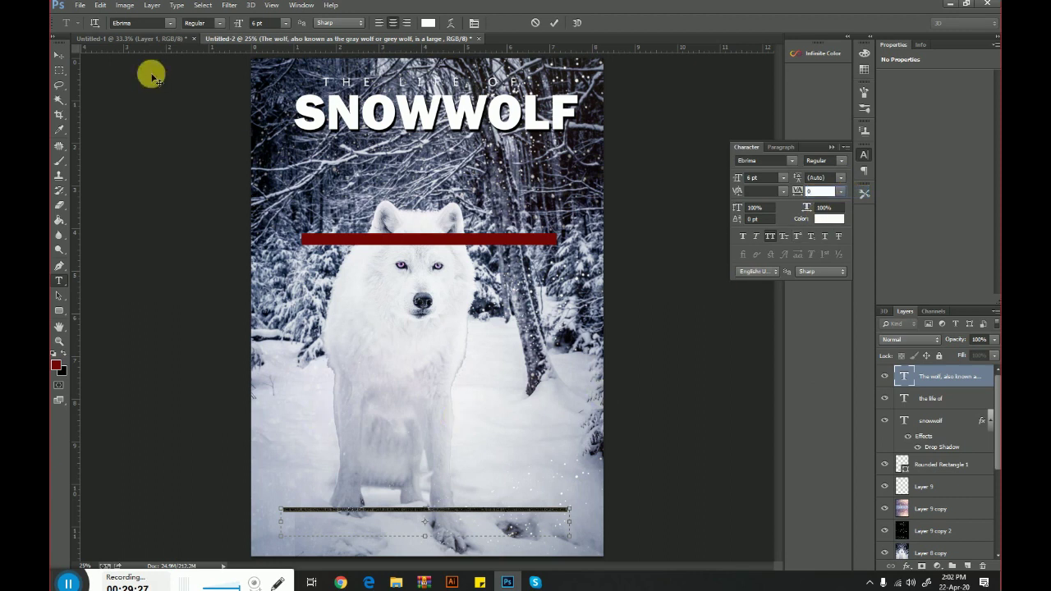
{"action": "left_click", "coordinate": [284, 23]}
{"action": "left_click", "coordinate": [284, 153]}
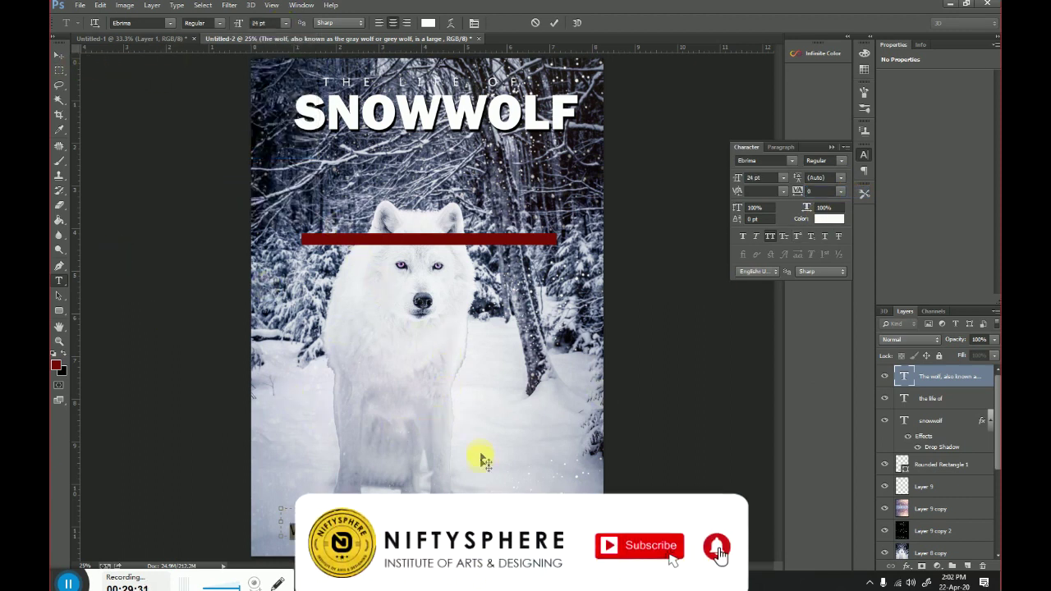
{"action": "left_click", "coordinate": [284, 23]}
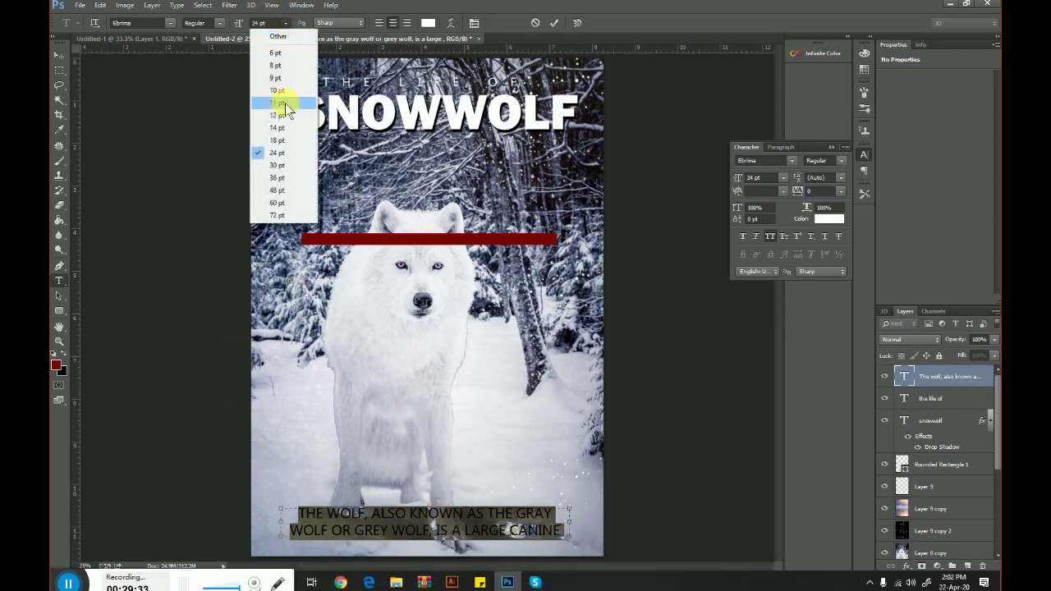
{"action": "left_click", "coordinate": [278, 128]}
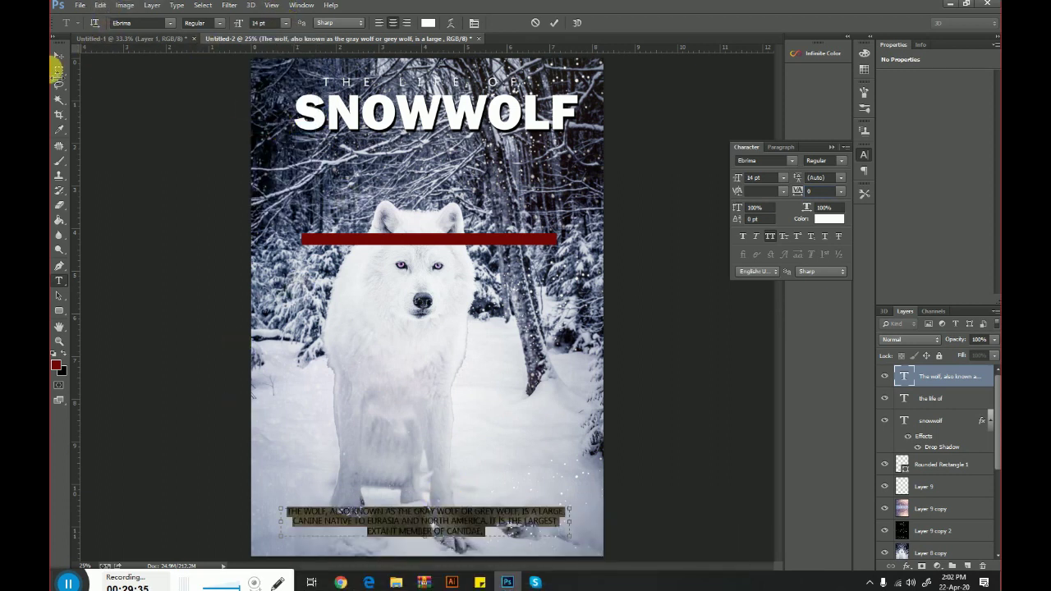
{"action": "left_click", "coordinate": [59, 54]}
{"action": "left_click_drag", "start_coordinate": [486, 517], "coordinate": [487, 536]}
Give the wolf-facts text layer a Drop Shadow through Blending Options
{"action": "left_click", "coordinate": [904, 569]}
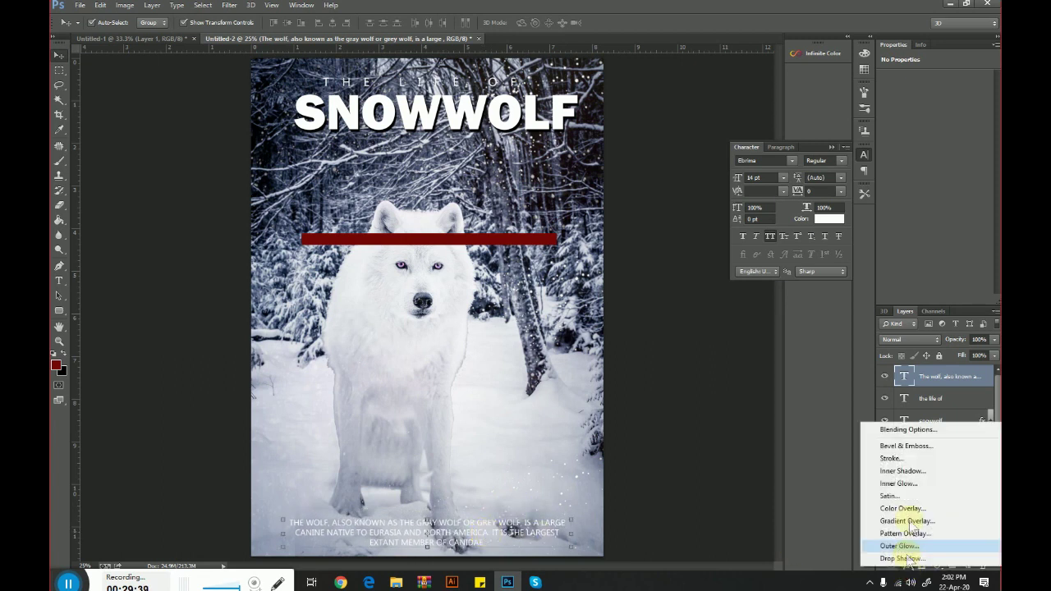
{"action": "left_click", "coordinate": [648, 409]}
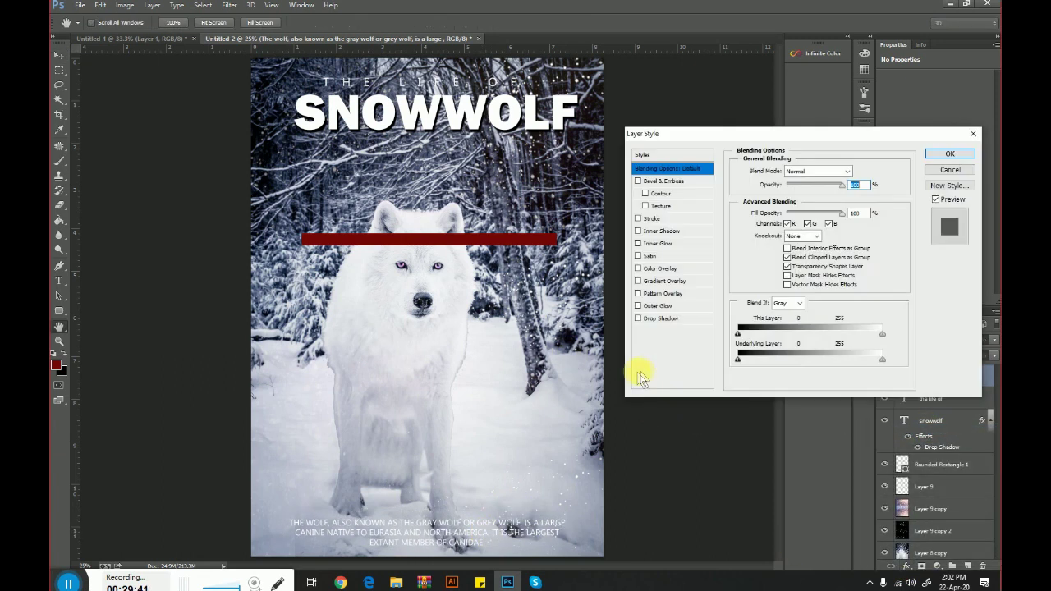
{"action": "left_click", "coordinate": [949, 154]}
Delete the red bar and reposition THE LIFE OF just above SNOWWOLF
{"action": "left_click", "coordinate": [530, 239]}
{"action": "left_click_drag", "start_coordinate": [532, 247], "coordinate": [523, 153]}
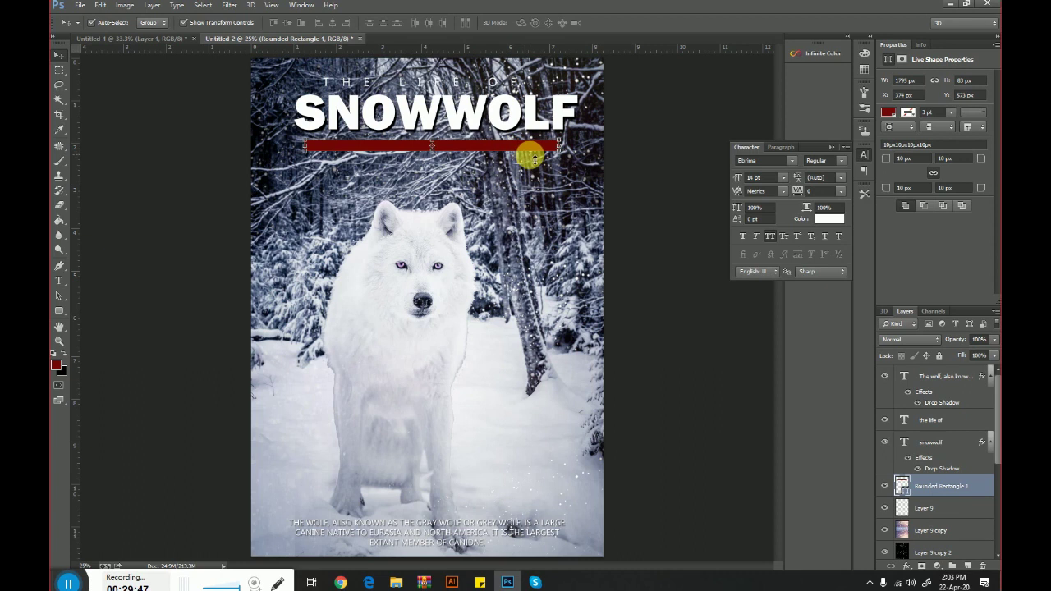
{"action": "key", "text": "Delete"}
{"action": "left_click_drag", "start_coordinate": [431, 82], "coordinate": [451, 146]}
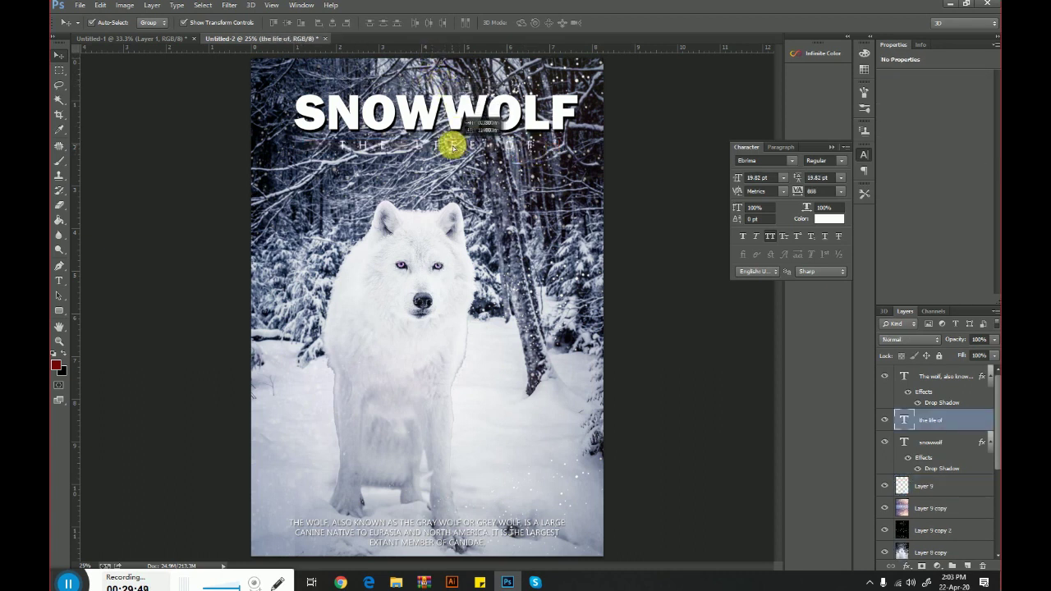
{"action": "left_click", "coordinate": [498, 182]}
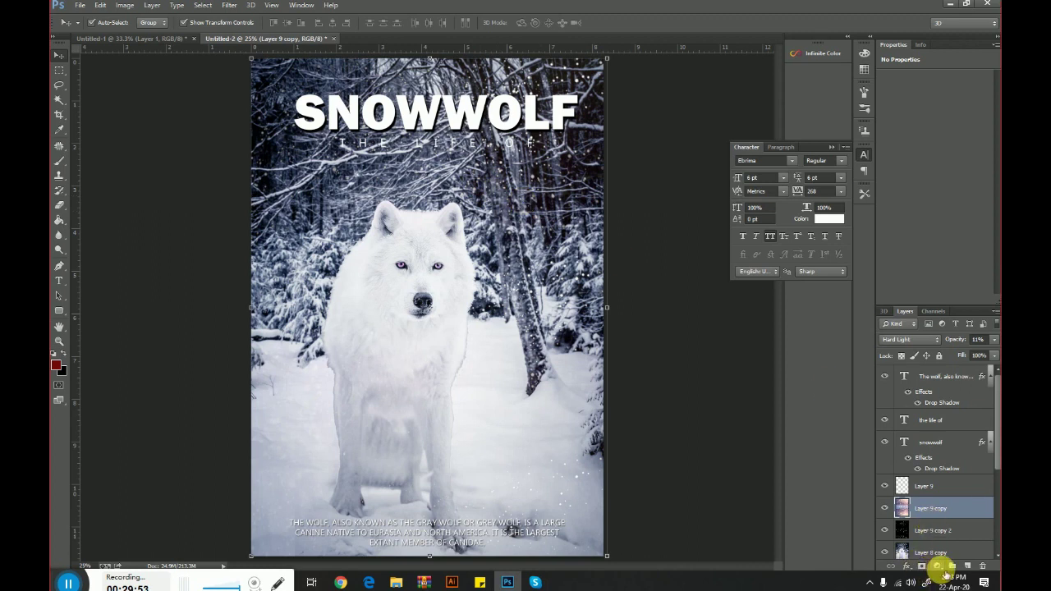
{"action": "left_click_drag", "start_coordinate": [454, 141], "coordinate": [460, 82]}
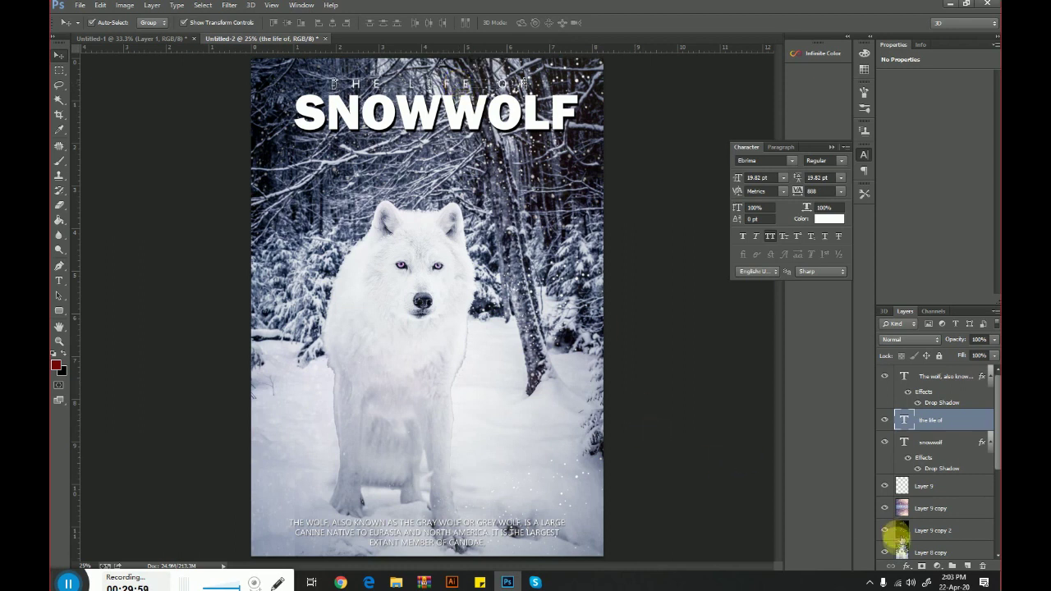
Add a reversed black-to-transparent gradient fill layer so the poster's top is dark
{"action": "left_click", "coordinate": [937, 567]}
{"action": "left_click", "coordinate": [937, 567]}
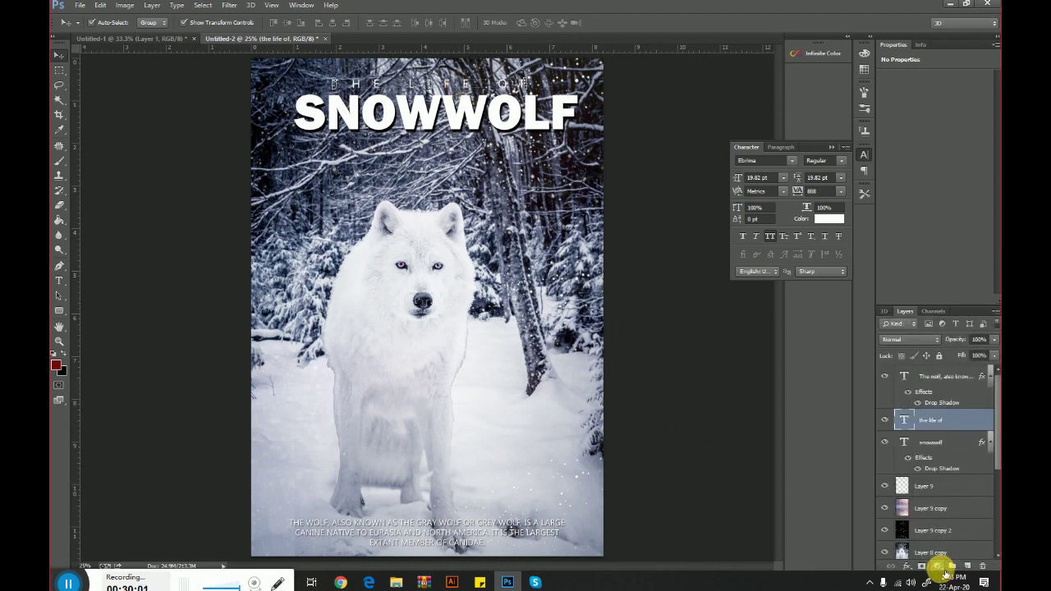
{"action": "left_click", "coordinate": [909, 337]}
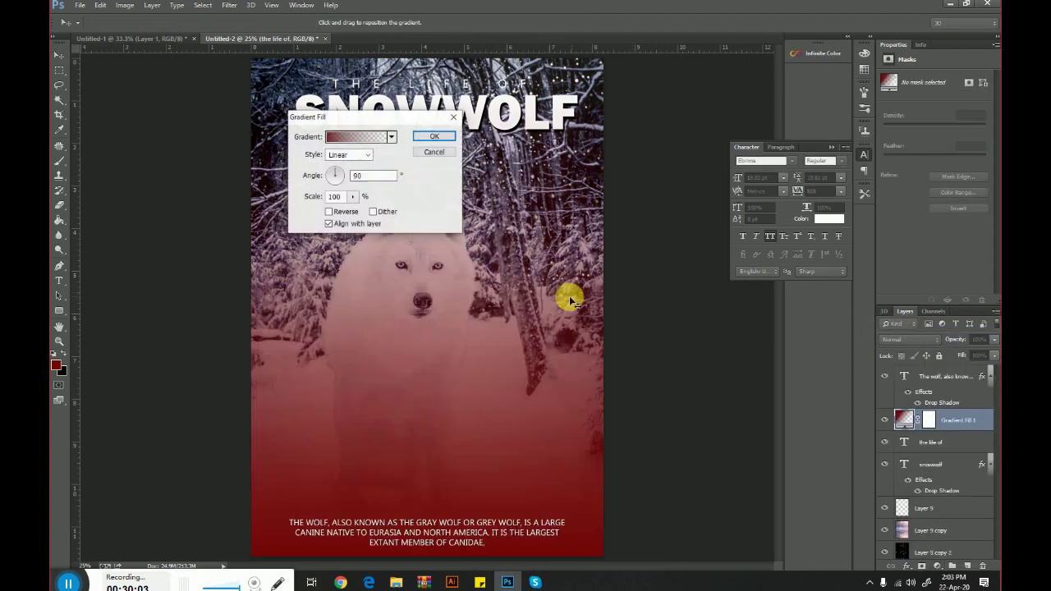
{"action": "left_click", "coordinate": [351, 138]}
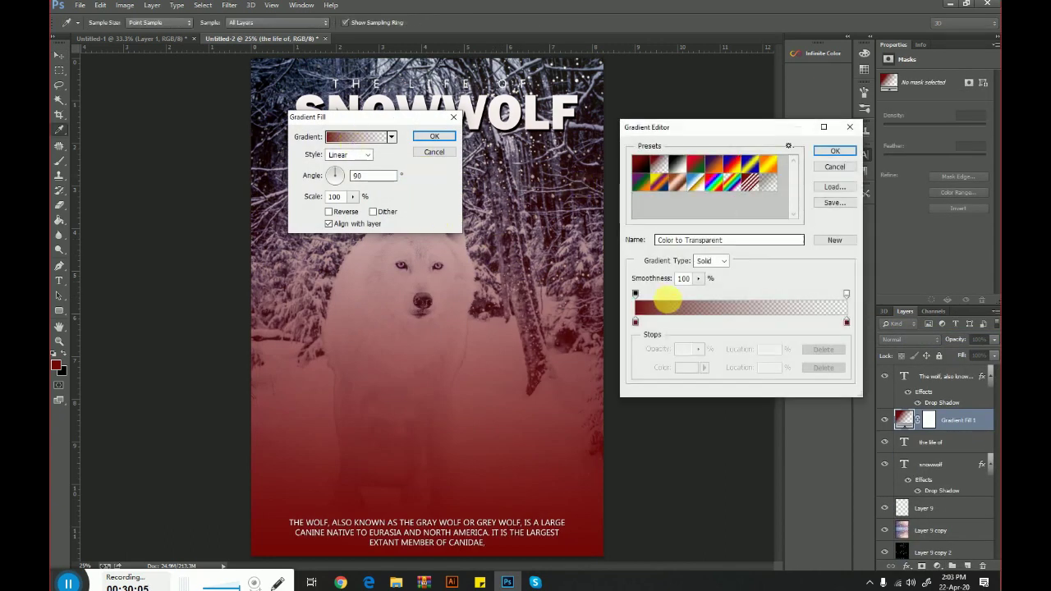
{"action": "double_click", "coordinate": [636, 322]}
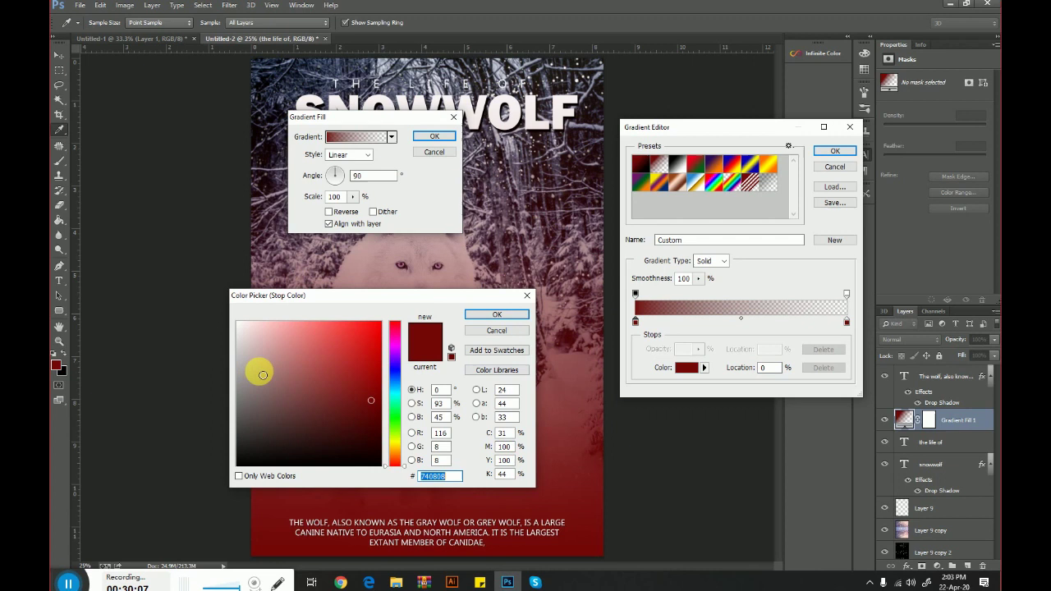
{"action": "left_click_drag", "start_coordinate": [259, 371], "coordinate": [189, 476]}
{"action": "left_click", "coordinate": [497, 314]}
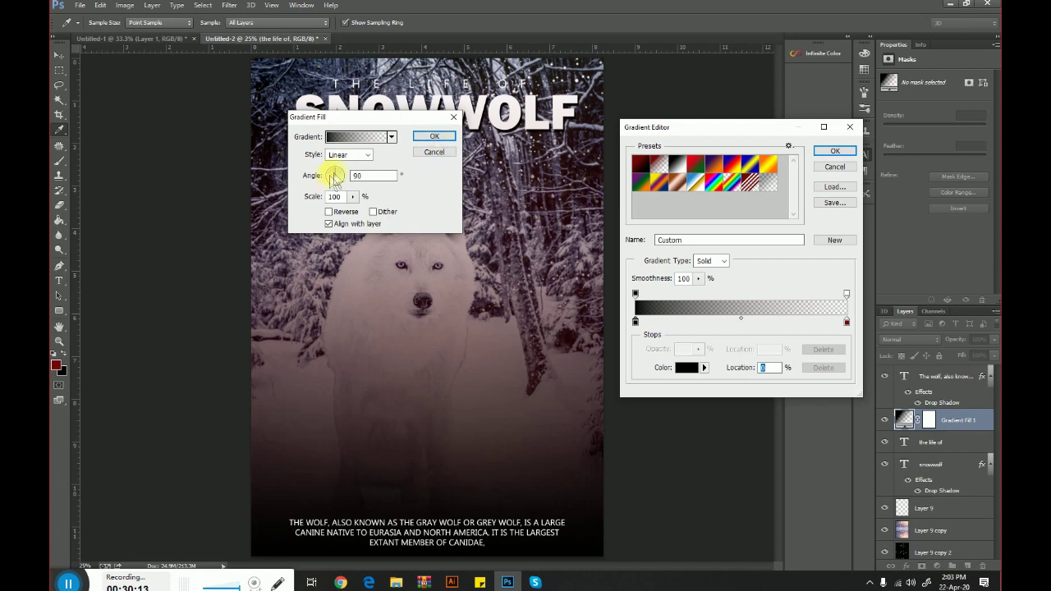
{"action": "left_click", "coordinate": [830, 153]}
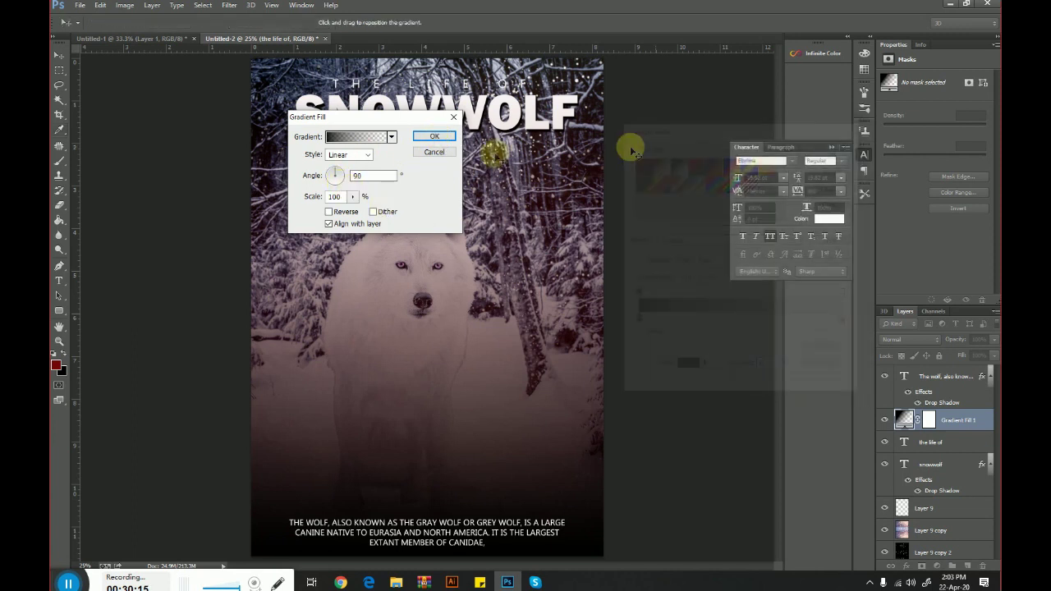
{"action": "left_click", "coordinate": [335, 192]}
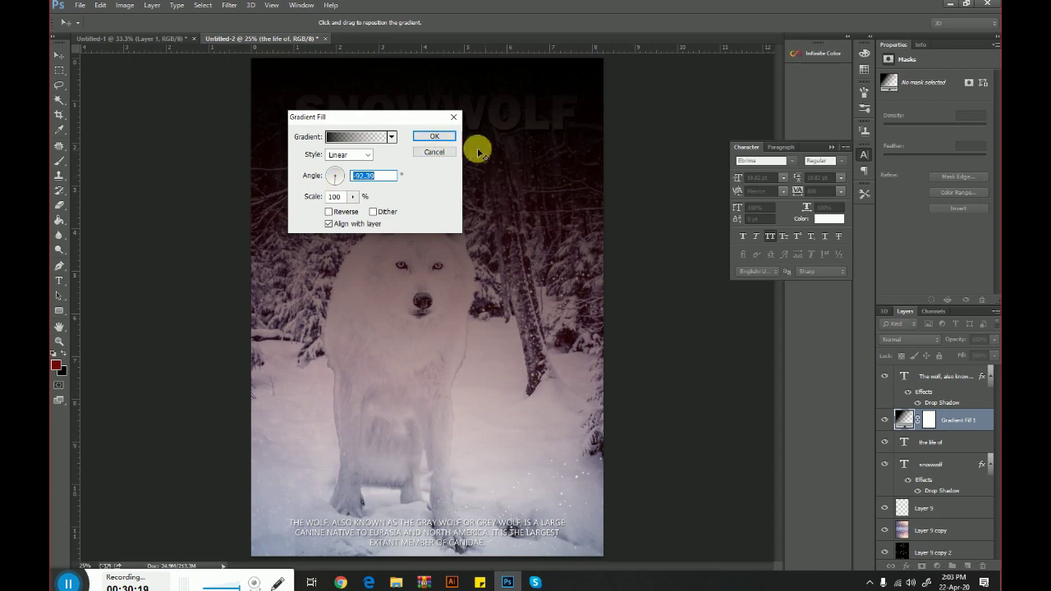
{"action": "left_click", "coordinate": [437, 138]}
Move the gradient fill below both title layers and set its opacity to about 35%
{"action": "left_click_drag", "start_coordinate": [960, 420], "coordinate": [965, 454]}
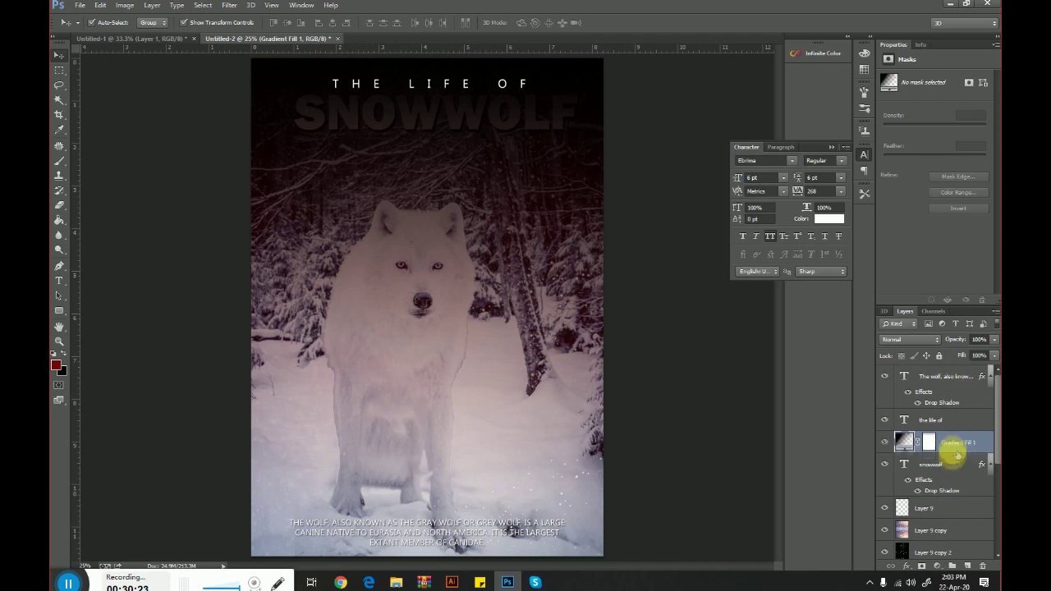
{"action": "left_click_drag", "start_coordinate": [952, 454], "coordinate": [950, 488]}
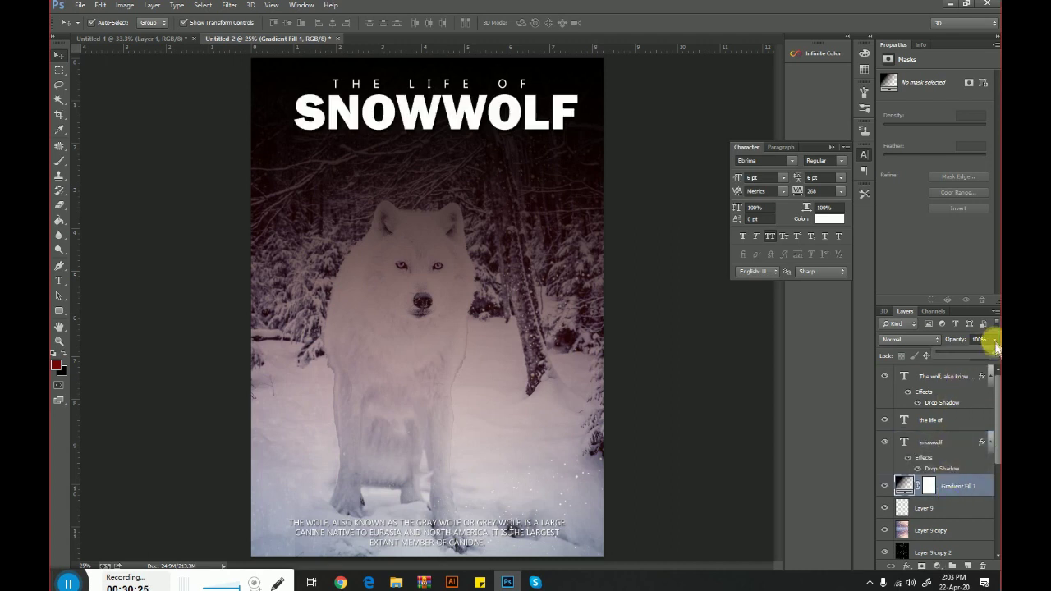
{"action": "mouse_move", "coordinate": [995, 353]}
{"action": "left_mouse_down"}
{"action": "mouse_move", "coordinate": [942, 353]}
{"action": "mouse_move", "coordinate": [956, 352]}
{"action": "left_mouse_up"}
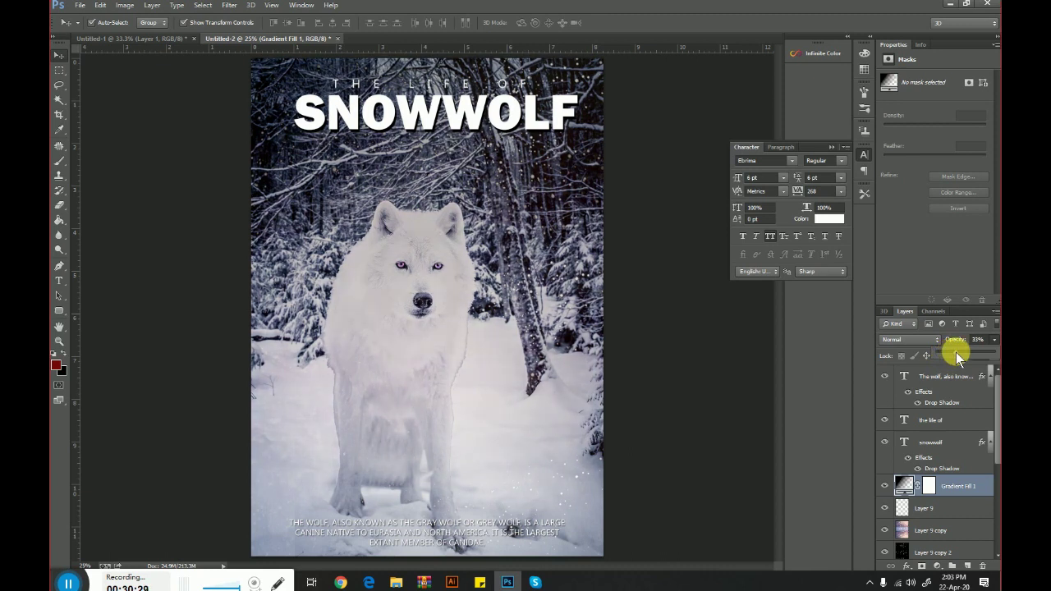
{"action": "left_click_drag", "start_coordinate": [949, 350], "coordinate": [956, 351]}
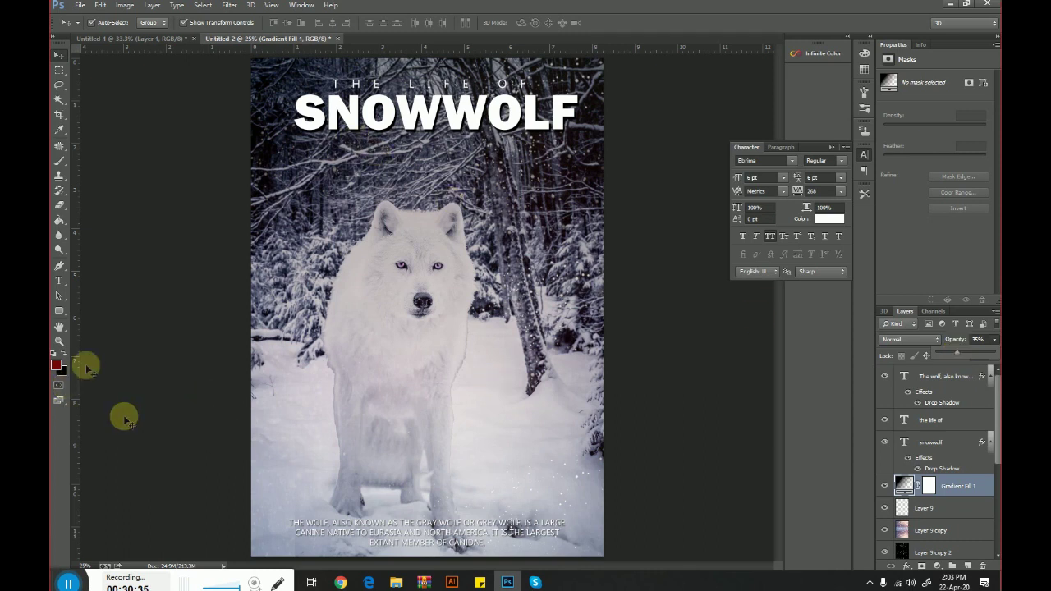
{"action": "left_click", "coordinate": [58, 340]}
{"action": "right_click", "coordinate": [498, 329]}
Zoom in on the poster and nudge the SNOWWOLF title slightly lower
{"action": "left_click", "coordinate": [546, 413]}
{"action": "left_click", "coordinate": [479, 337]}
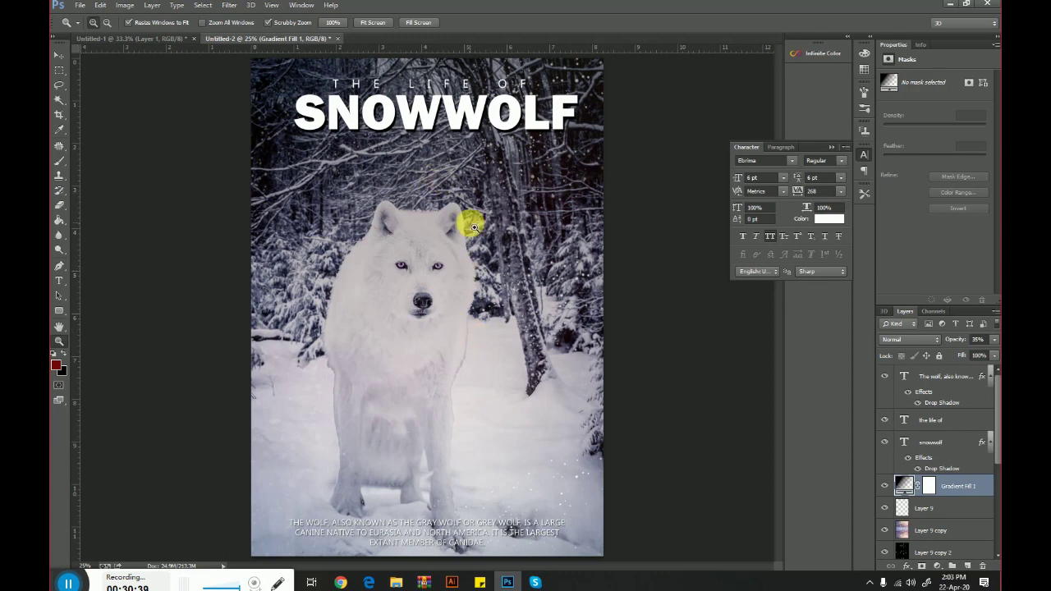
{"action": "left_click", "coordinate": [473, 227]}
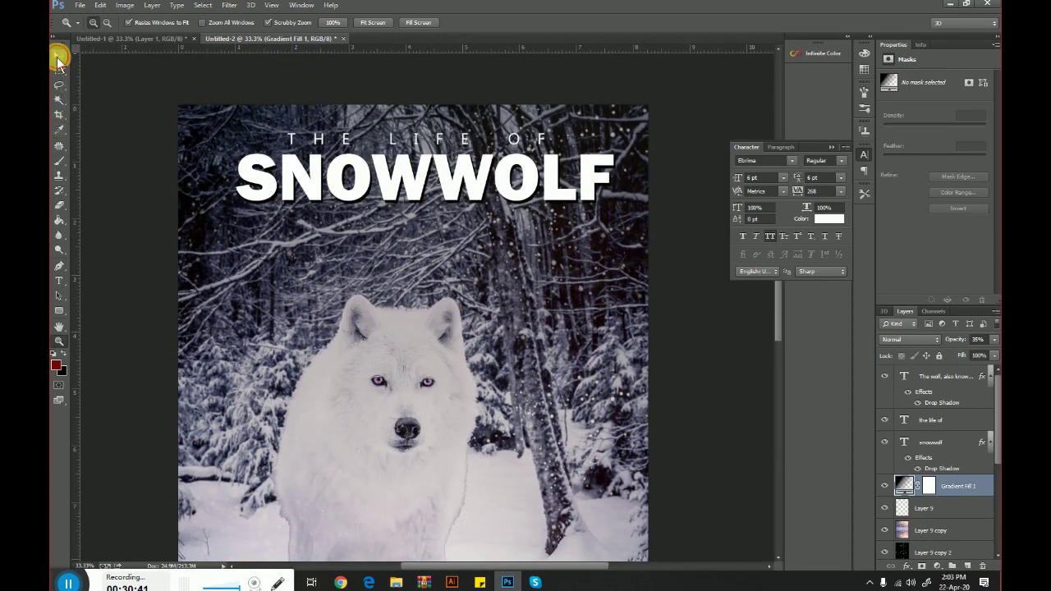
{"action": "left_click", "coordinate": [58, 54]}
{"action": "mouse_move", "coordinate": [422, 169]}
{"action": "left_mouse_down"}
{"action": "mouse_move", "coordinate": [416, 191]}
{"action": "mouse_move", "coordinate": [426, 191]}
{"action": "left_mouse_up"}
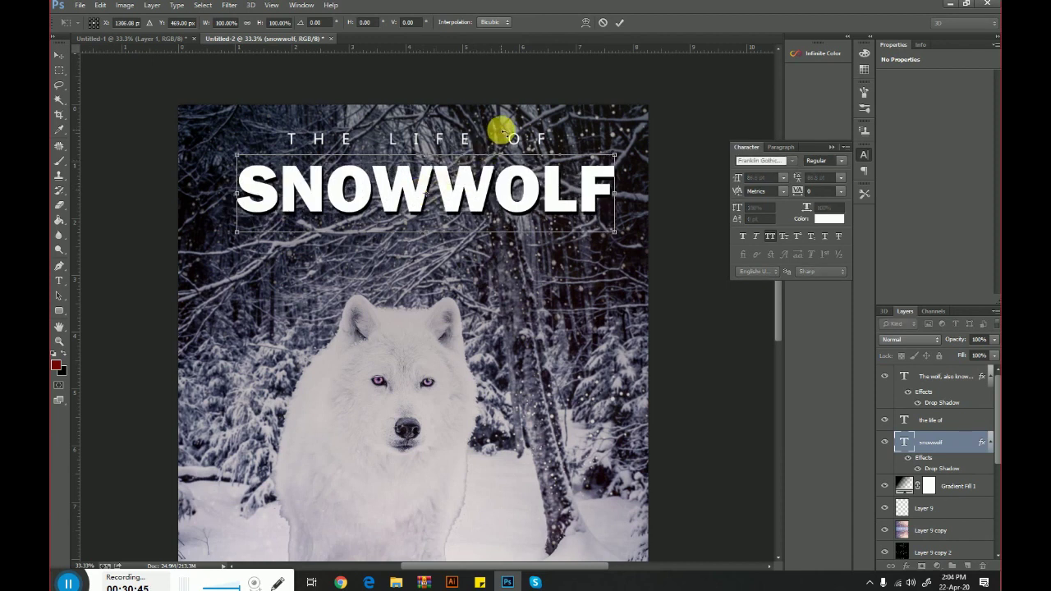
{"action": "key", "text": "Return"}
Make the THE LIFE OF text bold and nudge it into place
{"action": "left_click", "coordinate": [458, 134]}
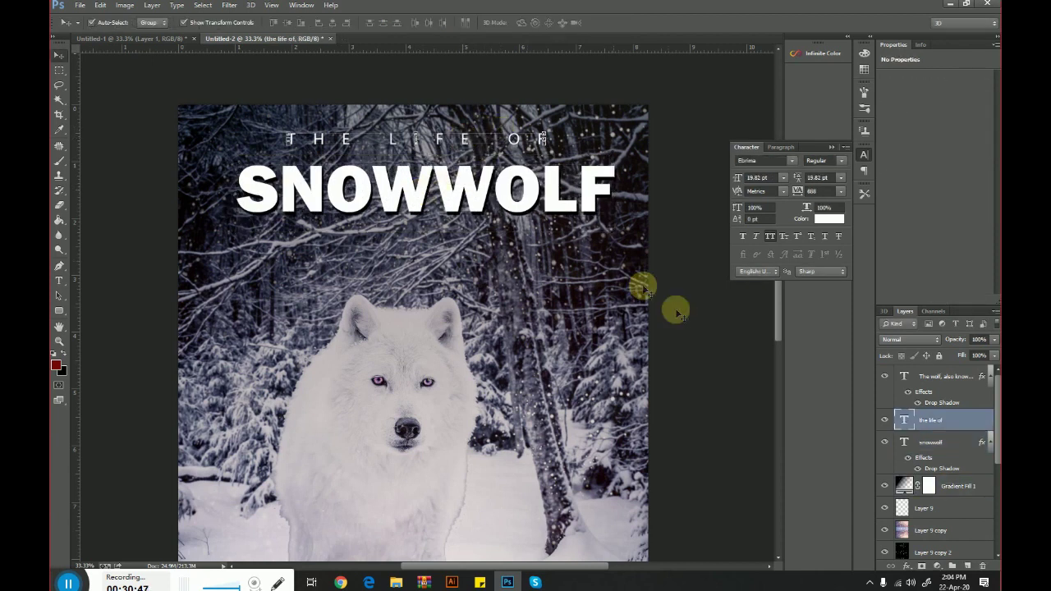
{"action": "double_click", "coordinate": [904, 421]}
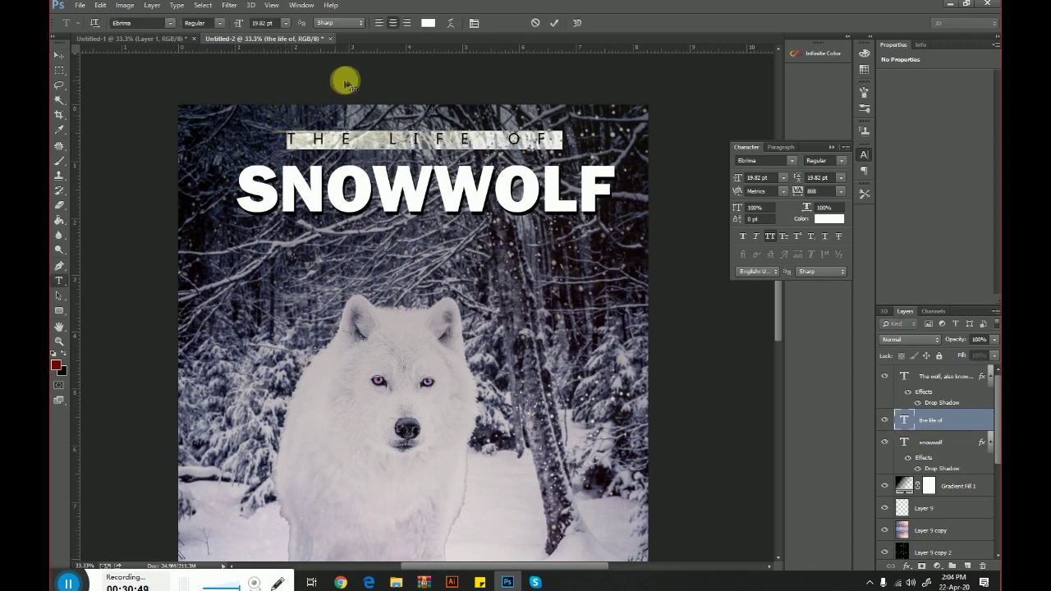
{"action": "left_click", "coordinate": [216, 23]}
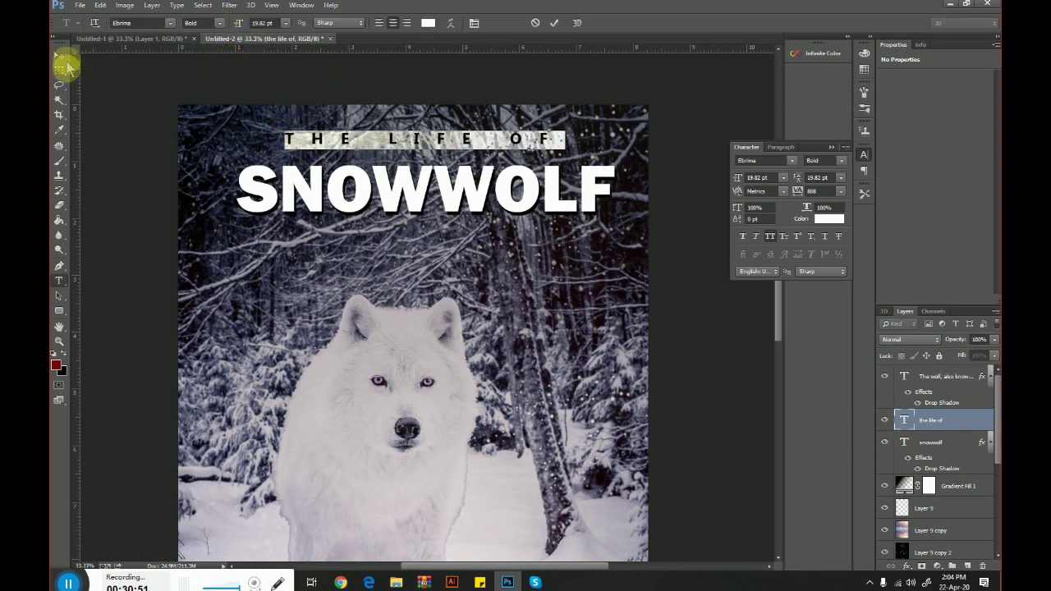
{"action": "left_click", "coordinate": [59, 55]}
{"action": "left_click_drag", "start_coordinate": [461, 141], "coordinate": [467, 140]}
{"action": "scroll", "coordinate": [464, 334], "scroll_direction": "down", "scroll_amount": 3}
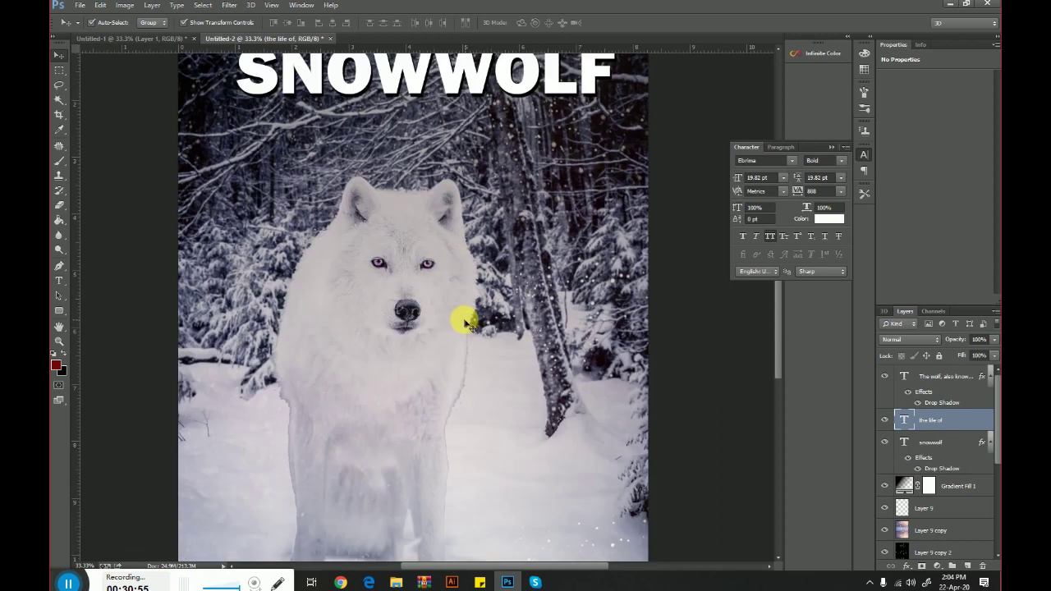
{"action": "scroll", "coordinate": [464, 320], "scroll_direction": "down", "scroll_amount": 3}
Alt-drag a duplicate of the wolf-facts caption up to sit just beneath SNOWWOLF
{"action": "left_click", "coordinate": [463, 462]}
{"action": "left_click_drag", "start_coordinate": [483, 468], "coordinate": [502, 238], "text": "alt"}
{"action": "scroll", "coordinate": [510, 386], "scroll_direction": "up", "scroll_amount": 5}
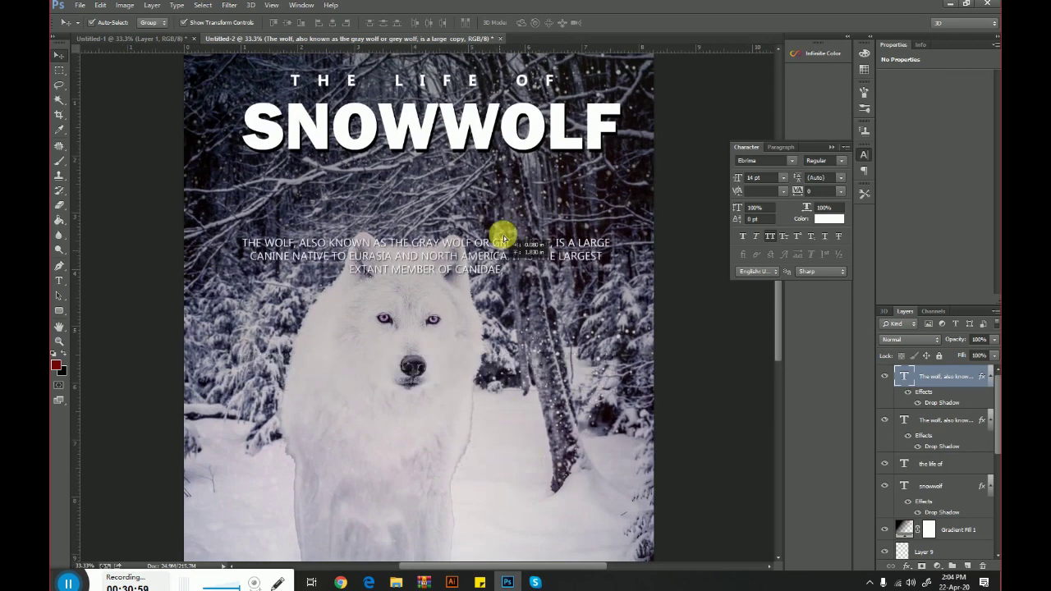
{"action": "left_click_drag", "start_coordinate": [503, 239], "coordinate": [505, 170]}
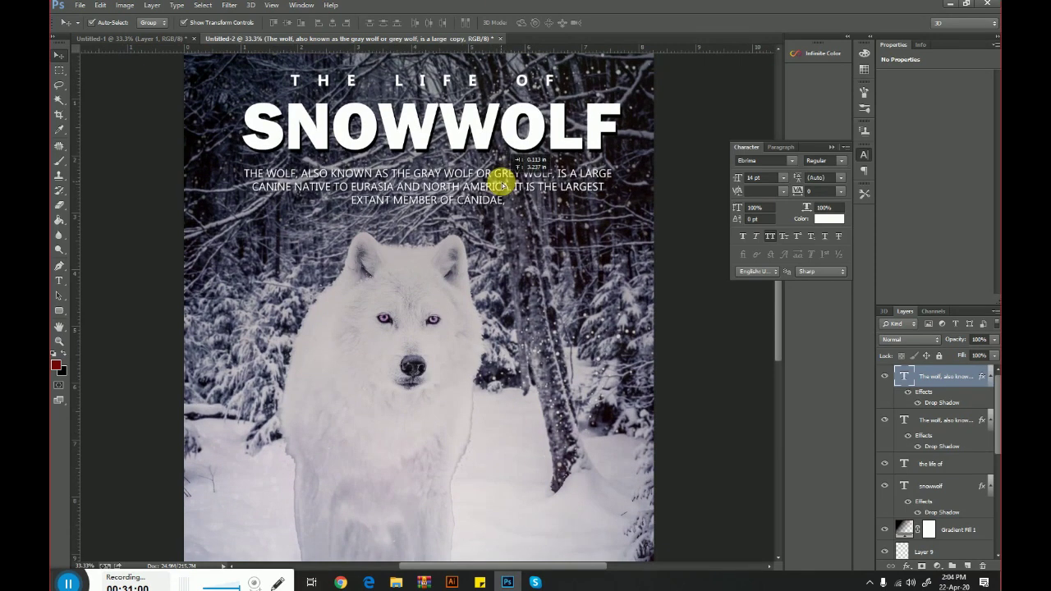
{"action": "left_click", "coordinate": [721, 322]}
{"action": "left_click", "coordinate": [831, 147]}
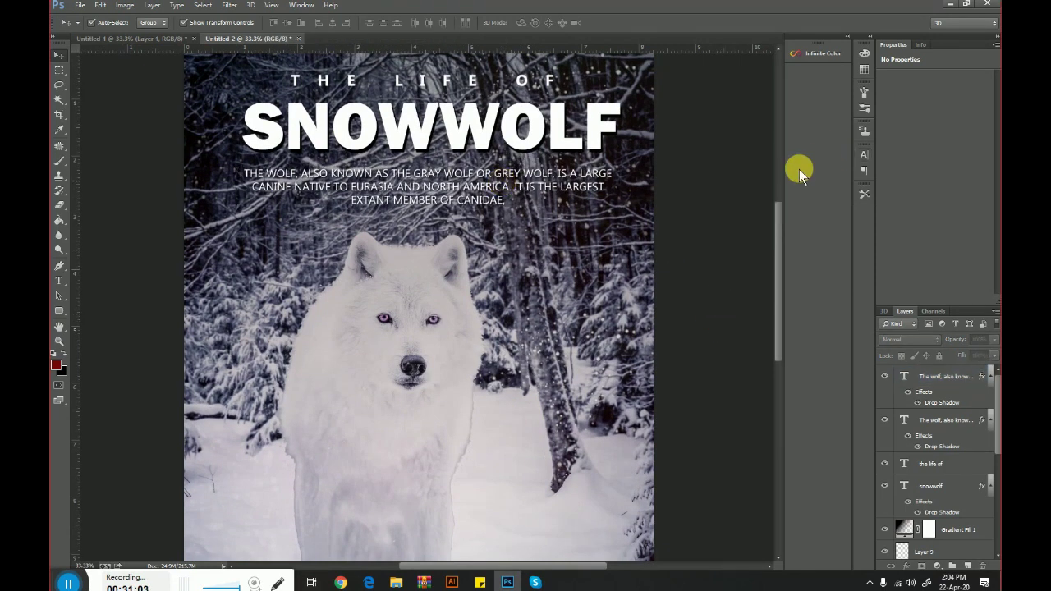
{"action": "key", "text": "ctrl+minus"}
{"action": "key", "text": "ctrl+minus"}
{"action": "key", "text": "ctrl+plus"}
{"action": "key", "text": "ctrl+minus"}
{"action": "key", "text": "ctrl+plus"}
{"action": "key", "text": "ctrl+minus"}
{"action": "key", "text": "ctrl+plus"}
{"action": "key", "text": "ctrl+minus"}
{"action": "key", "text": "ctrl+plus"}
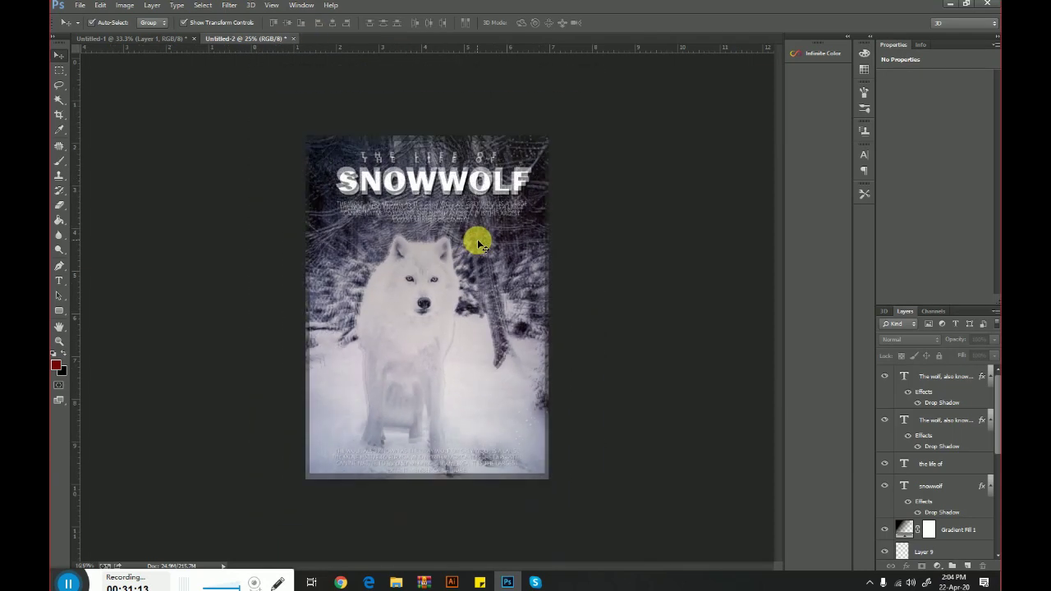
Stamp all visible layers into a merged layer with Ctrl+Alt+Shift+E and duplicate it
{"action": "left_click", "coordinate": [954, 396]}
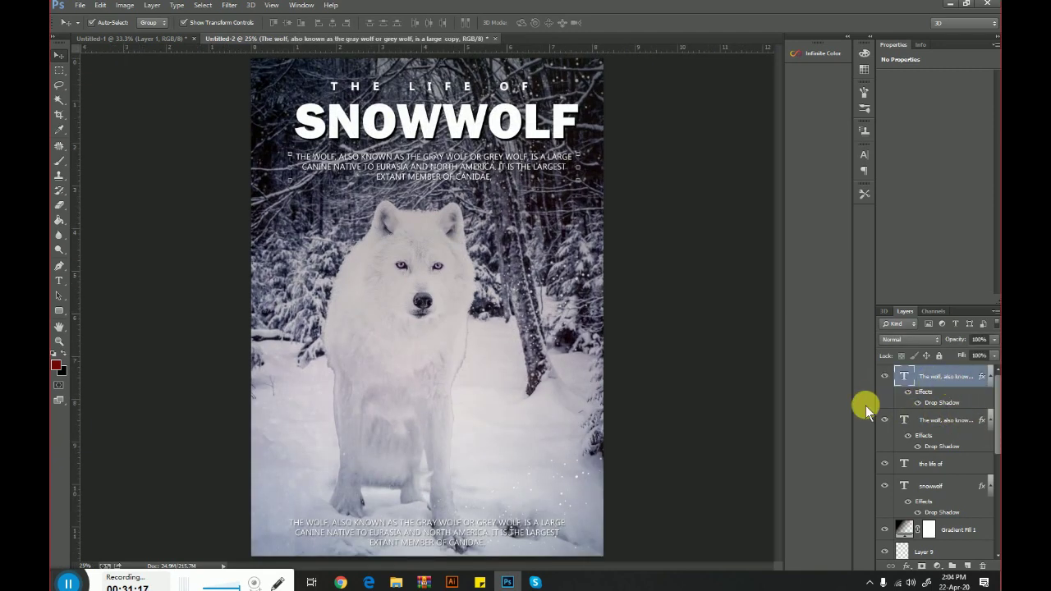
{"action": "key", "text": "ctrl+alt+shift+e"}
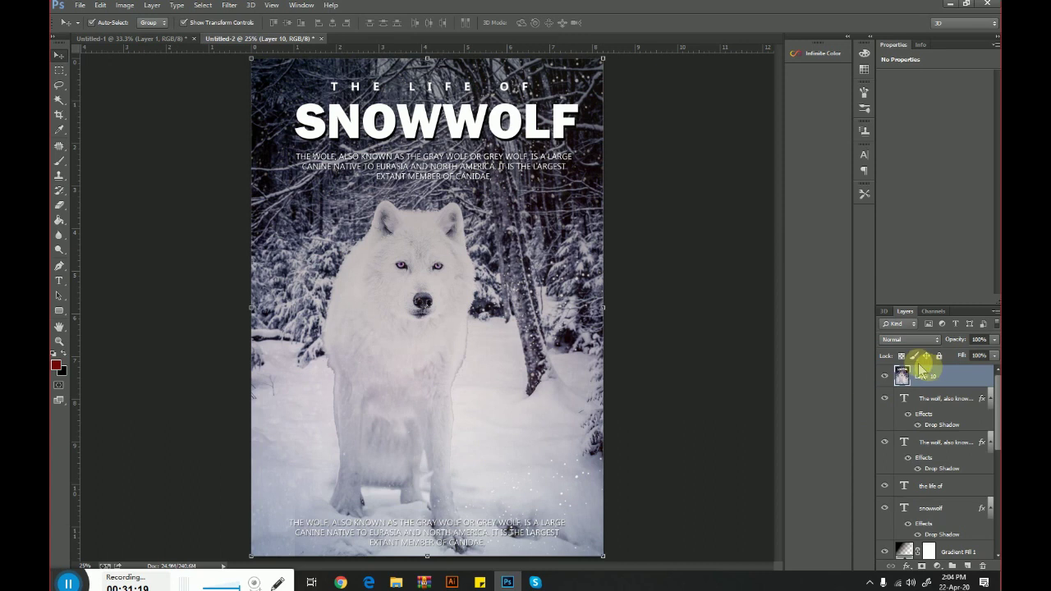
{"action": "right_click", "coordinate": [924, 376]}
{"action": "left_click", "coordinate": [809, 148]}
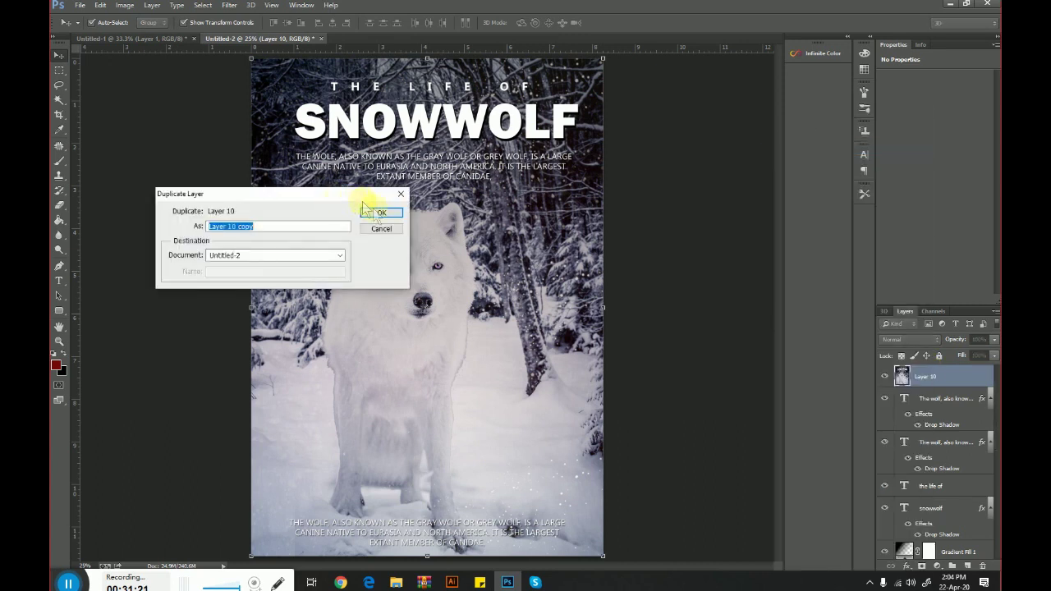
{"action": "left_click", "coordinate": [381, 207]}
Grade the merged copy in Camera Raw, adjusting Blacks and raising the Tone Curve Lights
{"action": "left_click", "coordinate": [229, 5]}
{"action": "left_click", "coordinate": [283, 72]}
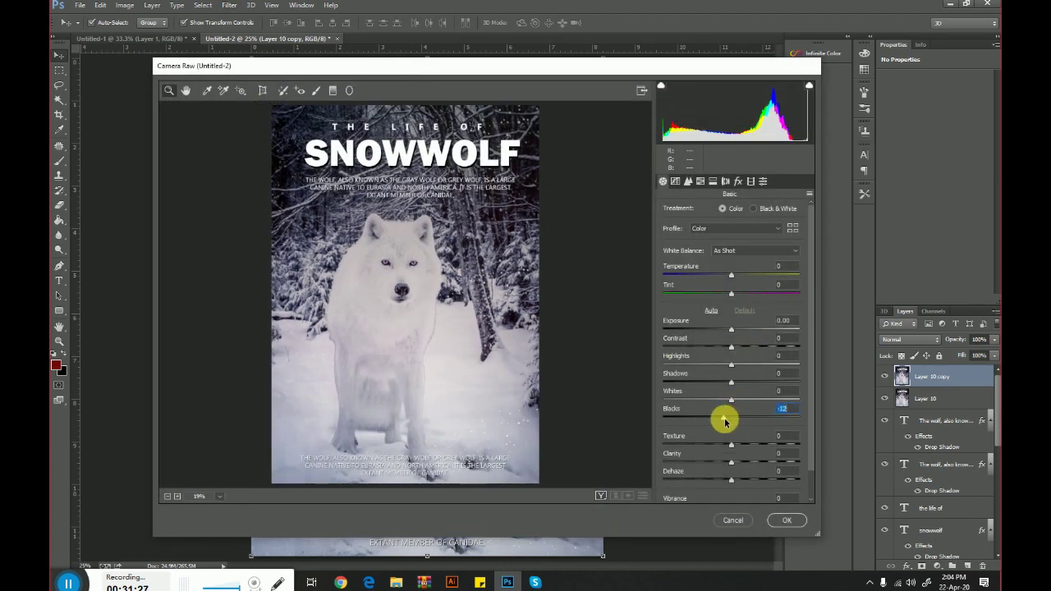
{"action": "mouse_move", "coordinate": [715, 421]}
{"action": "left_mouse_down"}
{"action": "mouse_move", "coordinate": [699, 418]}
{"action": "mouse_move", "coordinate": [742, 424]}
{"action": "mouse_move", "coordinate": [717, 426]}
{"action": "left_mouse_up"}
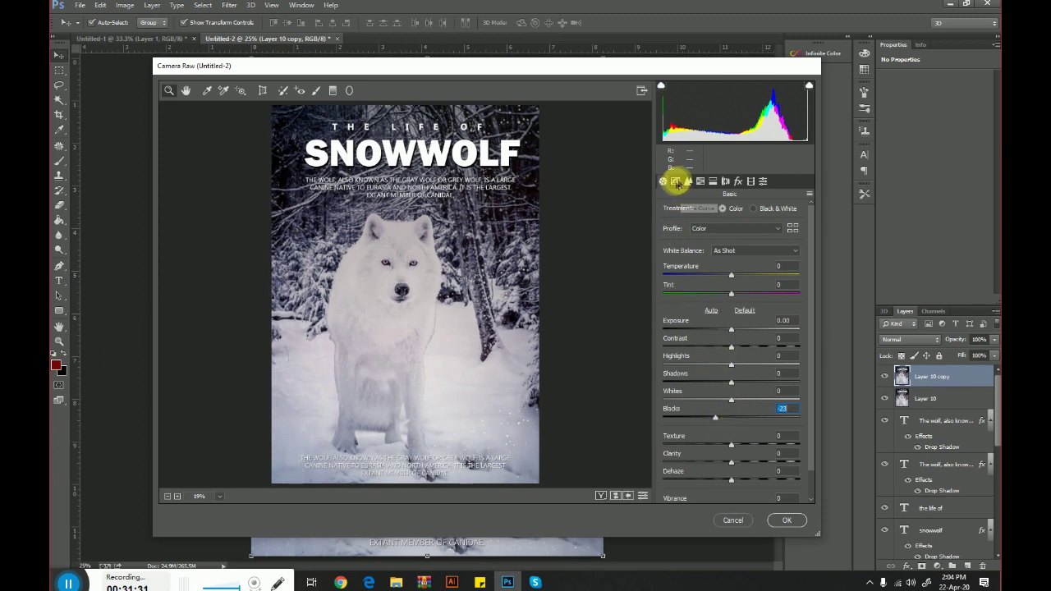
{"action": "left_click", "coordinate": [675, 181]}
{"action": "mouse_move", "coordinate": [735, 410]}
{"action": "left_mouse_down"}
{"action": "mouse_move", "coordinate": [748, 411]}
{"action": "mouse_move", "coordinate": [704, 446]}
{"action": "mouse_move", "coordinate": [733, 446]}
{"action": "left_mouse_up"}
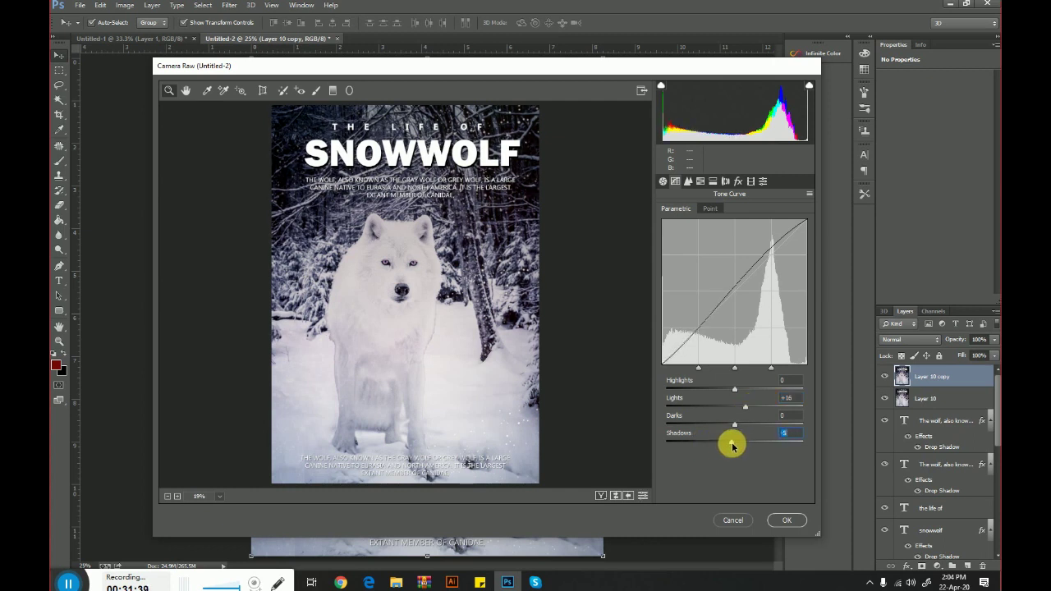
{"action": "left_click", "coordinate": [785, 520]}
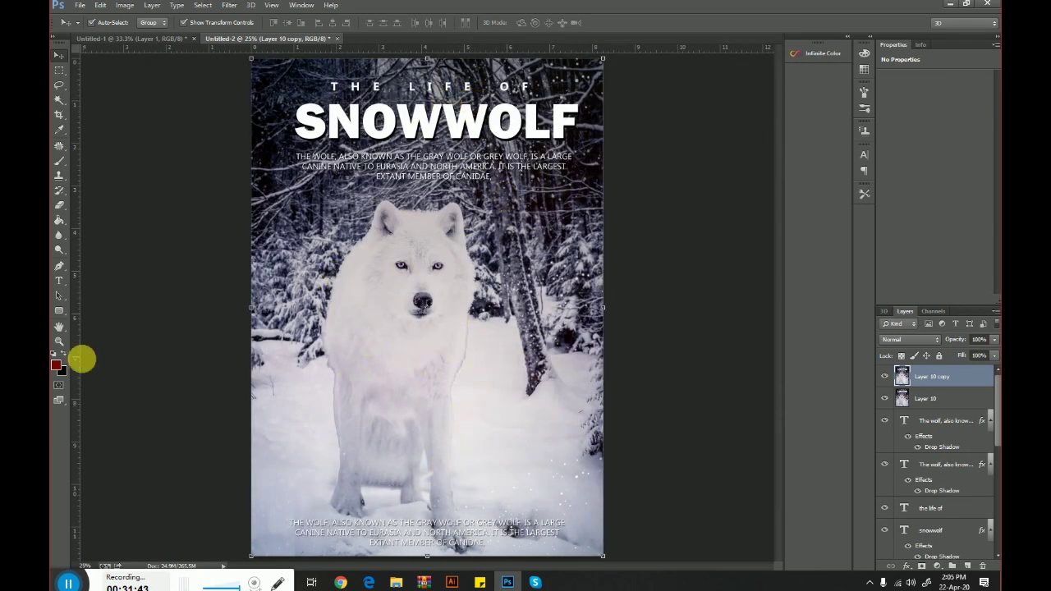
{"action": "left_click", "coordinate": [59, 341]}
{"action": "right_click", "coordinate": [475, 319]}
{"action": "left_click", "coordinate": [510, 396]}
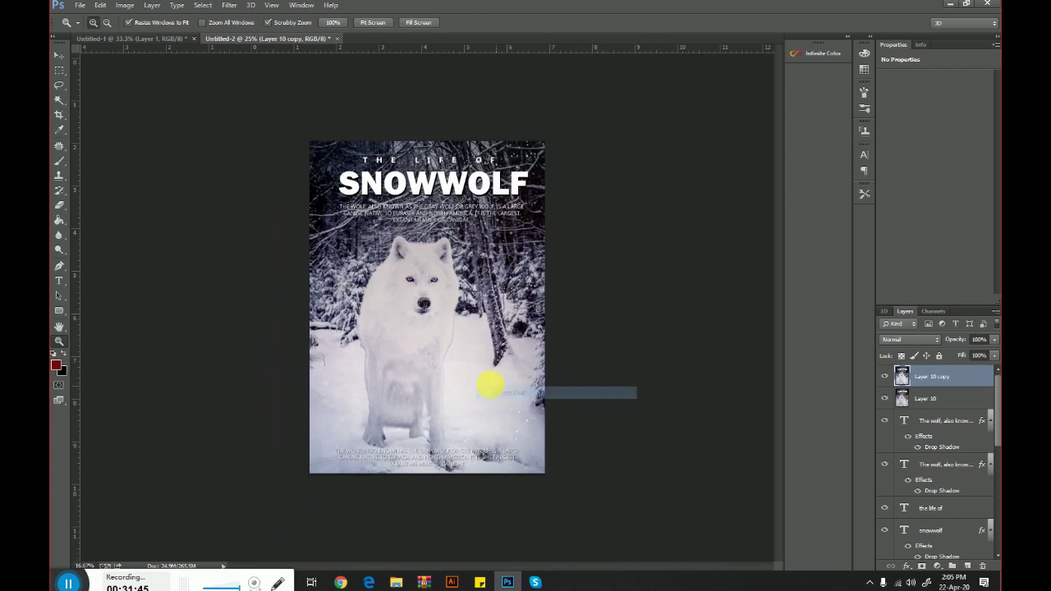
{"action": "left_click", "coordinate": [482, 384]}
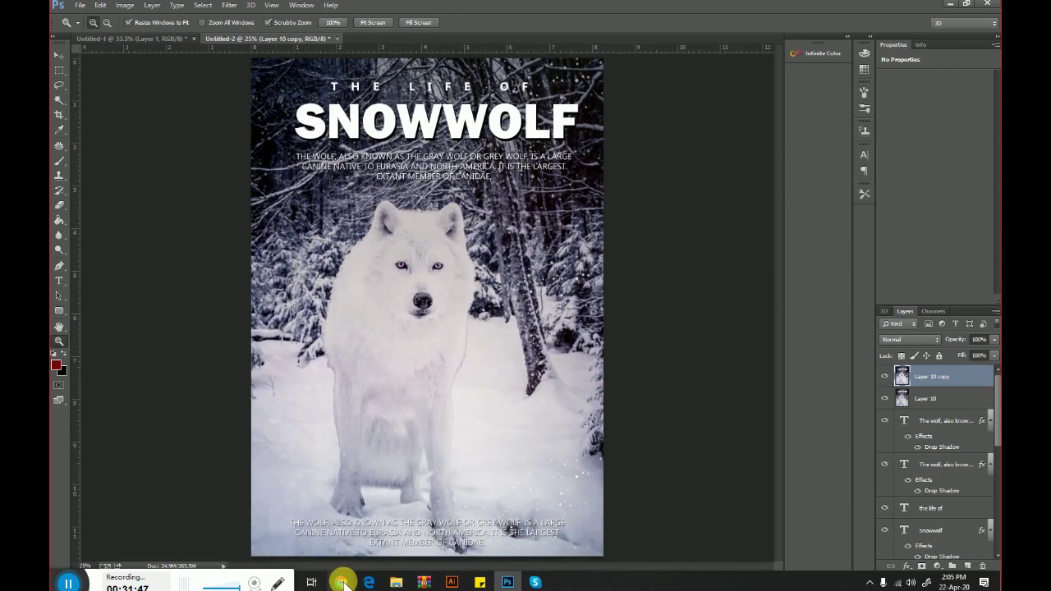
Search Google Images for 'book mockup'
{"action": "mouse_move", "coordinate": [341, 582]}
{"action": "left_click", "coordinate": [301, 530]}
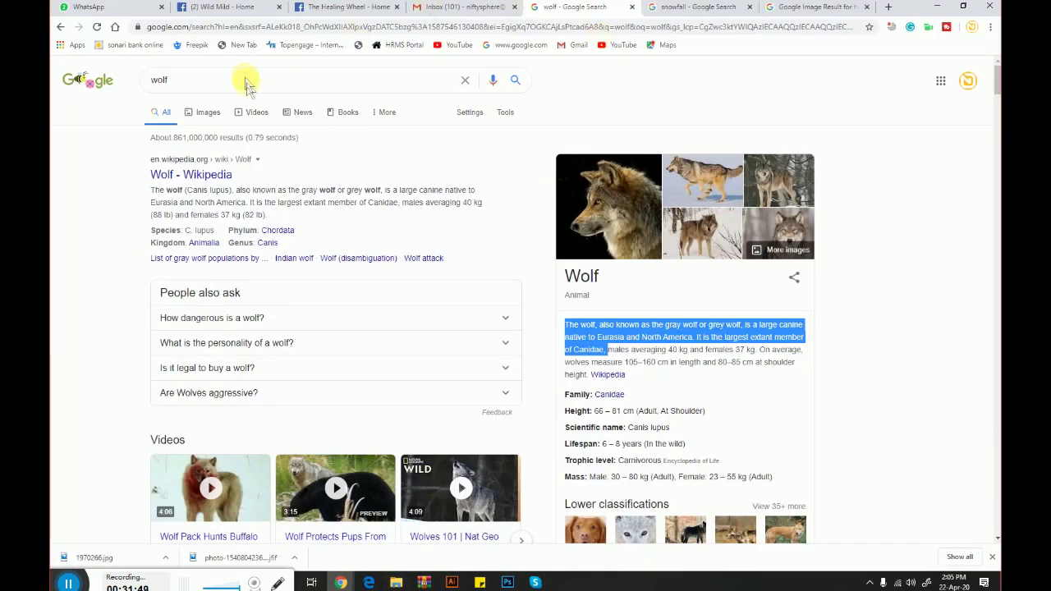
{"action": "double_click", "coordinate": [205, 80]}
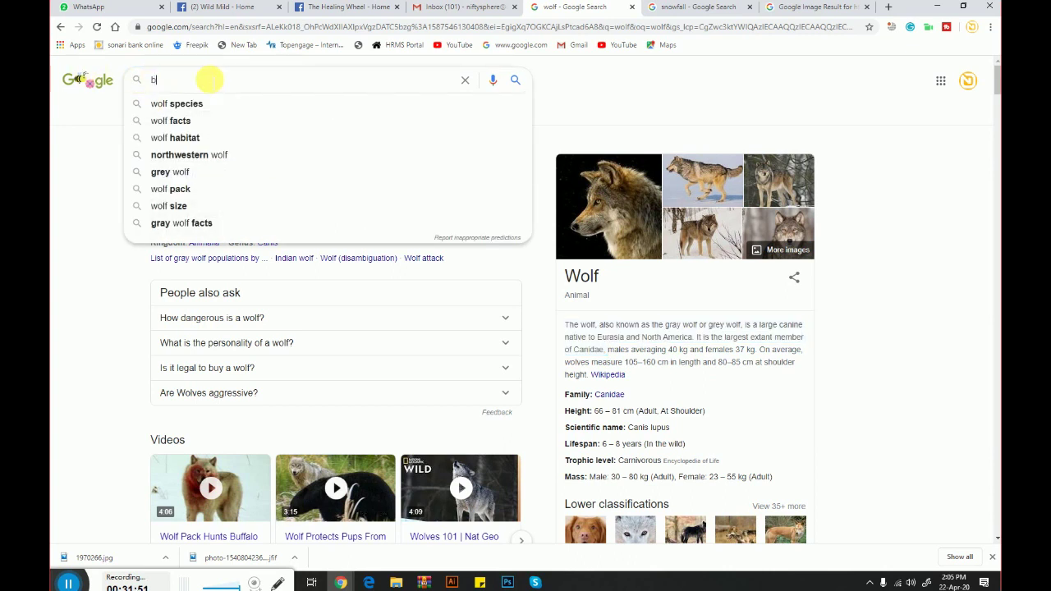
{"action": "type", "text": "ook mockup"}
{"action": "key", "text": "Return"}
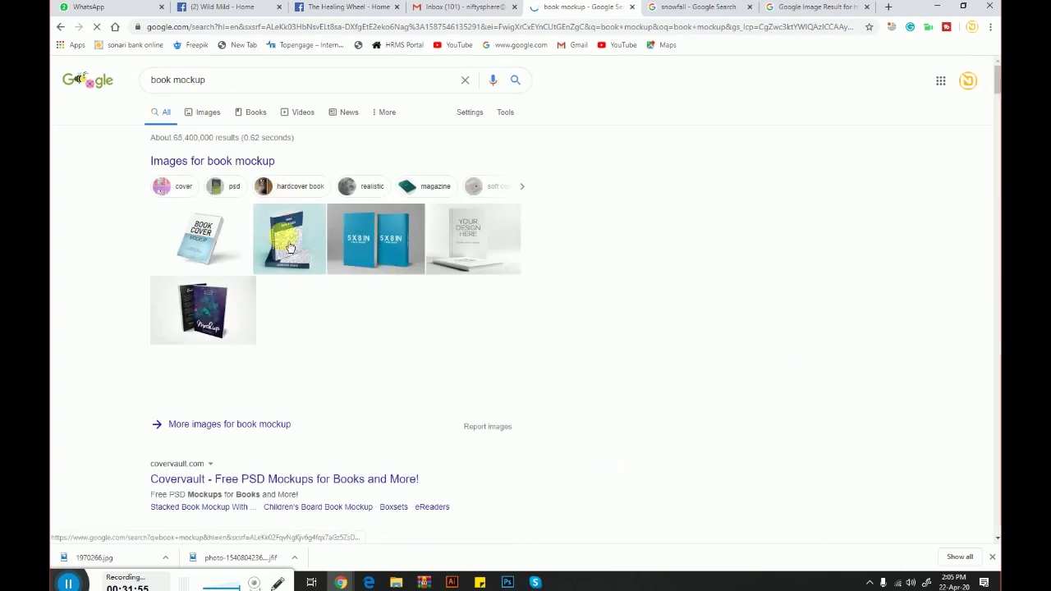
{"action": "left_click", "coordinate": [206, 110]}
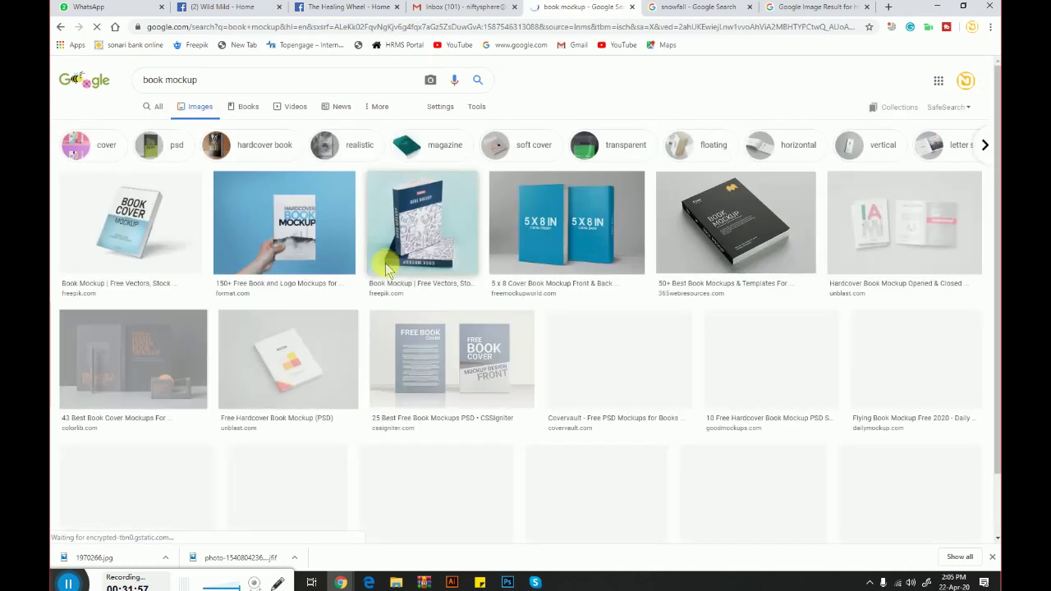
Copy the dark book mockup image and return to the Photoshop poster
{"action": "left_click", "coordinate": [764, 219]}
{"action": "left_click", "coordinate": [523, 10]}
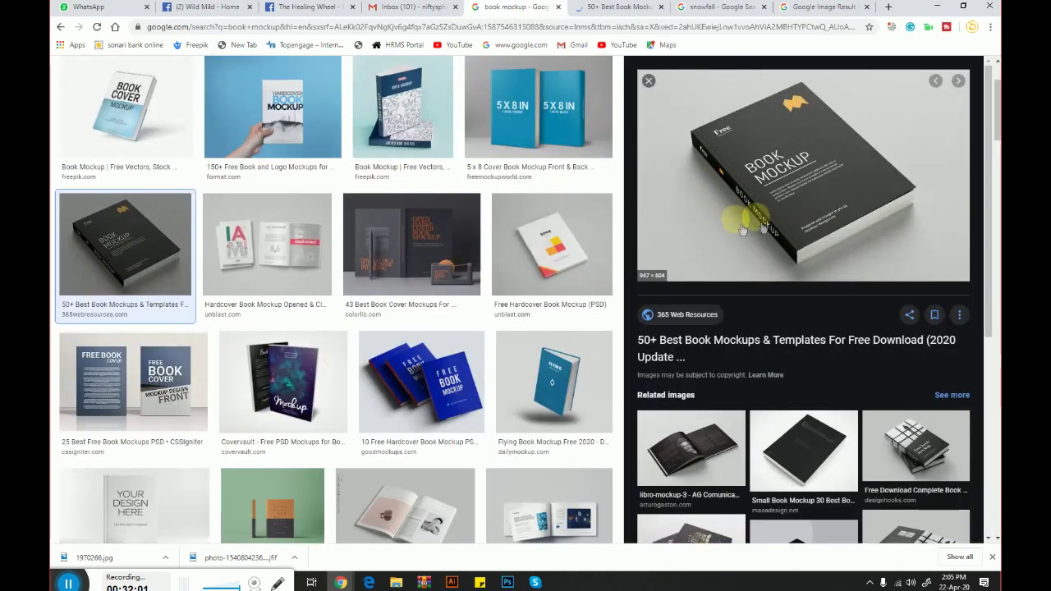
{"action": "right_click", "coordinate": [813, 171]}
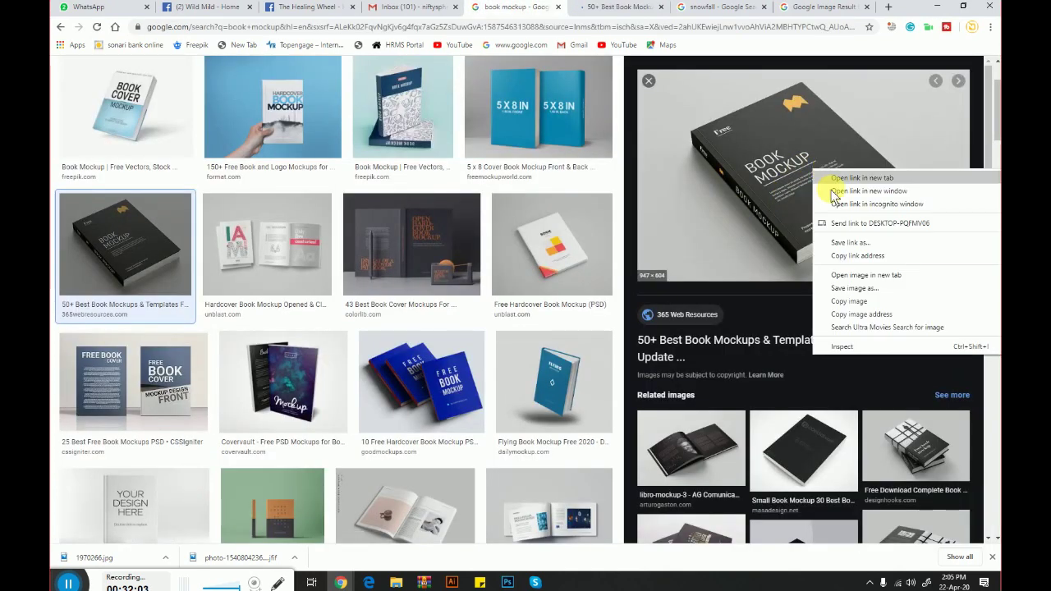
{"action": "left_click", "coordinate": [862, 304]}
{"action": "left_click", "coordinate": [508, 582]}
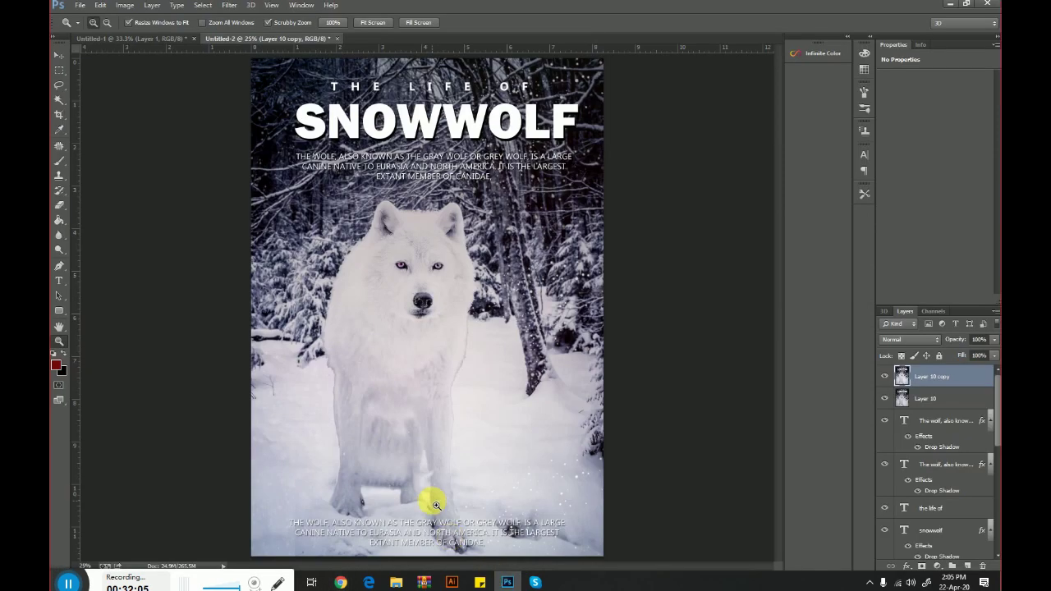
Create a new International Paper A4 document and rotate it 90° to landscape
{"action": "left_click", "coordinate": [79, 5]}
{"action": "left_click", "coordinate": [90, 19]}
{"action": "left_click", "coordinate": [409, 172]}
{"action": "left_click", "coordinate": [423, 219]}
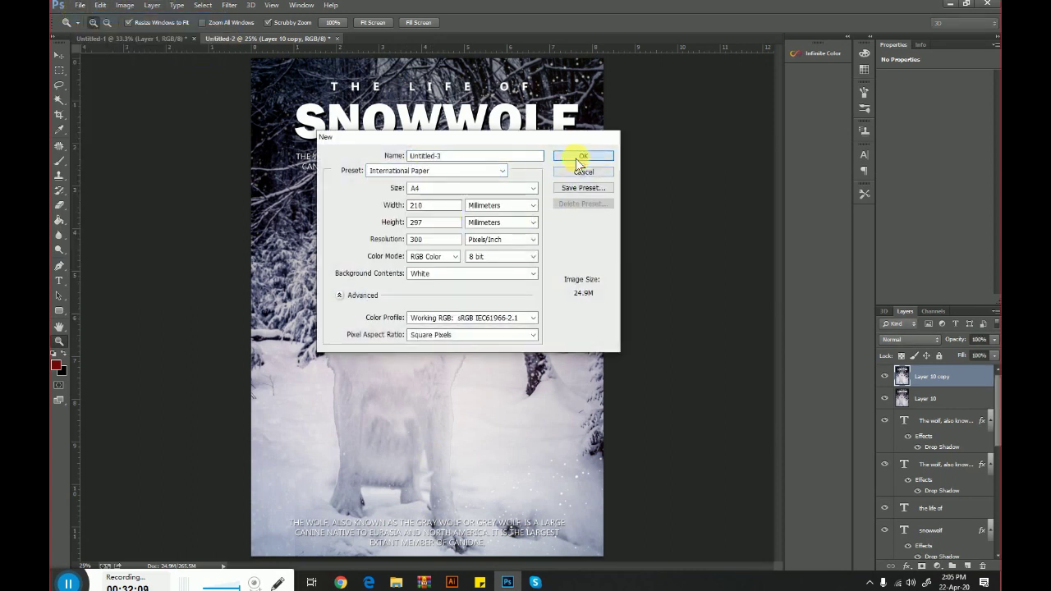
{"action": "left_click", "coordinate": [576, 159]}
{"action": "left_click", "coordinate": [125, 5]}
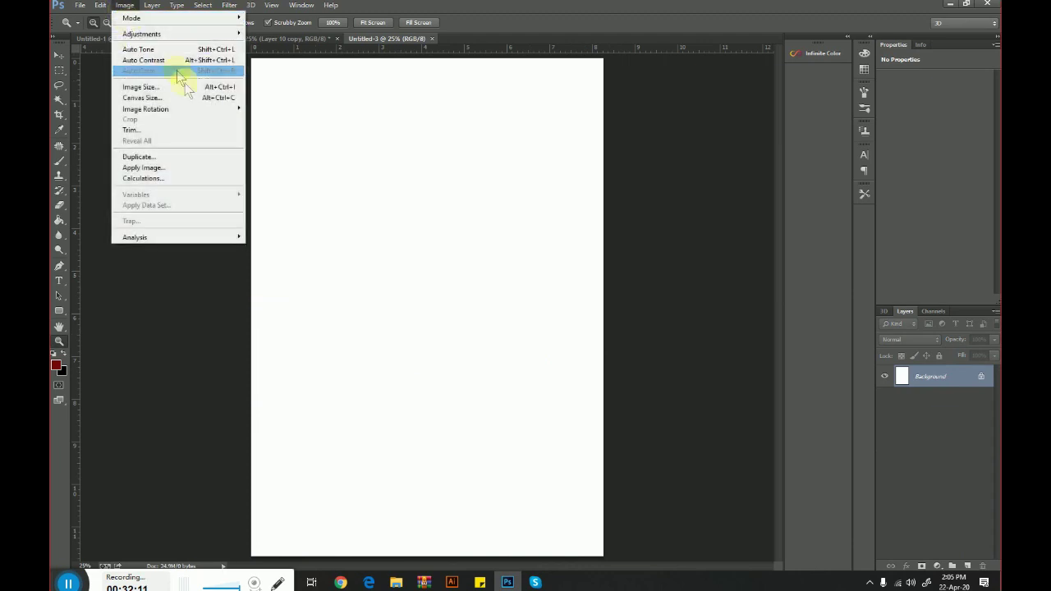
{"action": "mouse_move", "coordinate": [146, 109]}
{"action": "left_click", "coordinate": [278, 118]}
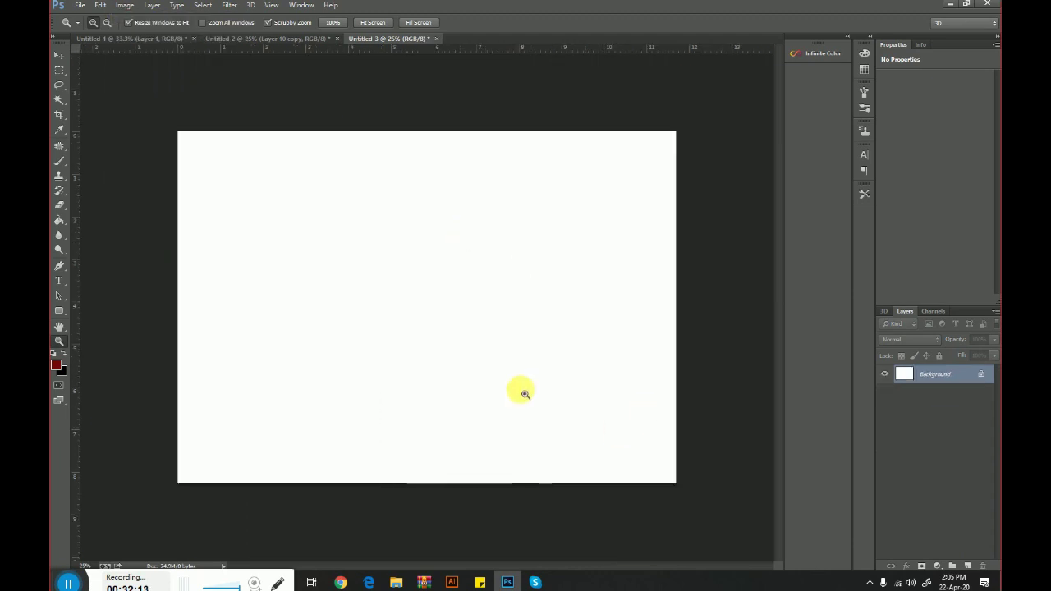
Paste and enlarge the book mockup, then sample its light grey backdrop as foreground
{"action": "key", "text": "ctrl+v"}
{"action": "left_click", "coordinate": [58, 54]}
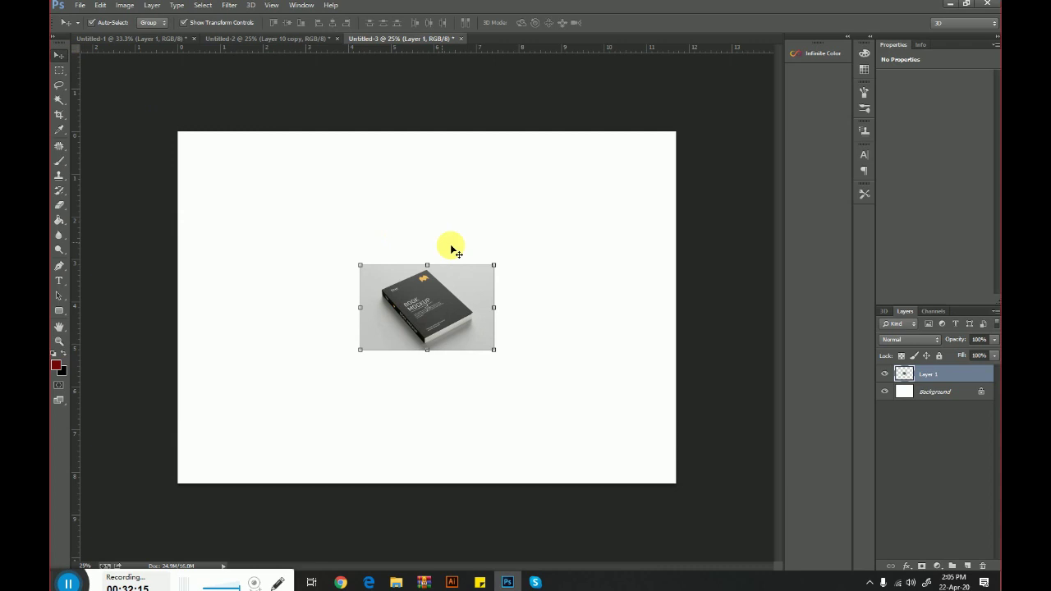
{"action": "left_click_drag", "start_coordinate": [373, 266], "coordinate": [268, 199]}
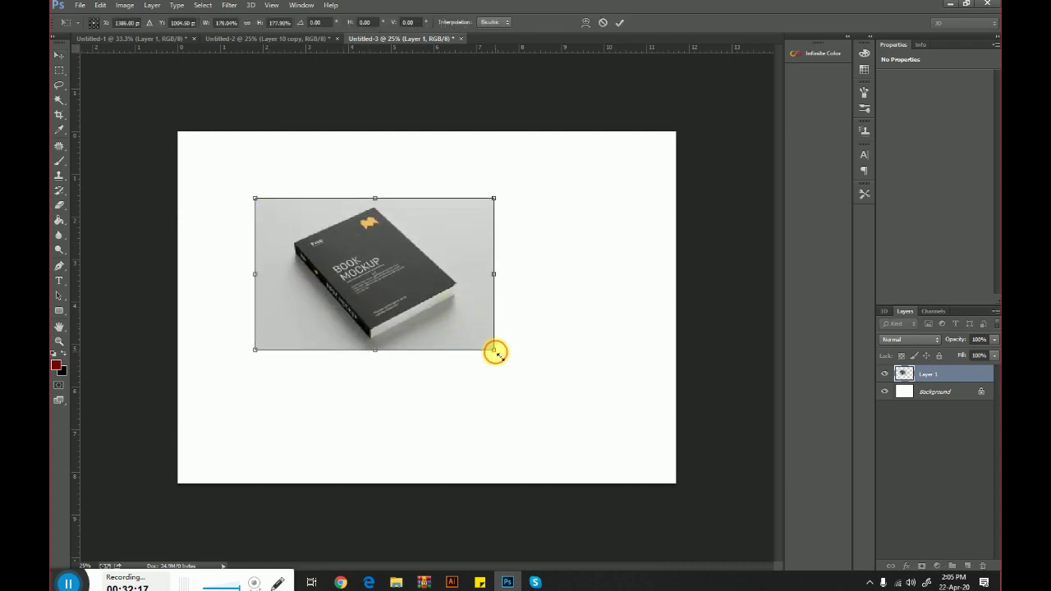
{"action": "left_click_drag", "start_coordinate": [494, 351], "coordinate": [604, 418]}
{"action": "key", "text": "Return"}
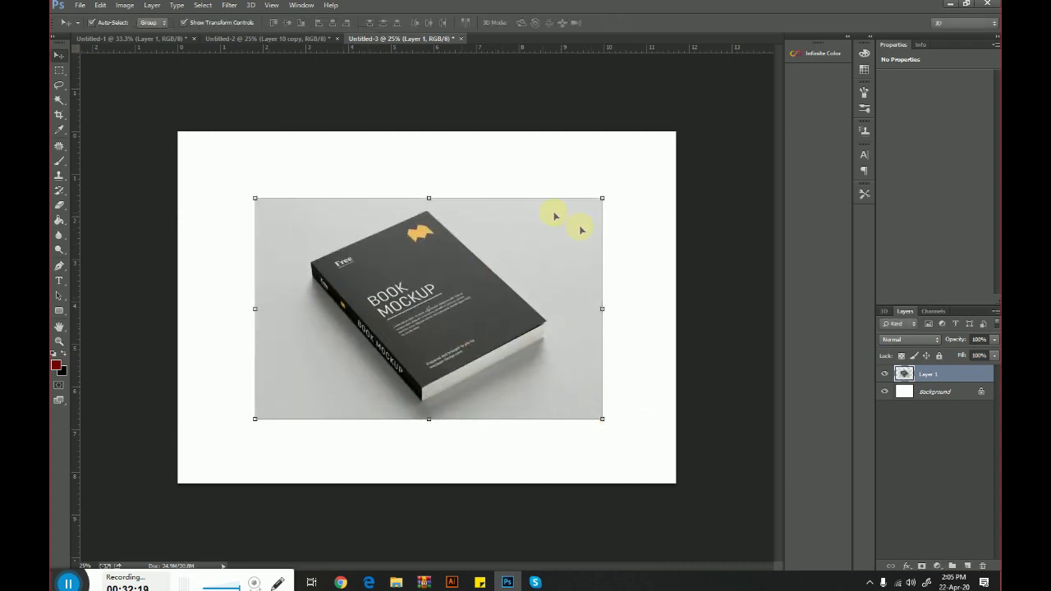
{"action": "left_click", "coordinate": [59, 129]}
{"action": "left_click", "coordinate": [287, 207]}
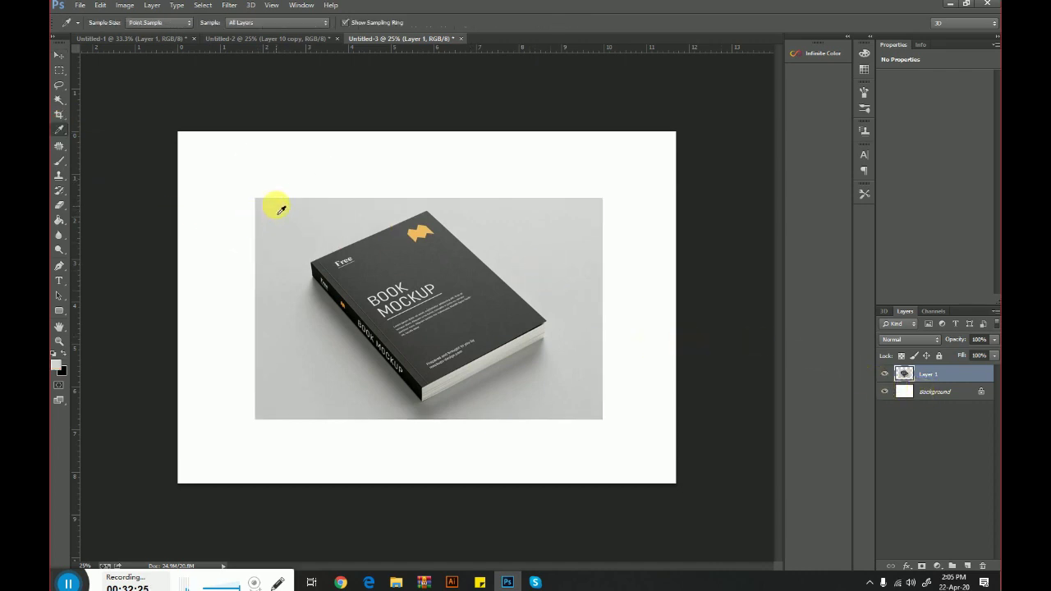
Fill the Background layer with light grey and erase the mockup photo's right and lower-right edges
{"action": "left_click", "coordinate": [940, 391]}
{"action": "left_click", "coordinate": [59, 220]}
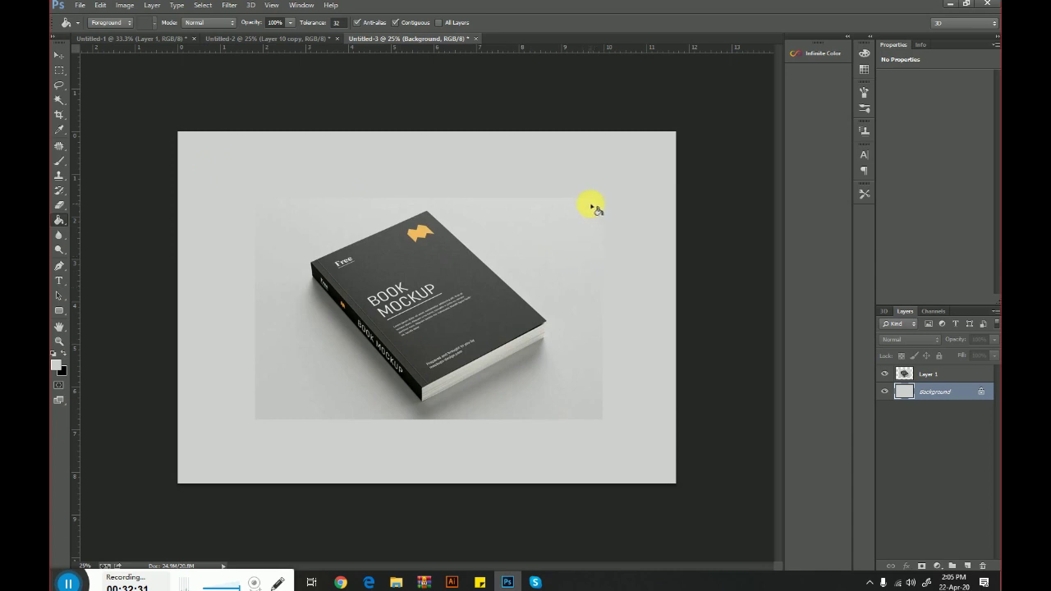
{"action": "left_click", "coordinate": [62, 203]}
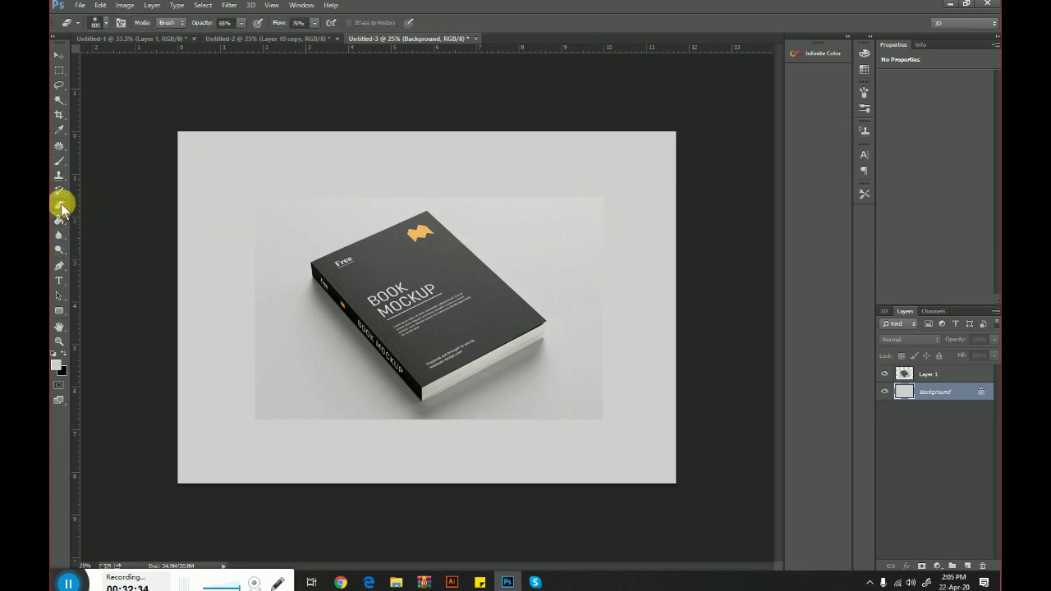
{"action": "left_click", "coordinate": [935, 379]}
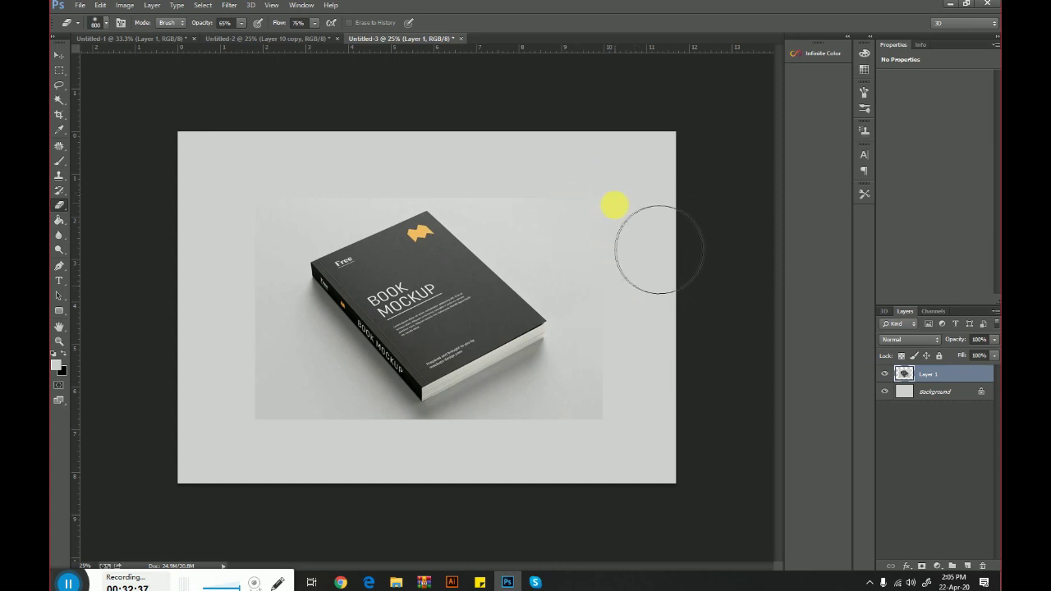
{"action": "left_click_drag", "start_coordinate": [641, 237], "coordinate": [654, 432]}
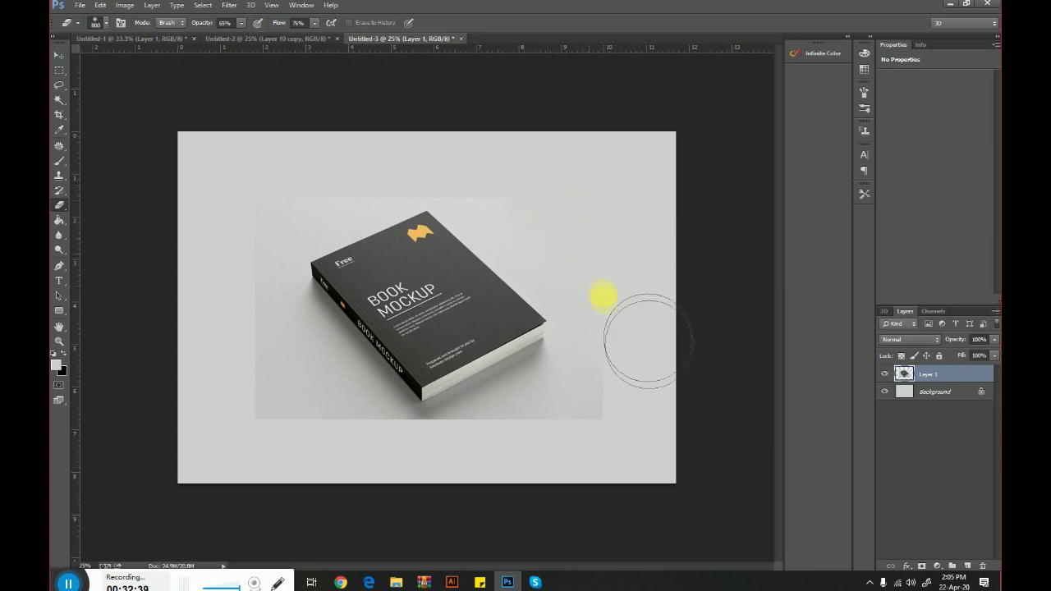
{"action": "left_click_drag", "start_coordinate": [655, 432], "coordinate": [635, 460]}
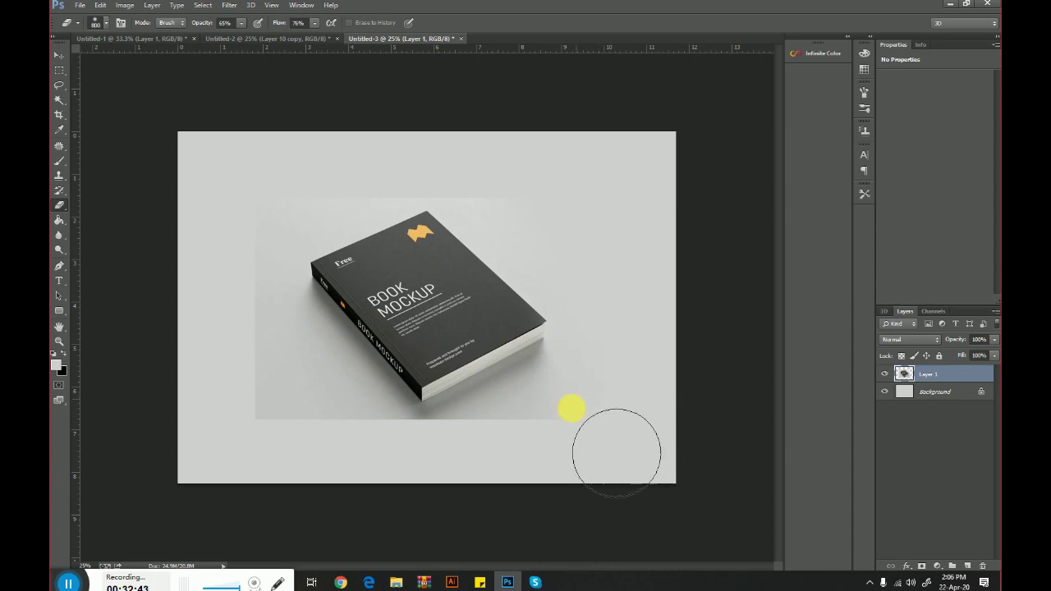
Set the large soft eraser to 82% opacity and 92% flow, then erase the photo's left and lower edges
{"action": "key", "text": "p"}
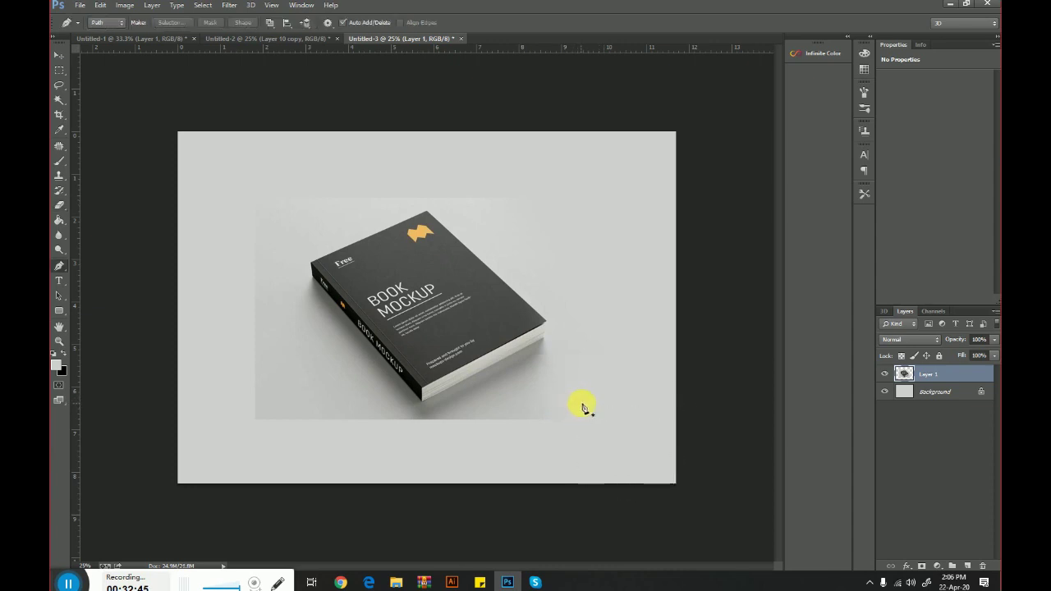
{"action": "left_click", "coordinate": [59, 210]}
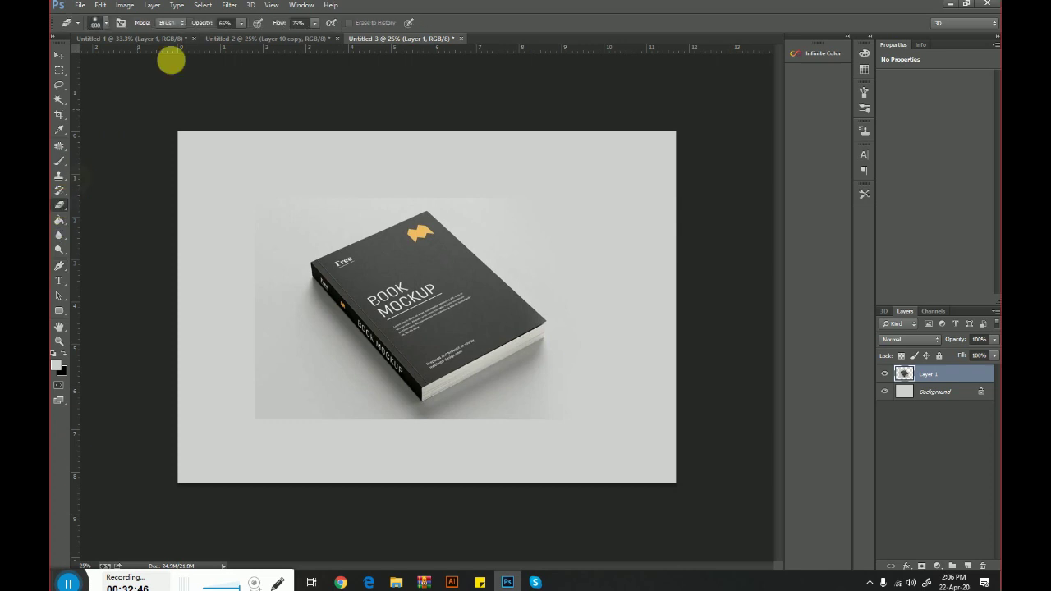
{"action": "left_click", "coordinate": [97, 22]}
{"action": "left_click", "coordinate": [241, 24]}
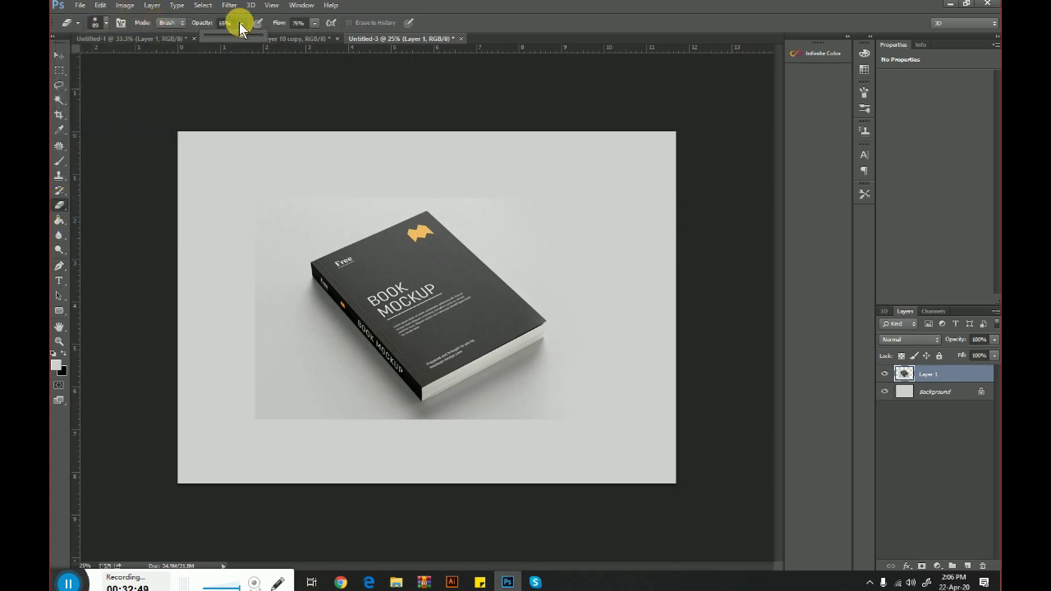
{"action": "left_click_drag", "start_coordinate": [315, 22], "coordinate": [324, 32]}
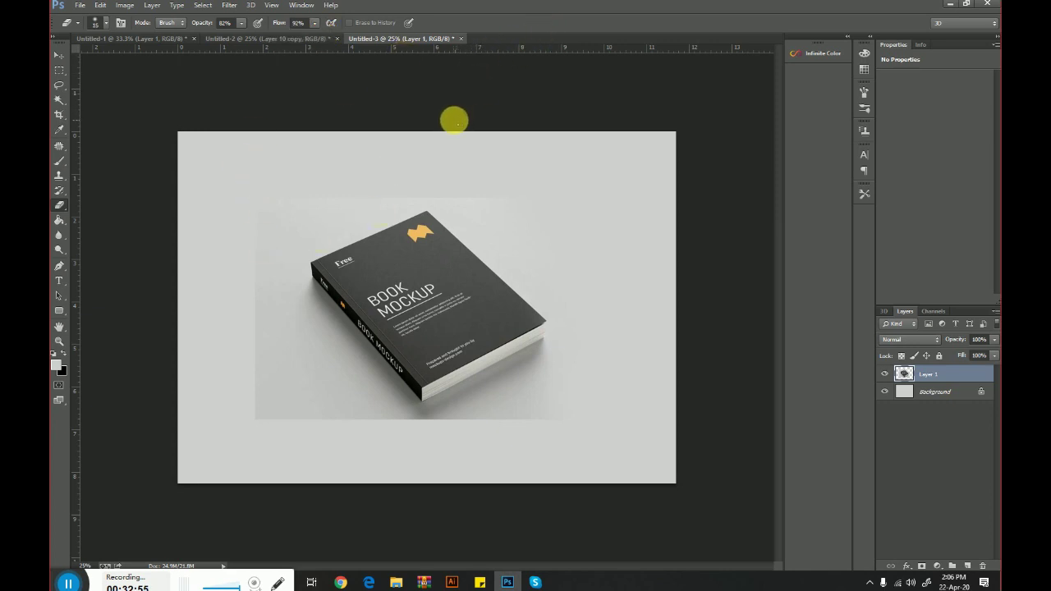
{"action": "left_click_drag", "start_coordinate": [331, 255], "coordinate": [298, 449]}
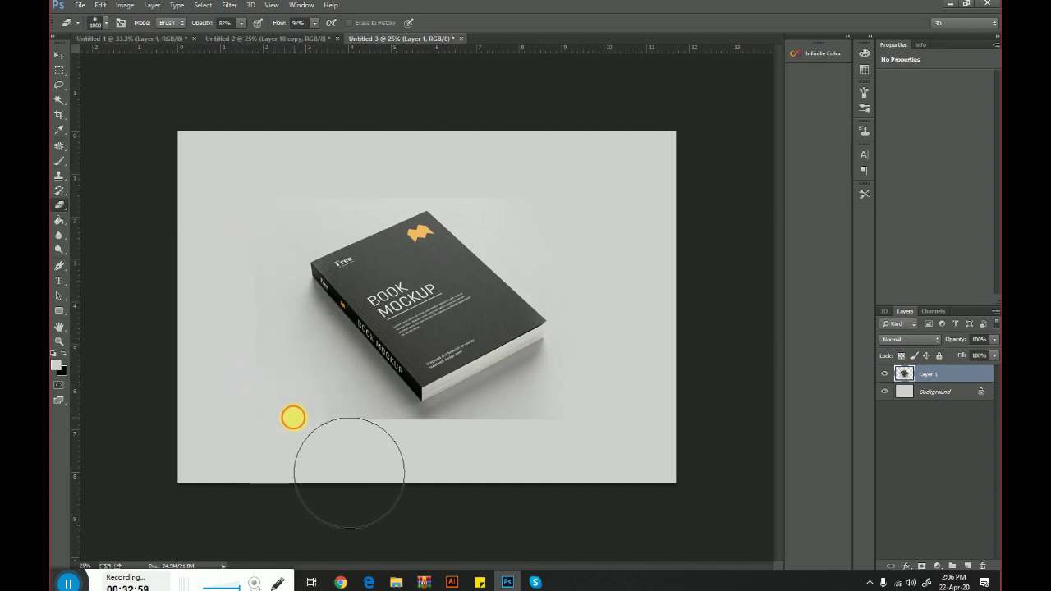
Blend Layer 1's lower edge near the book's corner into the grey background
{"action": "key", "text": "p"}
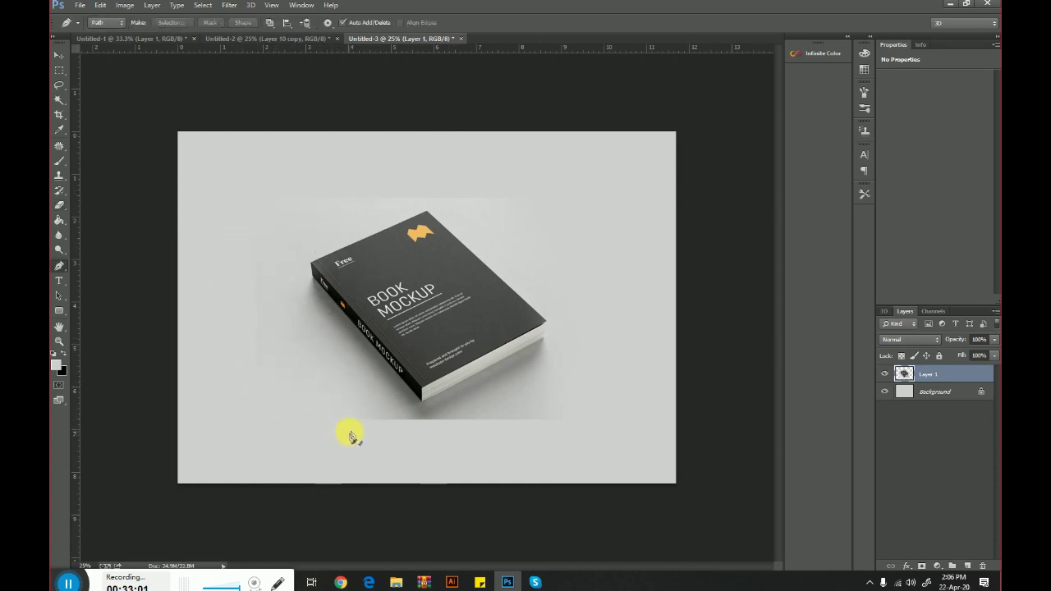
{"action": "left_click", "coordinate": [60, 205]}
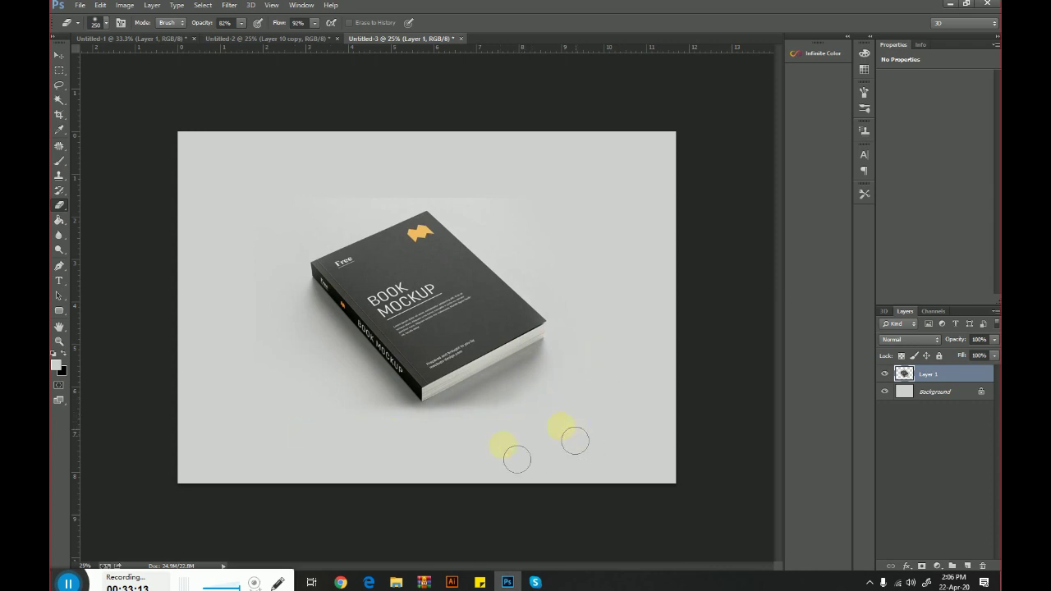
{"action": "left_click_drag", "start_coordinate": [597, 371], "coordinate": [436, 457]}
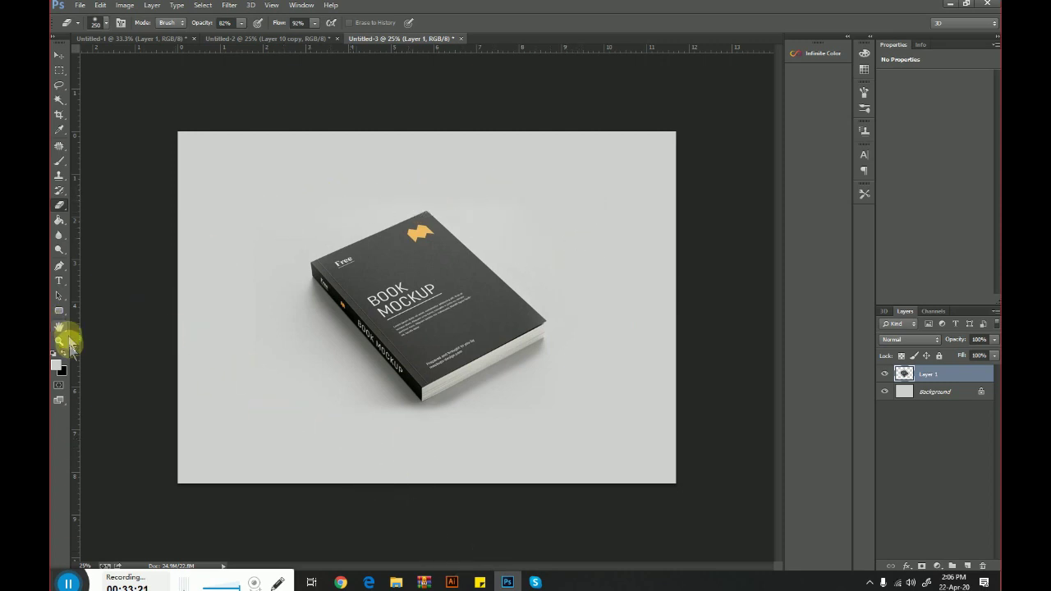
{"action": "left_click", "coordinate": [60, 341]}
Enlarge the Layer 1 book photo by dragging two opposite corner handles outward, then commit the new size
{"action": "left_click", "coordinate": [59, 55]}
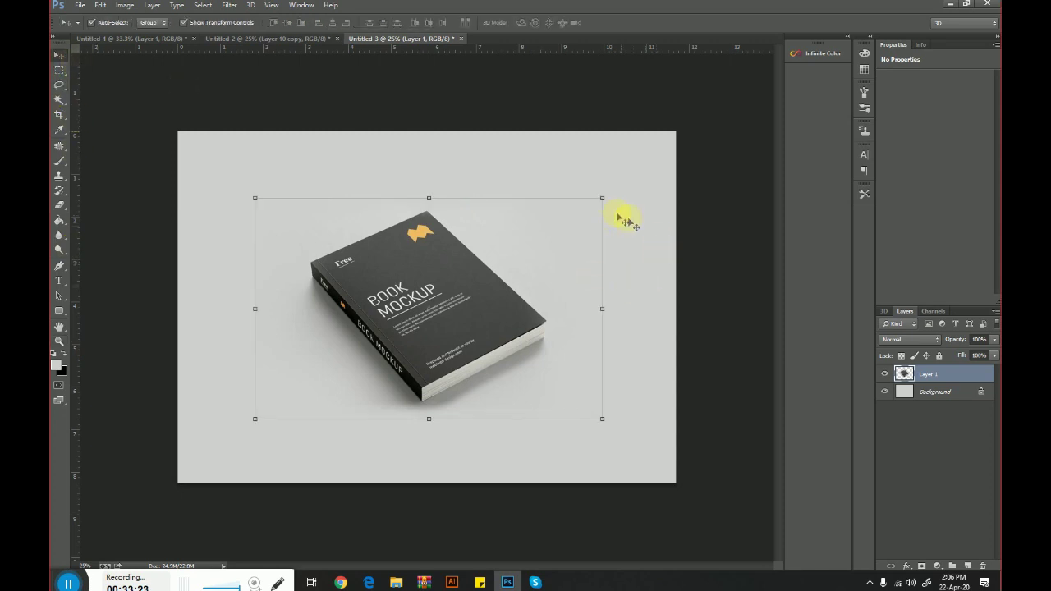
{"action": "left_click_drag", "start_coordinate": [602, 197], "coordinate": [633, 177]}
{"action": "left_click_drag", "start_coordinate": [254, 418], "coordinate": [226, 438]}
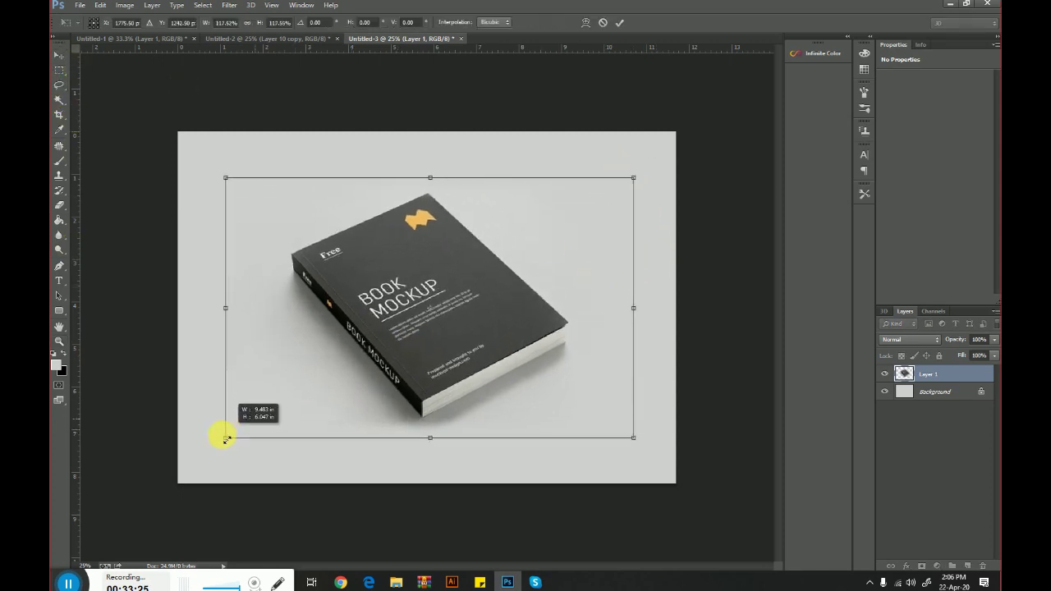
{"action": "key", "text": "Return"}
{"action": "left_click", "coordinate": [698, 423]}
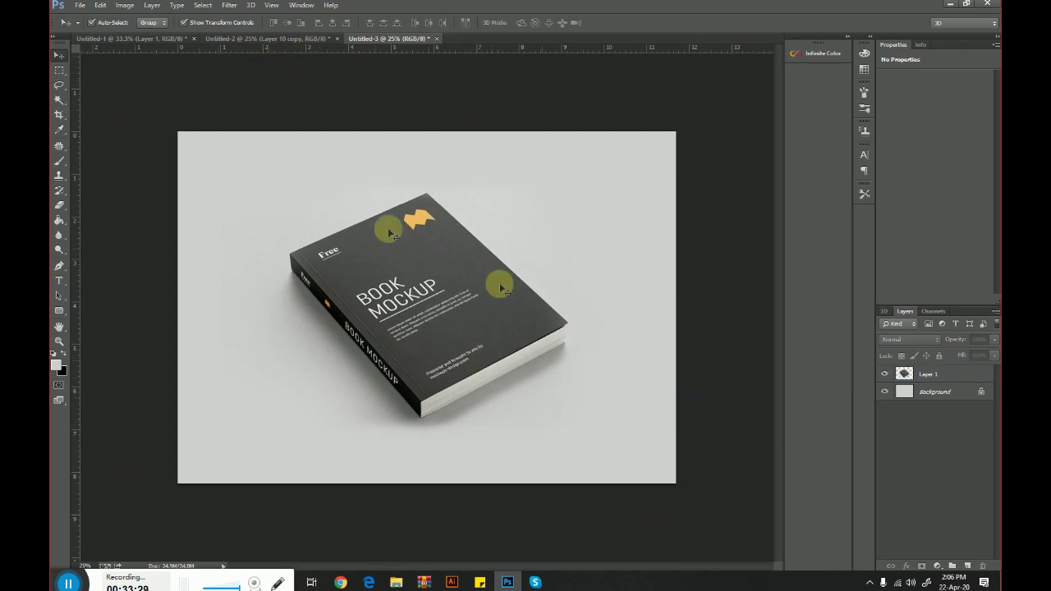
Copy Layer 10 copy from the Untitled-2 Snowwolf poster into the Untitled-3 book mockup document
{"action": "left_click", "coordinate": [283, 40]}
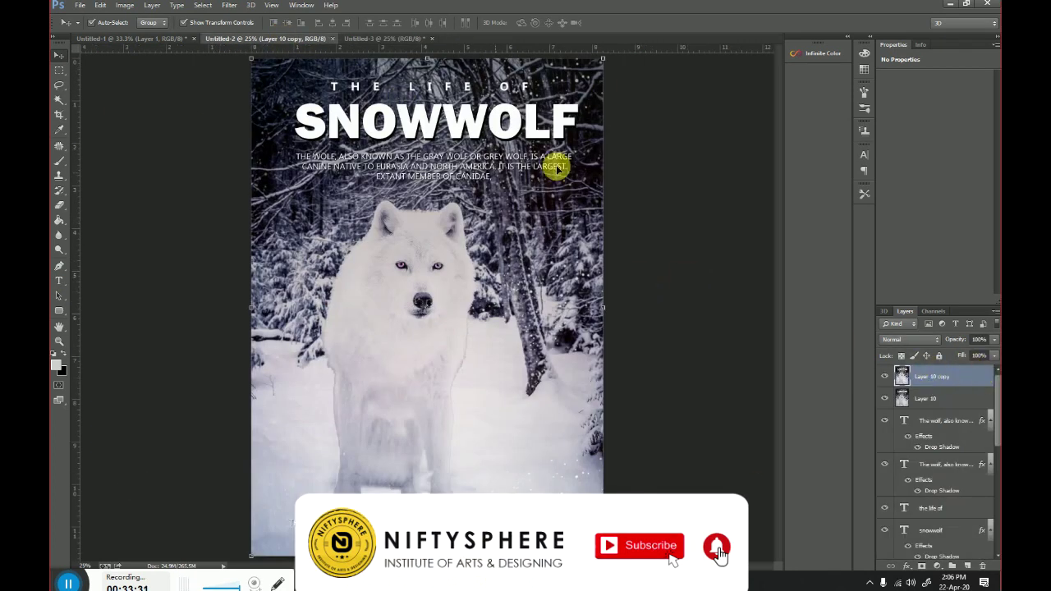
{"action": "left_click_drag", "start_coordinate": [284, 38], "coordinate": [216, 215]}
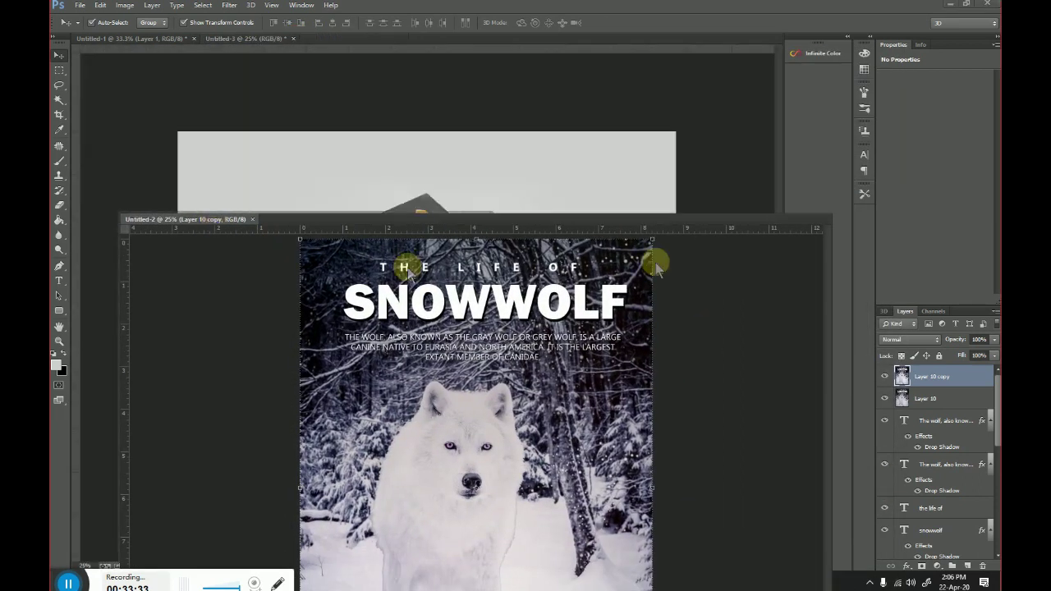
{"action": "left_click_drag", "start_coordinate": [655, 263], "coordinate": [446, 222]}
{"action": "left_click_drag", "start_coordinate": [370, 218], "coordinate": [274, 340]}
{"action": "mouse_move", "coordinate": [902, 376]}
{"action": "left_mouse_down"}
{"action": "mouse_move", "coordinate": [501, 325]}
{"action": "mouse_move", "coordinate": [512, 329]}
{"action": "left_mouse_up"}
{"action": "mouse_move", "coordinate": [215, 335]}
{"action": "left_mouse_down"}
{"action": "mouse_move", "coordinate": [309, 48]}
{"action": "mouse_move", "coordinate": [279, 43]}
{"action": "left_mouse_up"}
{"action": "left_click", "coordinate": [278, 38]}
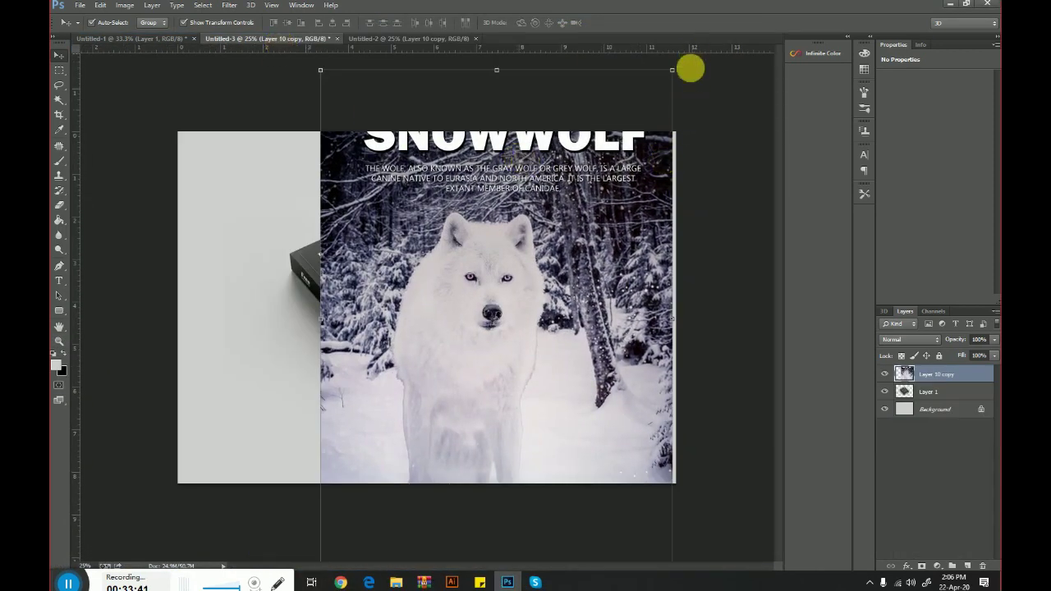
Scale the Snowwolf poster down, pull its four corners onto the book's front cover, then deselect
{"action": "left_click_drag", "start_coordinate": [672, 69], "coordinate": [520, 277]}
{"action": "mouse_move", "coordinate": [434, 352]}
{"action": "left_mouse_down"}
{"action": "mouse_move", "coordinate": [514, 270]}
{"action": "mouse_move", "coordinate": [526, 236]}
{"action": "mouse_move", "coordinate": [528, 248]}
{"action": "left_mouse_up"}
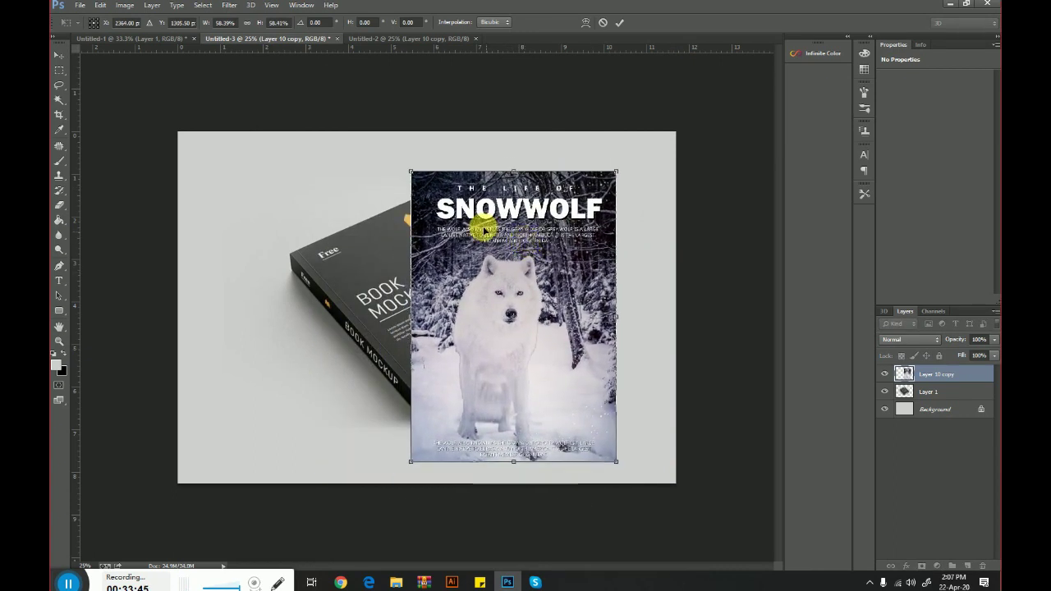
{"action": "left_click_drag", "start_coordinate": [411, 173], "coordinate": [290, 253]}
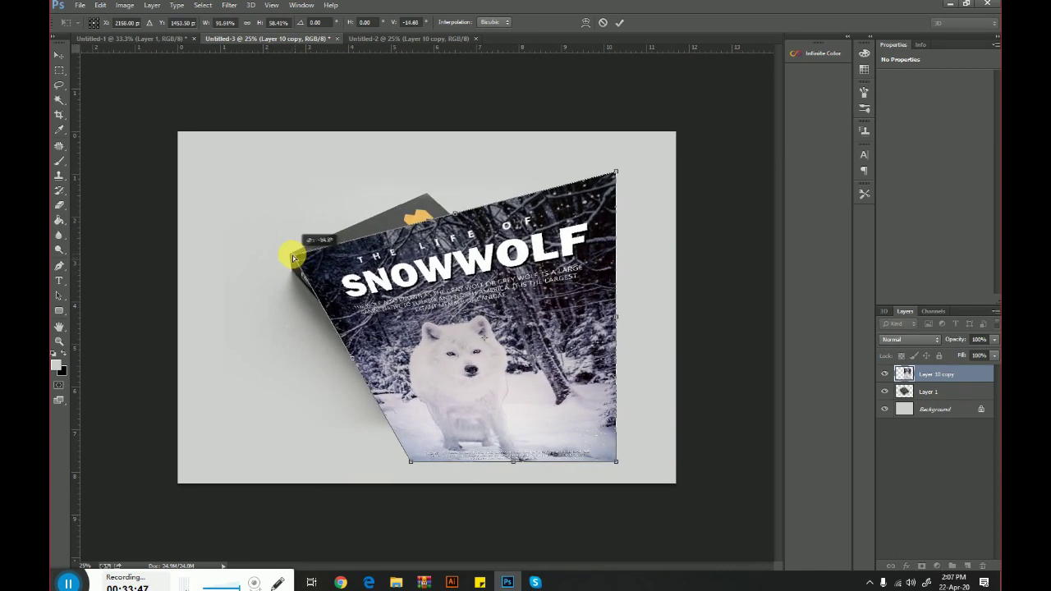
{"action": "left_click_drag", "start_coordinate": [615, 173], "coordinate": [426, 193]}
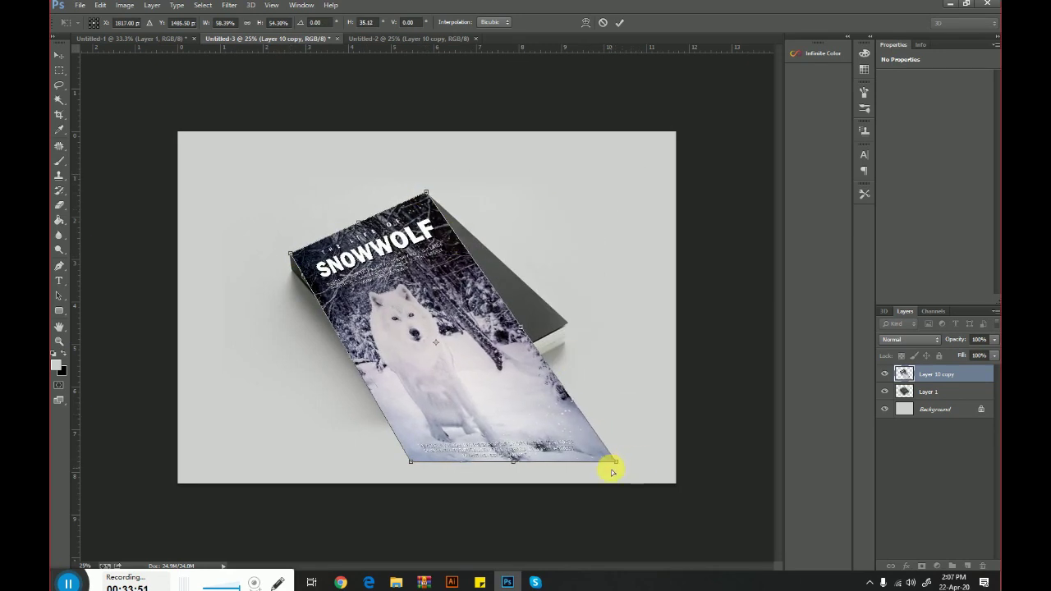
{"action": "left_click_drag", "start_coordinate": [612, 471], "coordinate": [569, 329]}
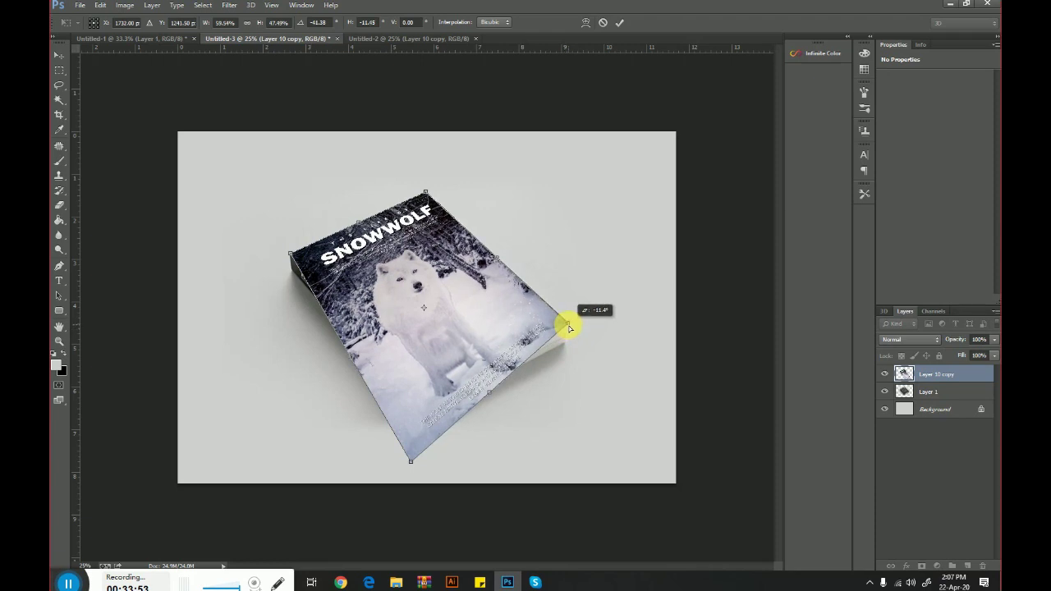
{"action": "left_click_drag", "start_coordinate": [411, 462], "coordinate": [419, 405]}
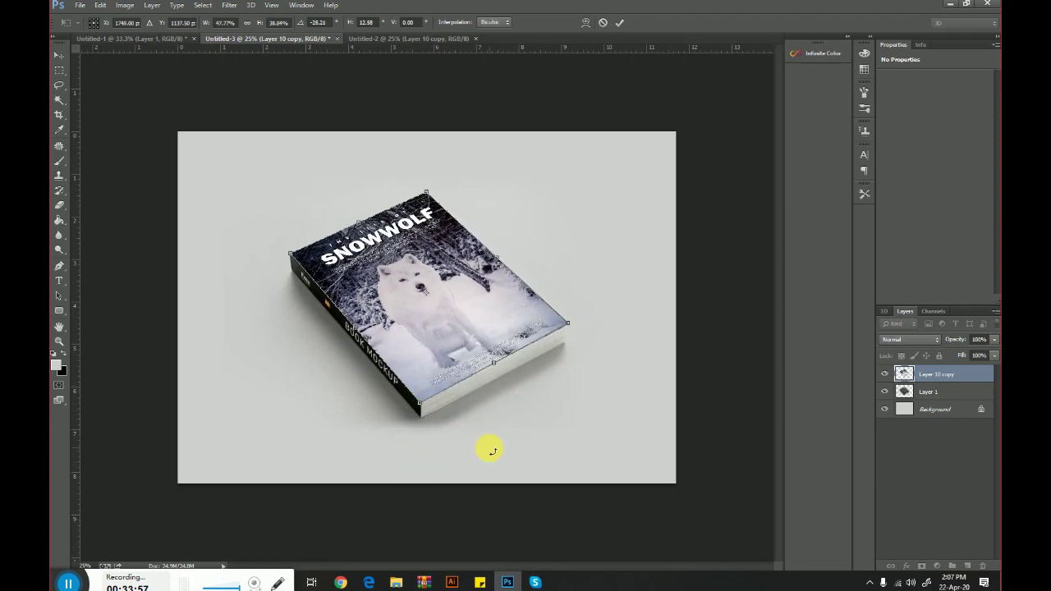
{"action": "left_click", "coordinate": [691, 390]}
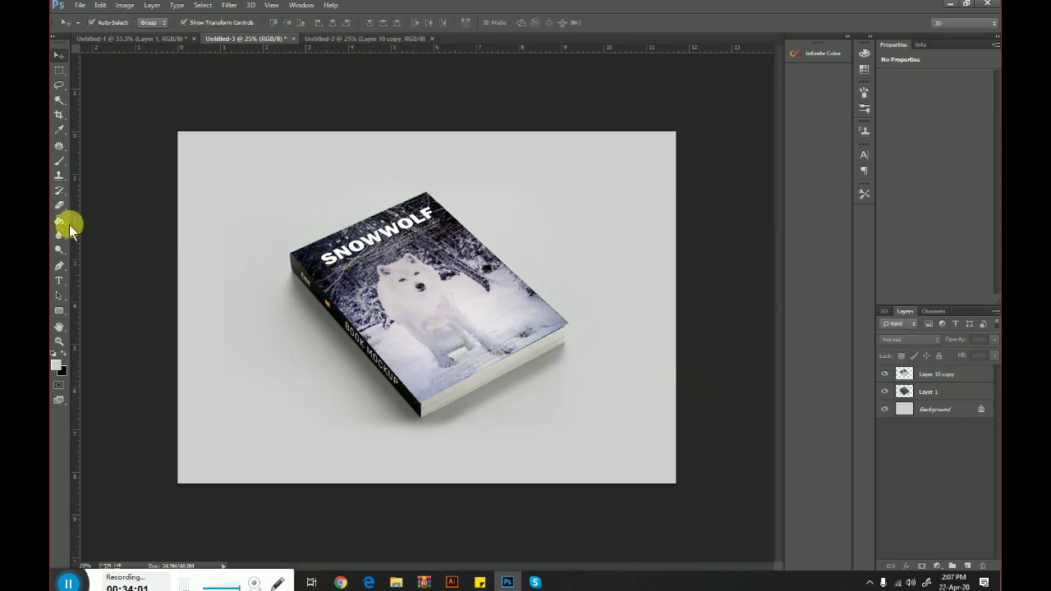
Sample the book's dark colour and draw a rectangle shape beside the book's spine
{"action": "left_click", "coordinate": [58, 130]}
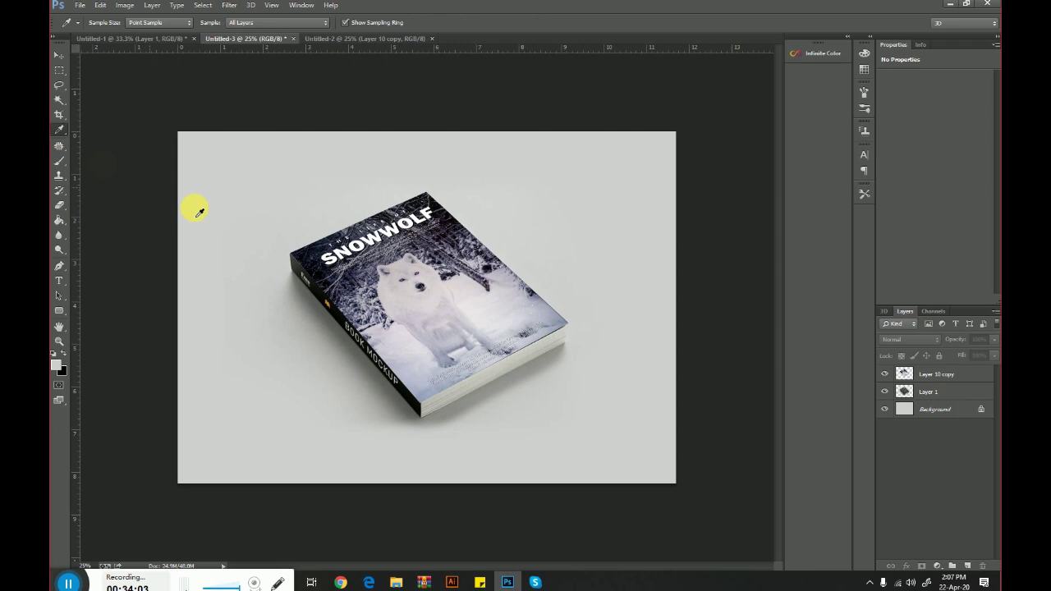
{"action": "left_click", "coordinate": [306, 261]}
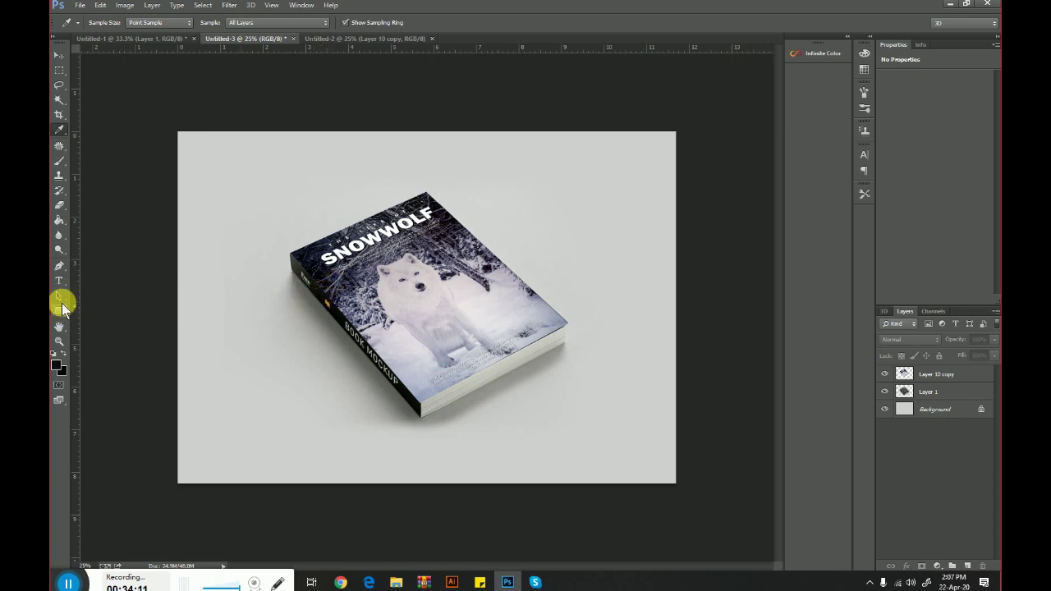
{"action": "left_click", "coordinate": [59, 310]}
{"action": "left_click", "coordinate": [86, 299]}
{"action": "left_click_drag", "start_coordinate": [225, 234], "coordinate": [247, 417]}
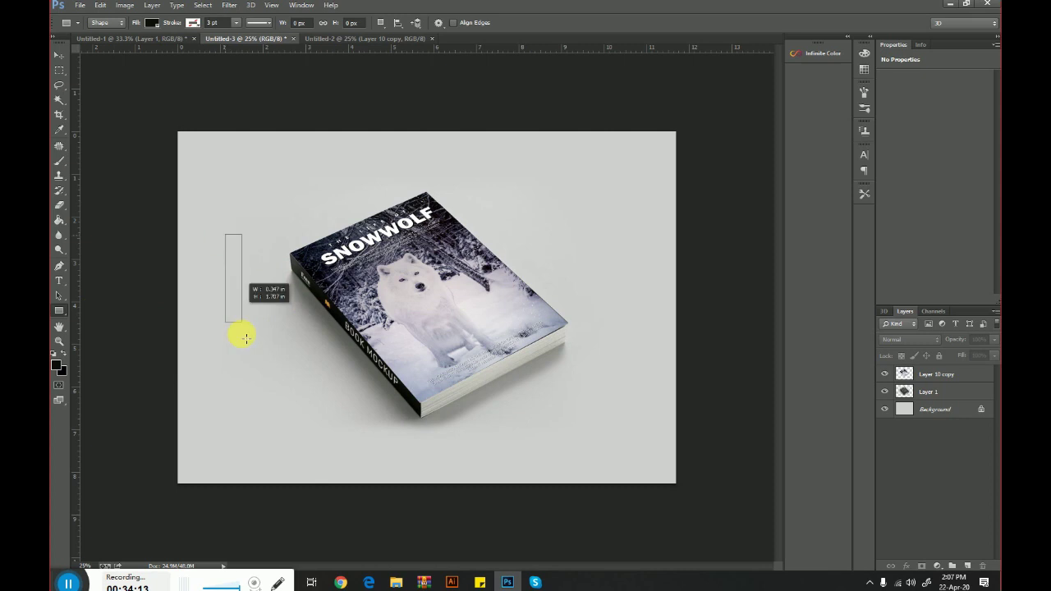
{"action": "left_click", "coordinate": [60, 55]}
{"action": "mouse_move", "coordinate": [228, 264]}
{"action": "left_mouse_down"}
{"action": "mouse_move", "coordinate": [272, 328]}
{"action": "mouse_move", "coordinate": [291, 255]}
{"action": "left_mouse_up"}
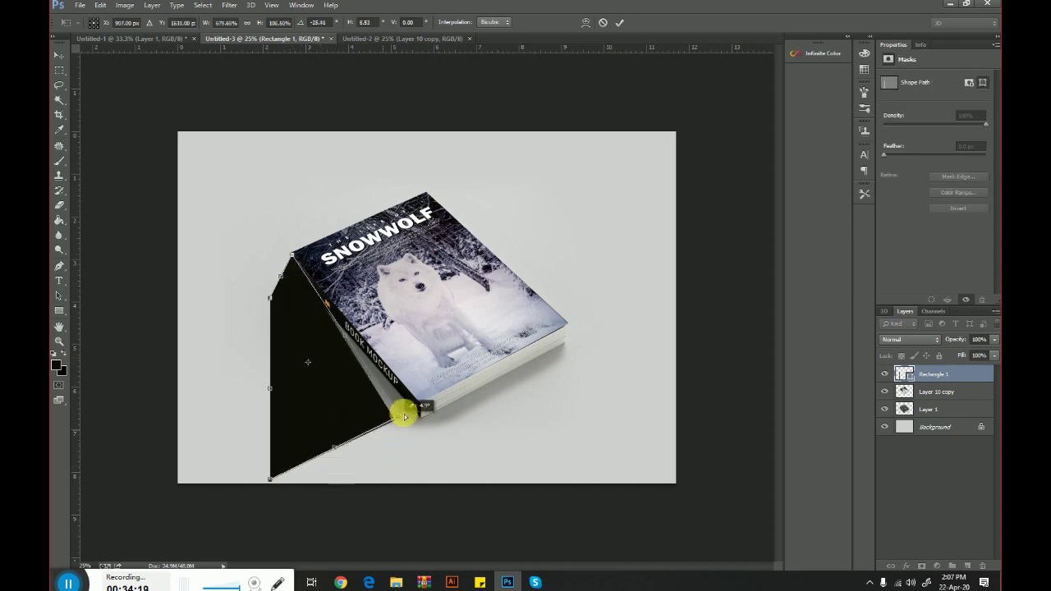
Distort the dark rectangle into a slanted spine along the book's left edge, keeping SNOWWOLF visible
{"action": "left_click_drag", "start_coordinate": [290, 482], "coordinate": [420, 407]}
{"action": "left_click_drag", "start_coordinate": [274, 481], "coordinate": [349, 380]}
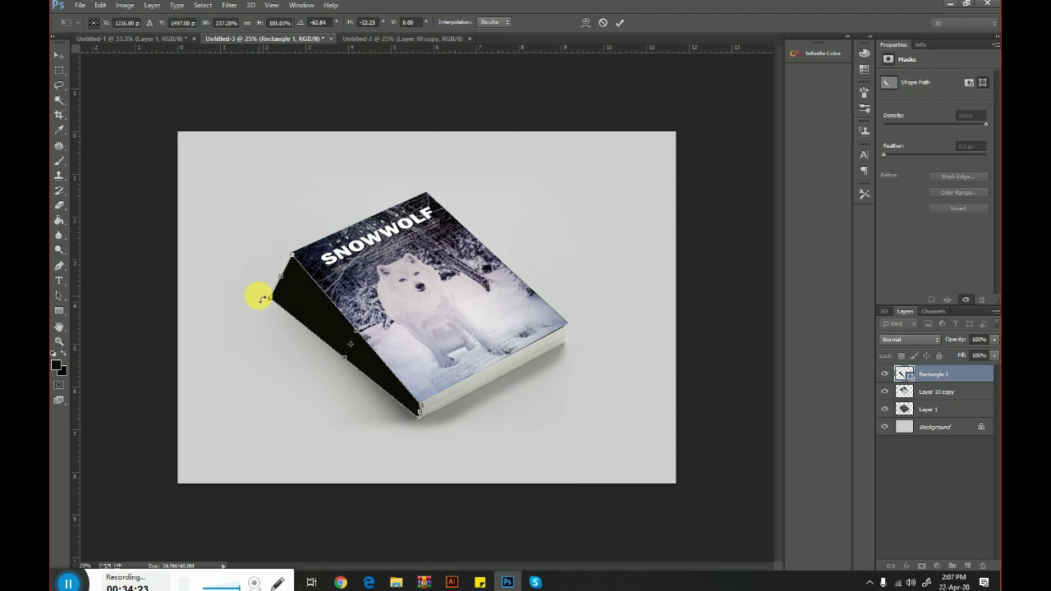
{"action": "left_click_drag", "start_coordinate": [276, 302], "coordinate": [298, 279]}
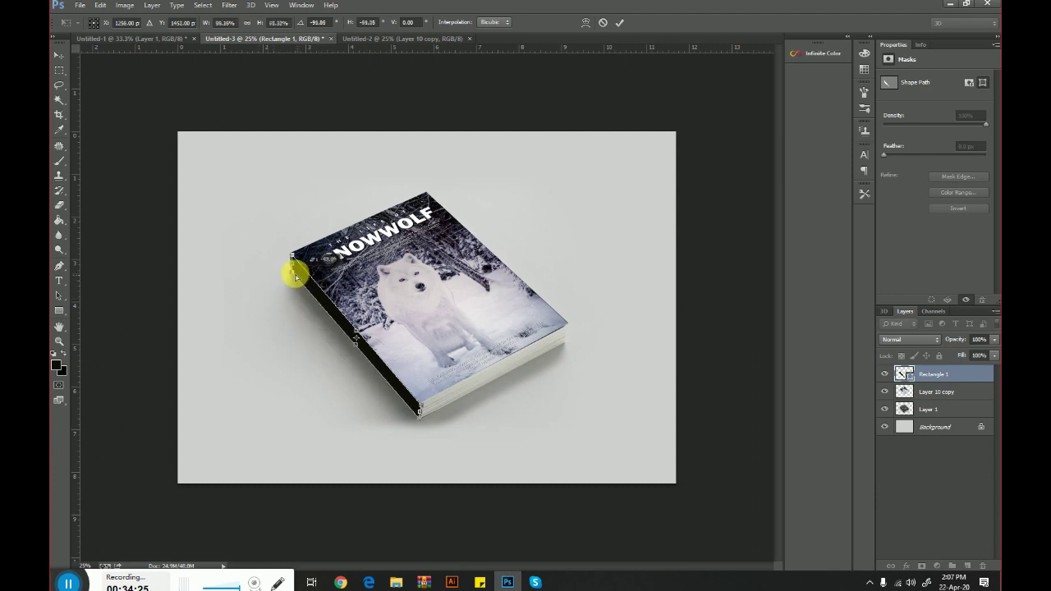
{"action": "left_click_drag", "start_coordinate": [294, 275], "coordinate": [290, 276]}
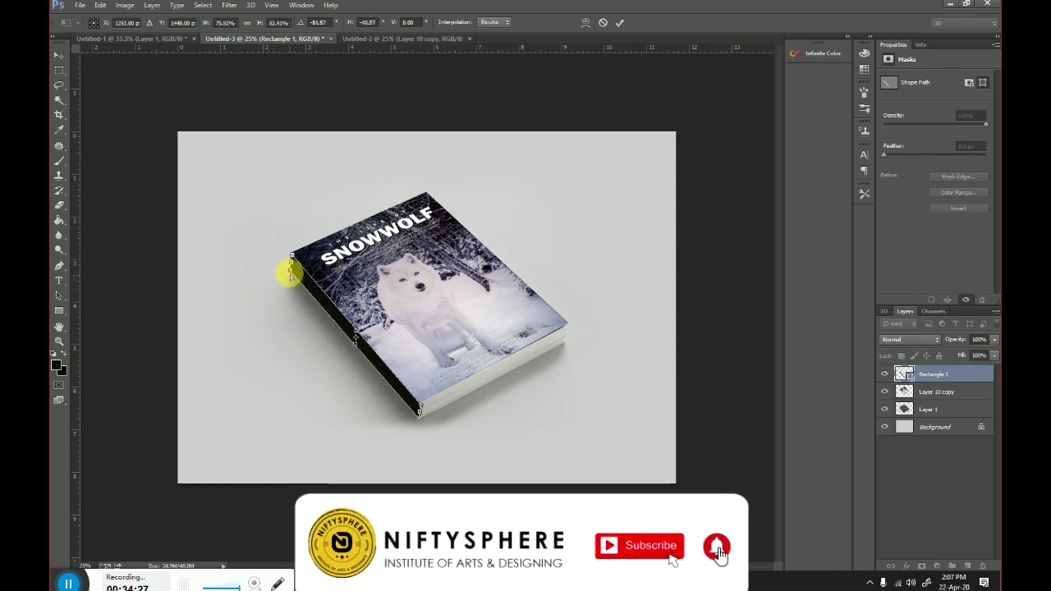
{"action": "key", "text": "Return"}
Zoom in, align Rectangle 1's top-left corner with the cover corner, and set its opacity to 92%
{"action": "left_click", "coordinate": [697, 345]}
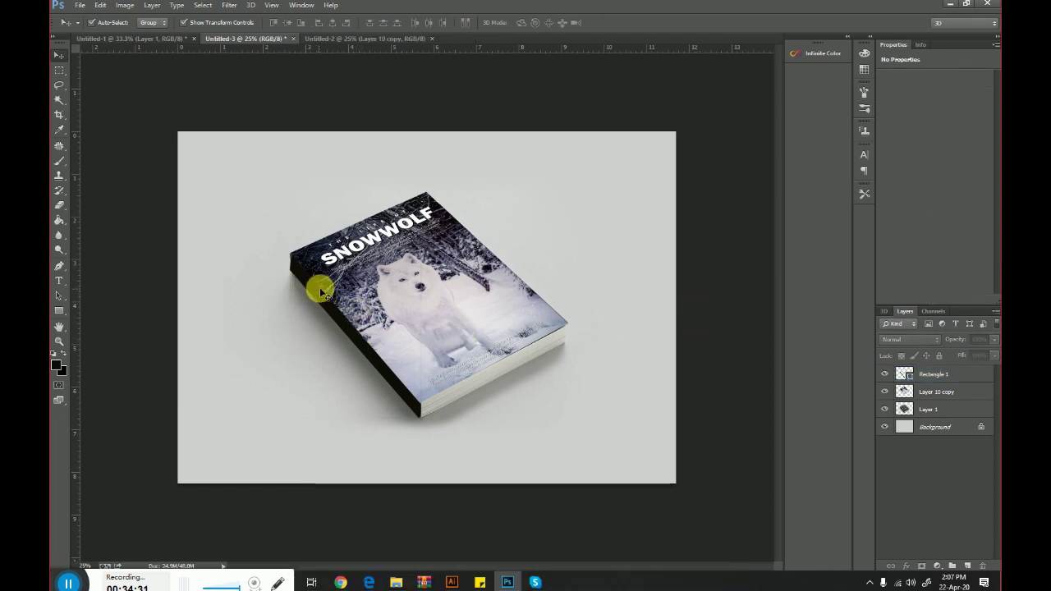
{"action": "scroll", "coordinate": [321, 291], "scroll_direction": "up", "scroll_amount": 1}
{"action": "scroll", "coordinate": [217, 282], "scroll_direction": "up", "scroll_amount": 1}
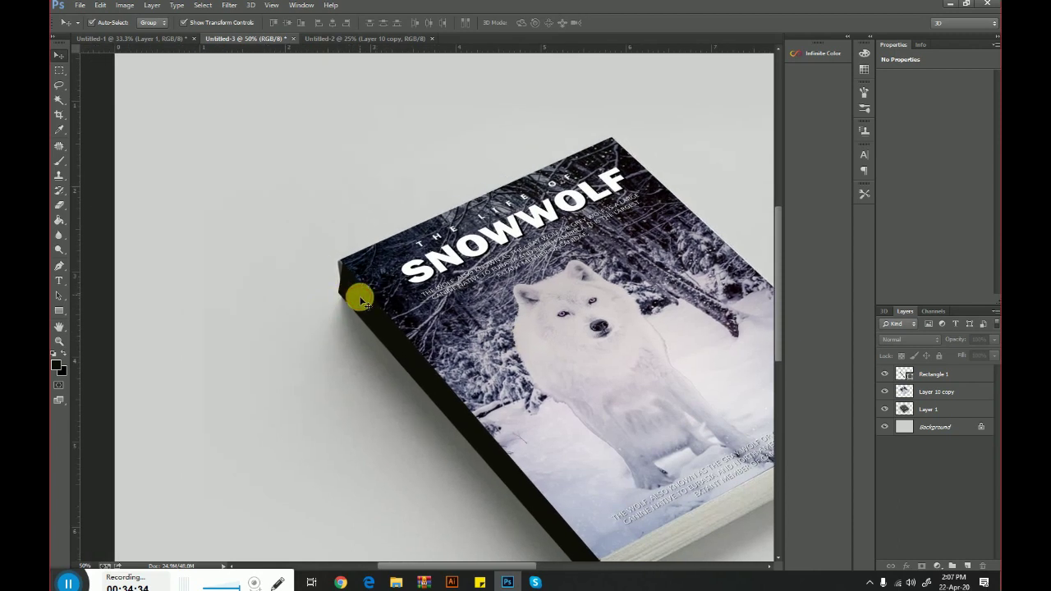
{"action": "left_click", "coordinate": [357, 296]}
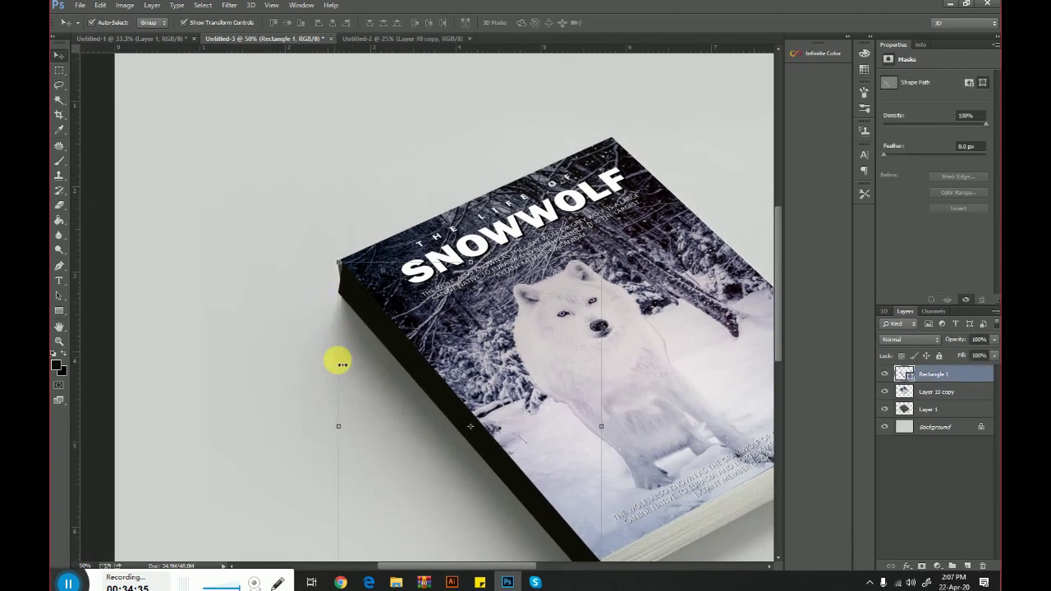
{"action": "left_click", "coordinate": [339, 264]}
{"action": "left_click_drag", "start_coordinate": [339, 261], "coordinate": [336, 260]}
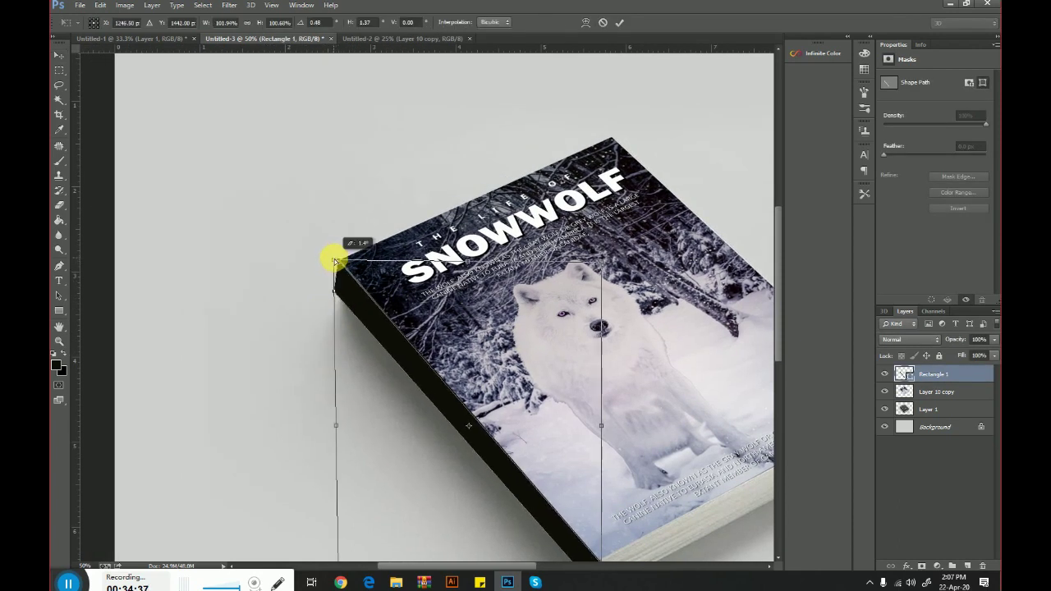
{"action": "key", "text": "Return"}
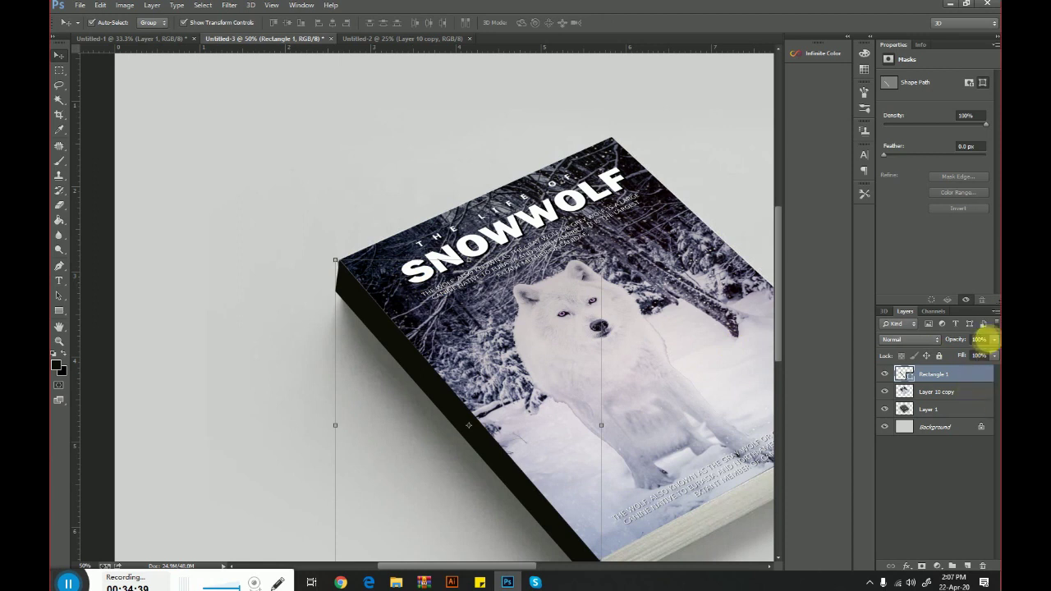
{"action": "mouse_move", "coordinate": [993, 349]}
{"action": "left_mouse_down"}
{"action": "mouse_move", "coordinate": [951, 355]}
{"action": "mouse_move", "coordinate": [990, 357]}
{"action": "left_mouse_up"}
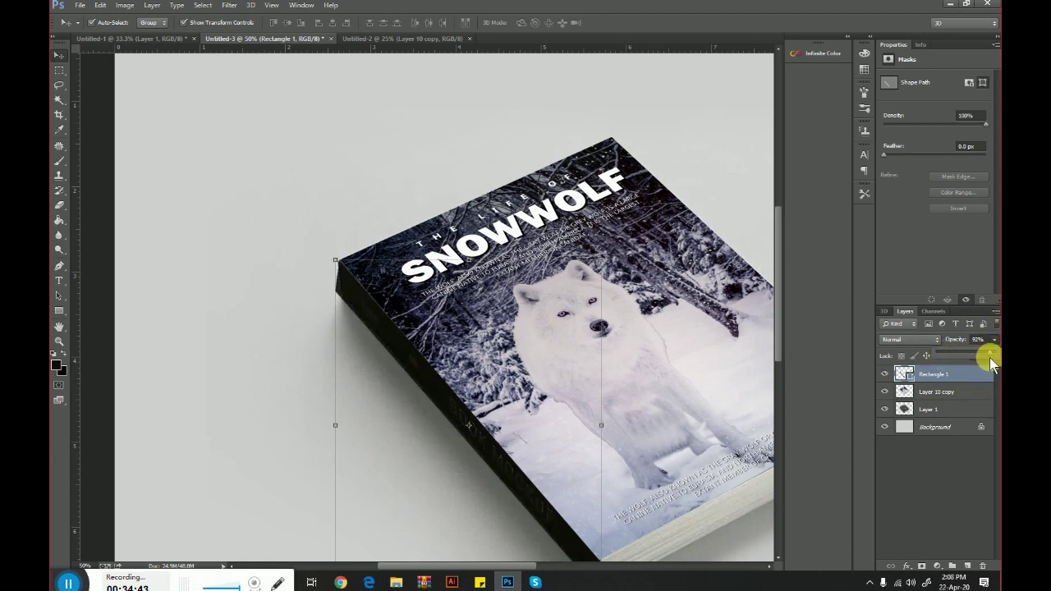
{"action": "left_click", "coordinate": [57, 343]}
{"action": "right_click", "coordinate": [610, 317]}
{"action": "left_click", "coordinate": [640, 330]}
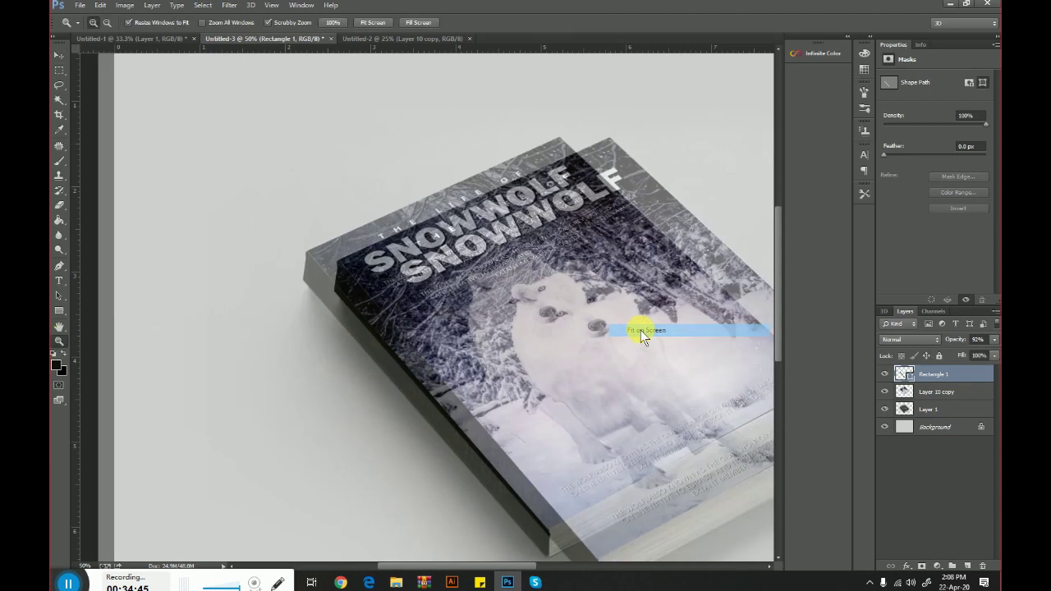
{"action": "right_click", "coordinate": [557, 324]}
{"action": "left_click", "coordinate": [633, 396]}
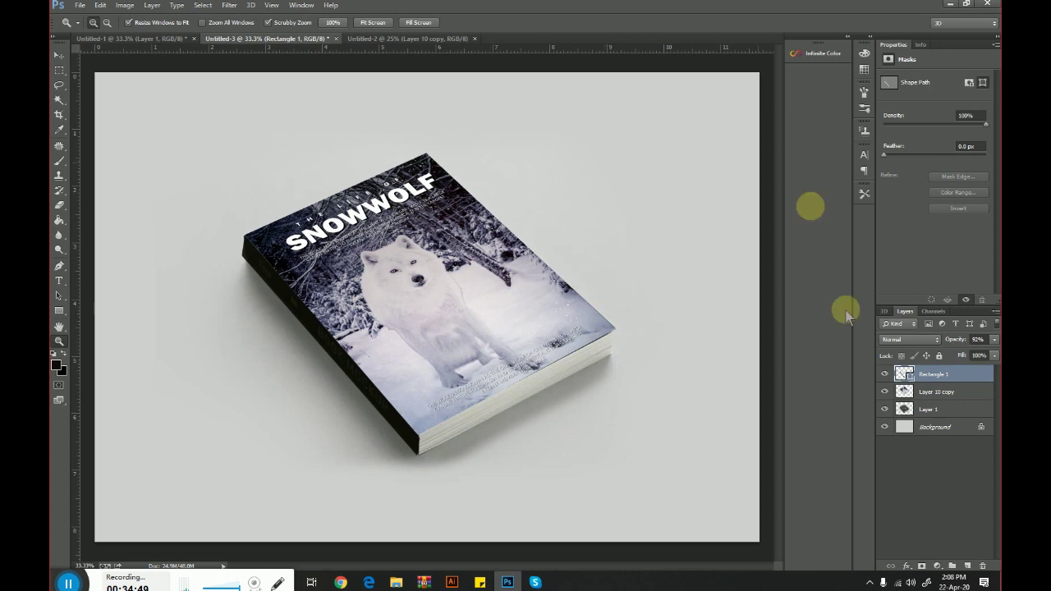
{"action": "left_click", "coordinate": [384, 38]}
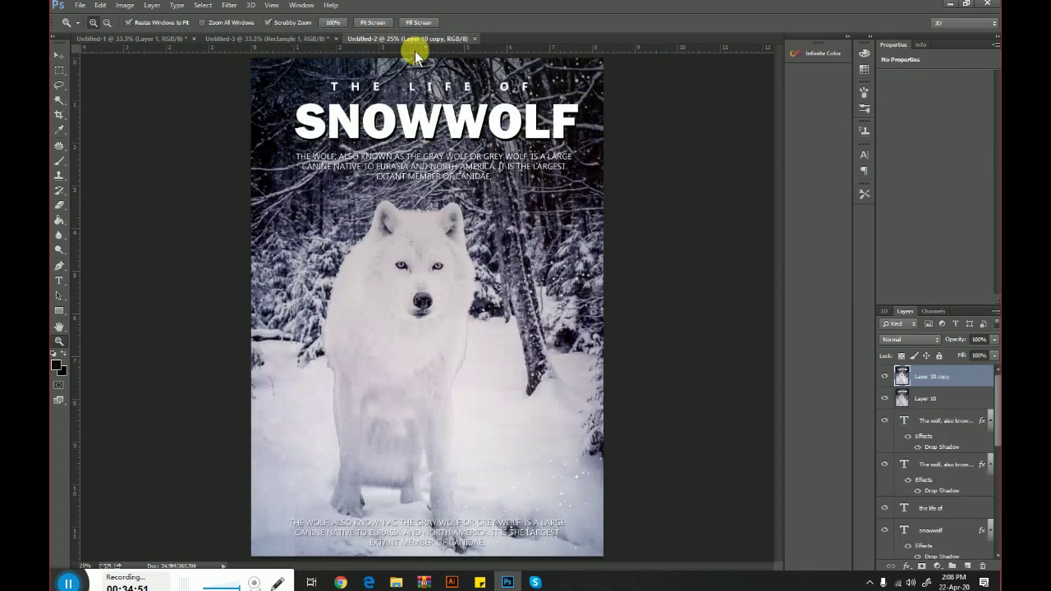
{"action": "right_click", "coordinate": [532, 326]}
{"action": "left_click", "coordinate": [575, 382]}
{"action": "right_click", "coordinate": [398, 347]}
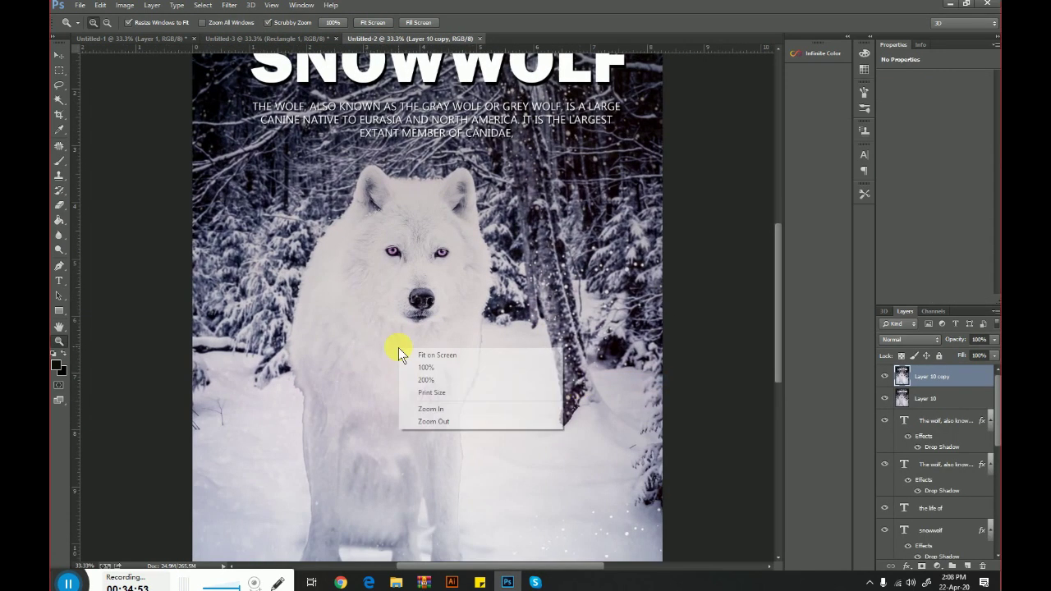
{"action": "left_click", "coordinate": [446, 421]}
{"action": "right_click", "coordinate": [432, 387]}
{"action": "left_click", "coordinate": [493, 462]}
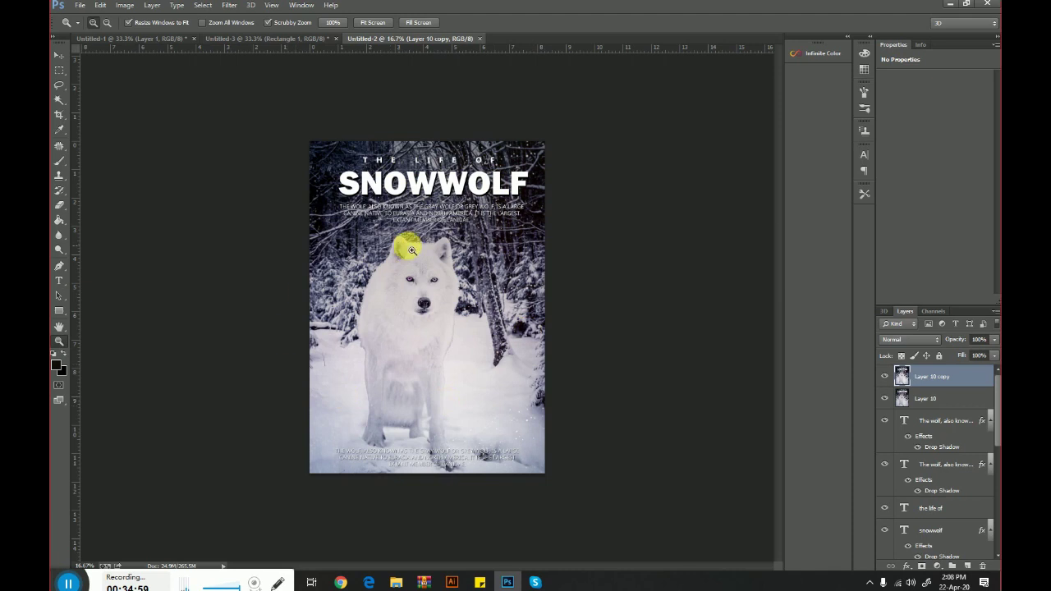
{"action": "left_click", "coordinate": [470, 297]}
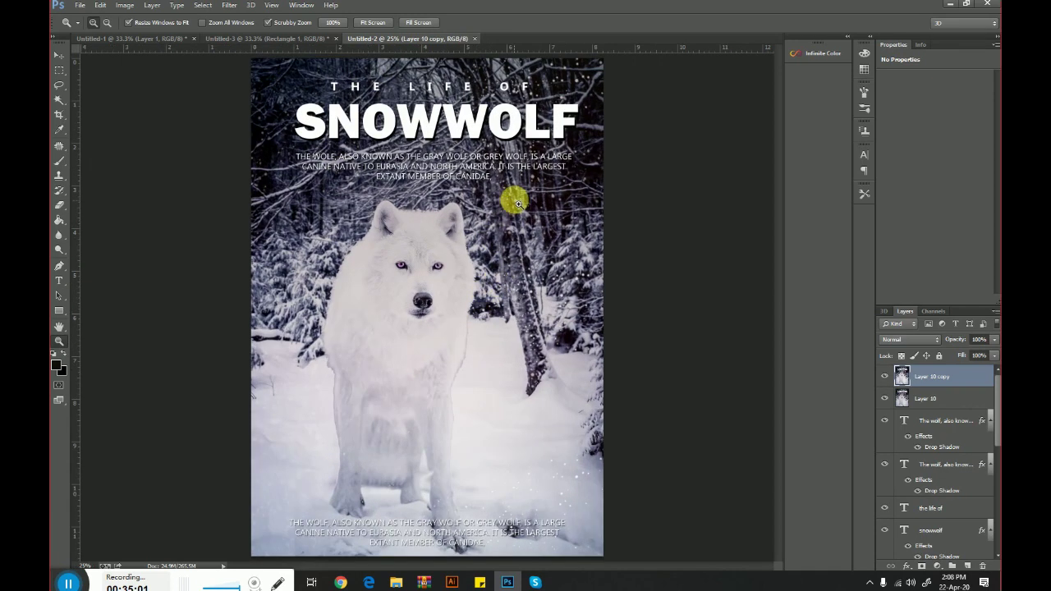
{"action": "left_click", "coordinate": [289, 39]}
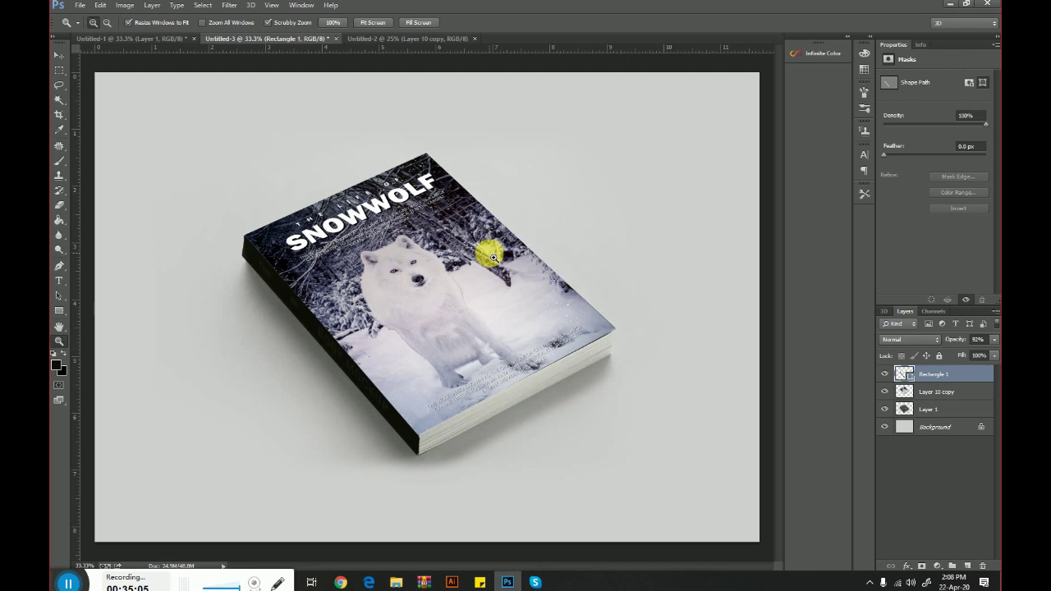
{"action": "right_click", "coordinate": [446, 224]}
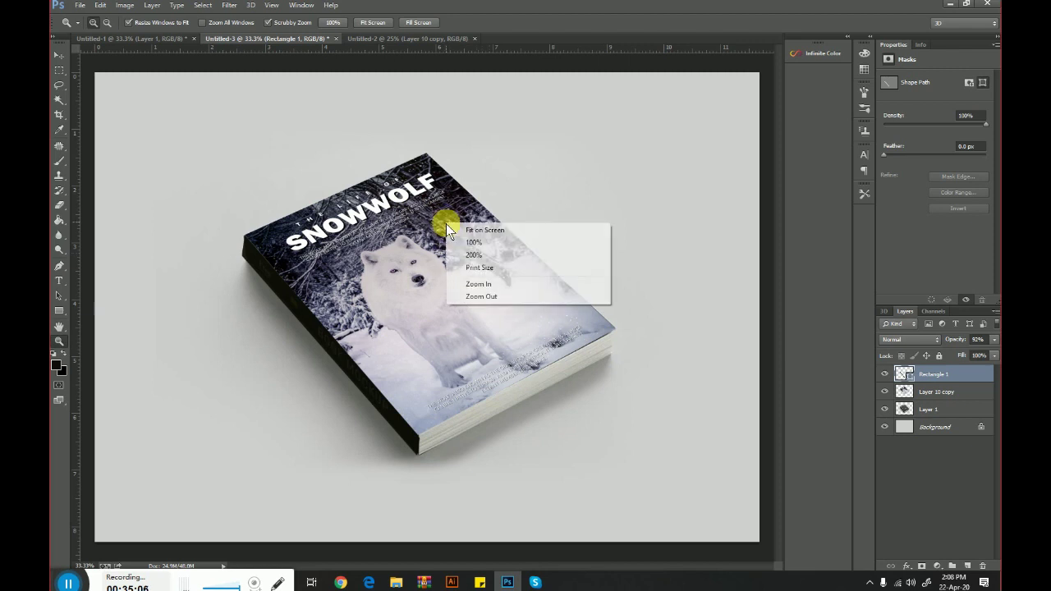
{"action": "left_click", "coordinate": [532, 298]}
{"action": "left_click", "coordinate": [501, 275]}
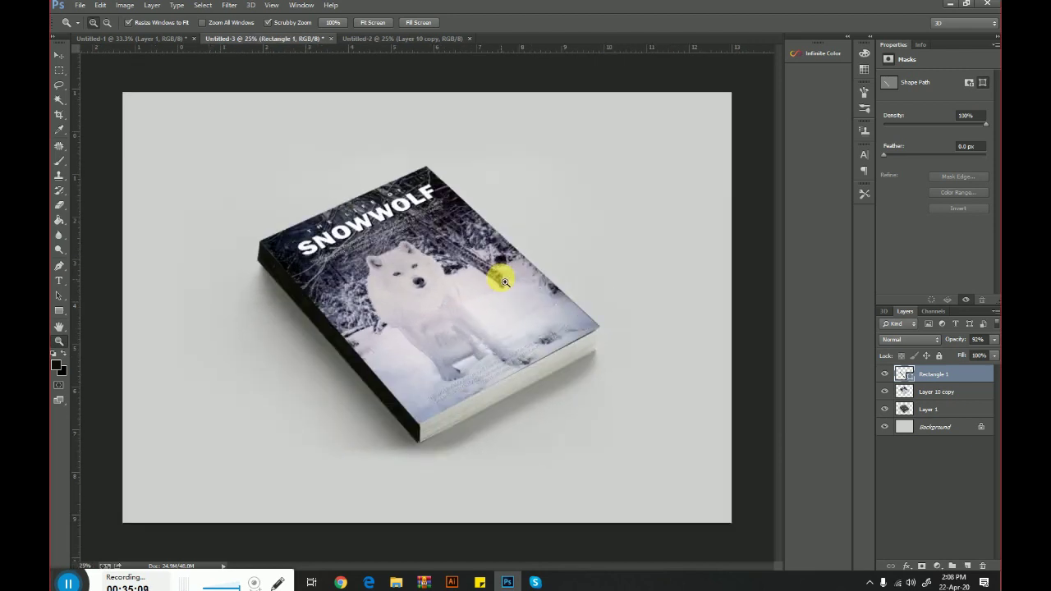
{"action": "left_click", "coordinate": [410, 246]}
{"action": "right_click", "coordinate": [532, 218]}
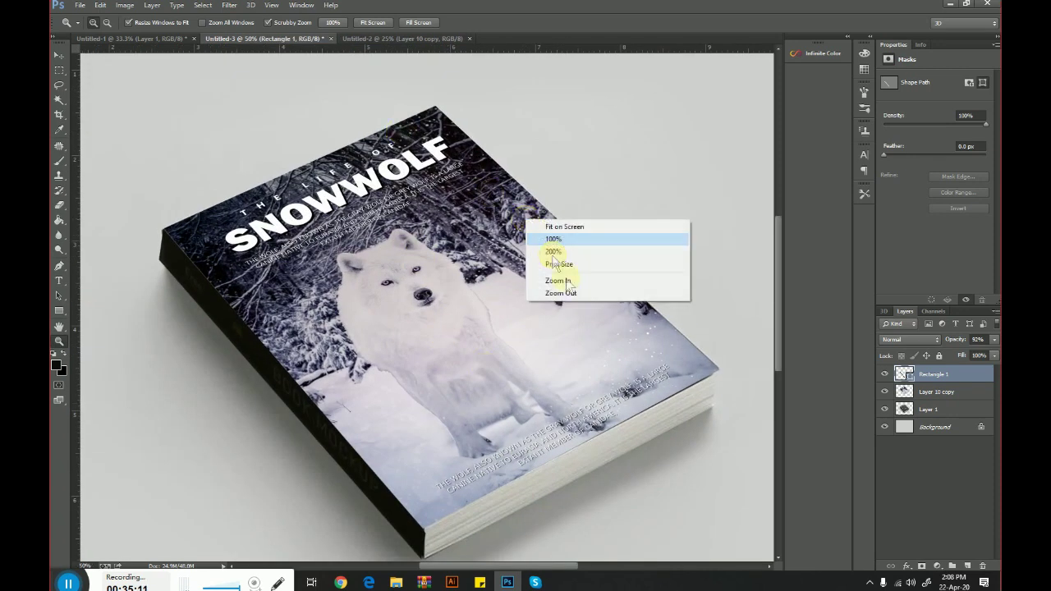